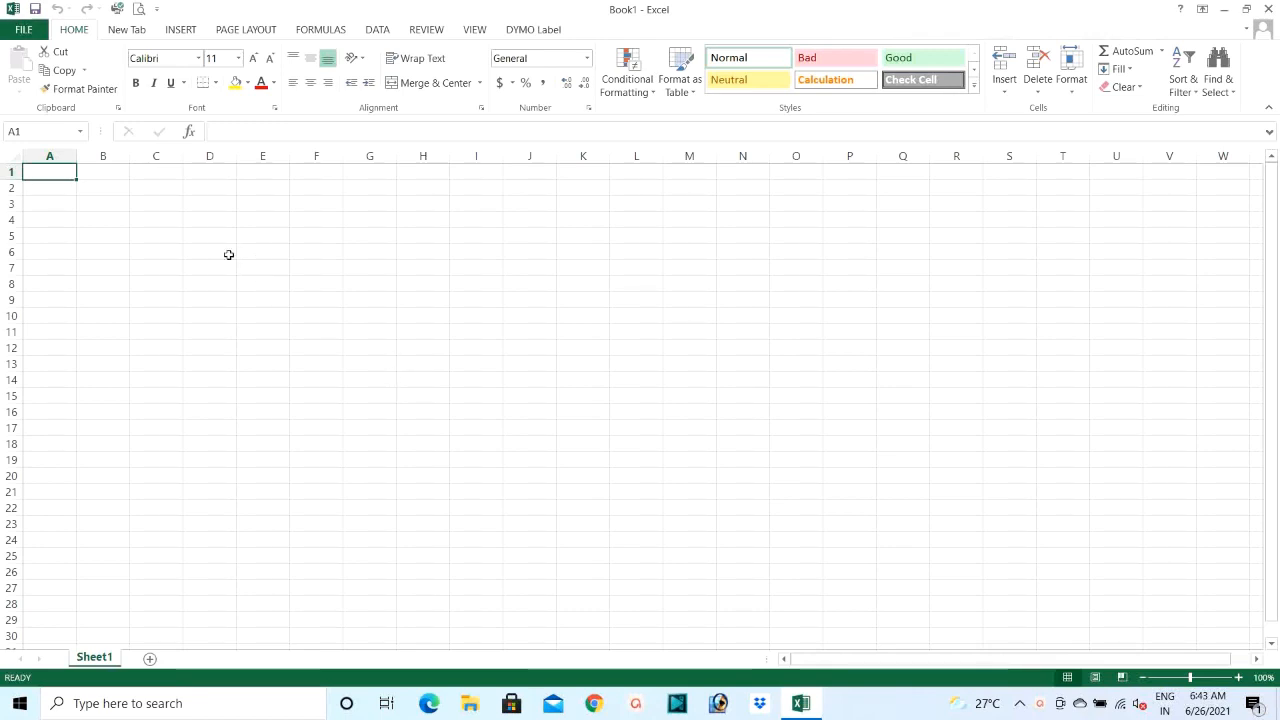
Step: Enter the title RANGE-1 in cell C3 and make it bold
left_click(146, 220)
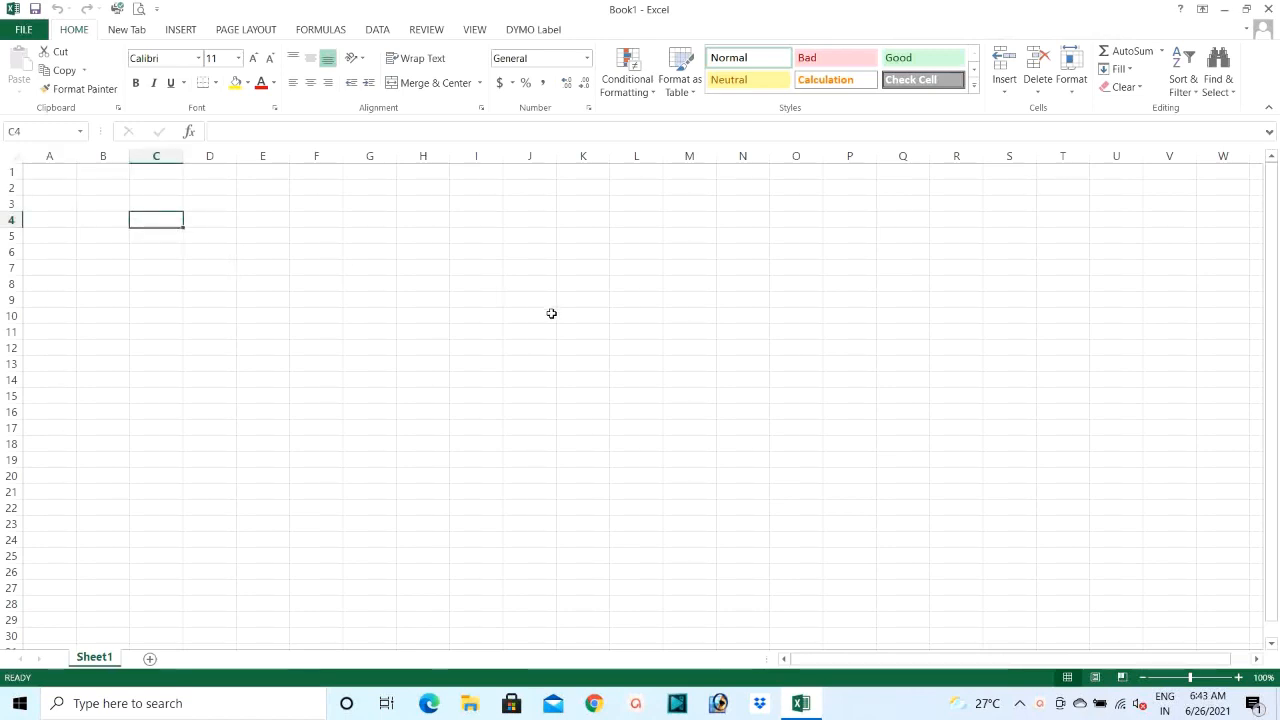
key("Up")
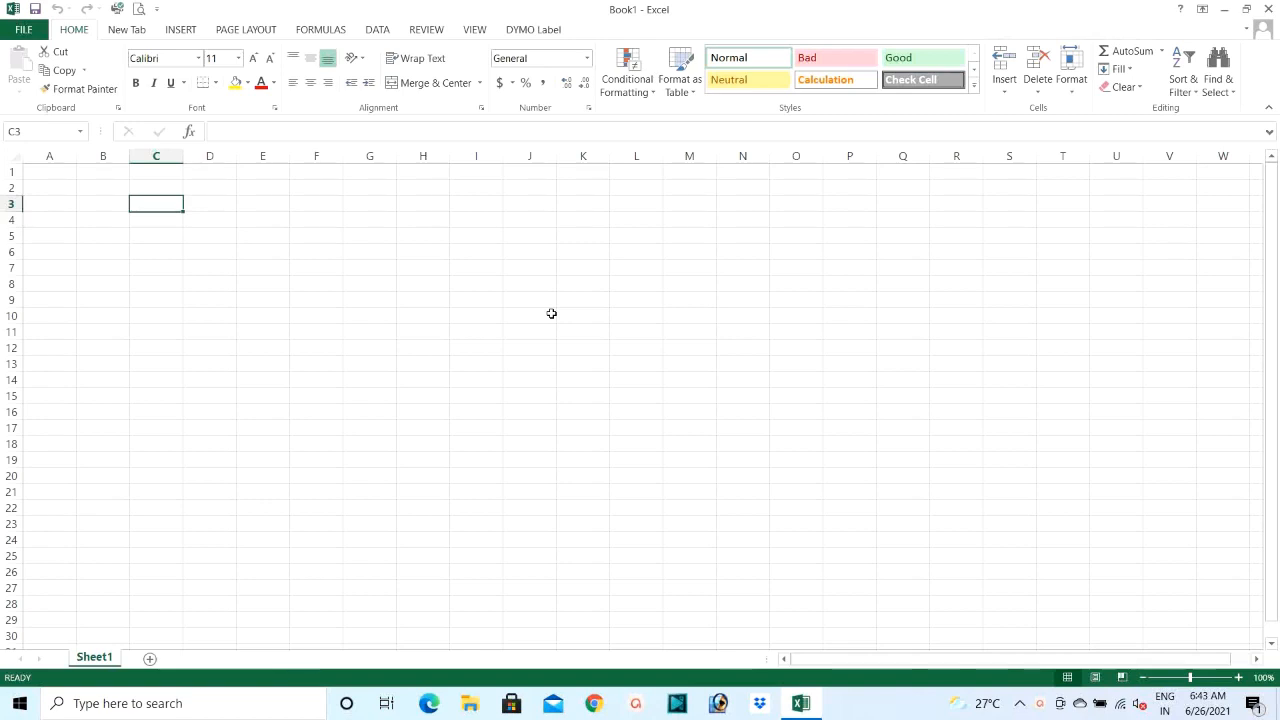
type("R")
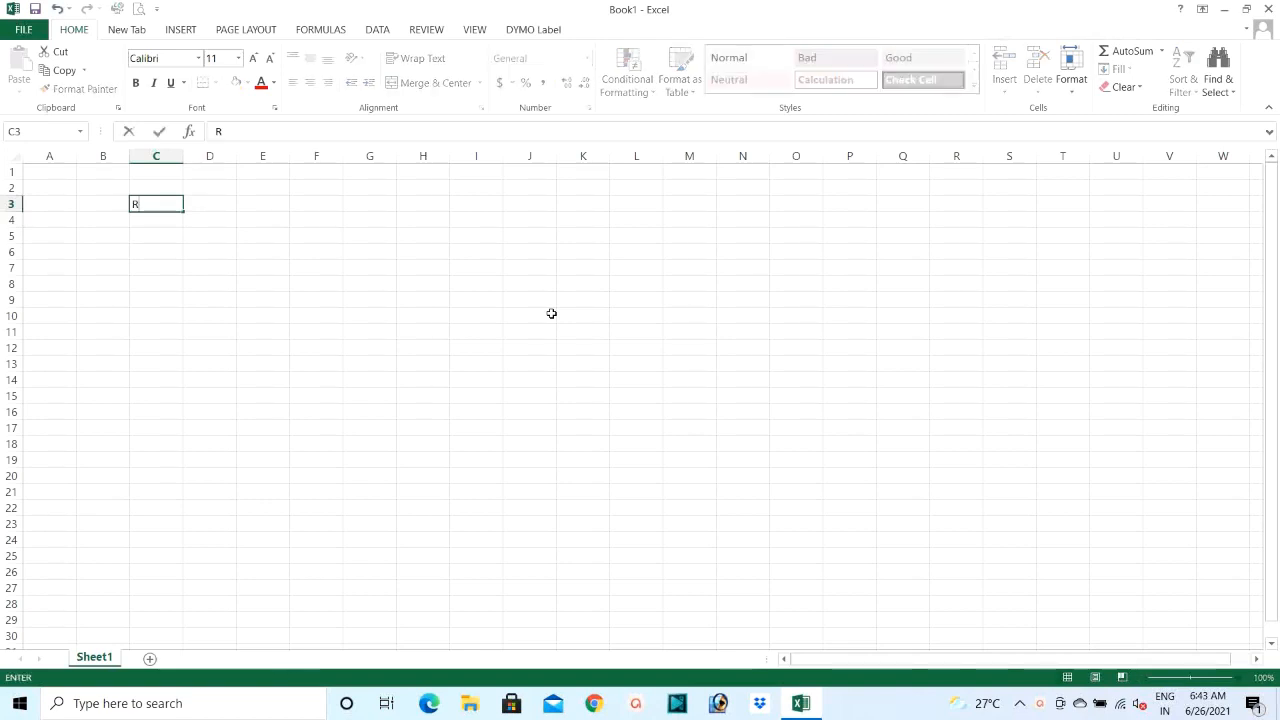
type("ANGE-1")
key("Return")
left_click(152, 204)
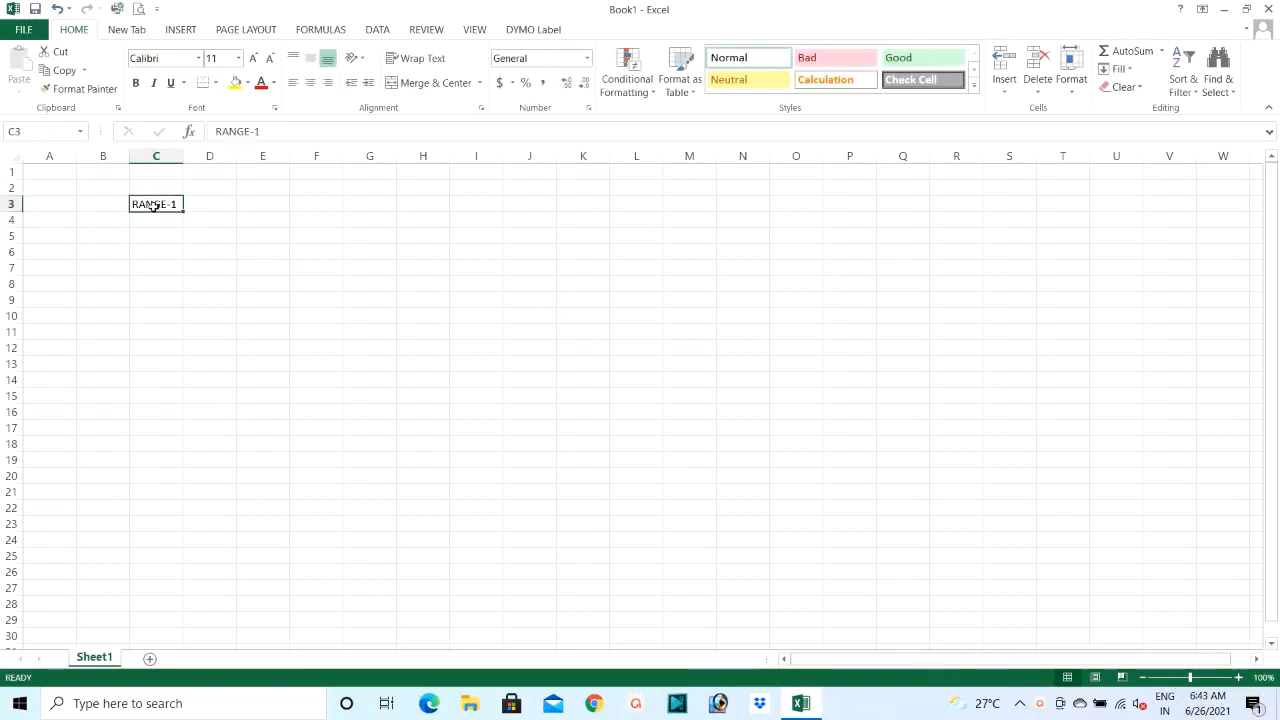
left_click(136, 83)
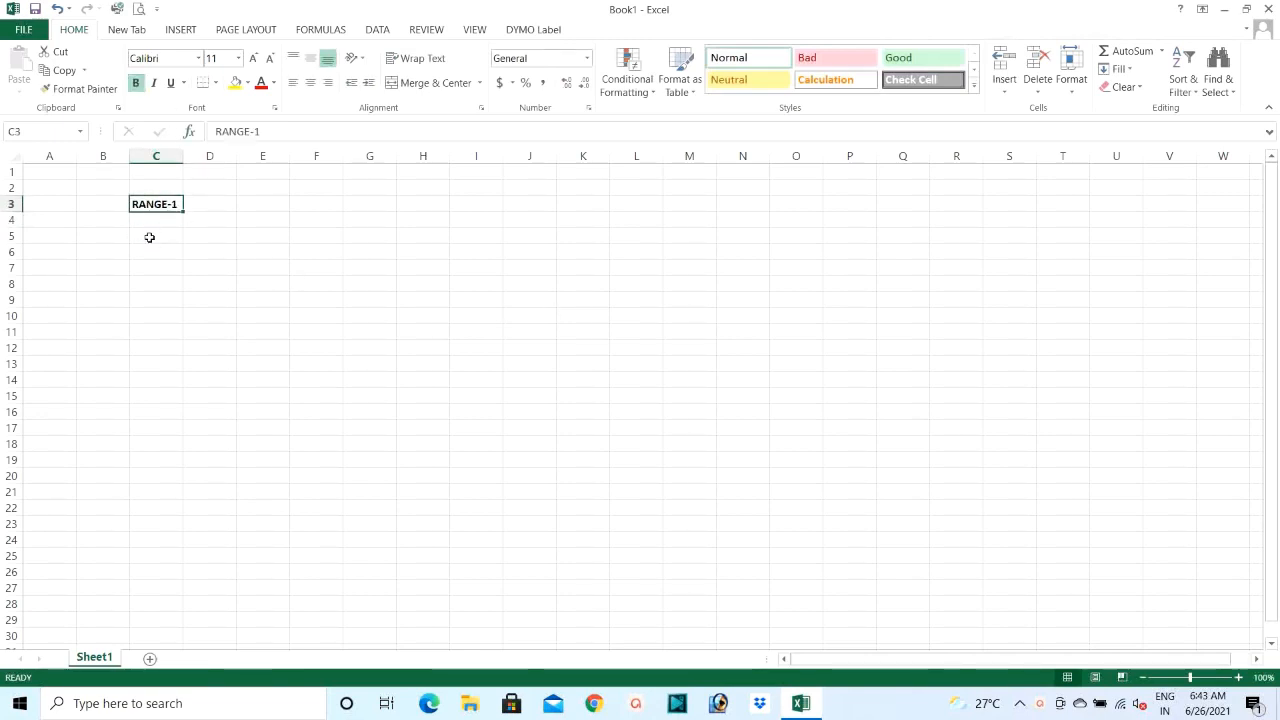
Step: Enter the column headers ID, NAME, FRUITS and PRICE in cells C5 to F5
left_click(148, 236)
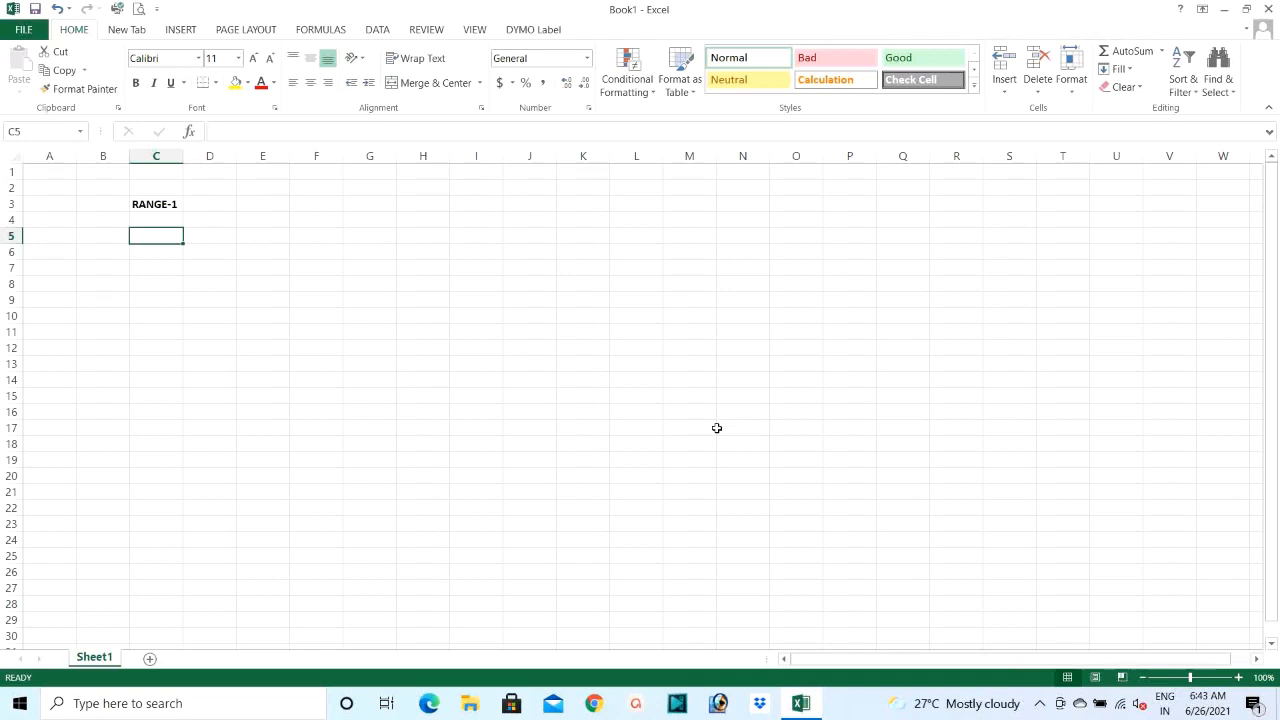
type("I")
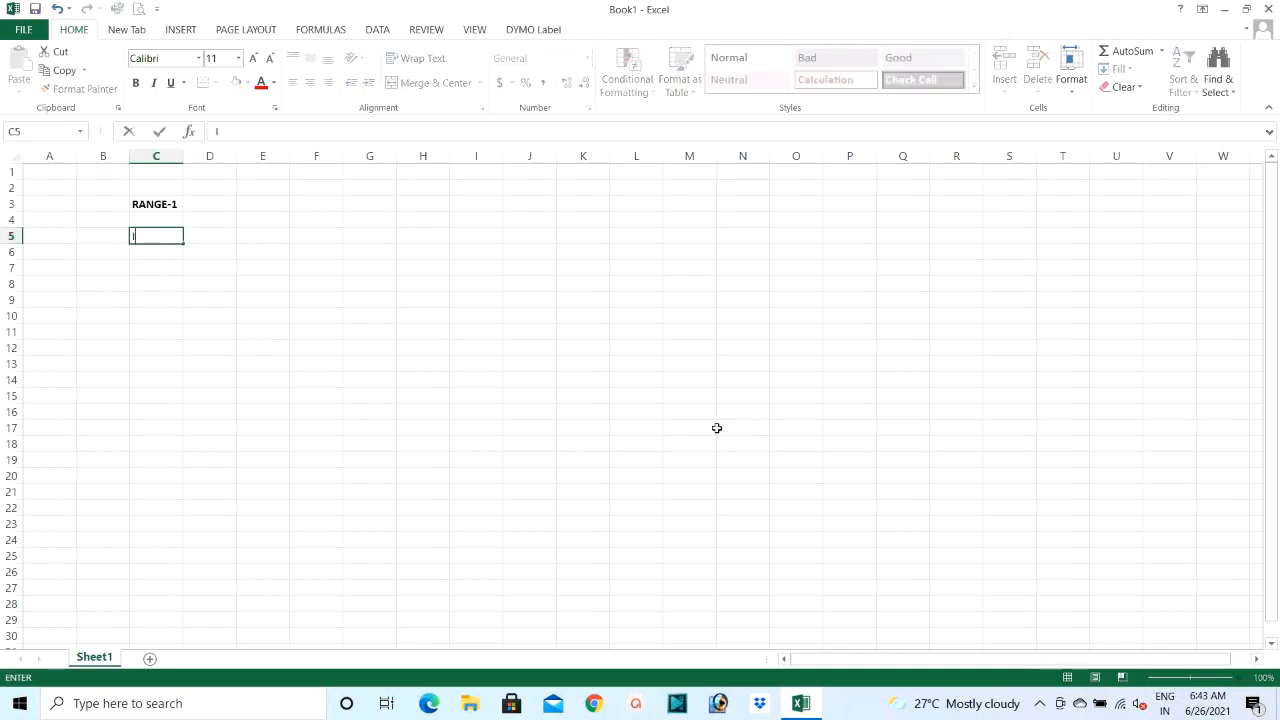
type("D")
key("Return")
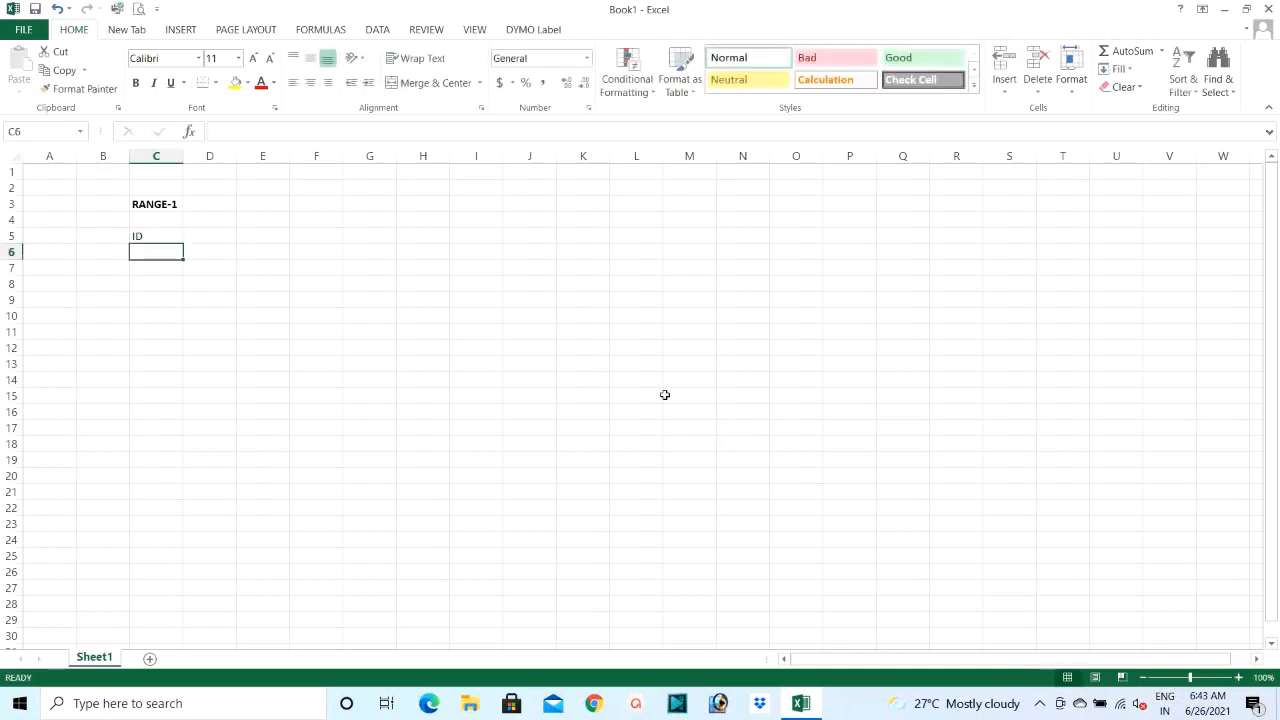
left_click(152, 235)
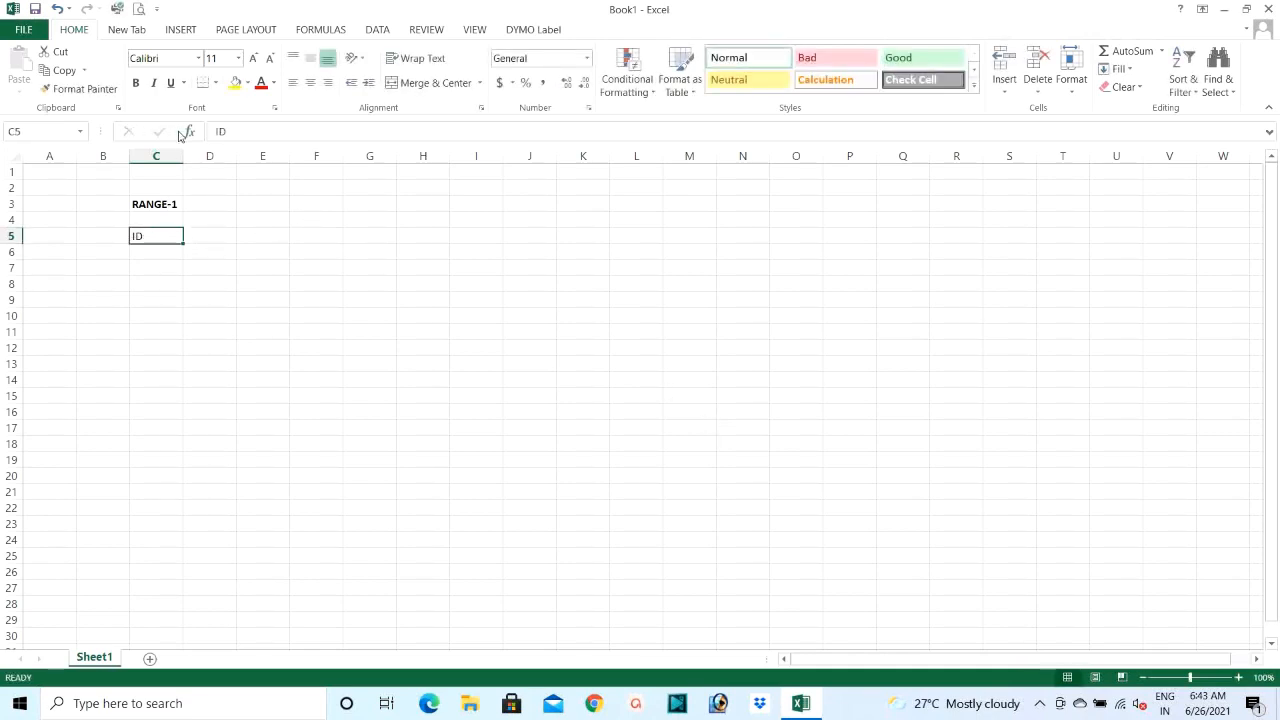
left_click(195, 239)
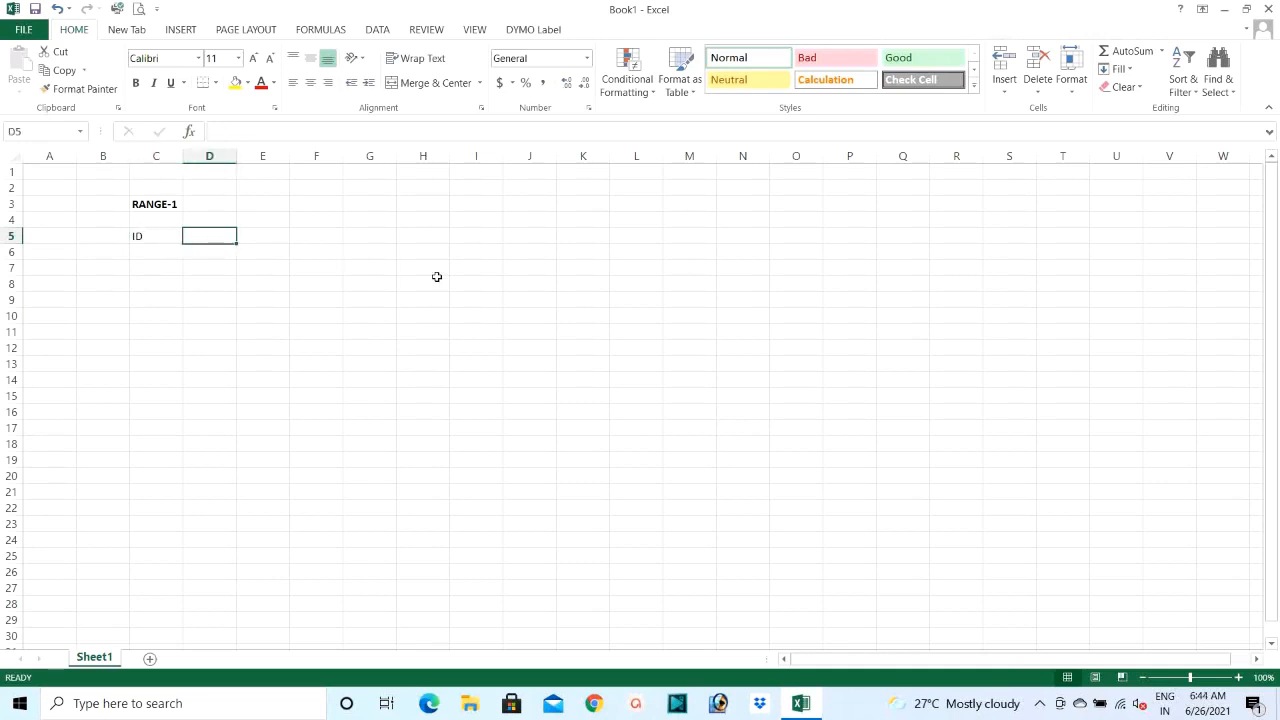
type("NAME")
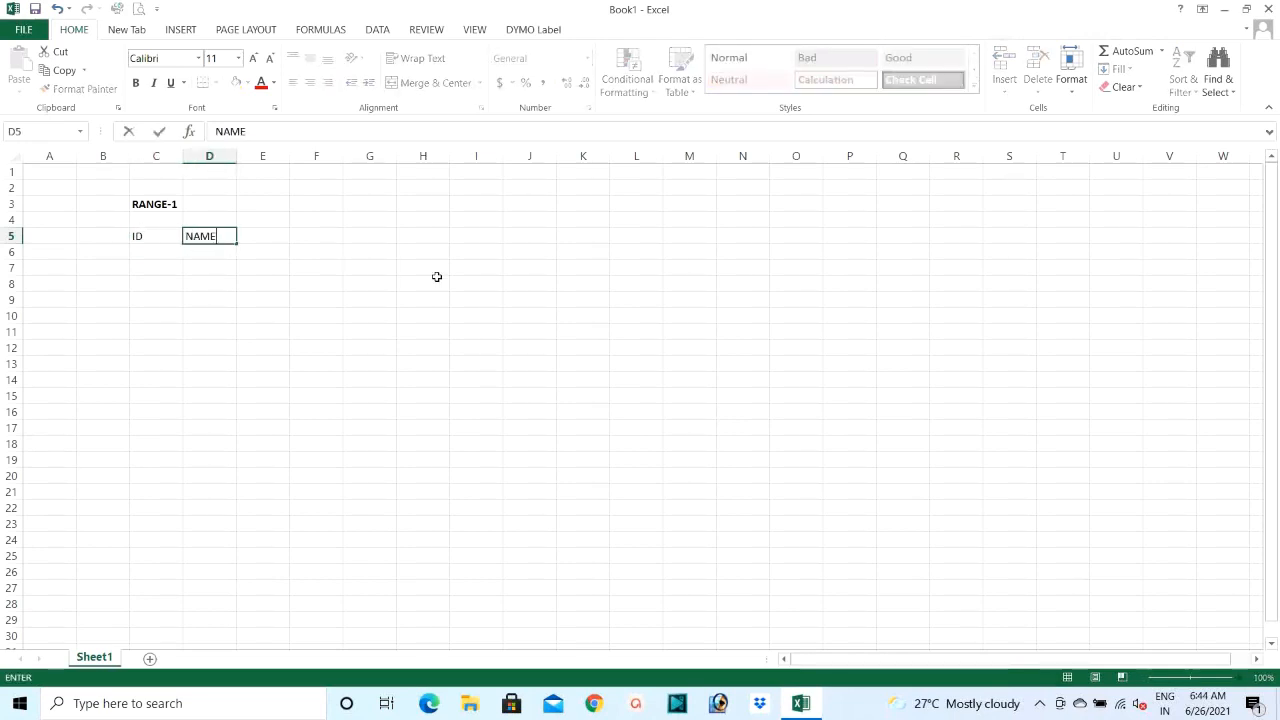
key("Return")
key("Up")
key("Right")
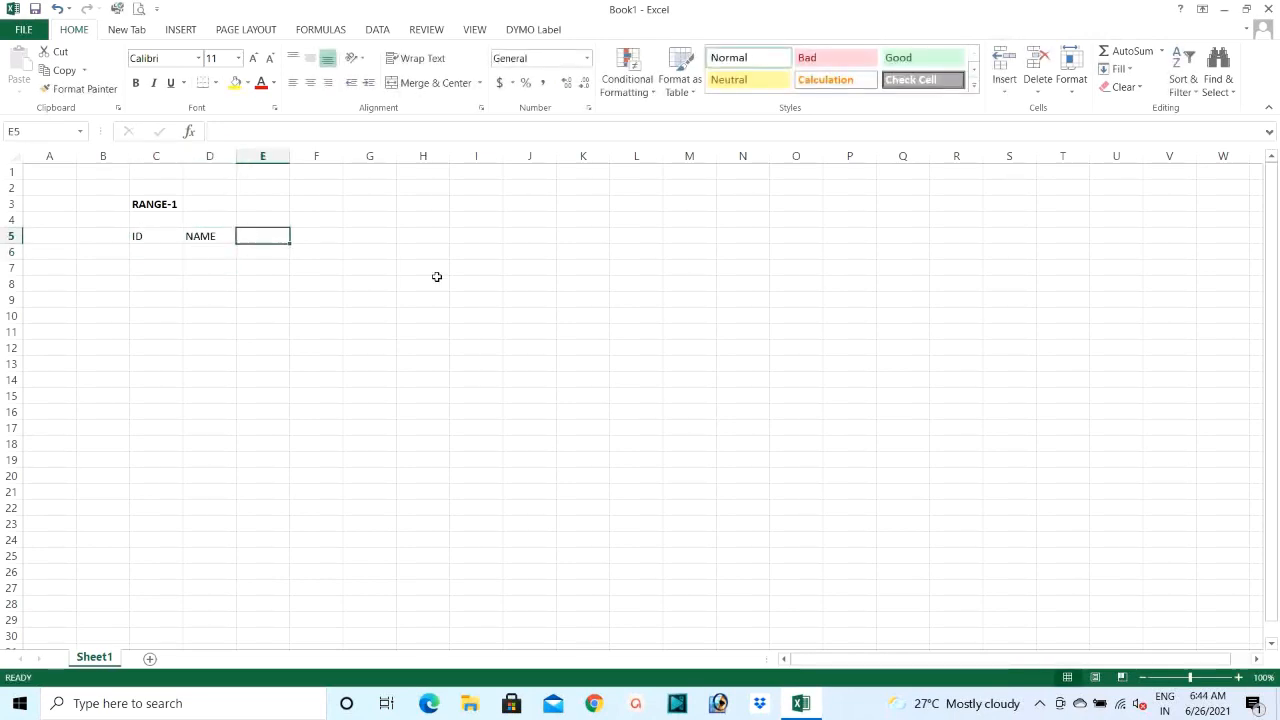
type("FRUITS")
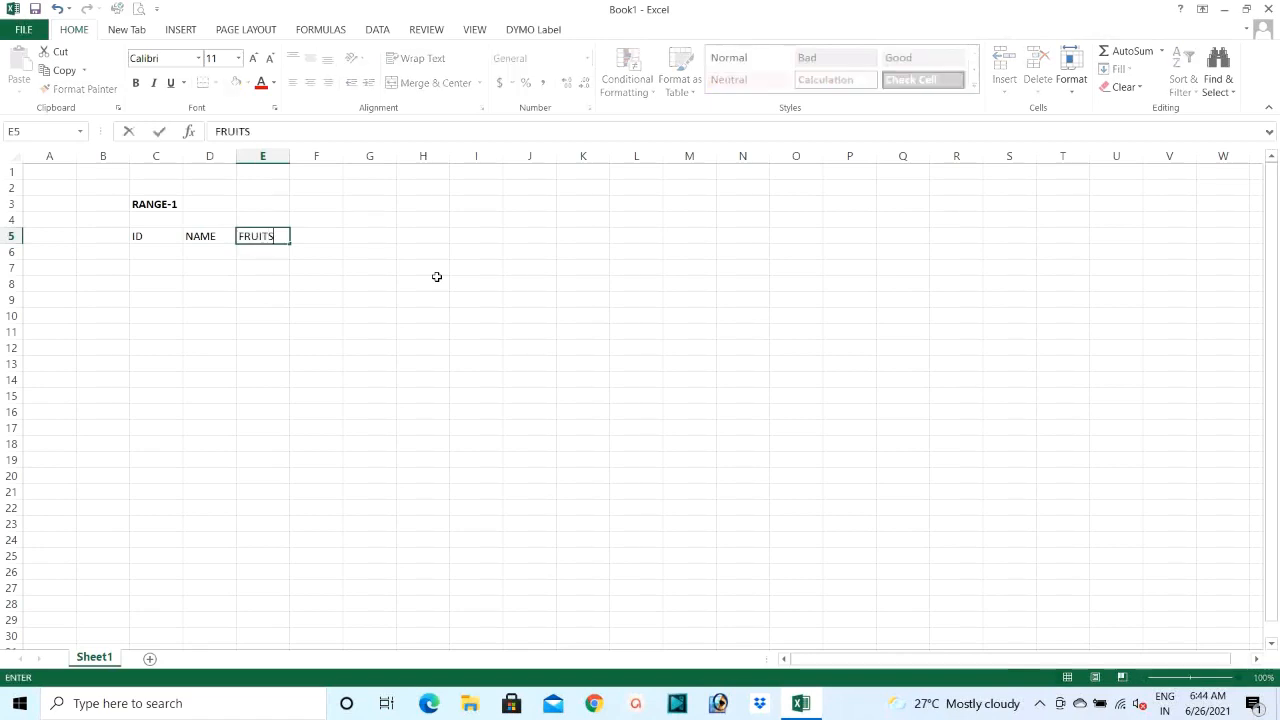
key("Tab")
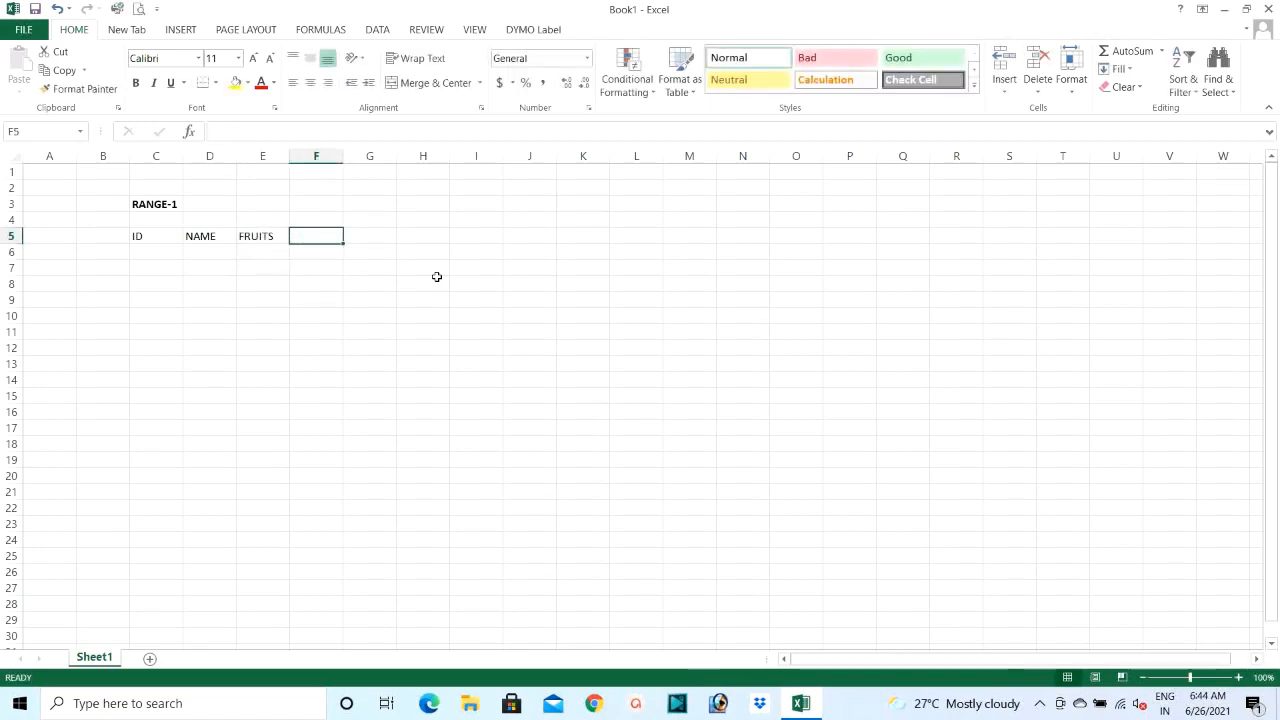
type("PRICE")
key("Return")
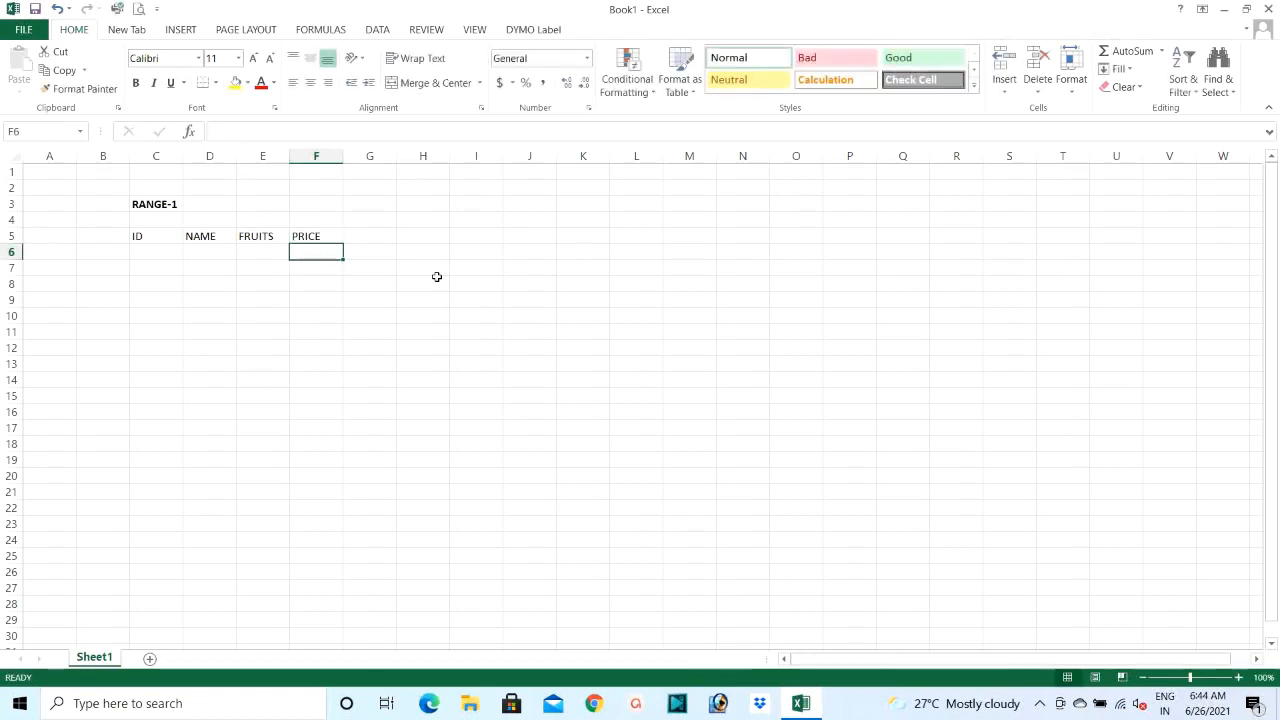
Step: Fill the ID column with the numbers 1 to 4 in cells C6 to C9
left_click(152, 252)
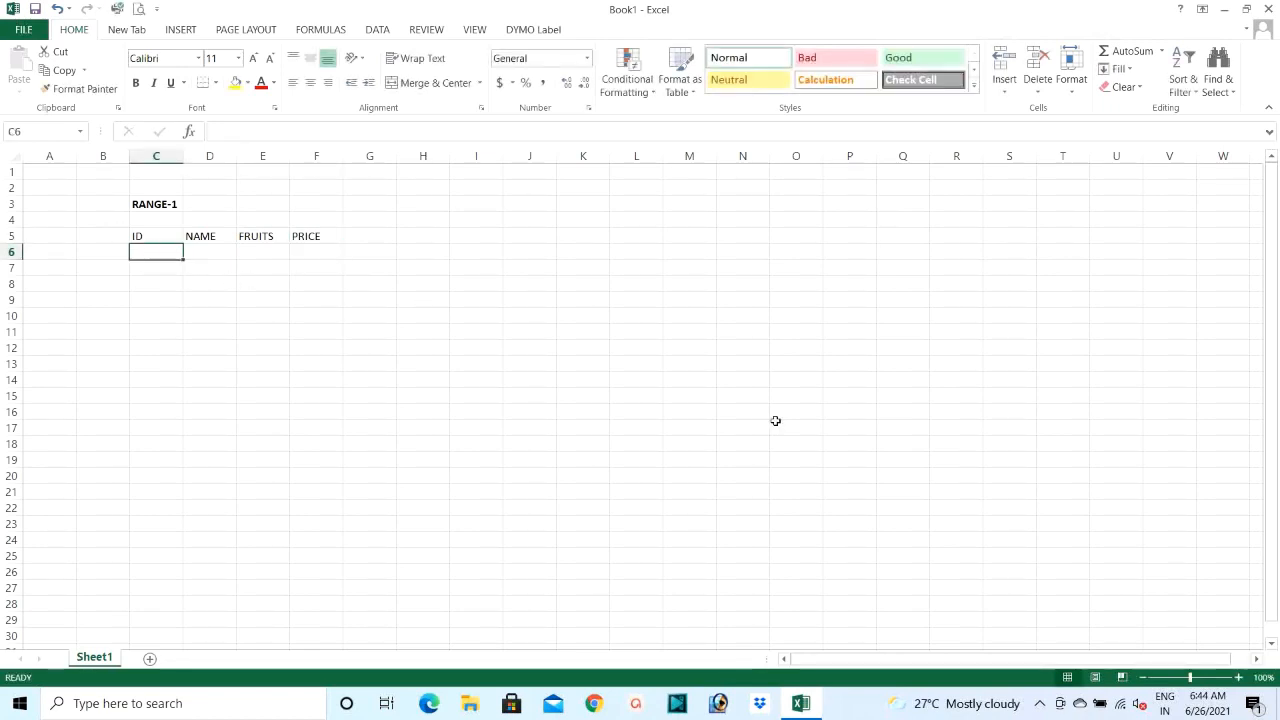
type("1")
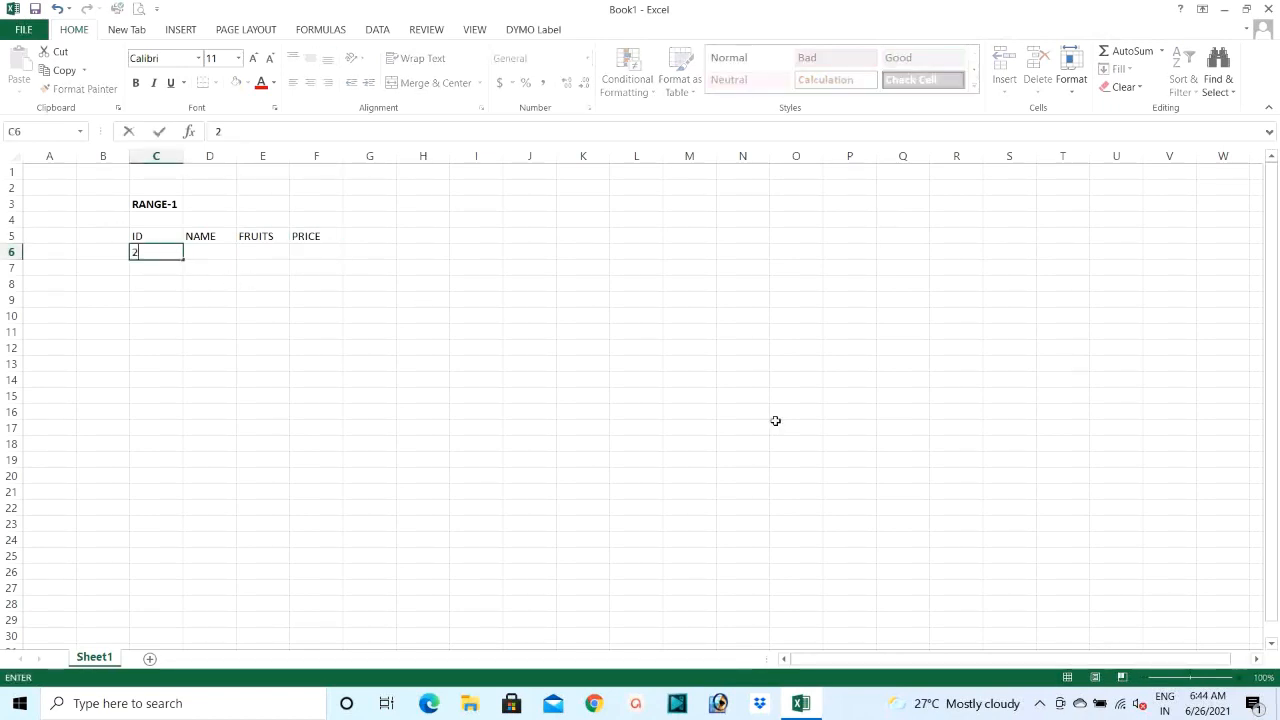
key("Return")
type("2")
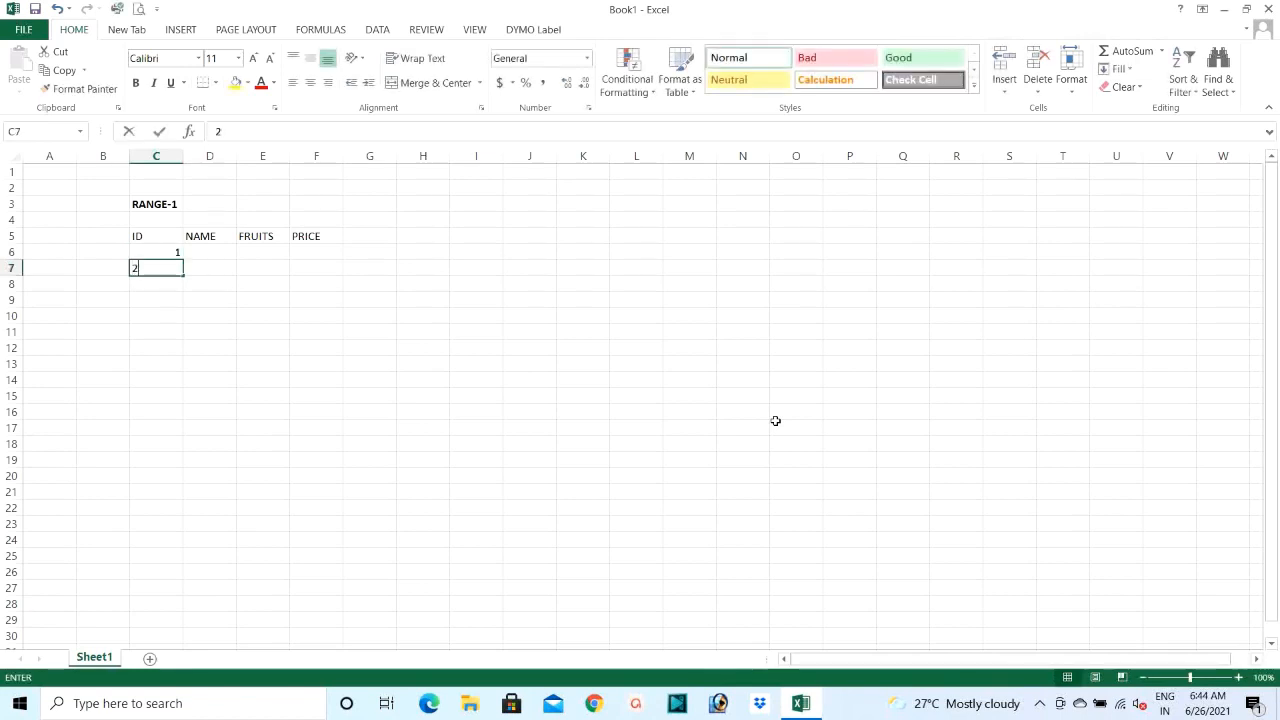
key("Return")
type("3")
key("Return")
type("4")
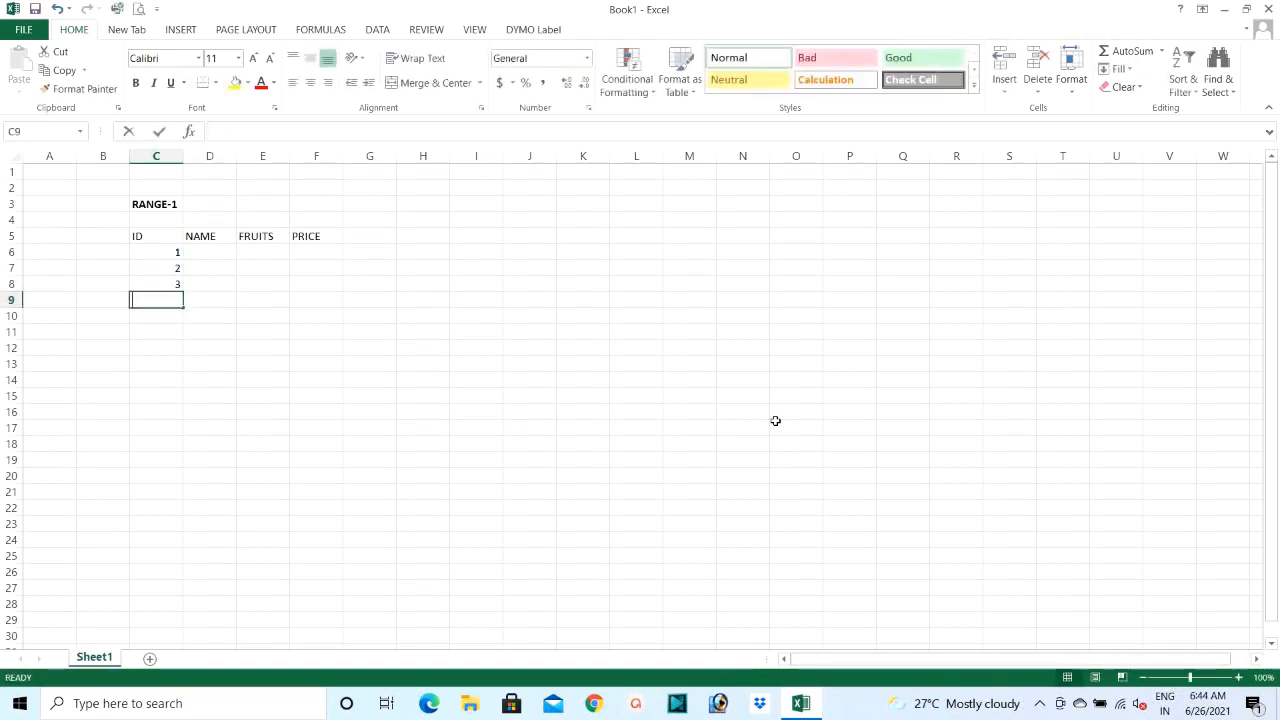
key("Return")
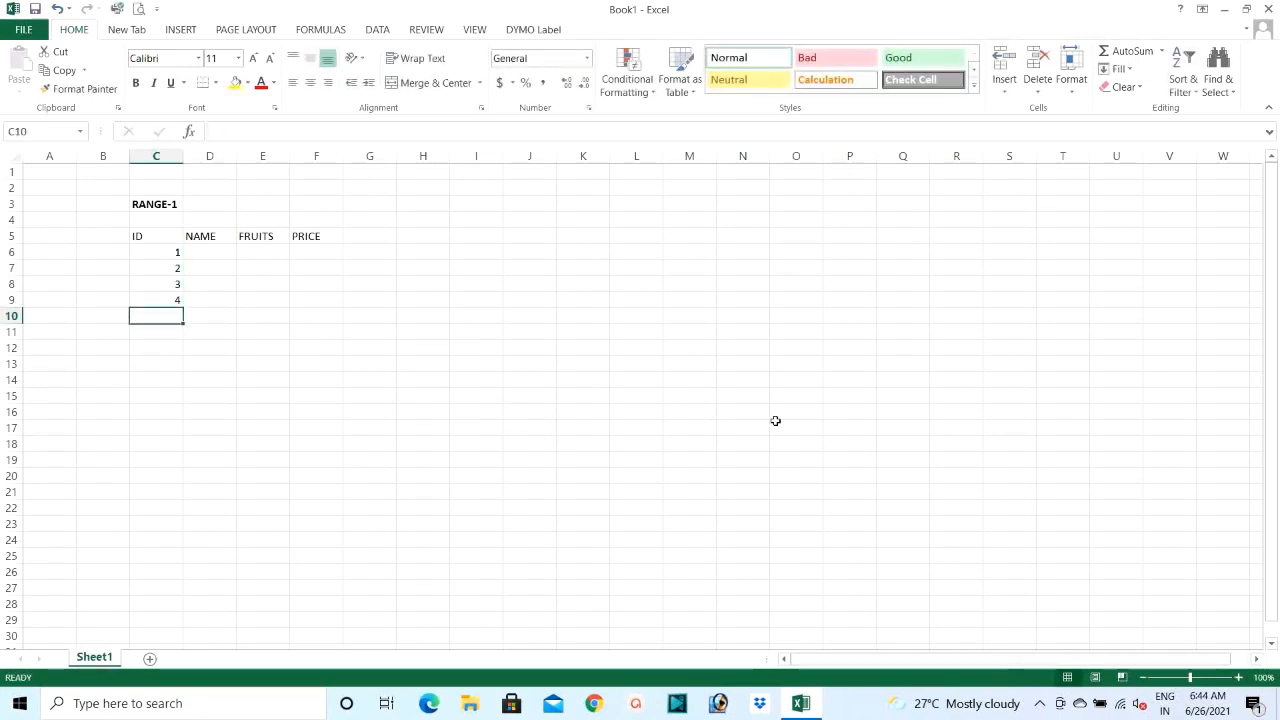
Step: Make the header row C5:F5 bold and centered, and center the ID numbers in C6:C9
left_click_drag(137, 236, 310, 236)
left_click(136, 82)
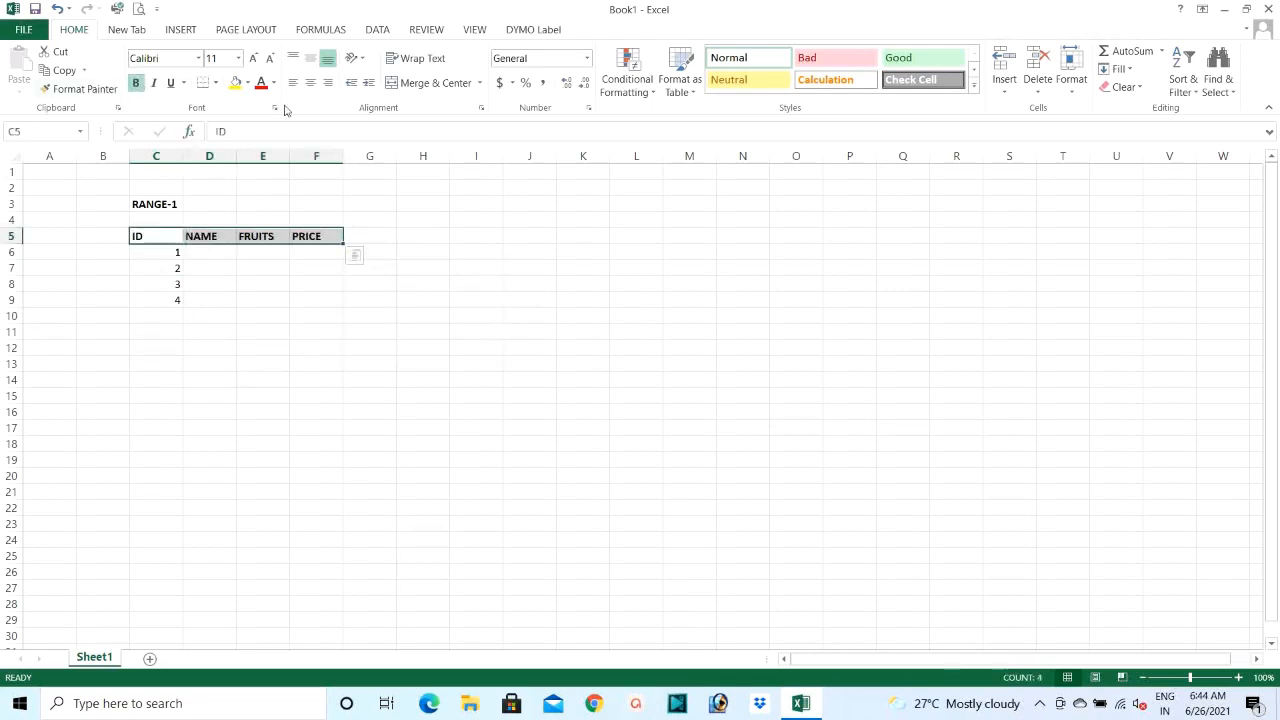
left_click(310, 82)
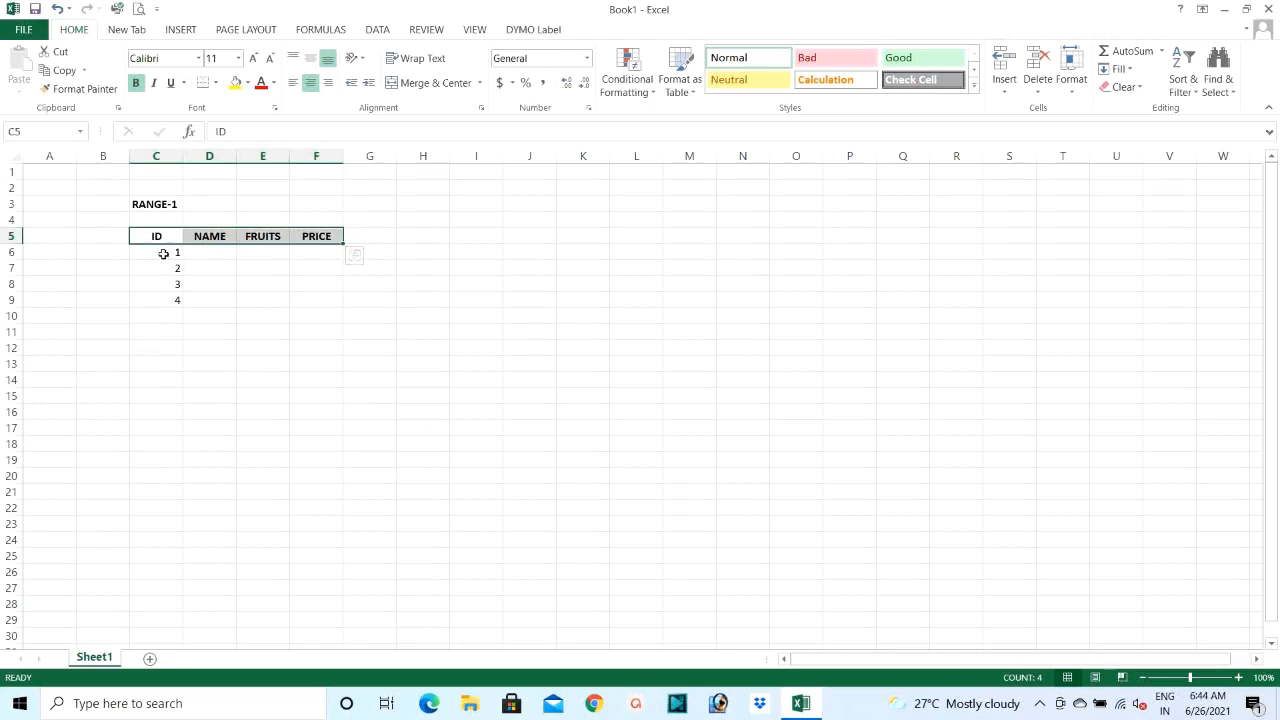
left_click_drag(163, 253, 163, 300)
left_click(310, 82)
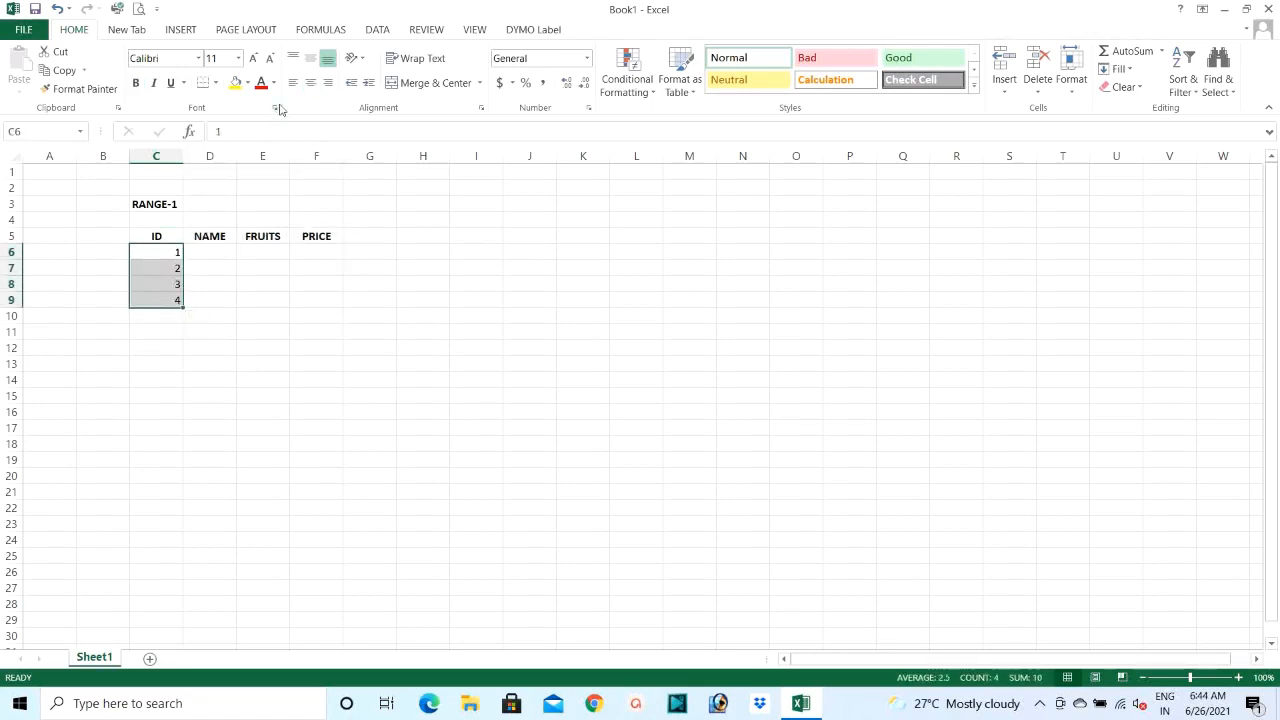
Step: Fill the NAME column with A, B, C and D in cells D6 to D9 and center the entries
left_click(228, 254)
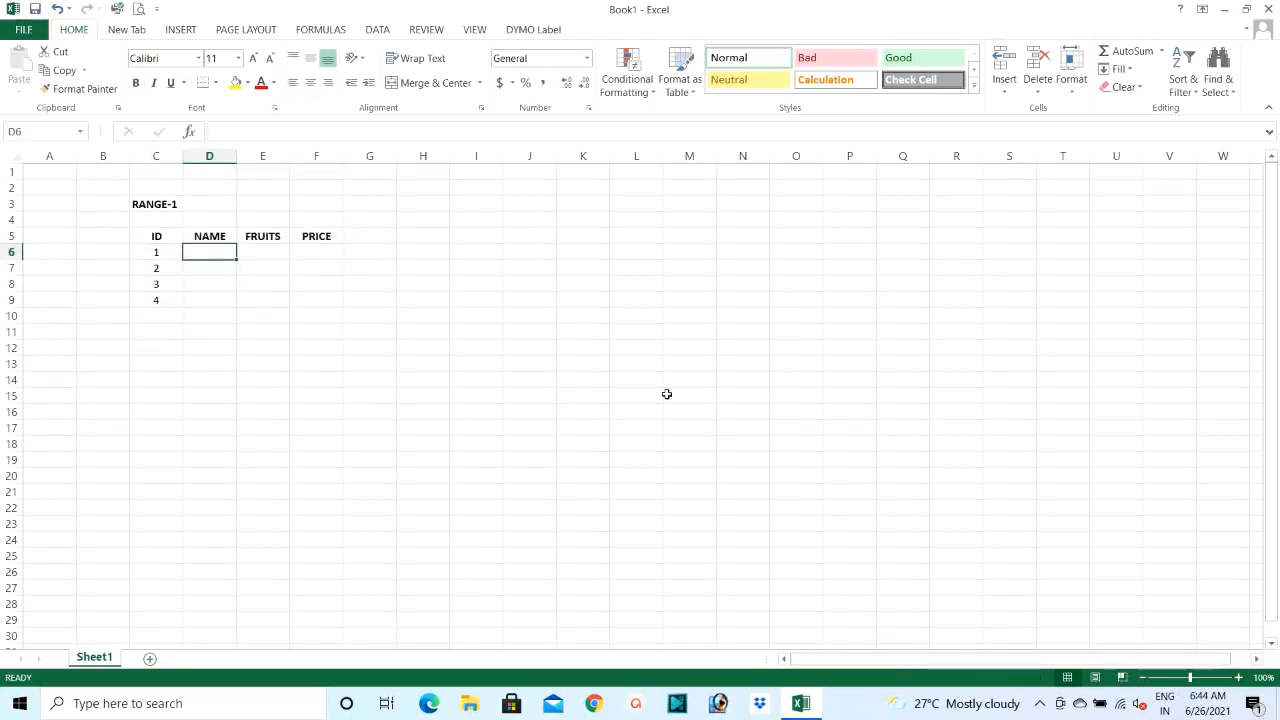
type("A")
key("Return")
type("B")
key("Return")
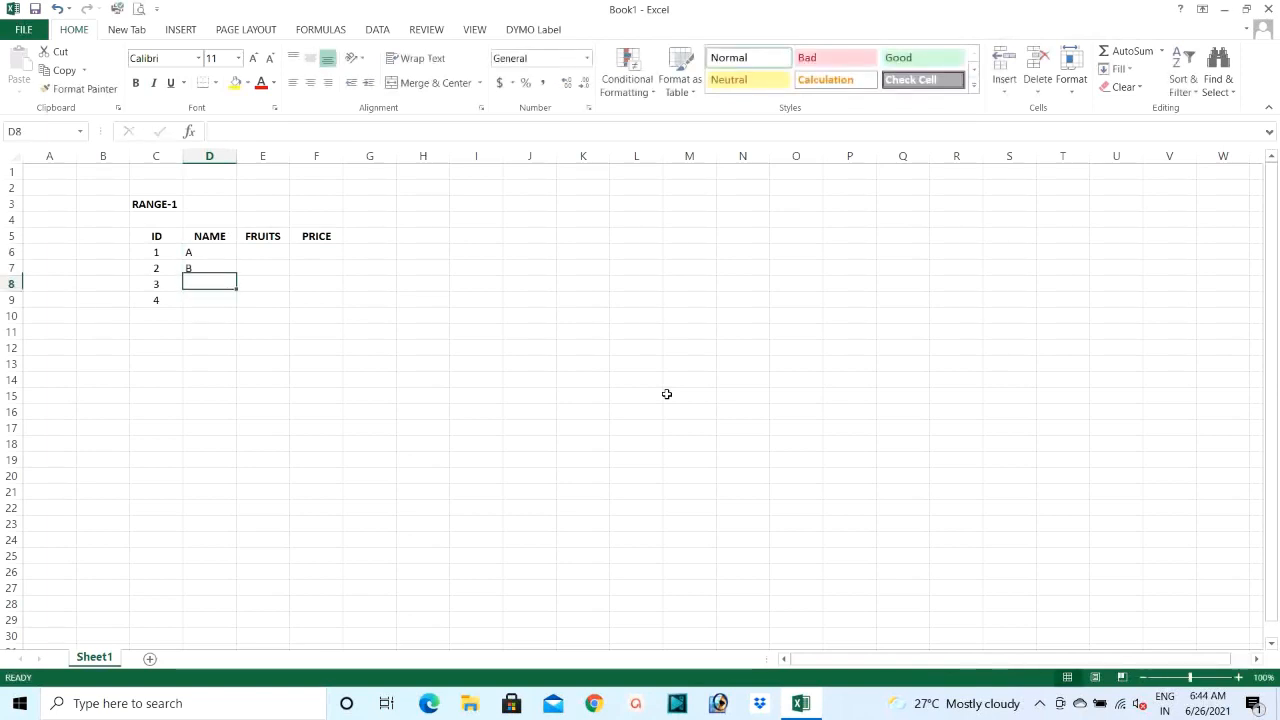
type("C")
key("Return")
type("D")
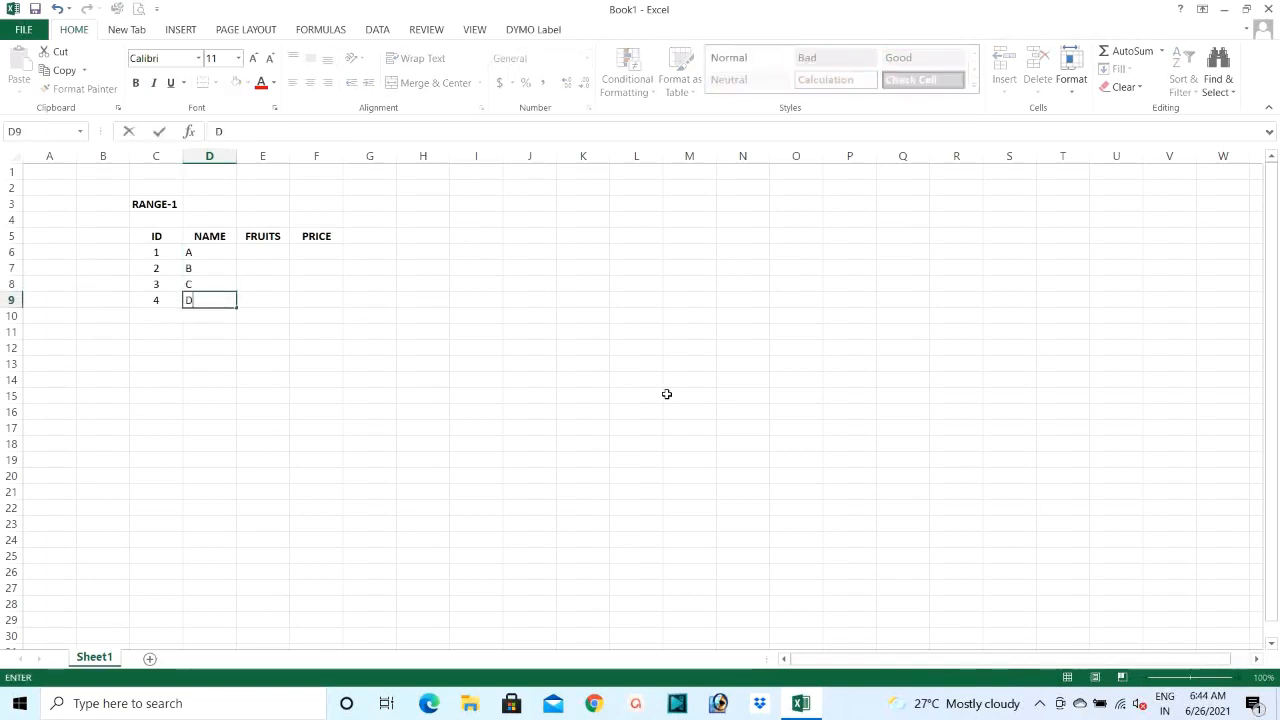
key("Return")
left_click_drag(222, 252, 213, 302)
left_click(310, 82)
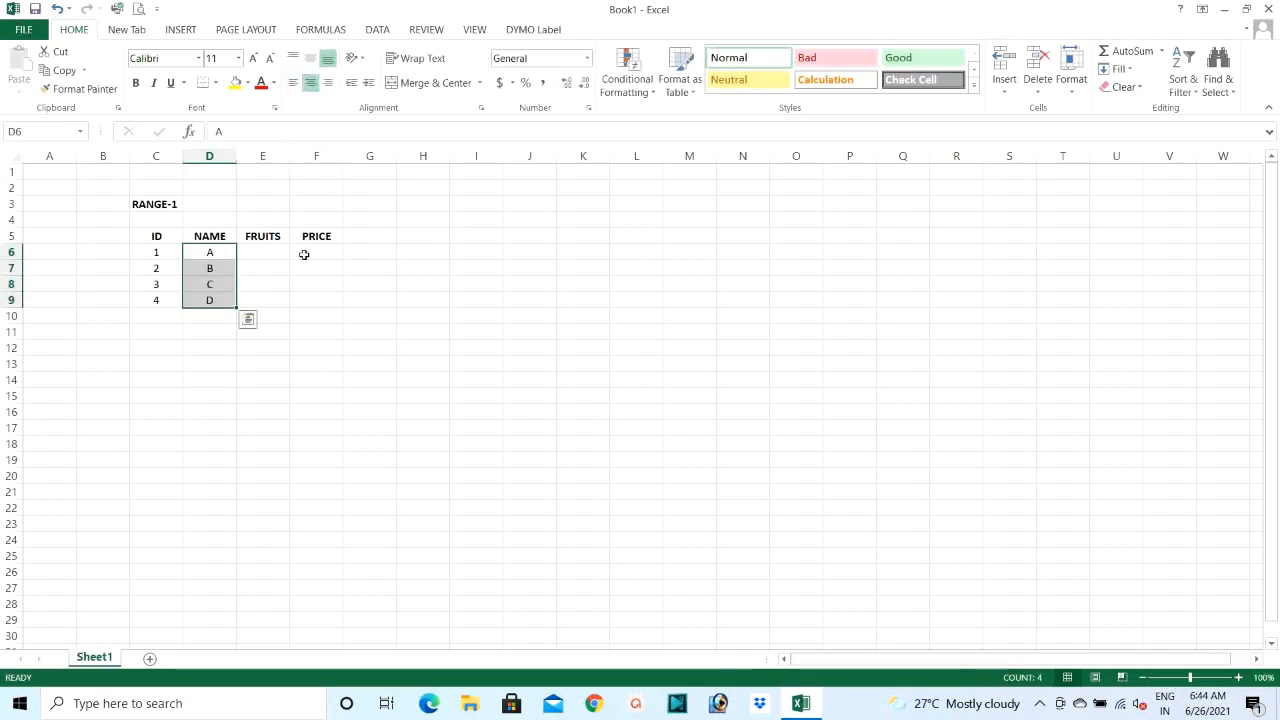
Step: Fill the FRUITS column with MANGO, ORANGE, APPLE and BANANA in cells E6 to E9
left_click(267, 256)
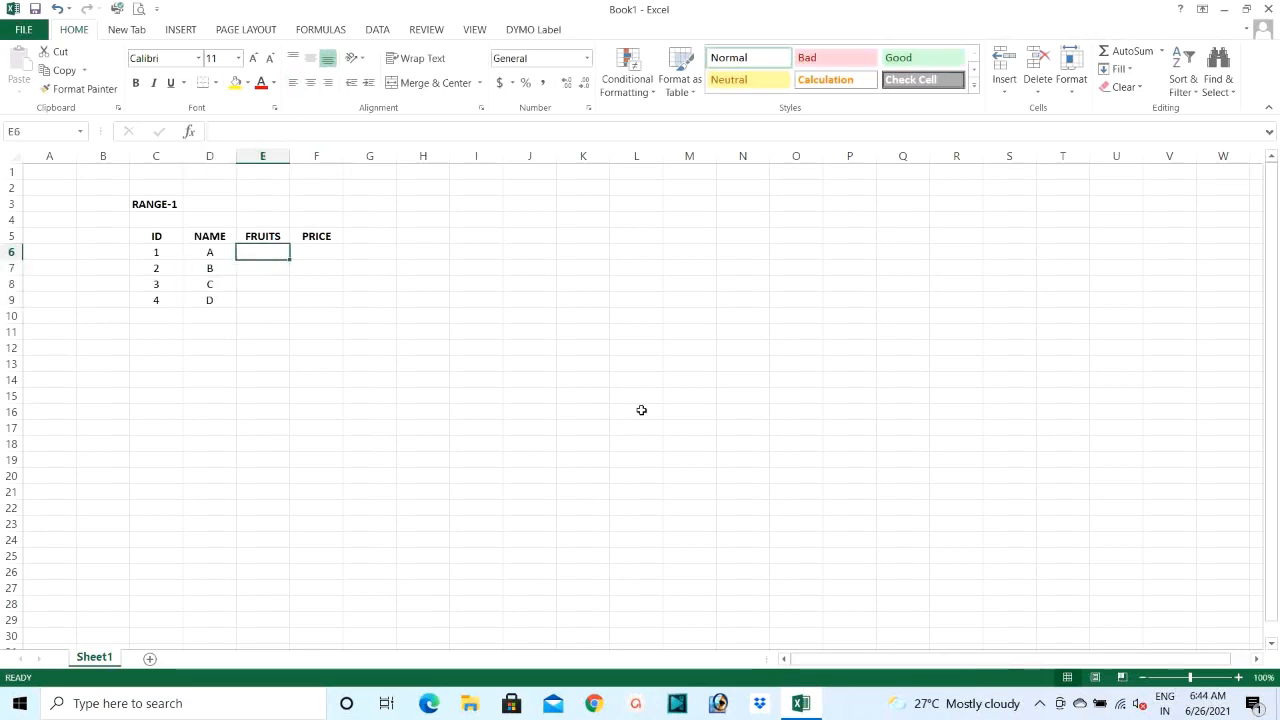
type("M")
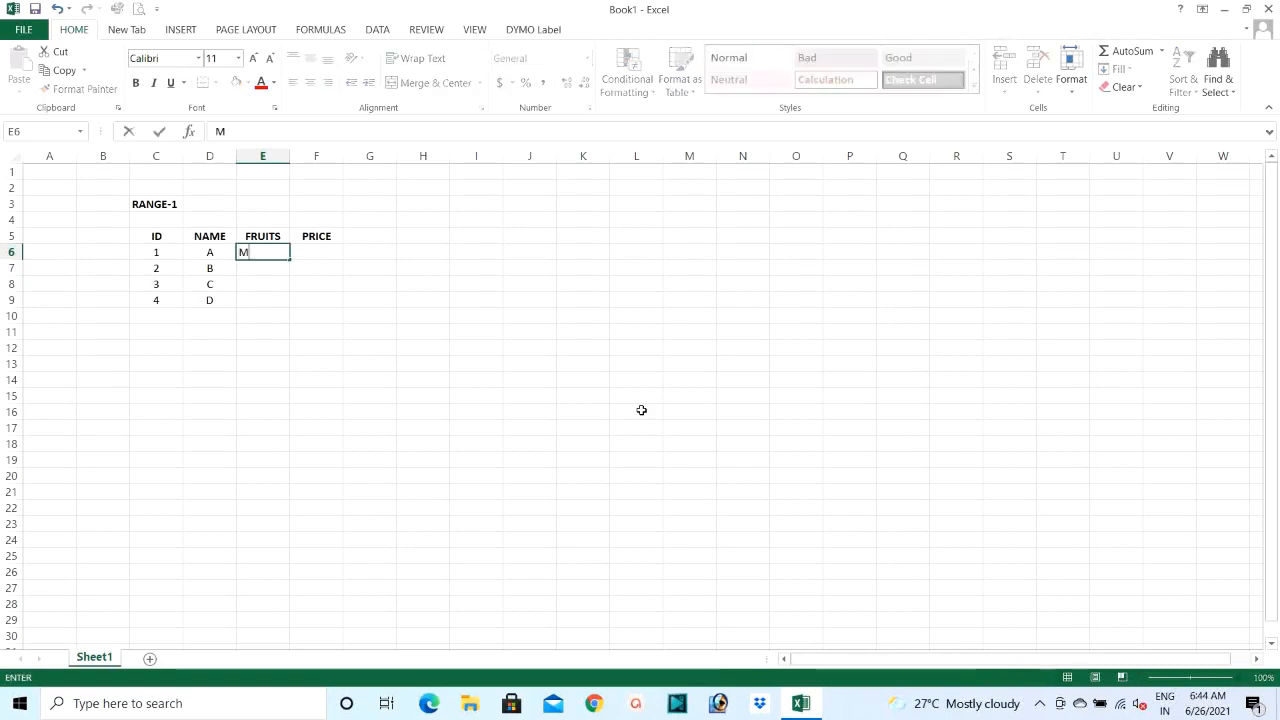
type("ANGO")
key("Return")
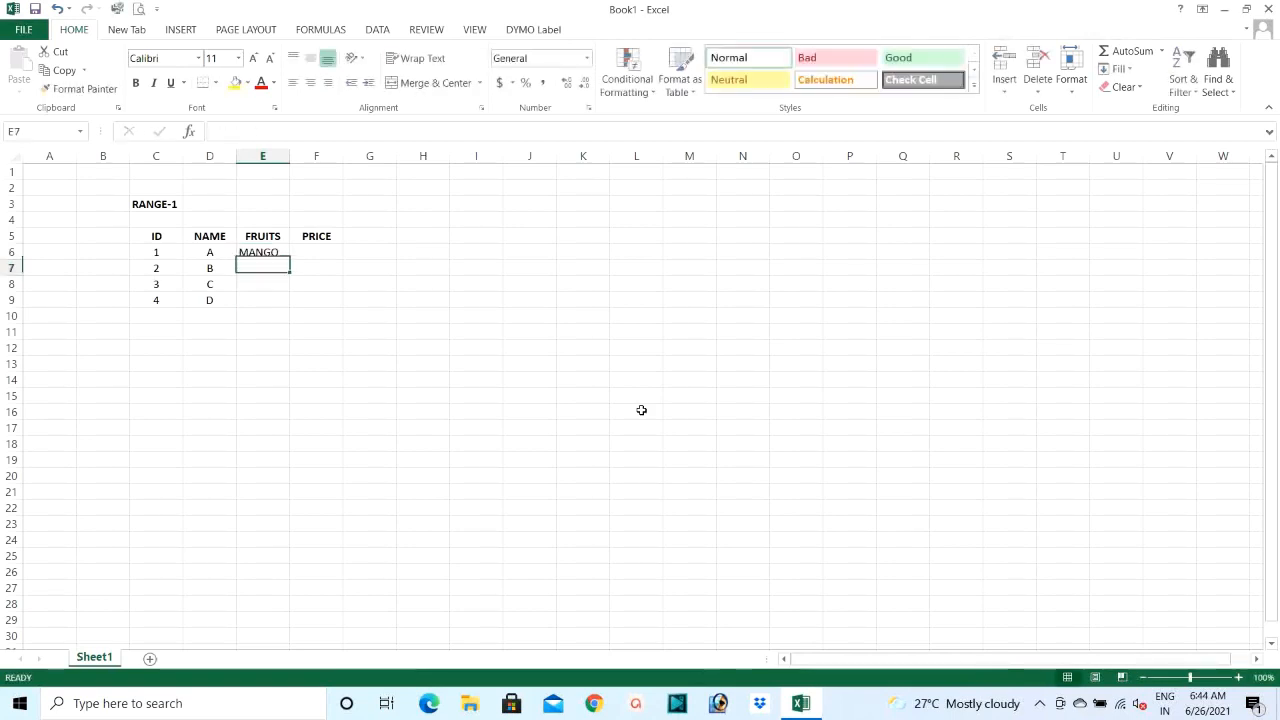
type("ORANGE")
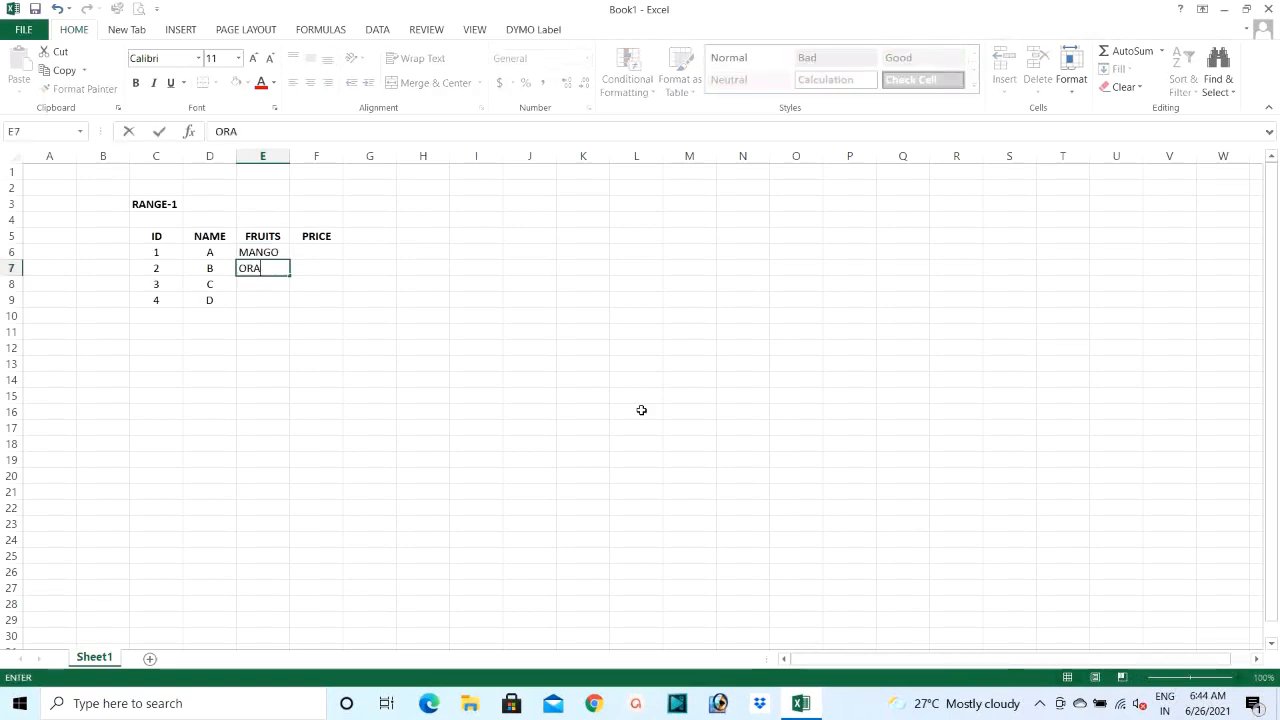
key("Return")
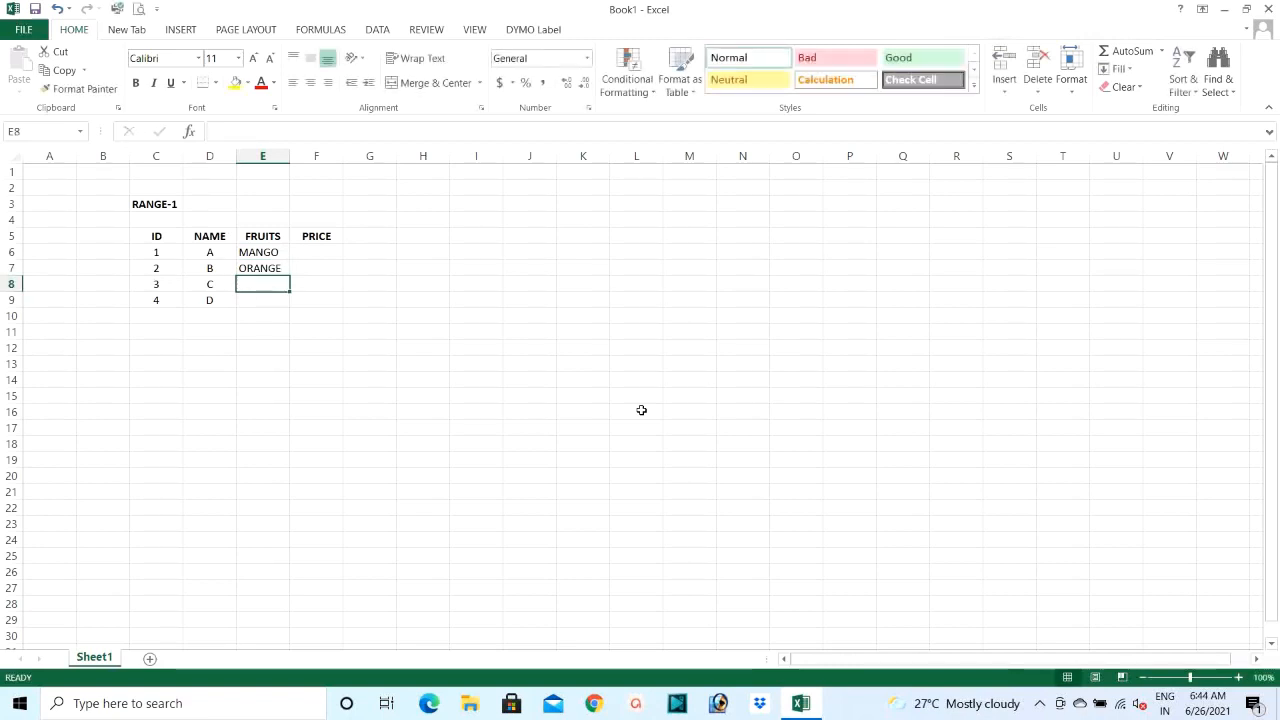
type("APPLE")
key("Return")
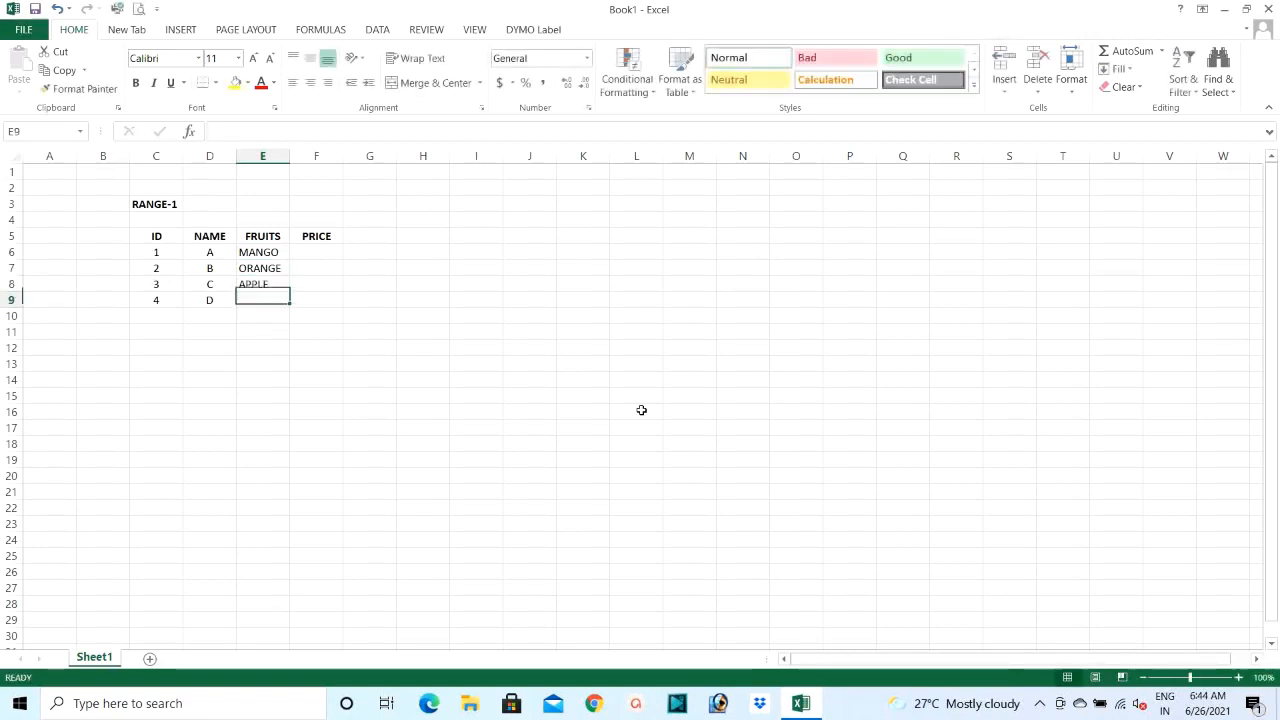
type("BANANA")
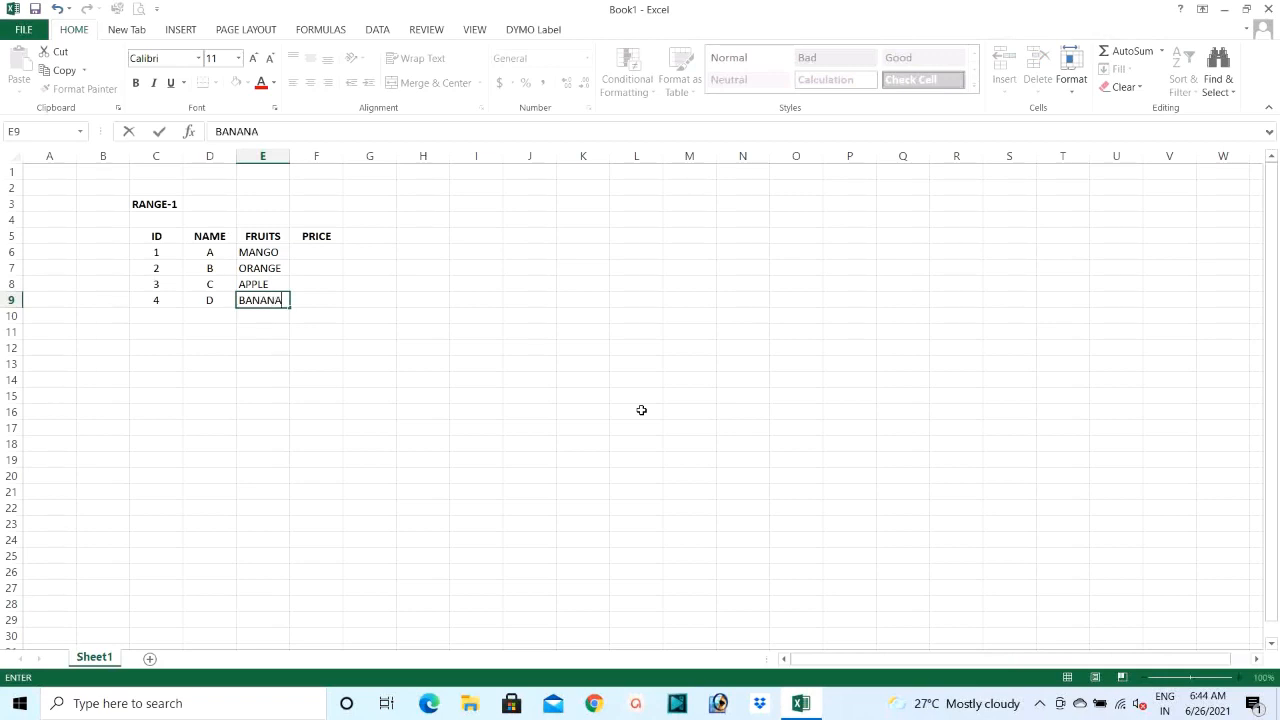
key("Return")
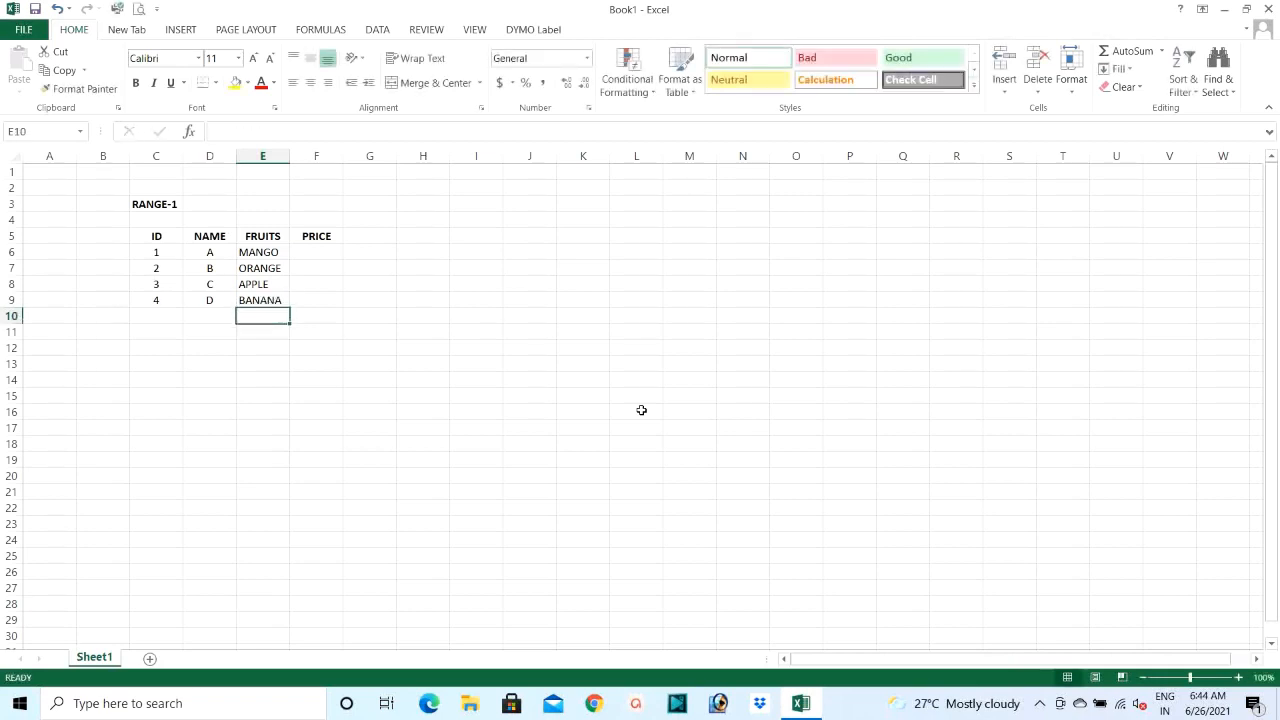
Step: Fill the PRICE column with 45, 50, 65 and 70 in cells F6 to F9
key("Up")
key("Up")
key("Up")
key("Right")
key("Right")
key("Up")
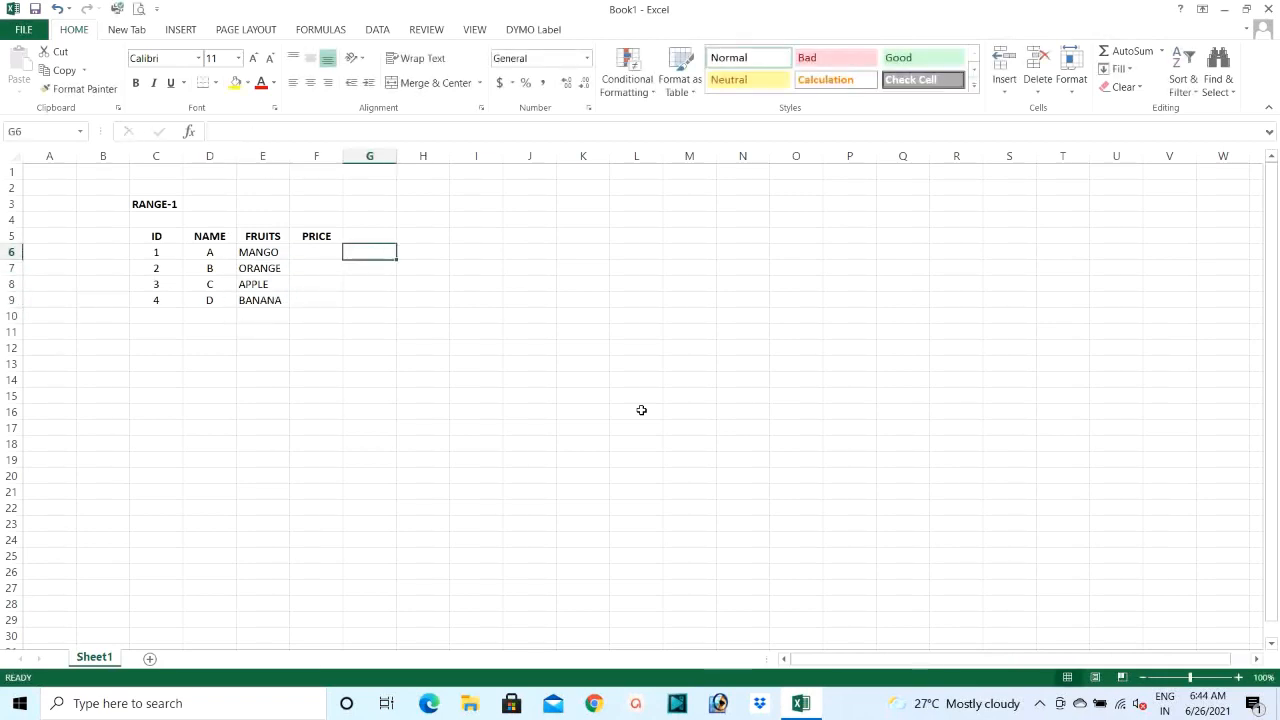
key("Left")
type("45")
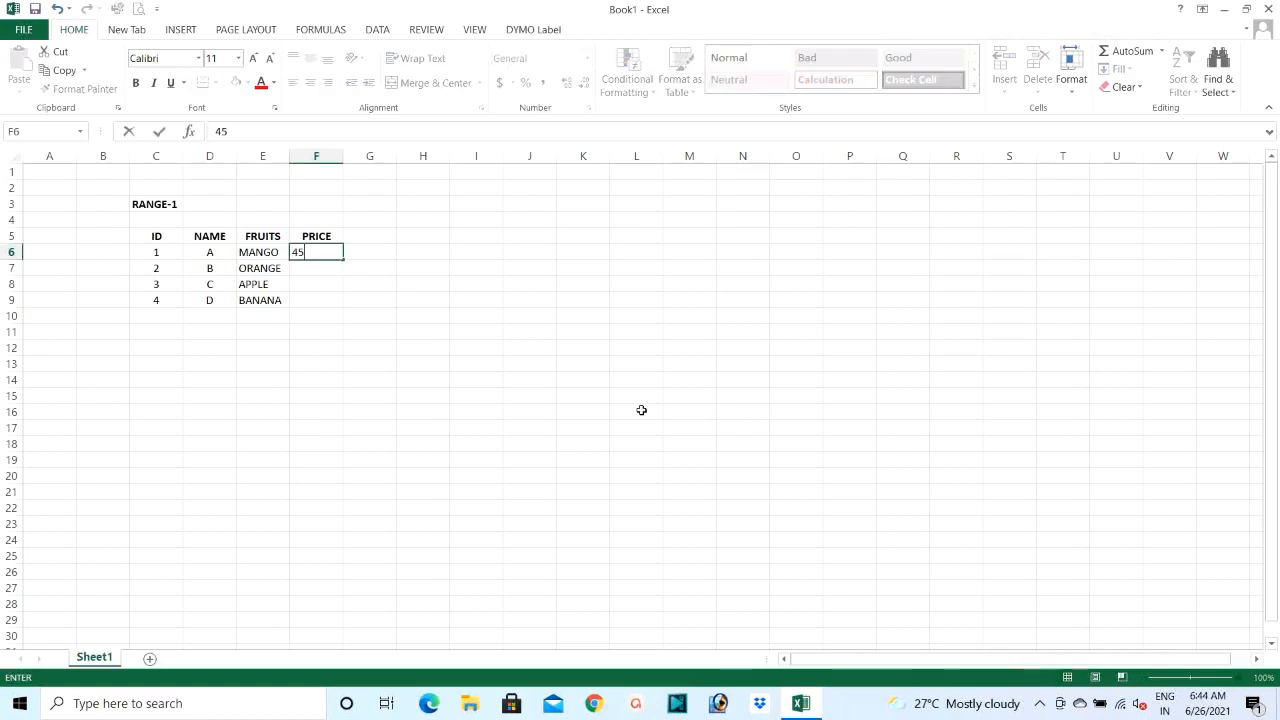
key("Return")
type("50")
key("Return")
type("65")
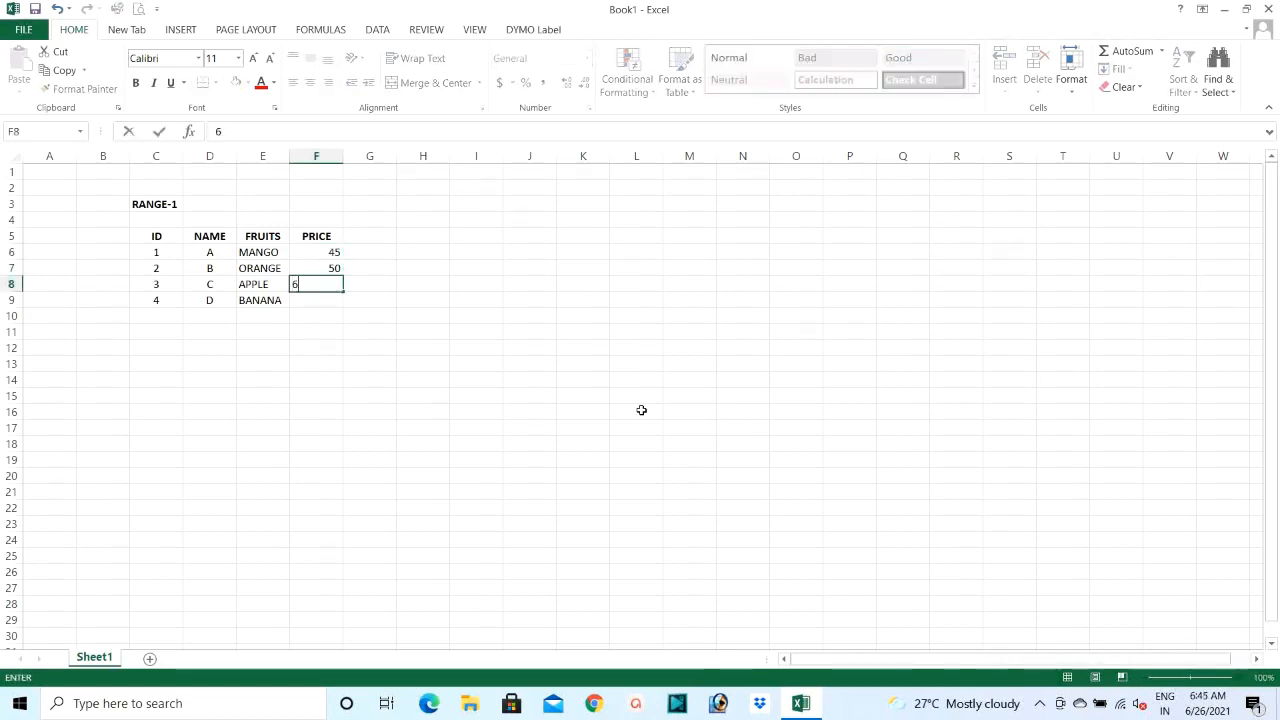
key("Return")
type("70")
key("Return")
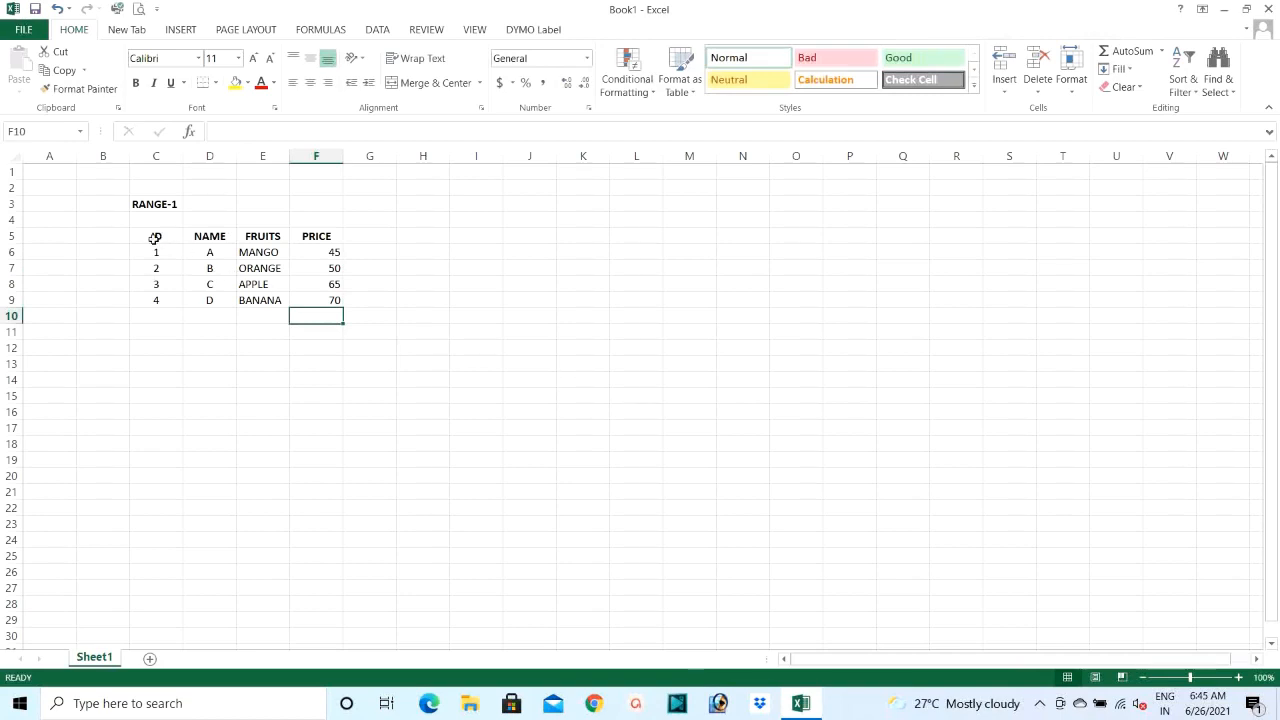
Step: Apply all borders to the table C5:F9 and center the prices in F6:F9
left_click_drag(157, 238, 316, 305)
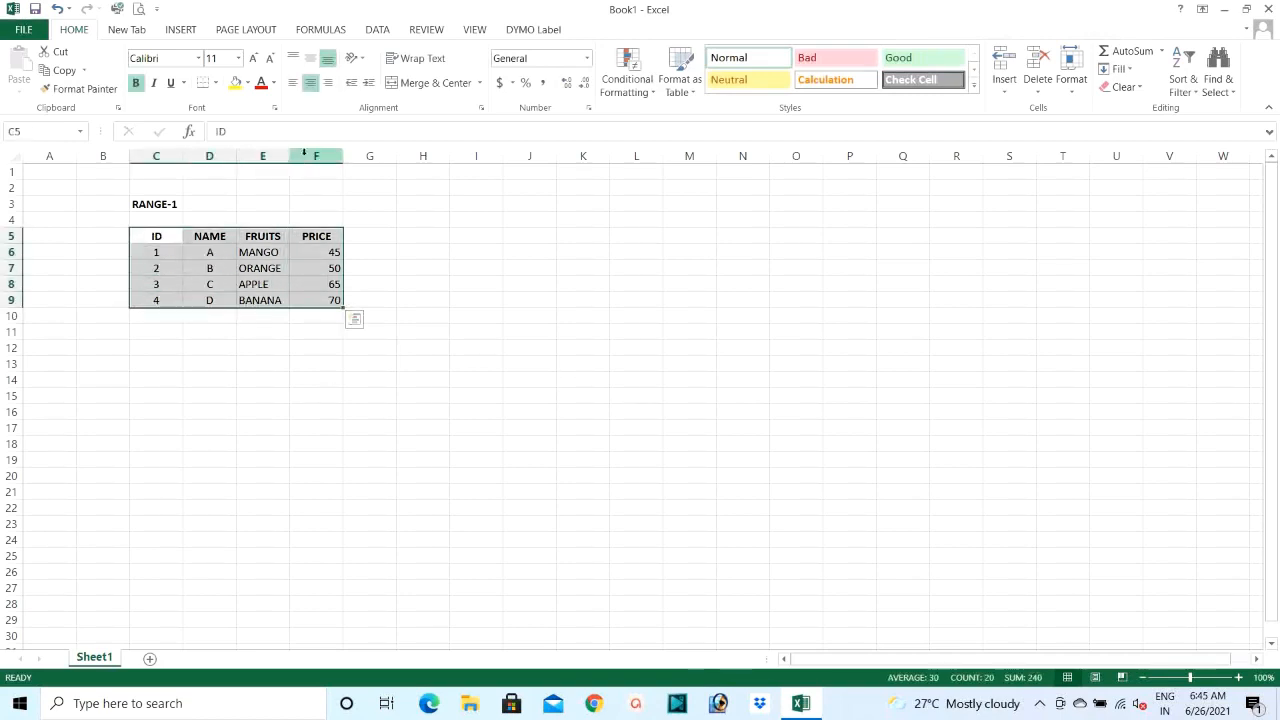
left_click(216, 83)
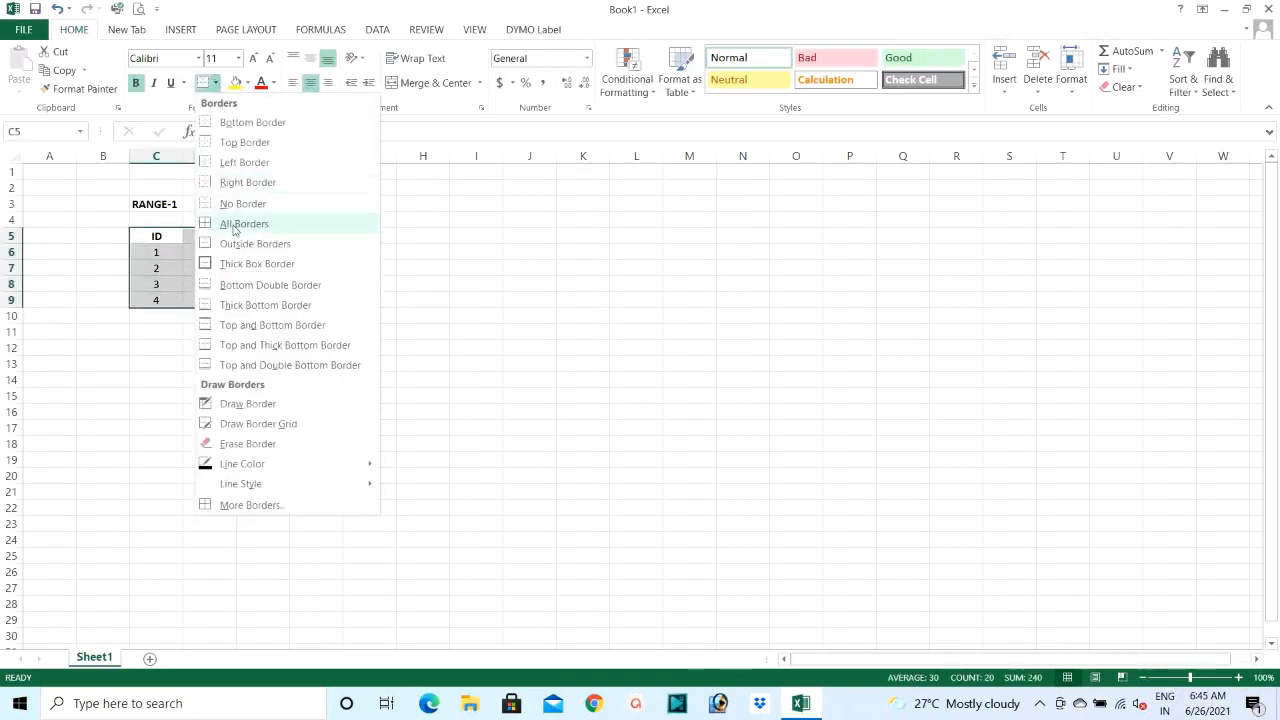
left_click(243, 221)
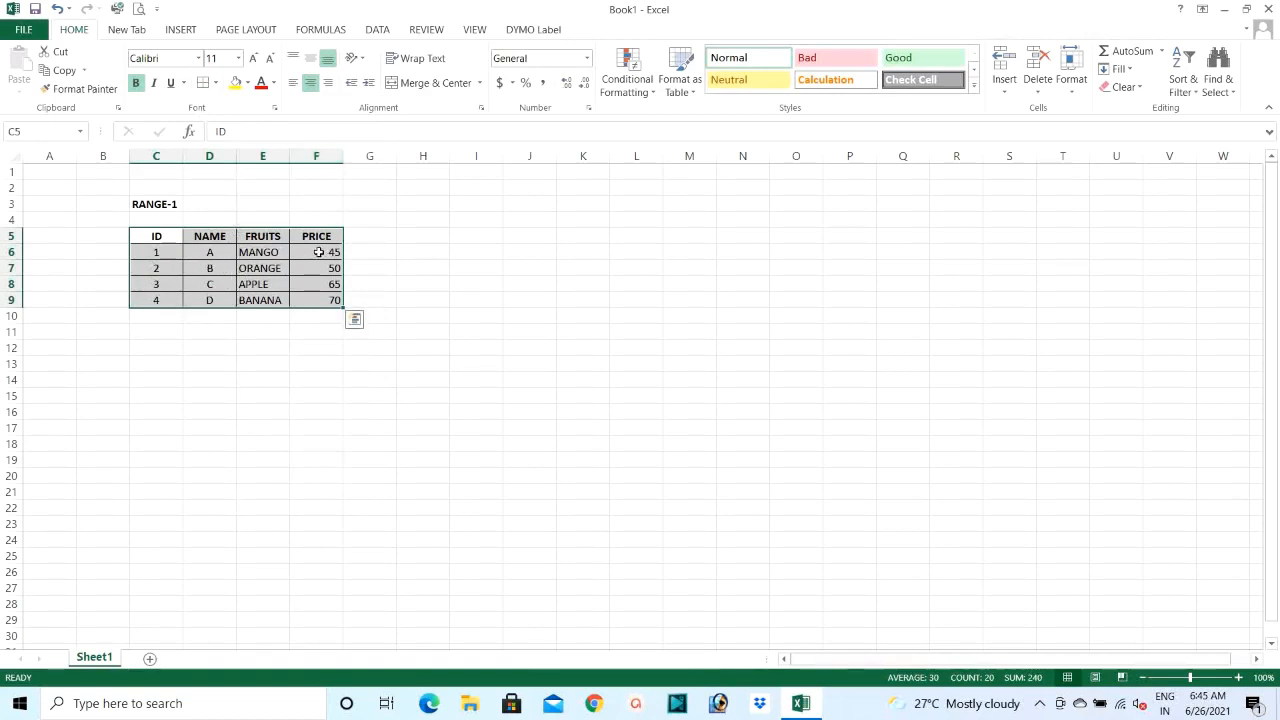
left_click_drag(323, 252, 318, 300)
left_click(310, 82)
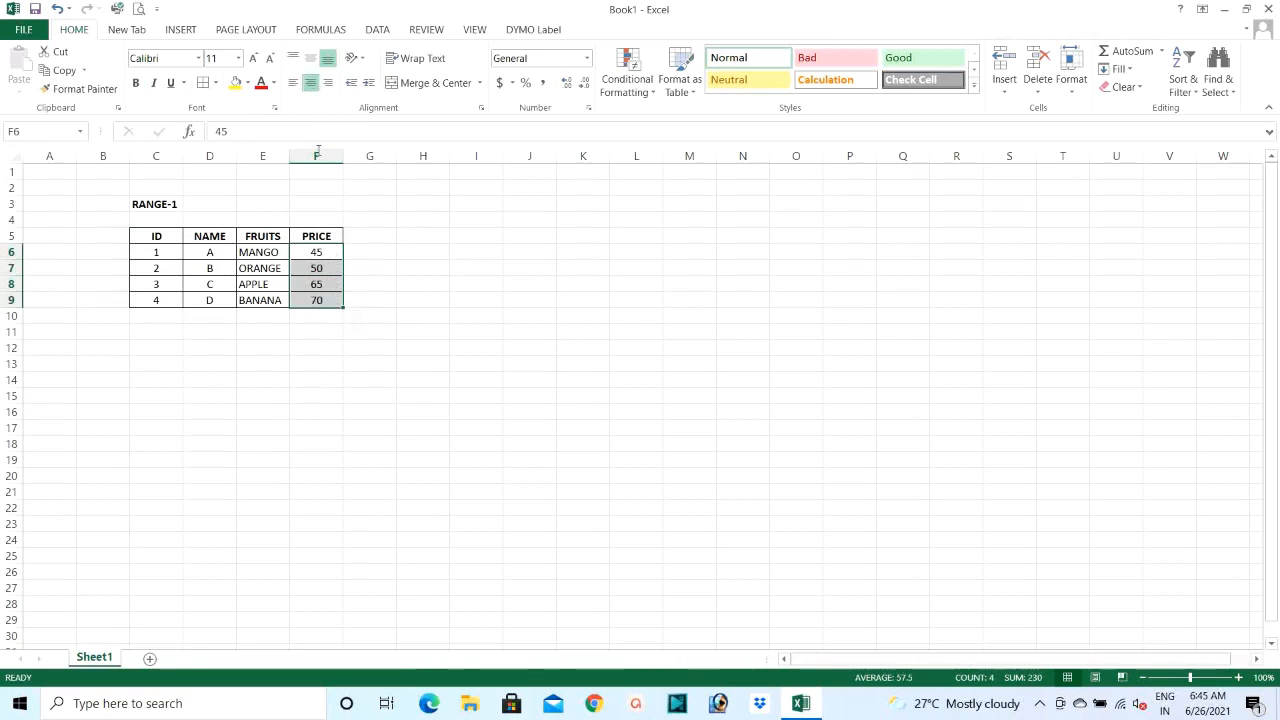
Step: Review the RANGE-1 table in C5:F9, checking how each name relates to its ID, fruit and price
left_click_drag(156, 237, 321, 300)
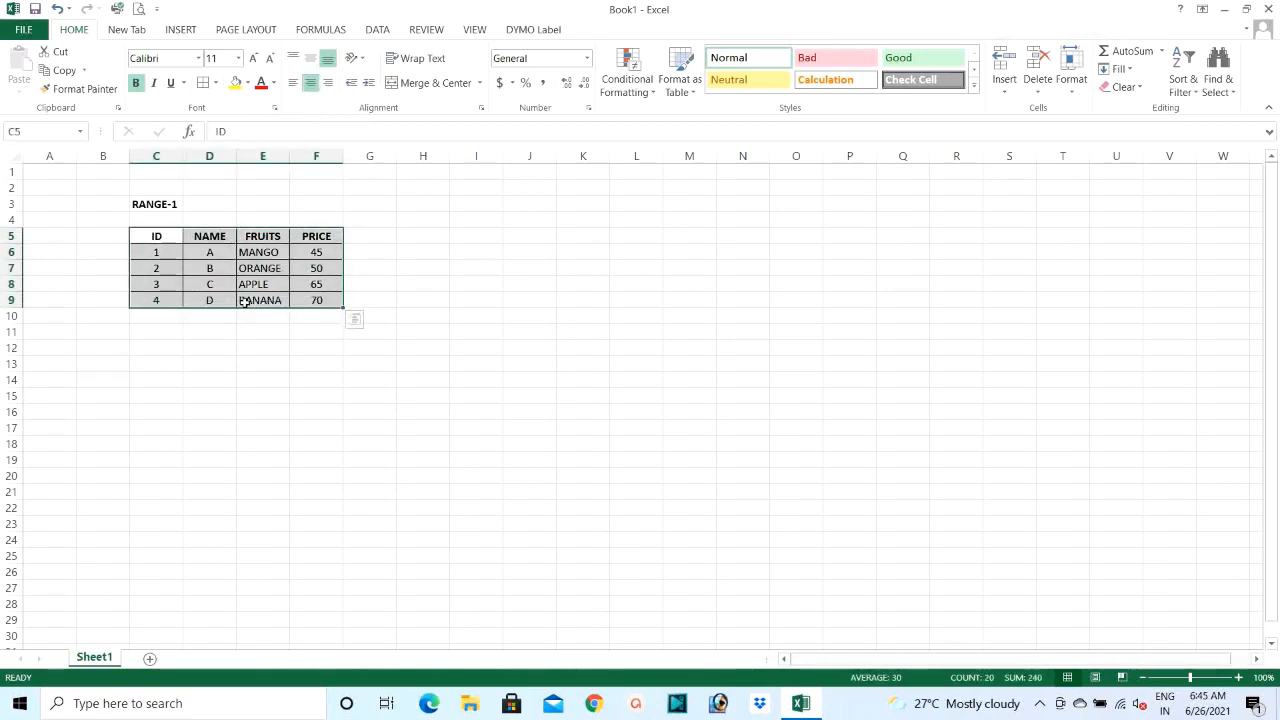
left_click(211, 254)
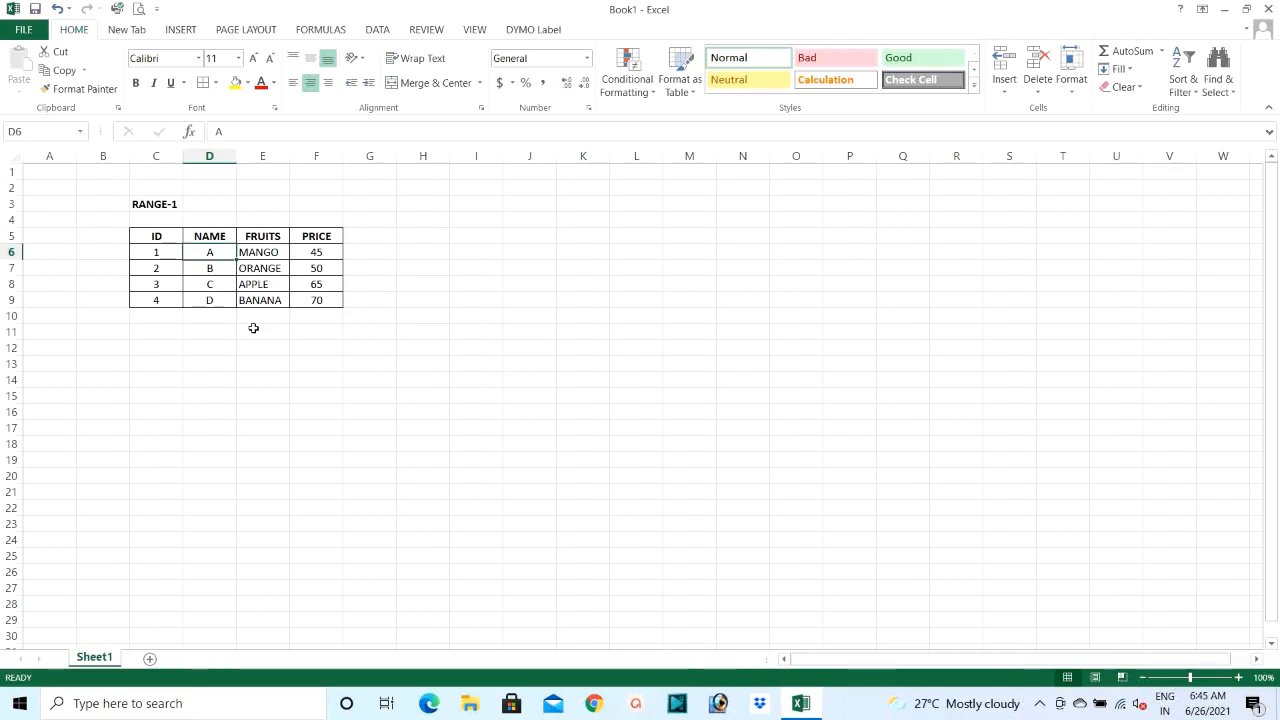
key("Right")
key("Right")
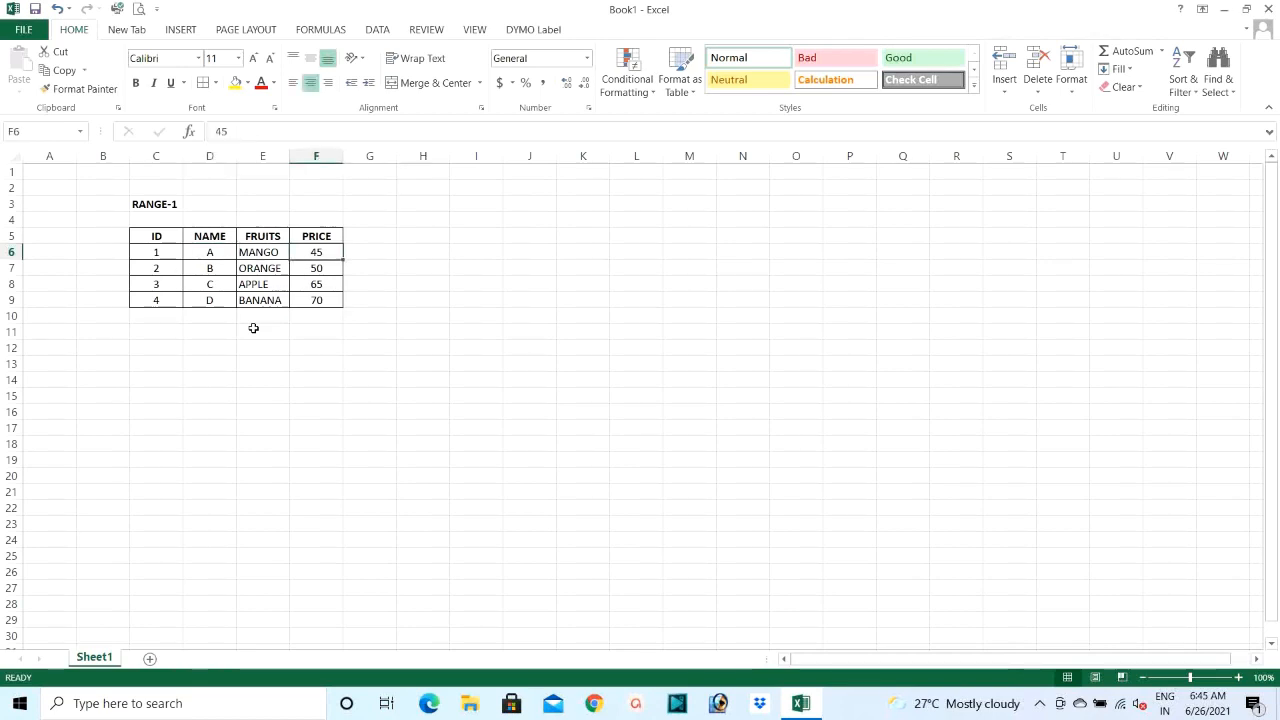
key("Left")
key("Left")
key("Left")
key("Right")
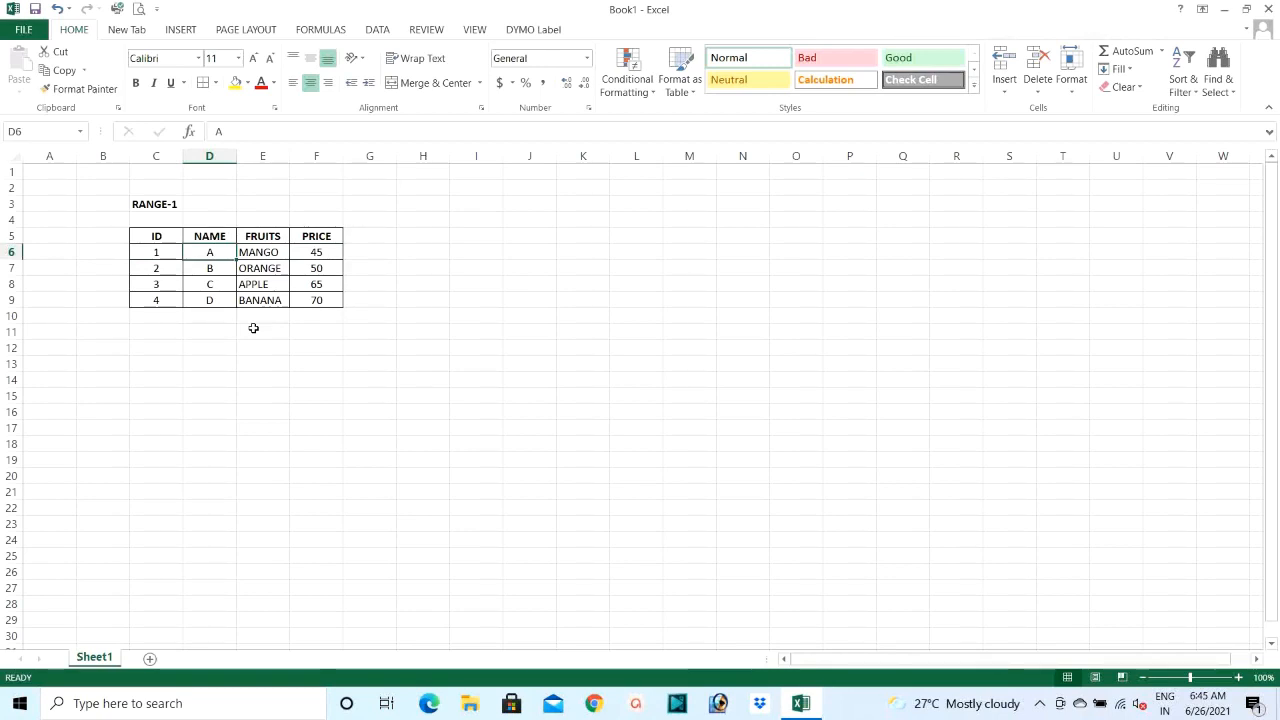
left_click(252, 269)
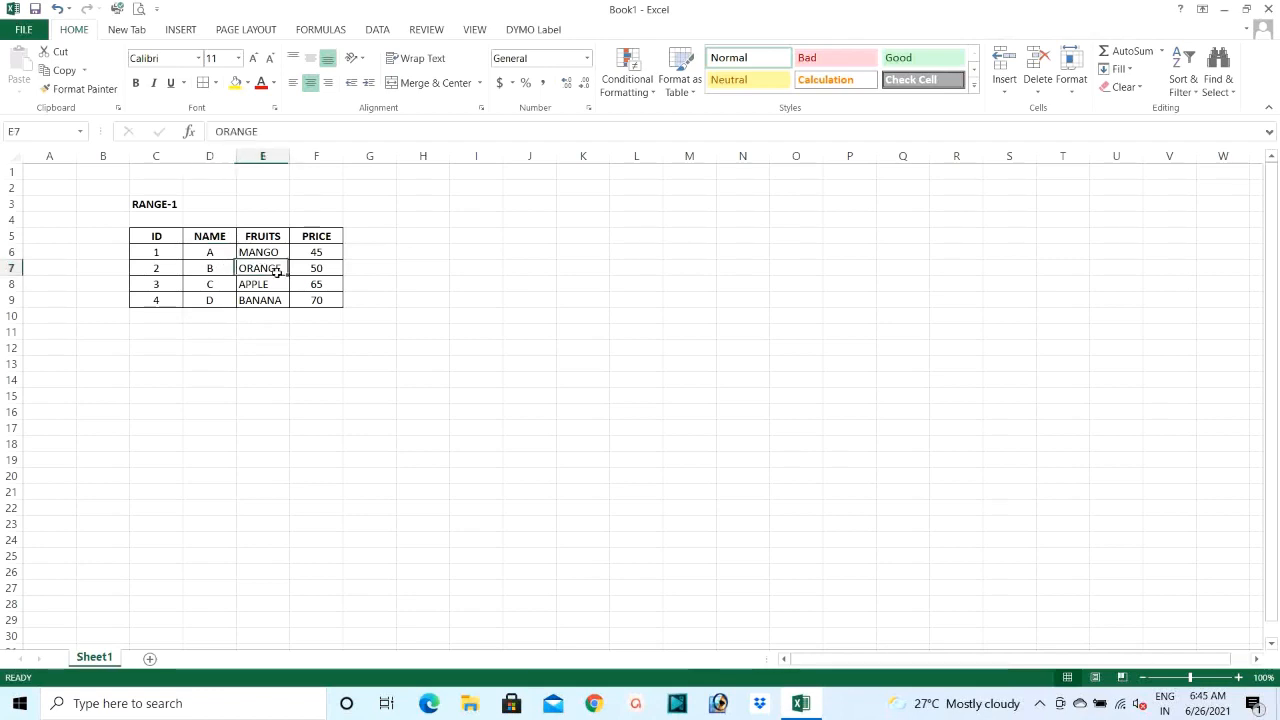
left_click(262, 286)
left_click(268, 301)
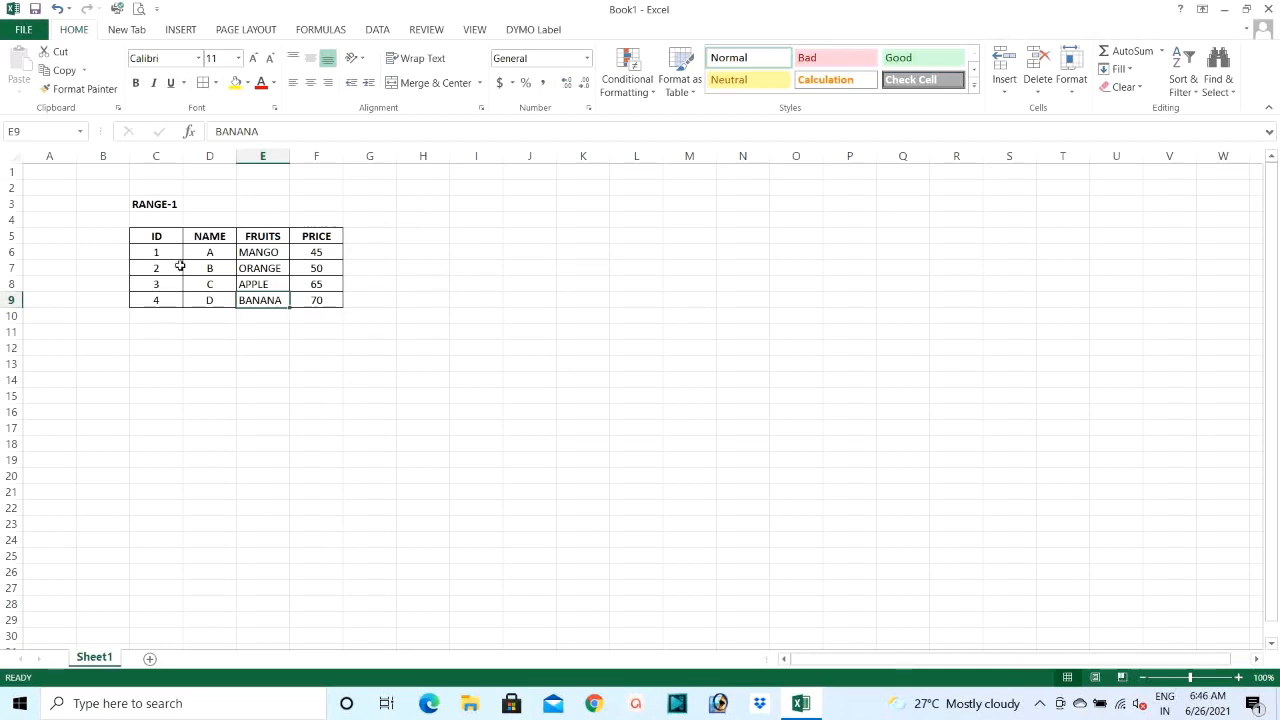
left_click_drag(154, 237, 323, 302)
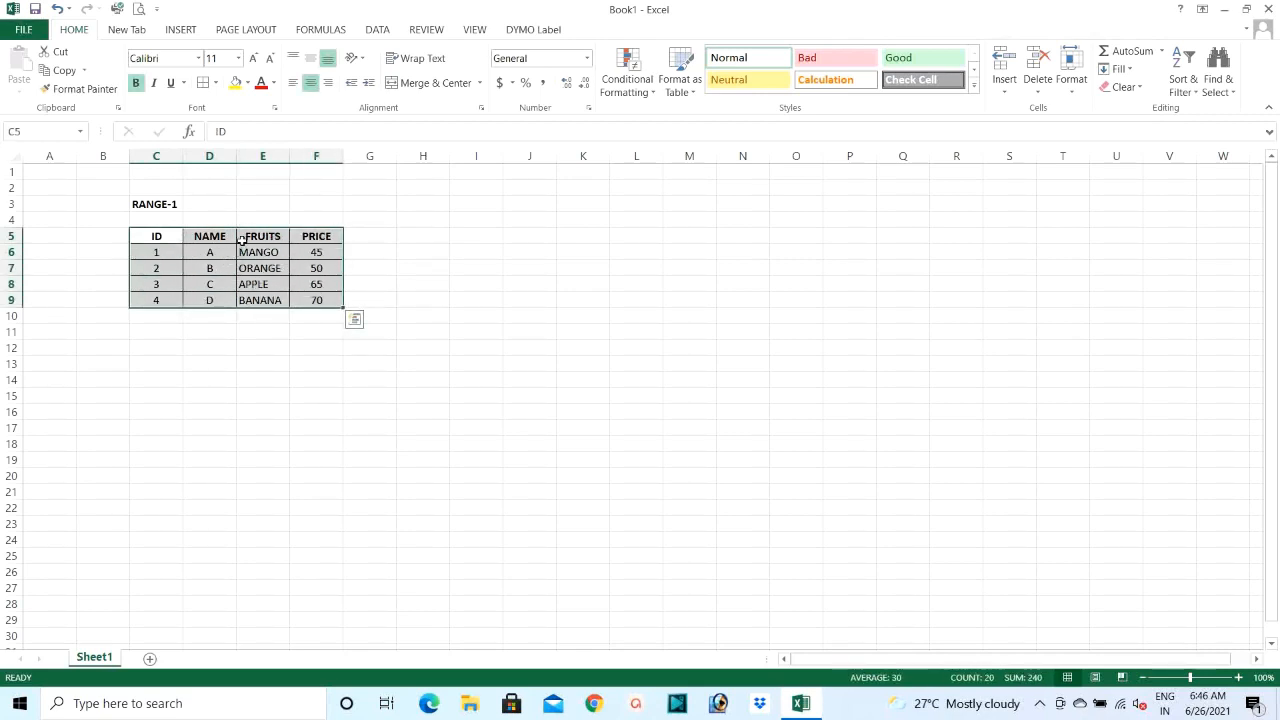
Step: Enter the title RANGE-2 in cell H3 and make it bold
left_click(417, 218)
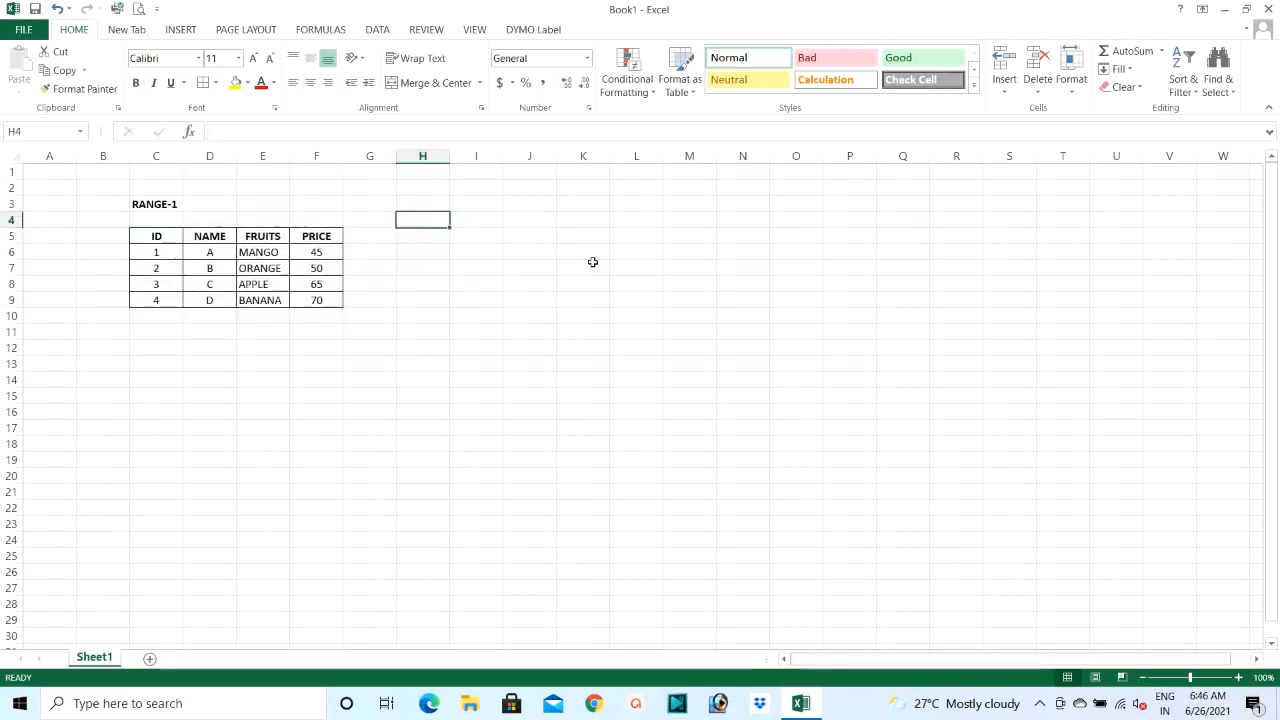
left_click(435, 205)
type("RANG")
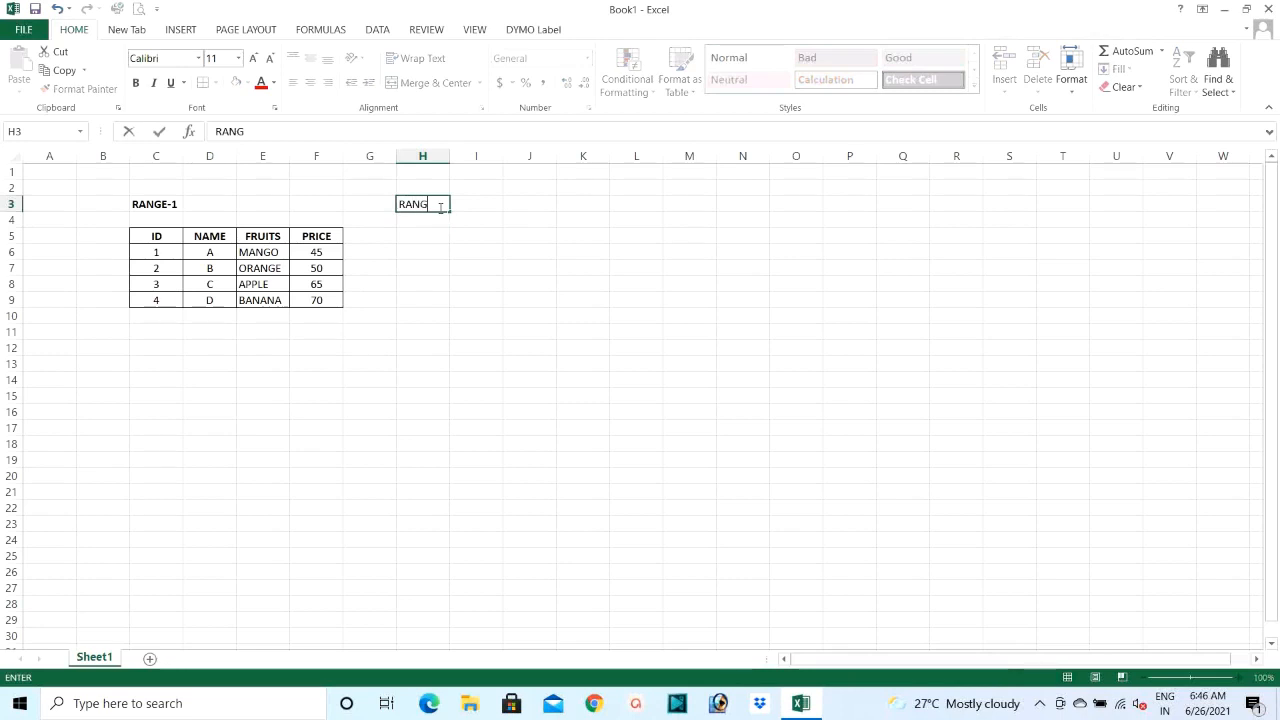
type("E-2")
key("Return")
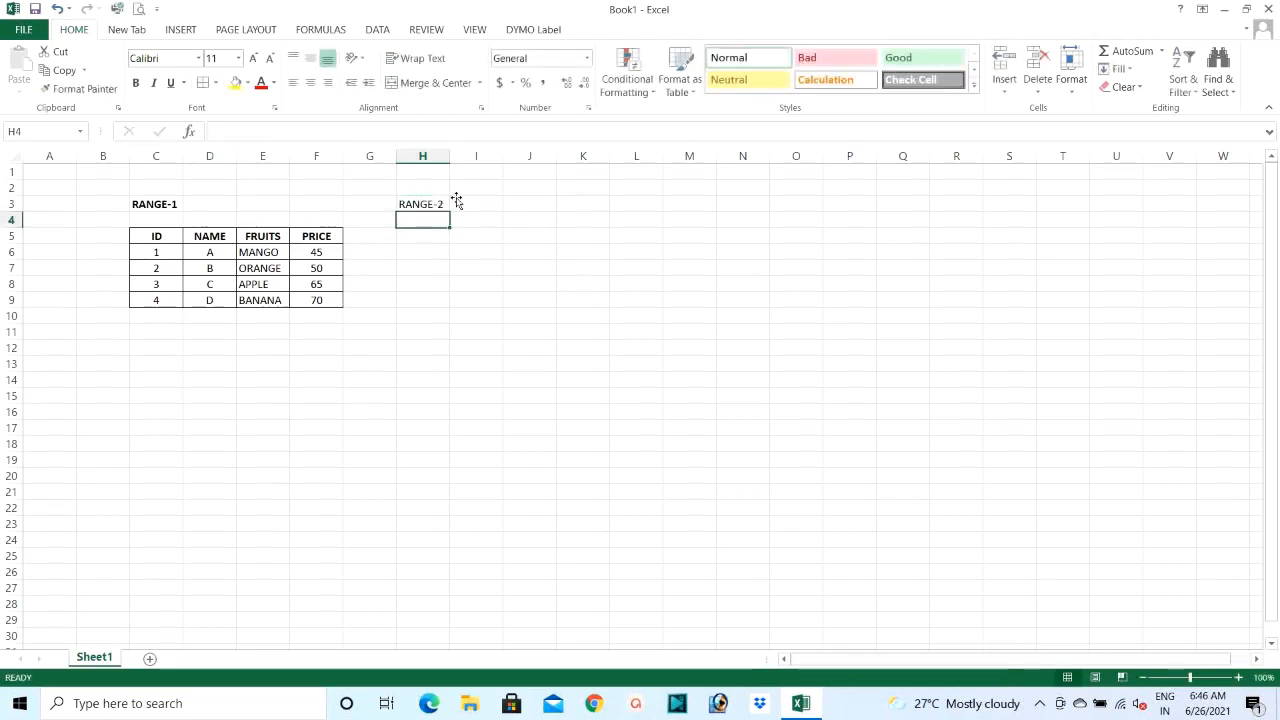
left_click(435, 207)
left_click(136, 83)
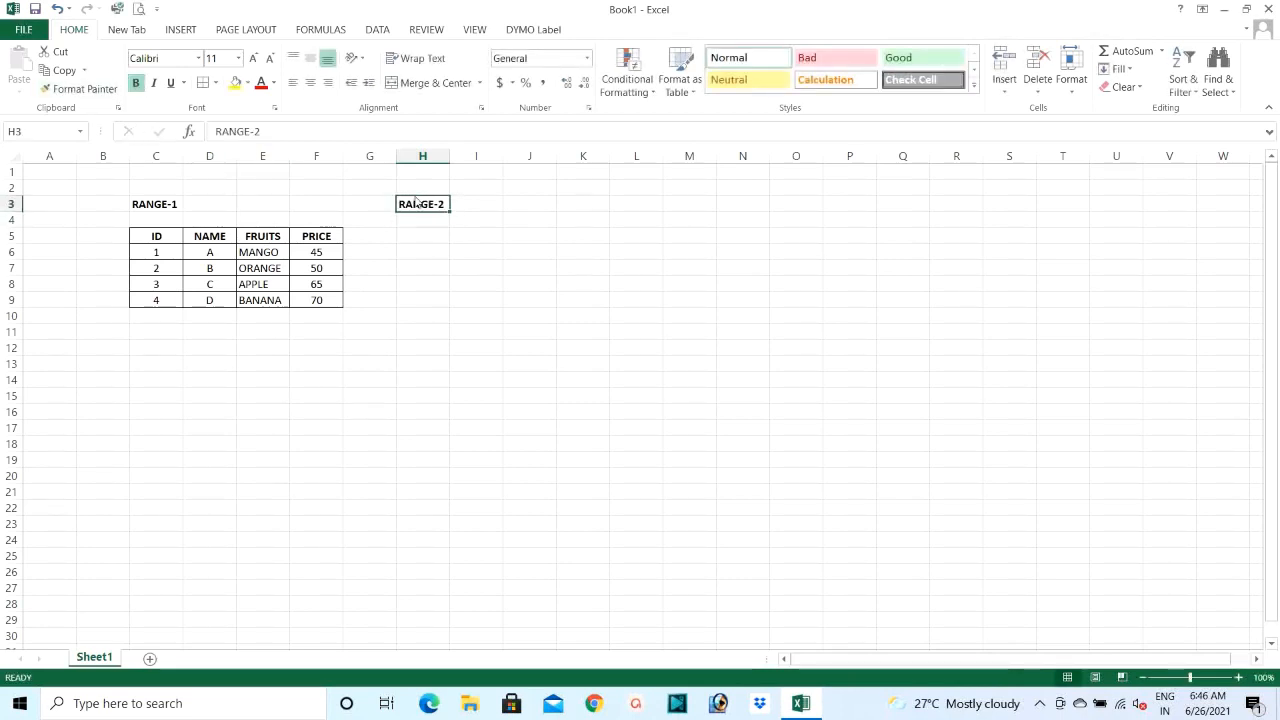
Step: Enter the header ID in H5 and the value 1 in each of H6 to H9, centering the numbers
left_click(418, 236)
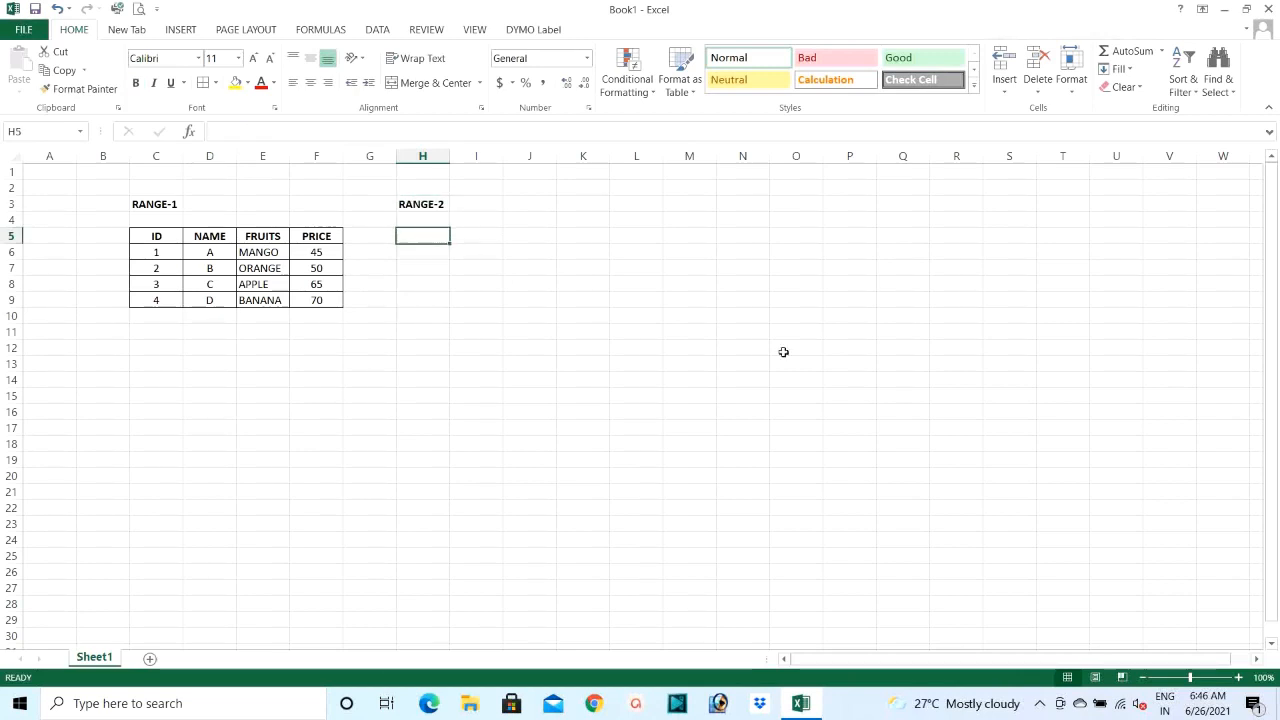
type("ID")
key("Return")
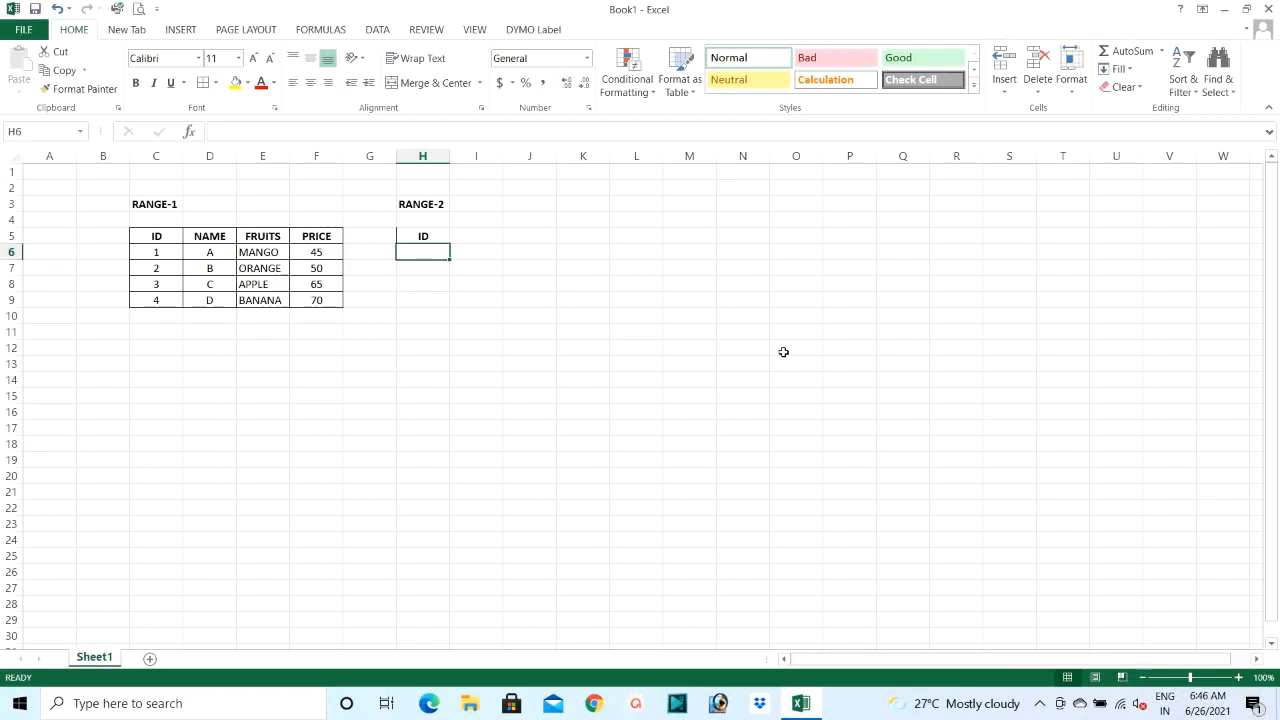
type("1")
key("Return")
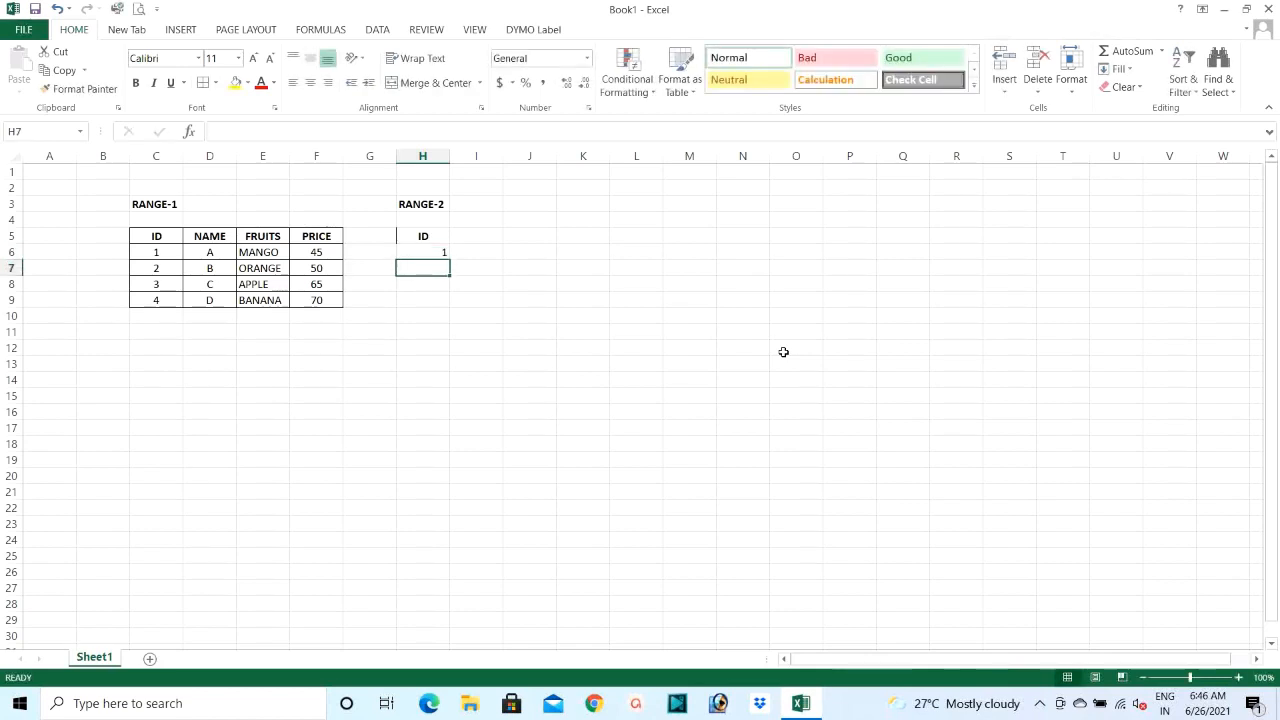
type("1")
key("Return")
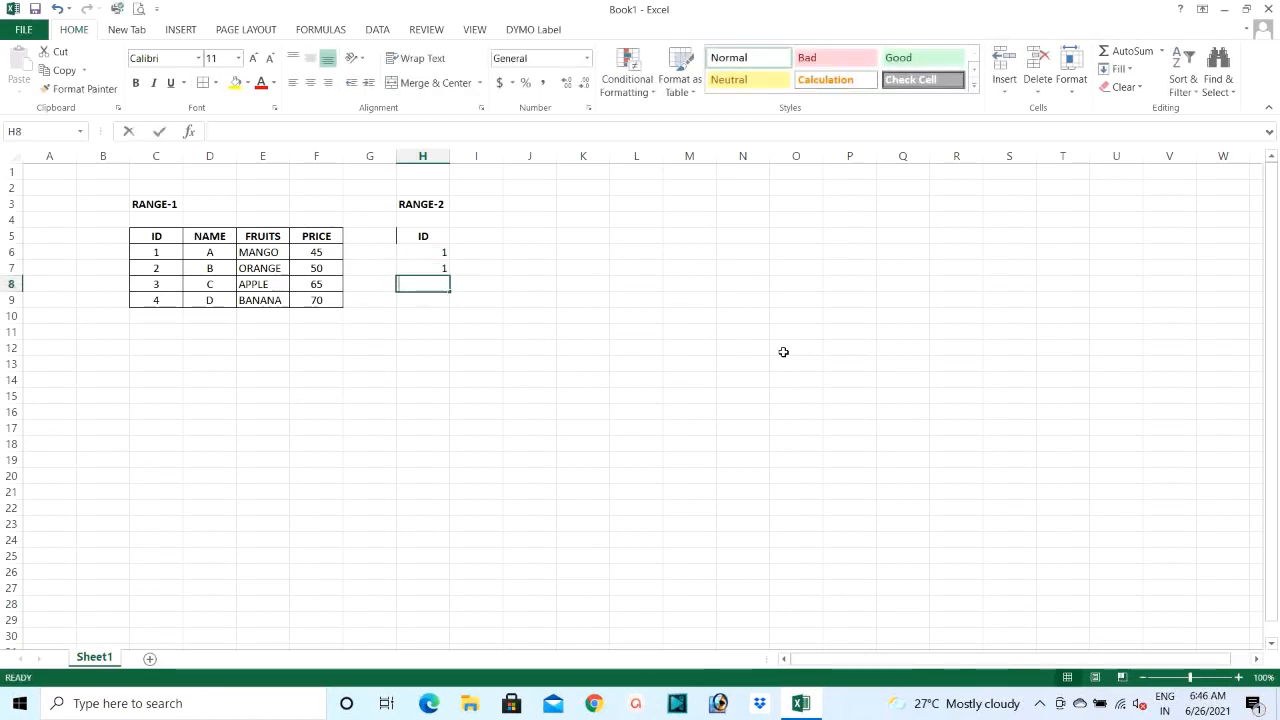
type("1")
key("Return")
type("1")
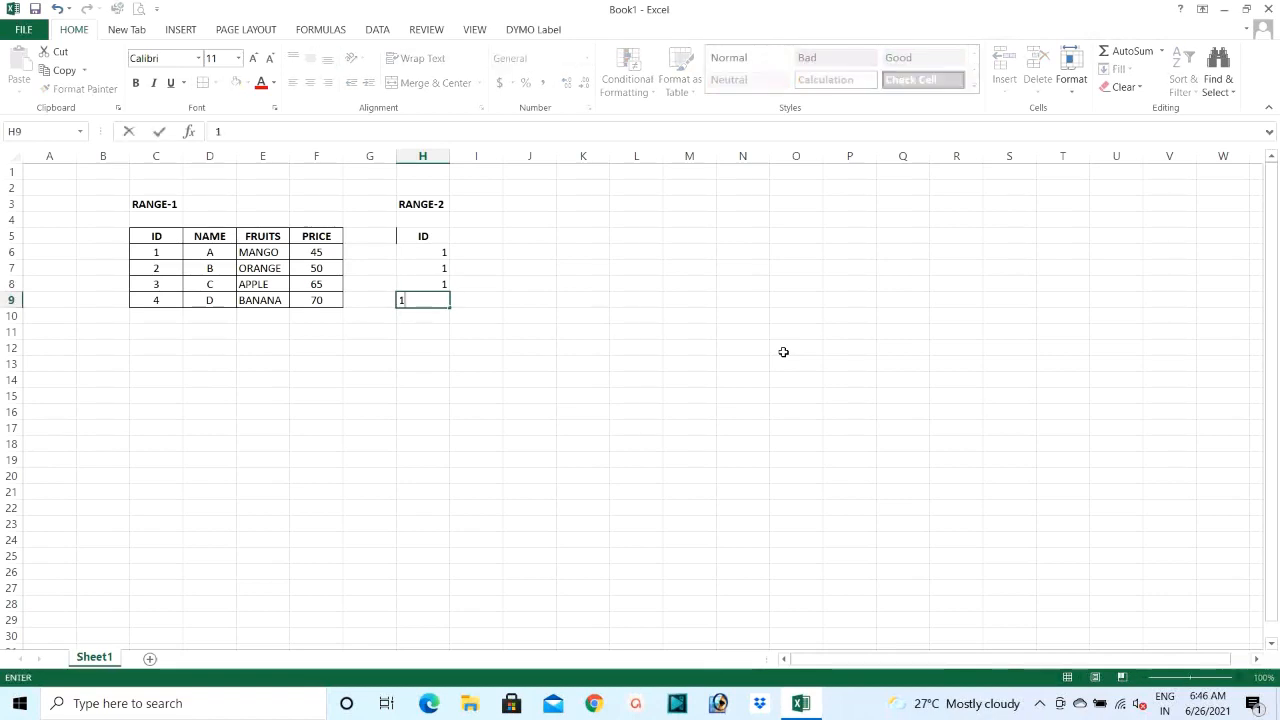
key("Return")
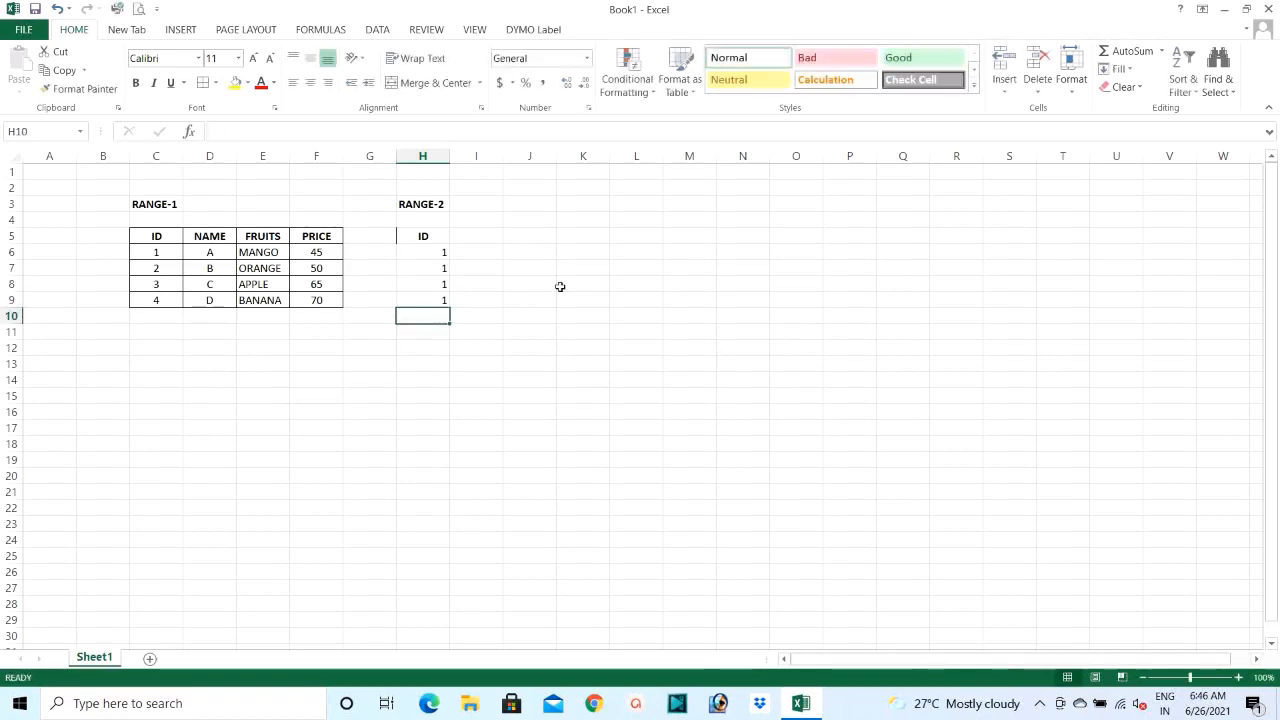
left_click_drag(423, 252, 434, 308)
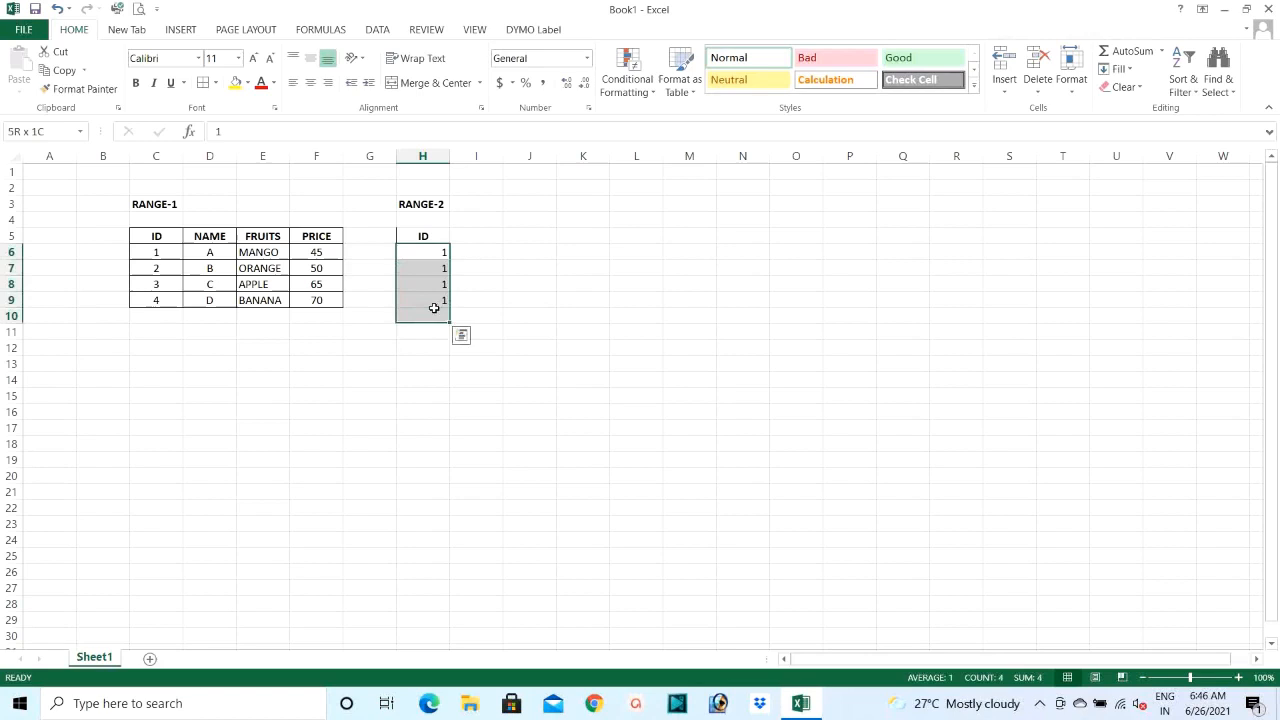
left_click(310, 82)
Step: Add the headers FRUITS in I5 and AMOUNT in J5 to the RANGE-2 table
left_click(462, 238)
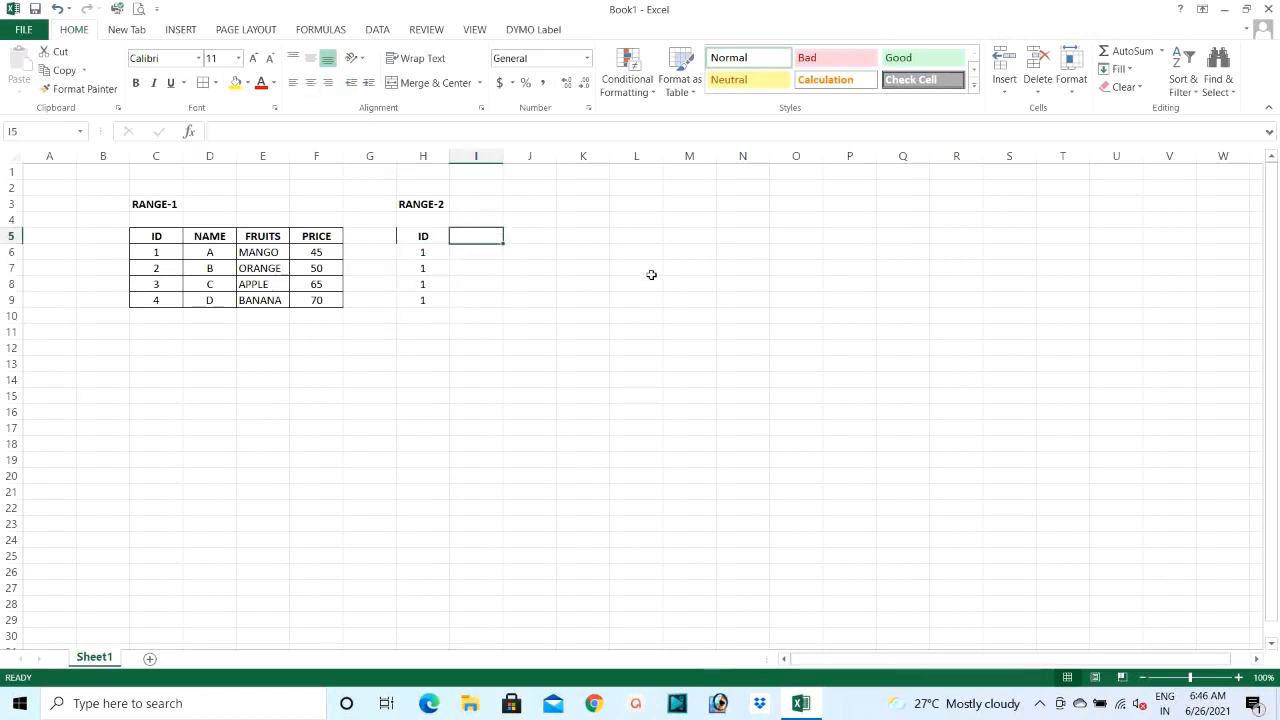
type("F")
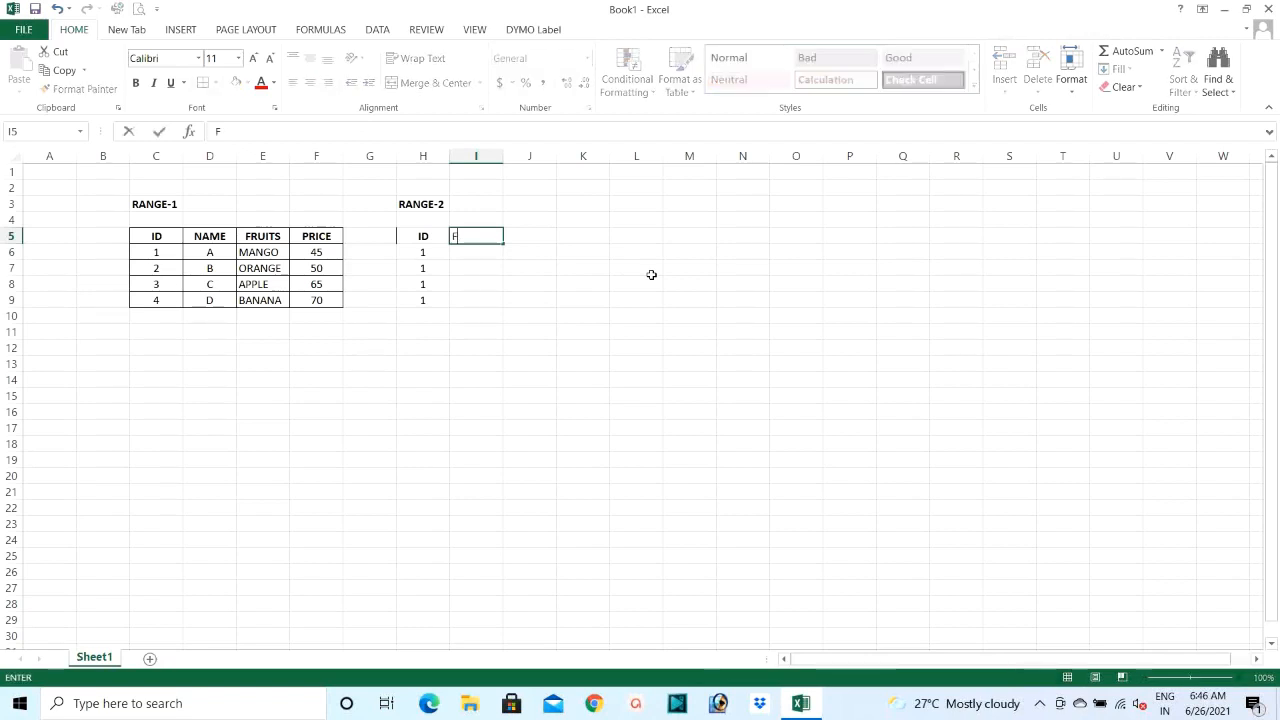
type("RUITS")
key("Return")
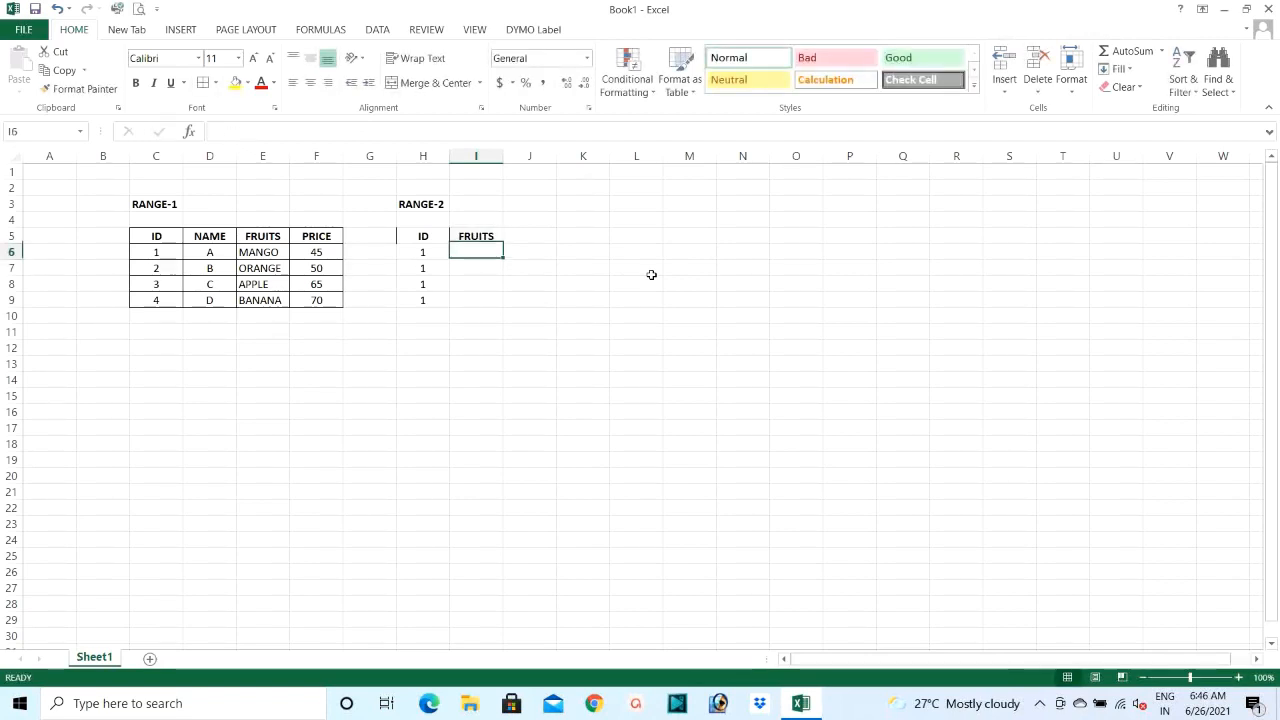
key("Up")
key("Right")
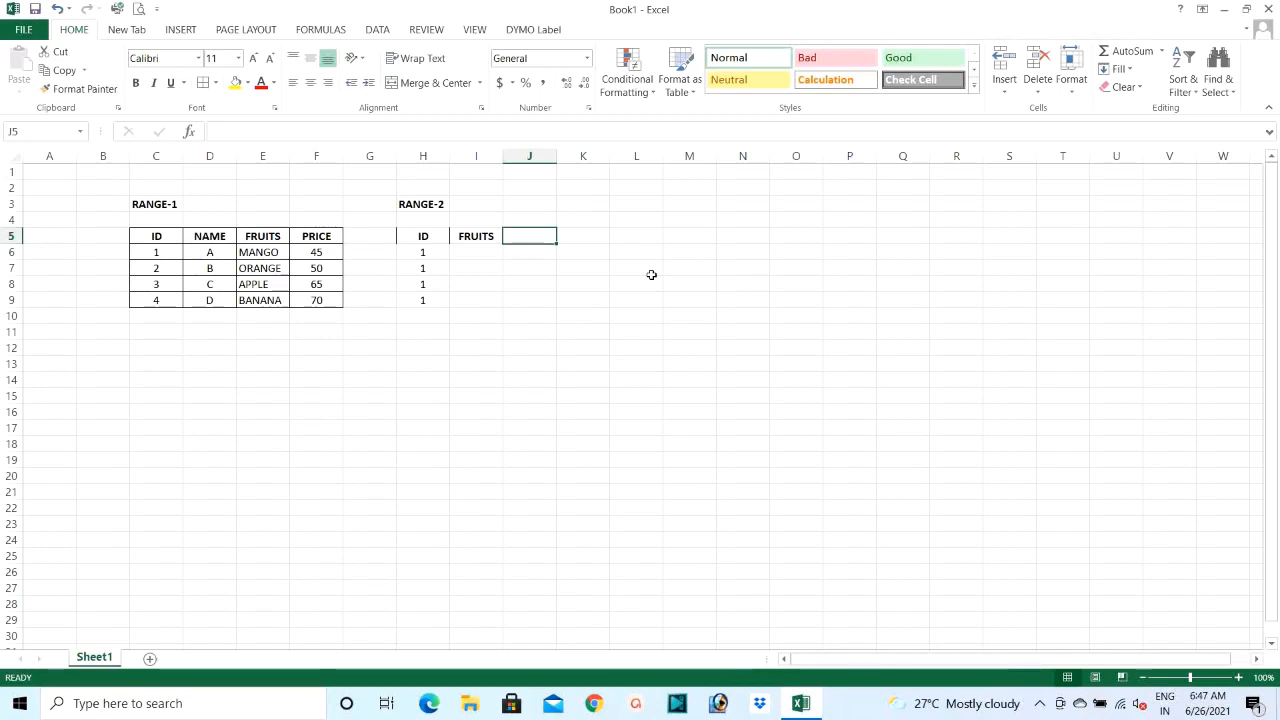
type("AMOUNT")
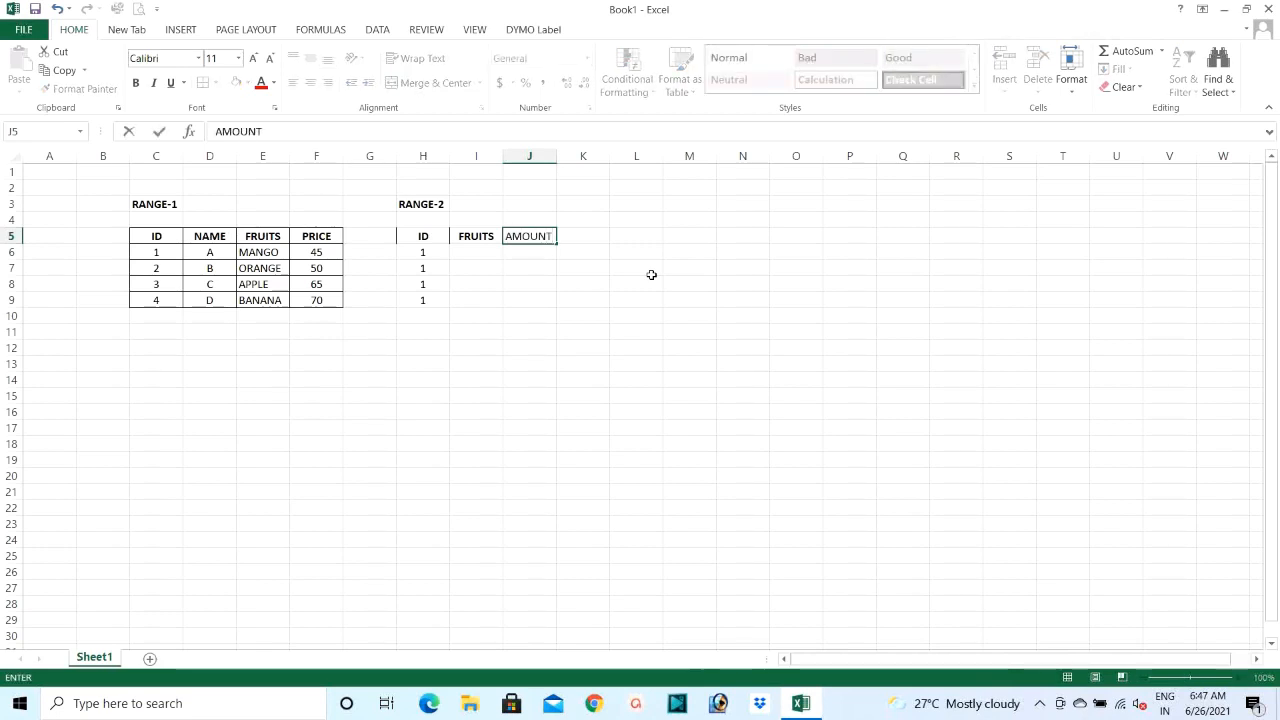
key("Return")
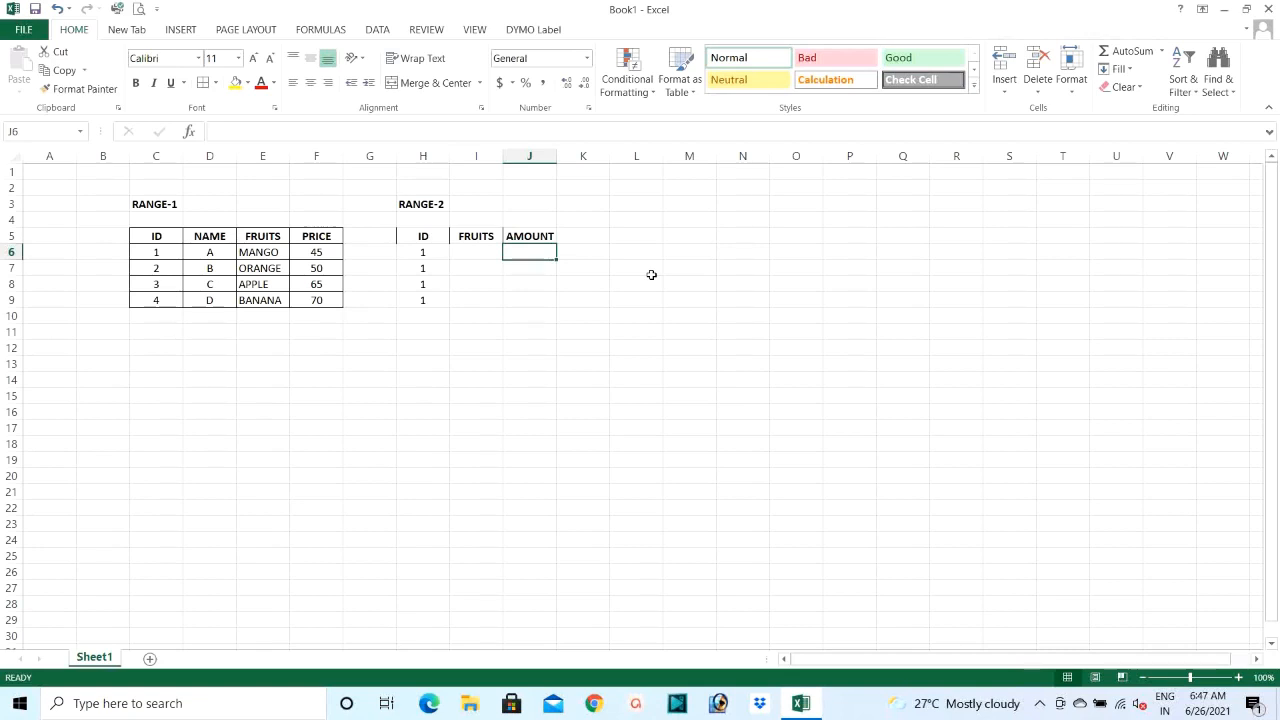
Step: Enter MANGO, ORANGE, APPLE and BANANA in I6 to I9 as the fruits for ID 1
left_click(457, 250)
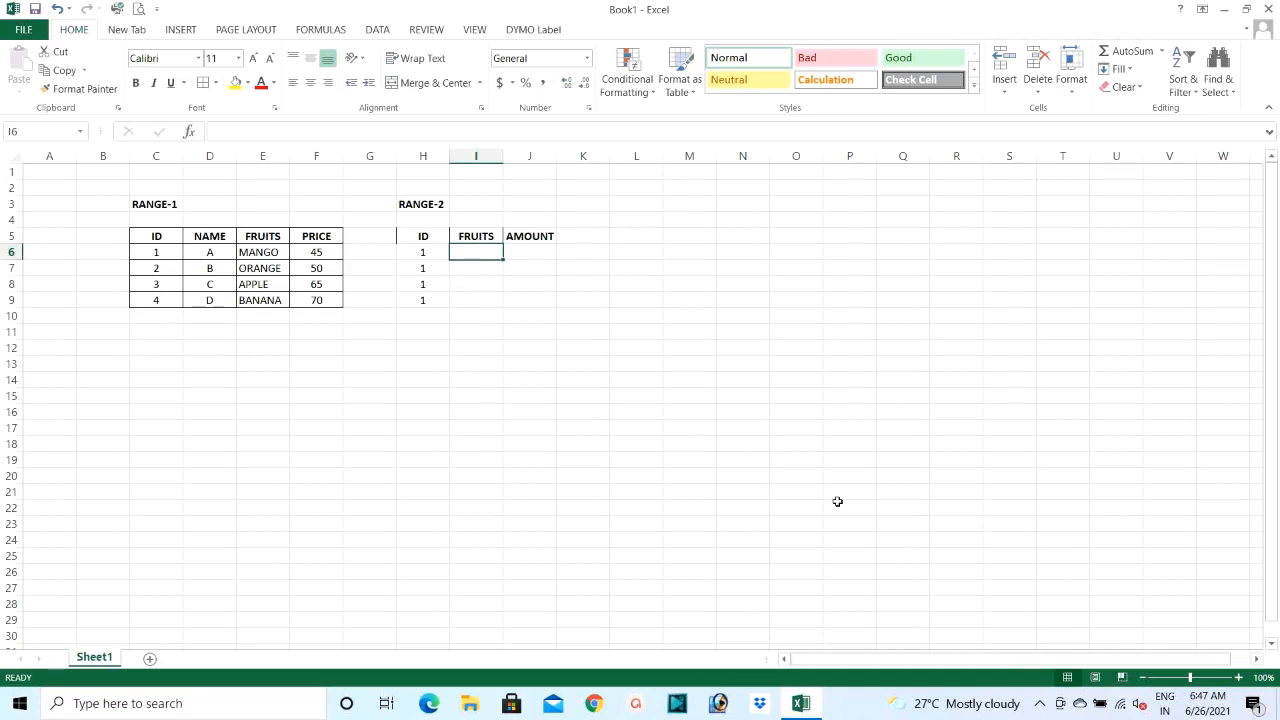
type("MANGO")
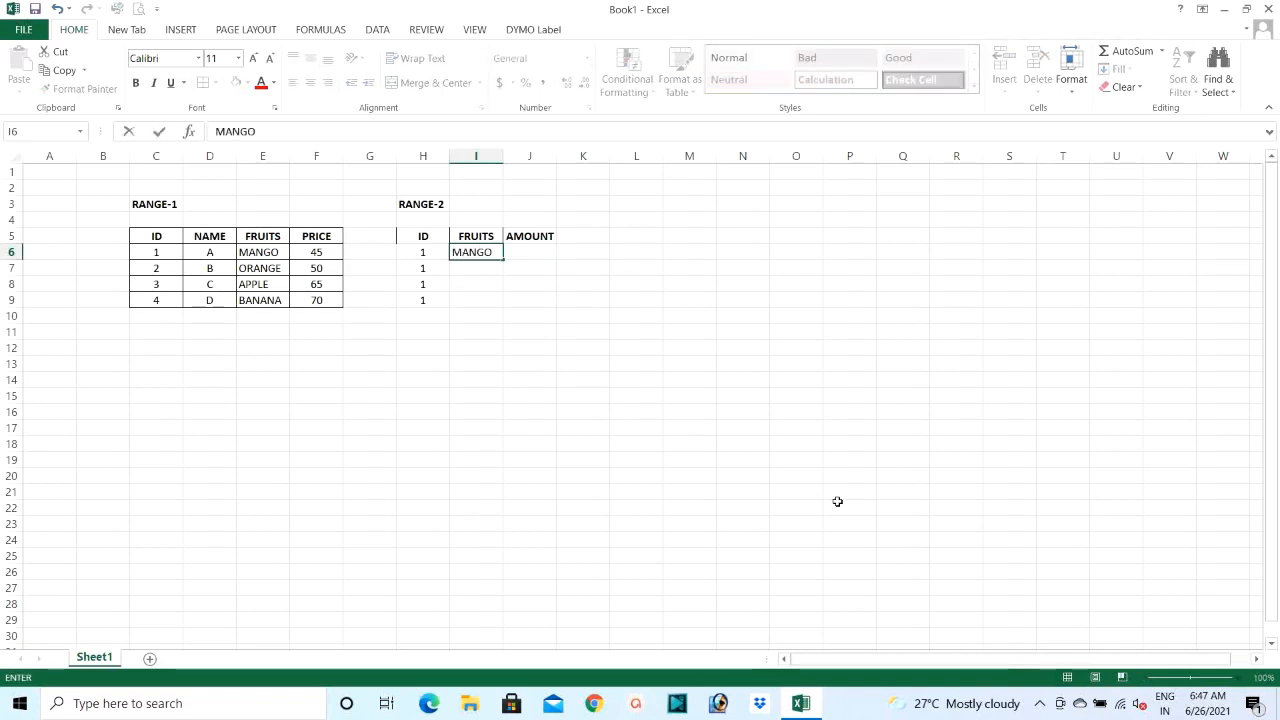
key("Return")
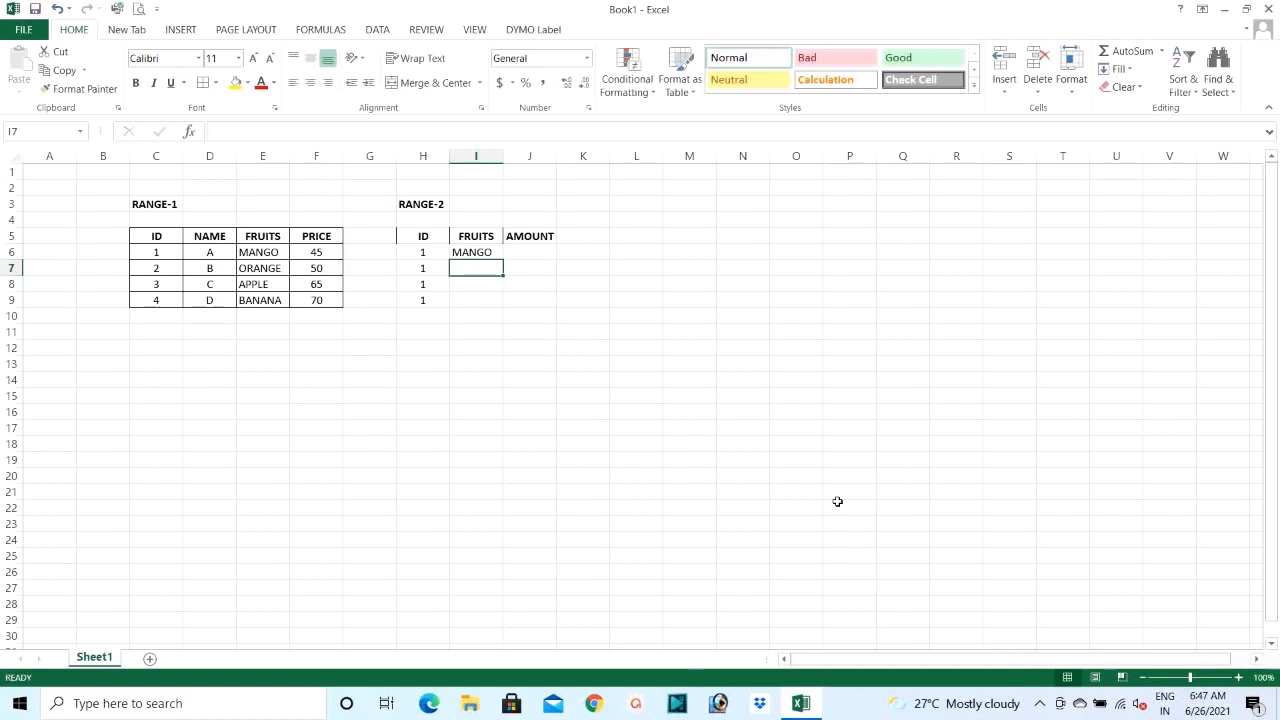
type("ORANGE")
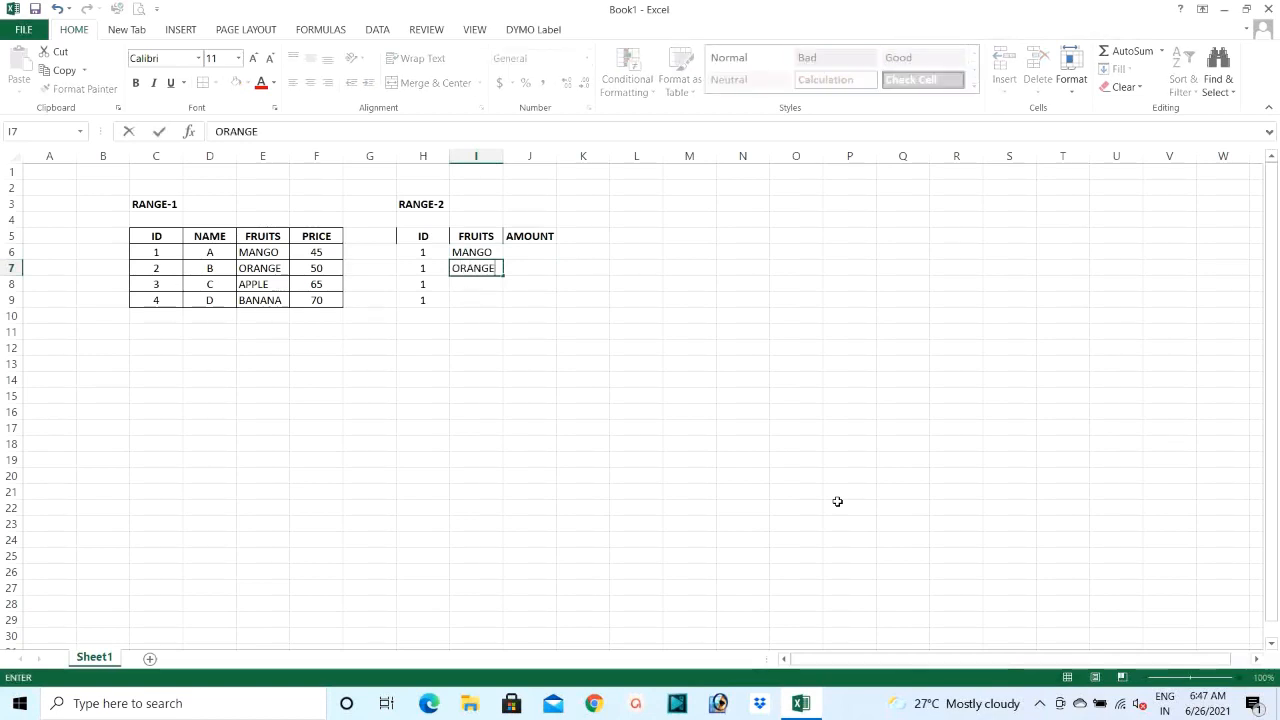
key("Return")
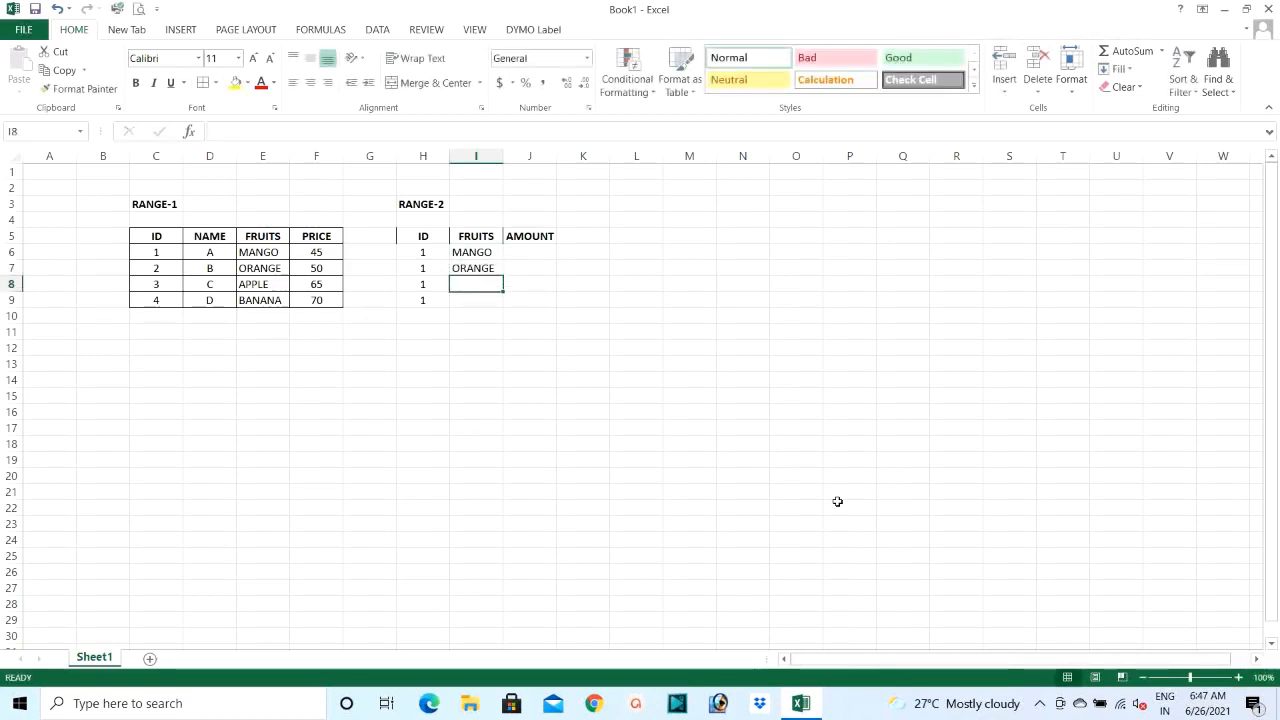
type("APPLE")
key("Return")
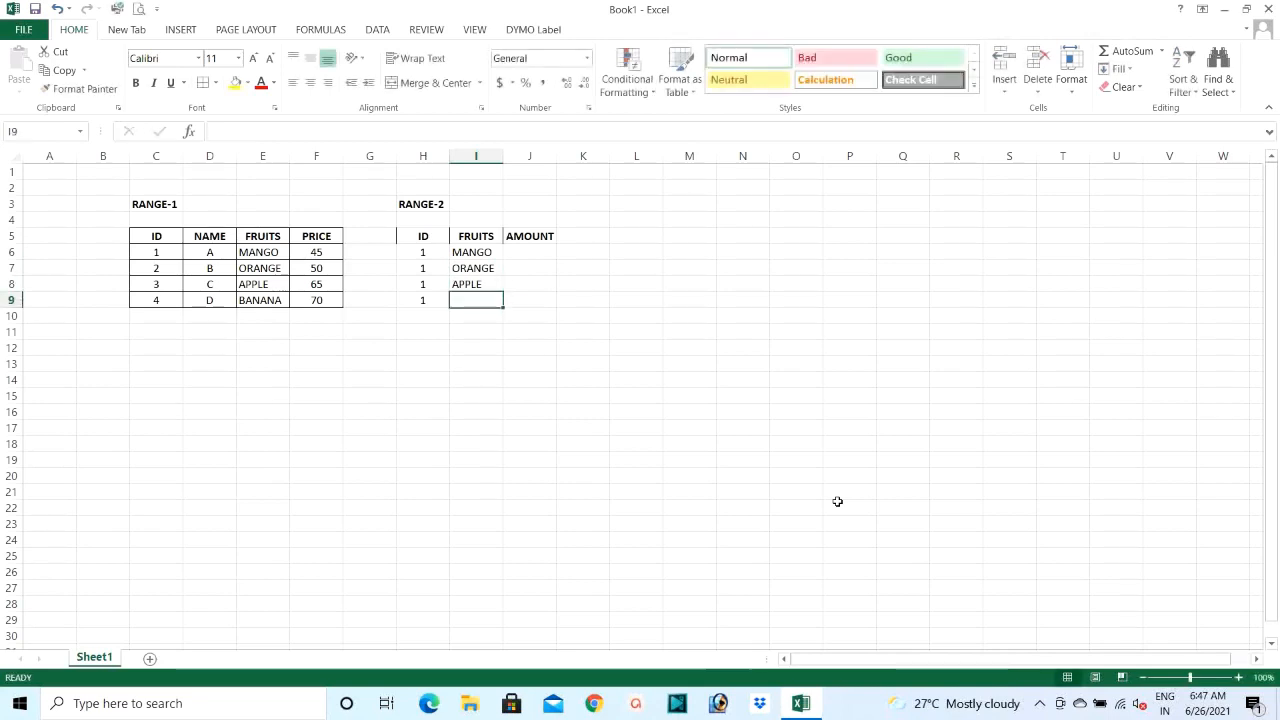
type("BANA")
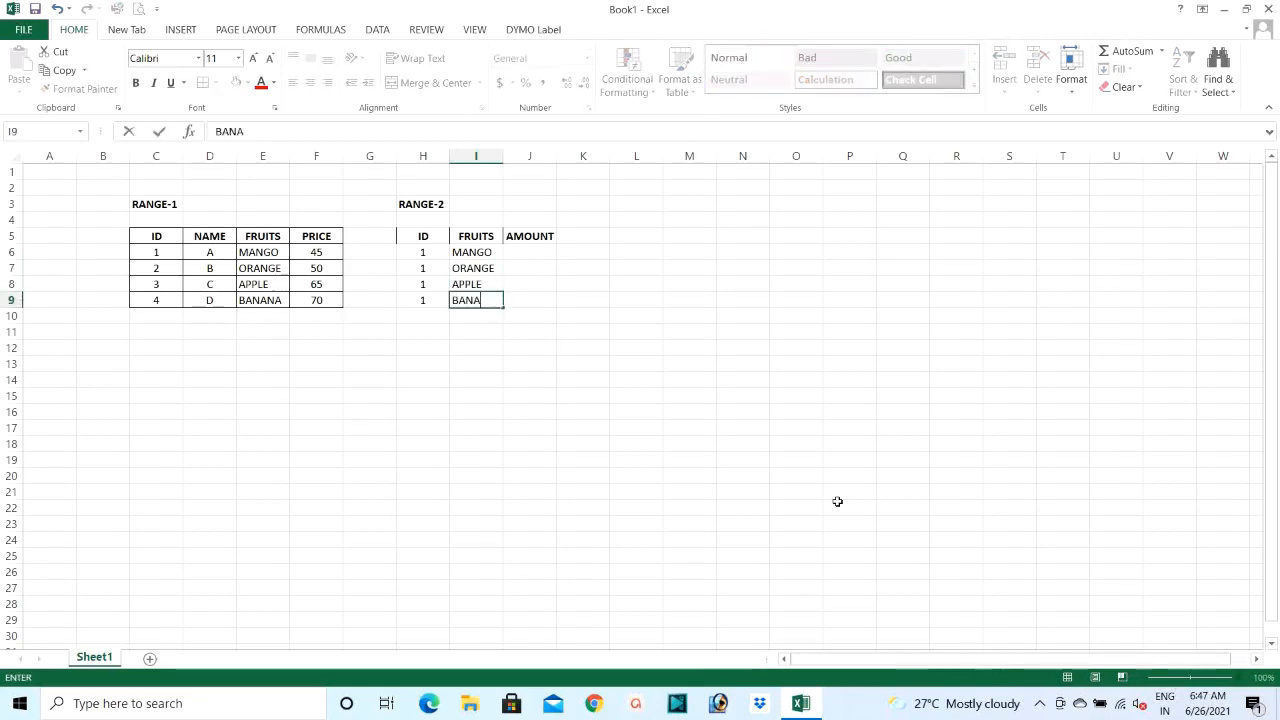
type("NA")
key("Return")
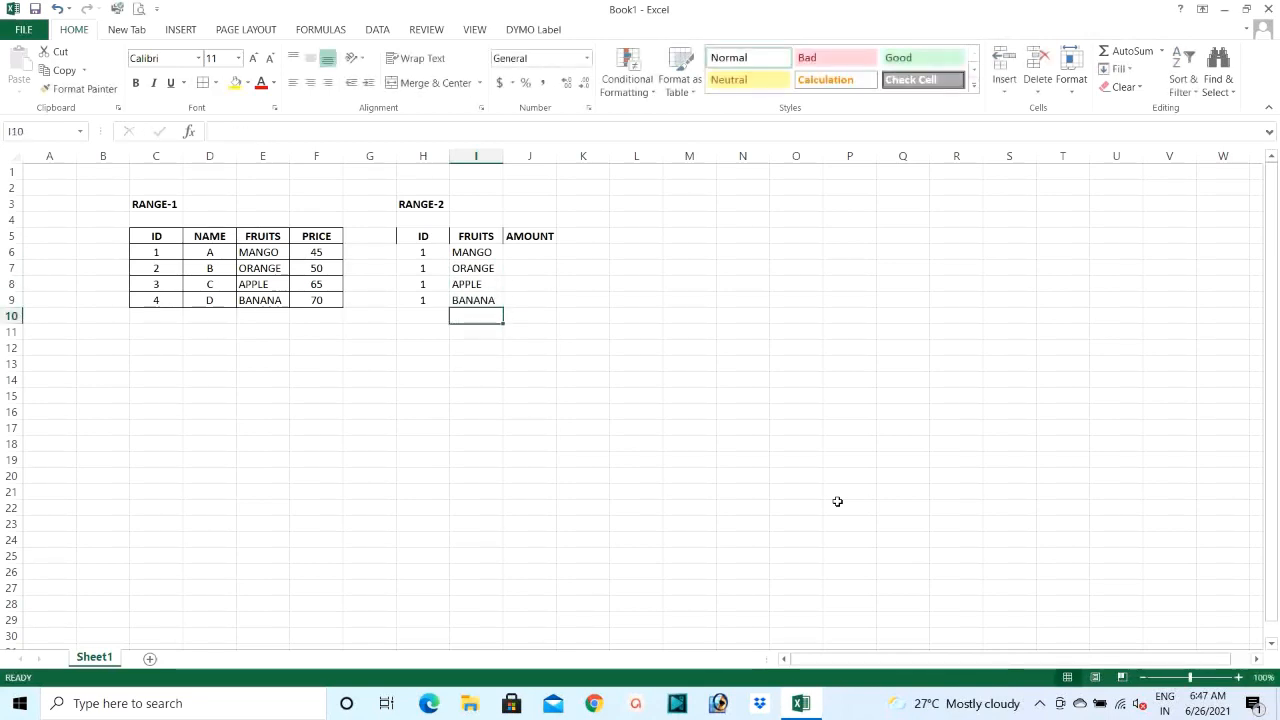
Step: Add two rows for ID 2 in H10 and H11, with the fruits APPLE and MANGO beside them
key("Left")
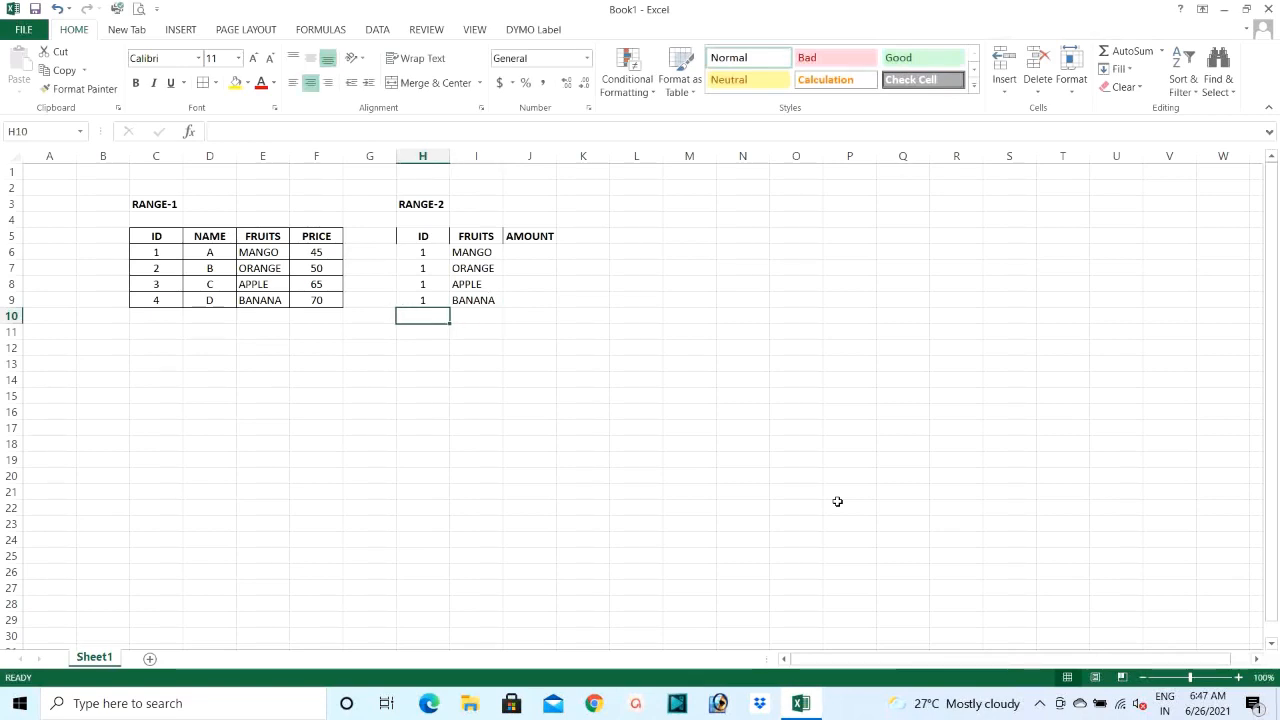
type("2")
key("Return")
type("2")
key("Return")
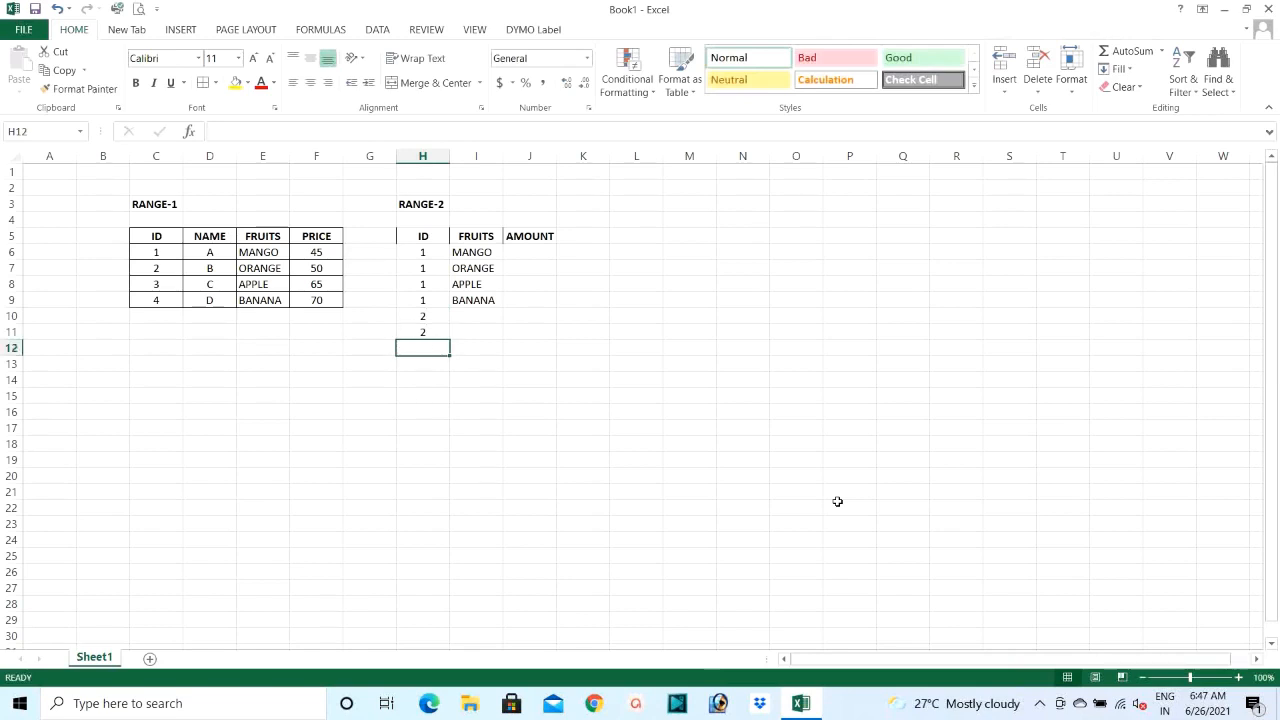
key("Up")
key("Up")
key("Right")
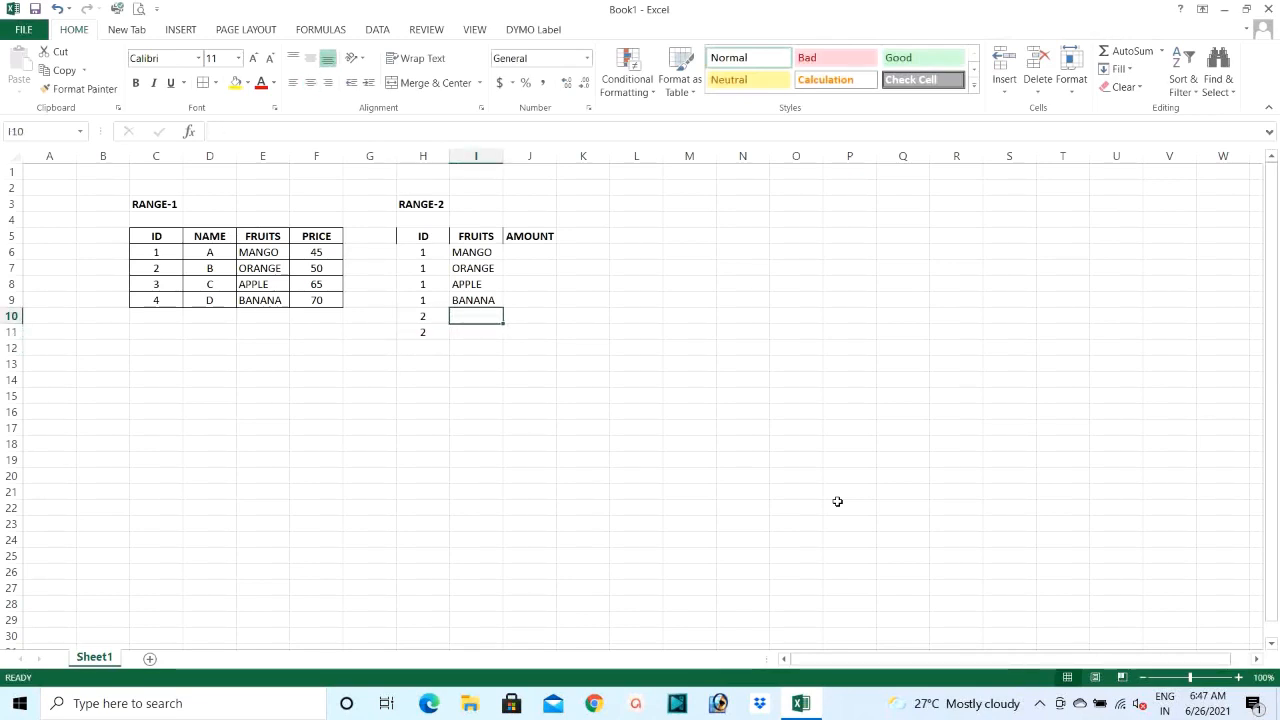
type("AP")
key("Return")
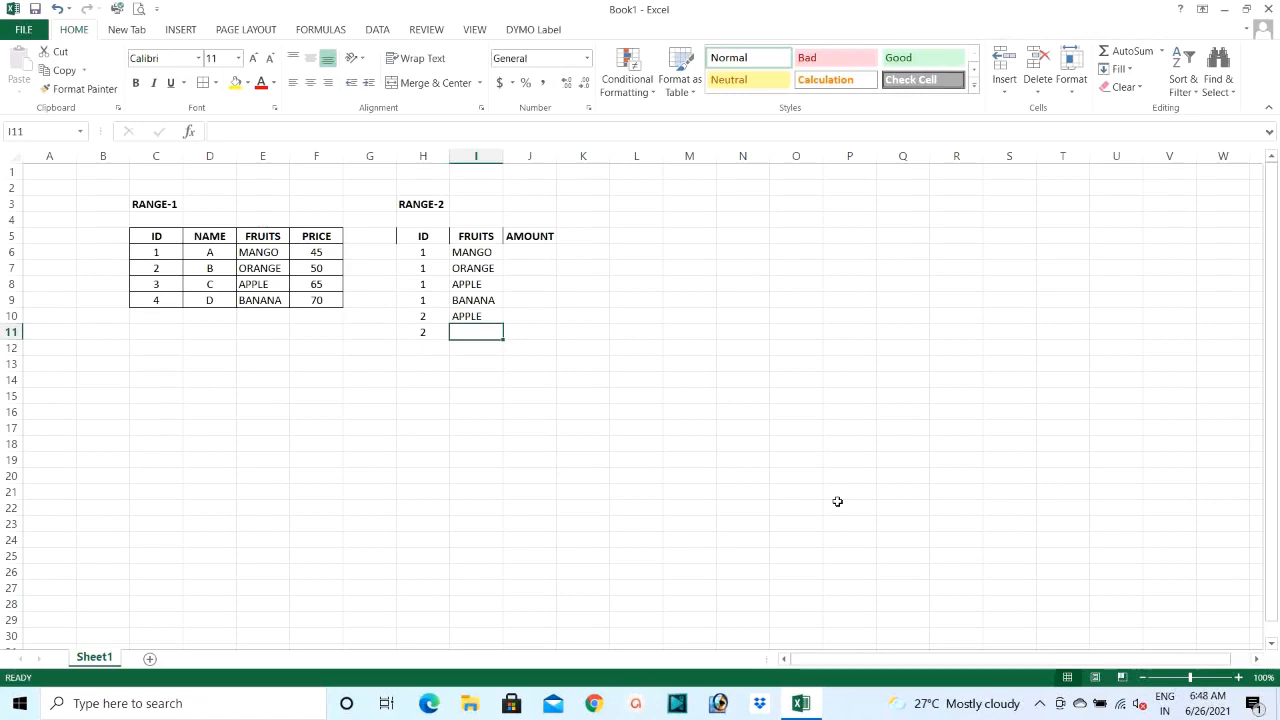
type("MANGO")
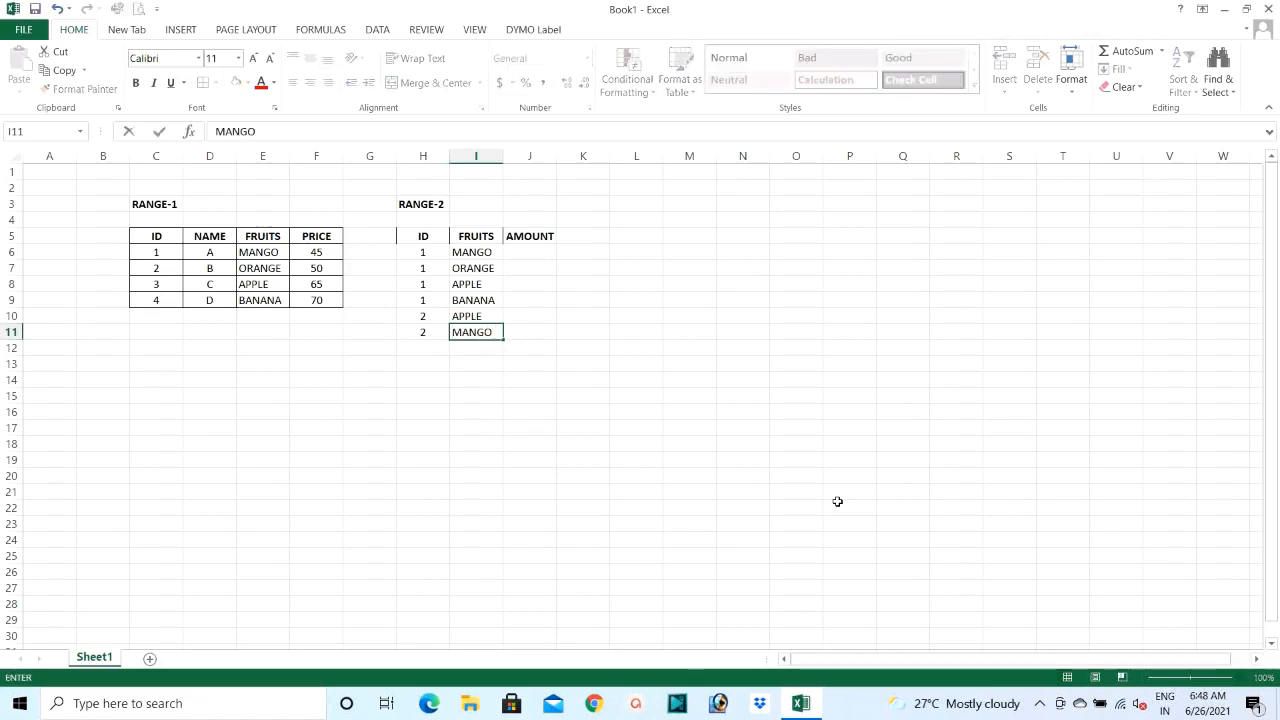
key("Return")
Step: Add a row for ID 3 in H12 with the fruit BANANA in I12
key("Left")
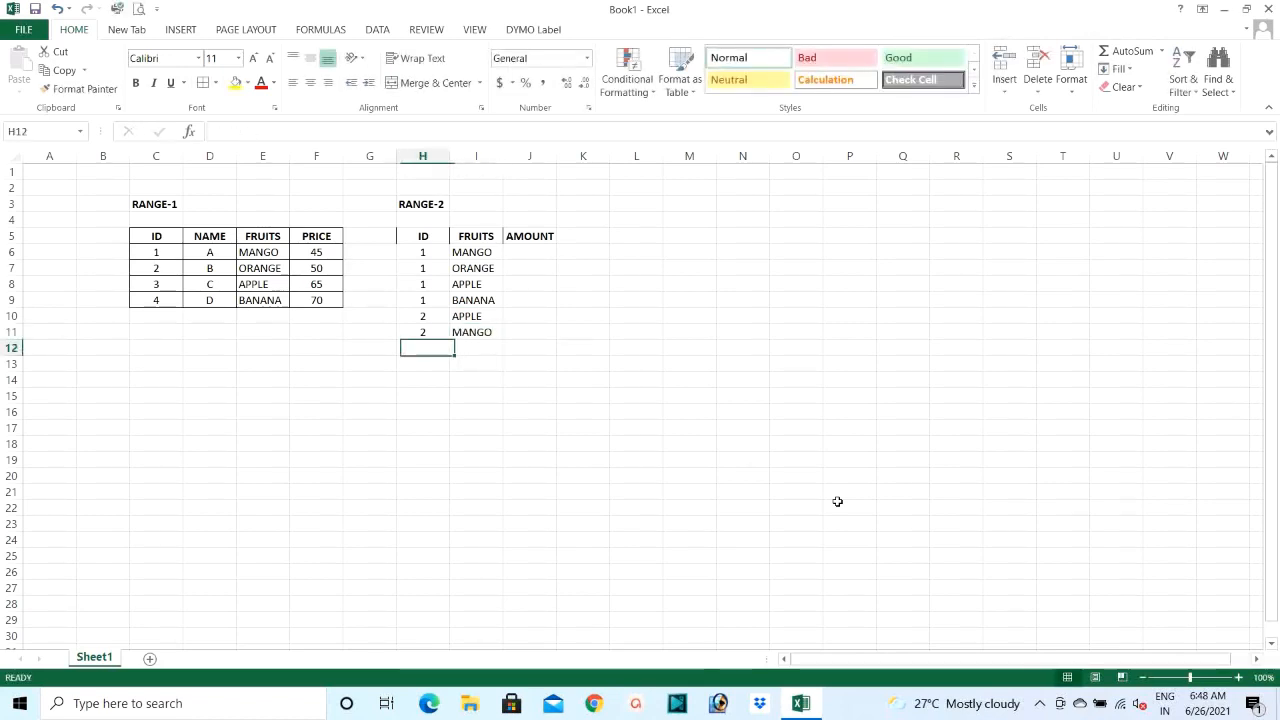
type("3")
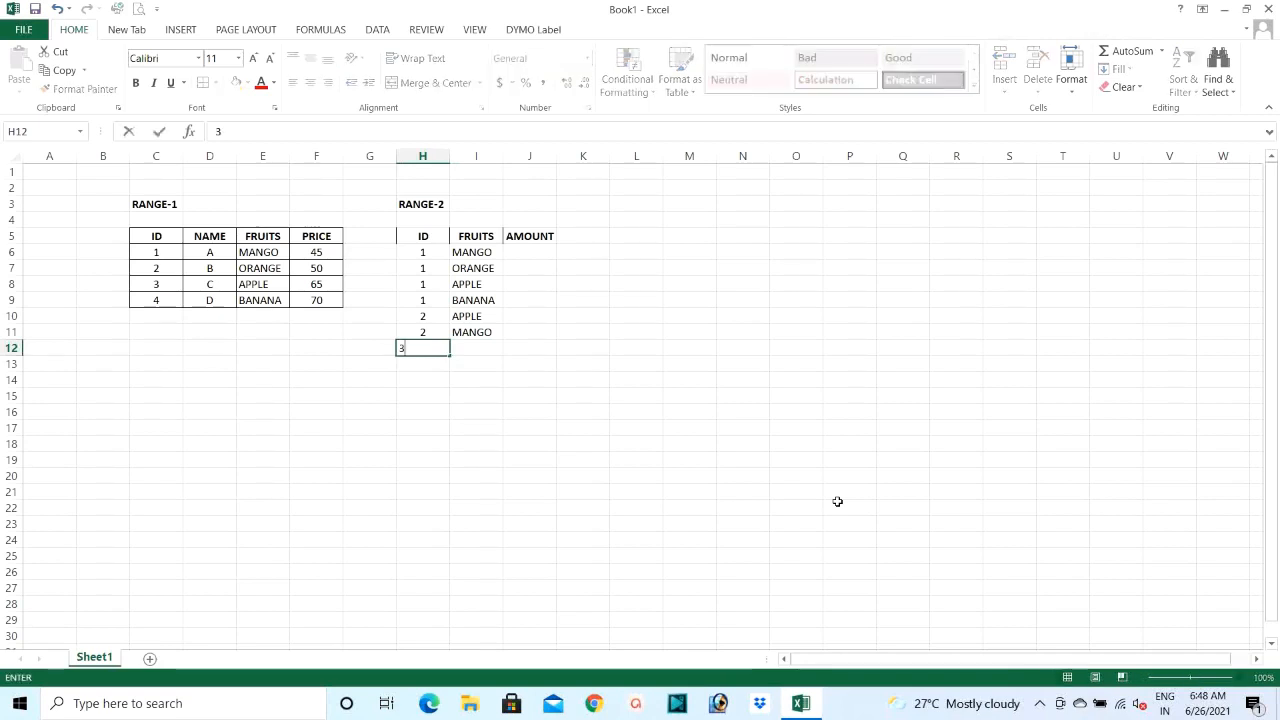
key("Return")
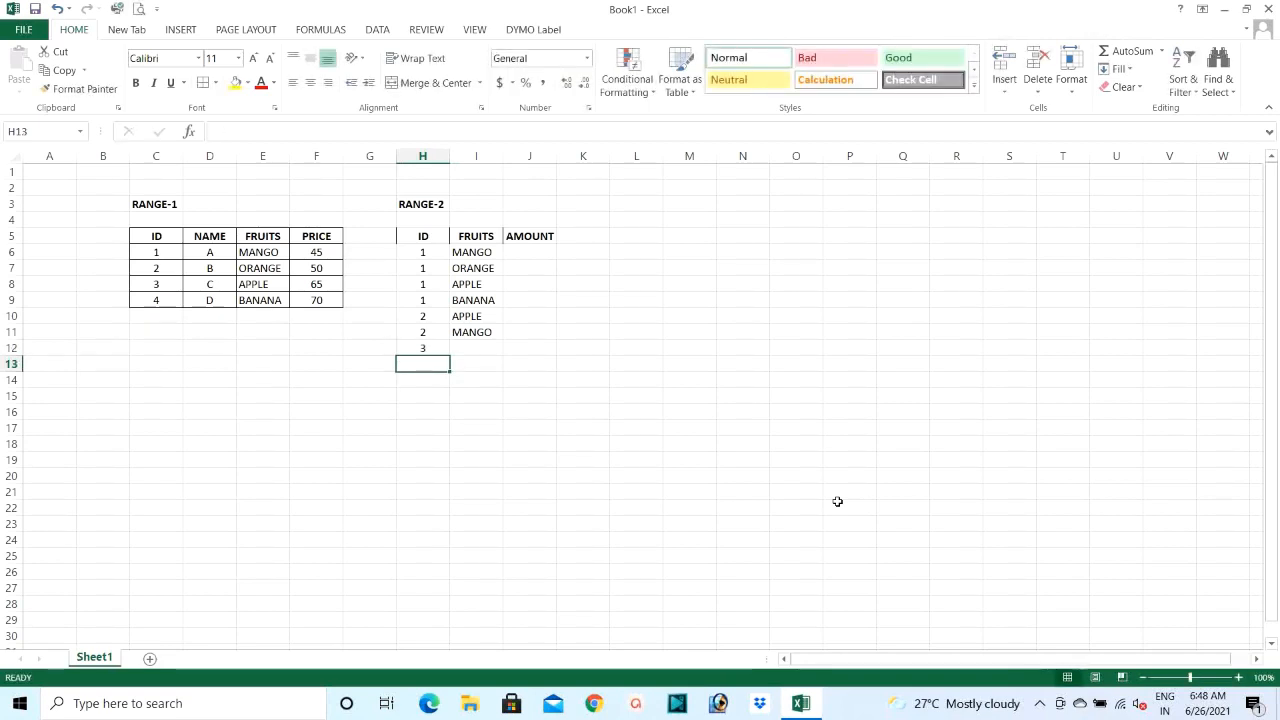
key("Right")
key("Up")
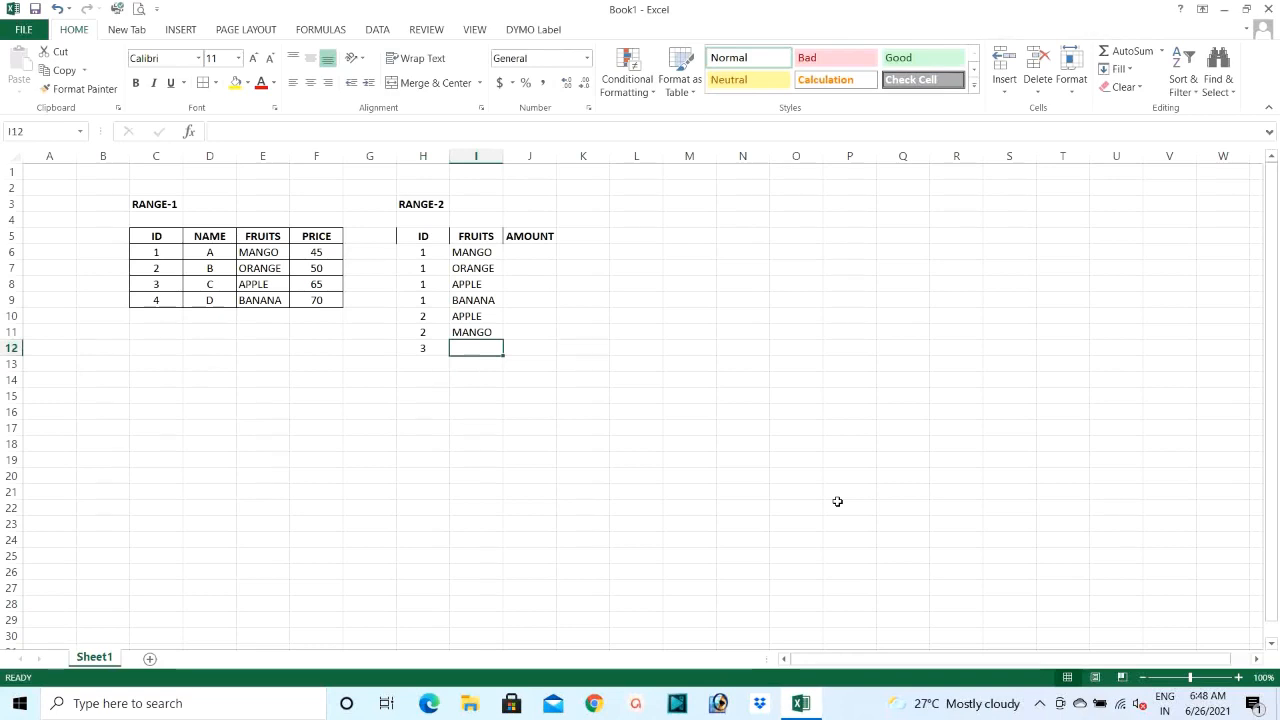
type("BAN")
key("Return")
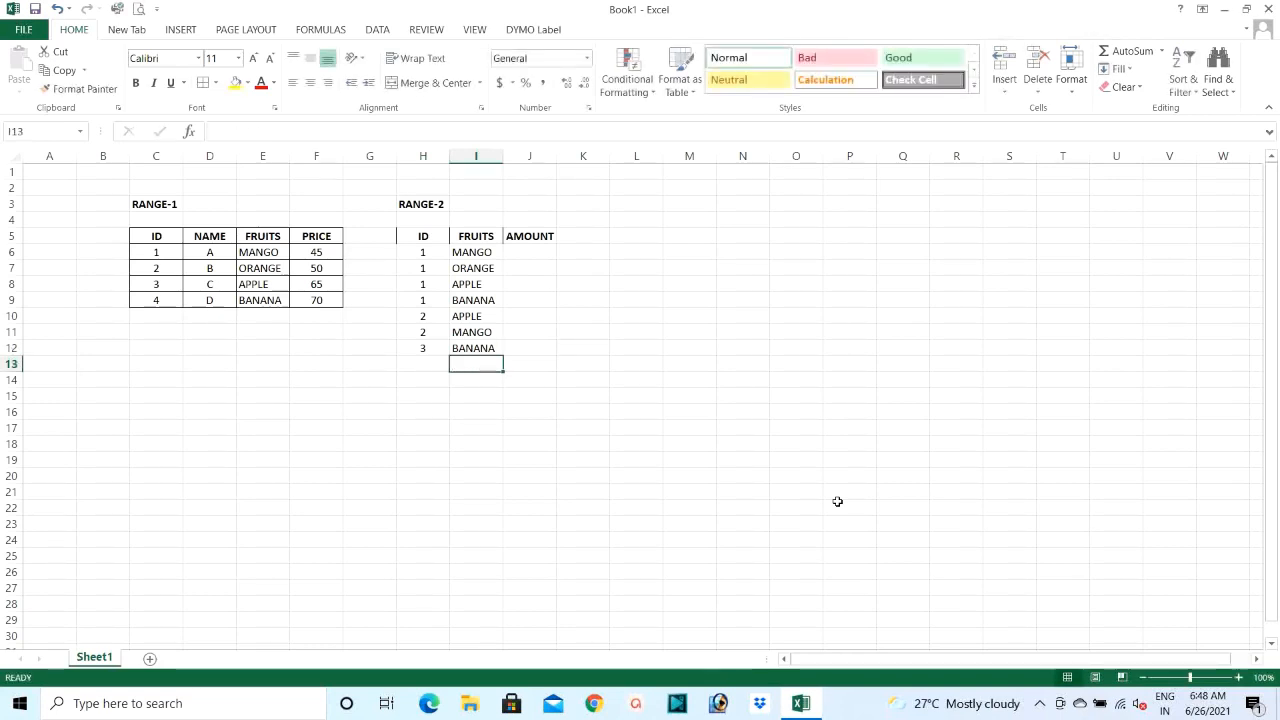
Step: Enter the ID 4 in each of the cells H13, H14 and H15
key("Left")
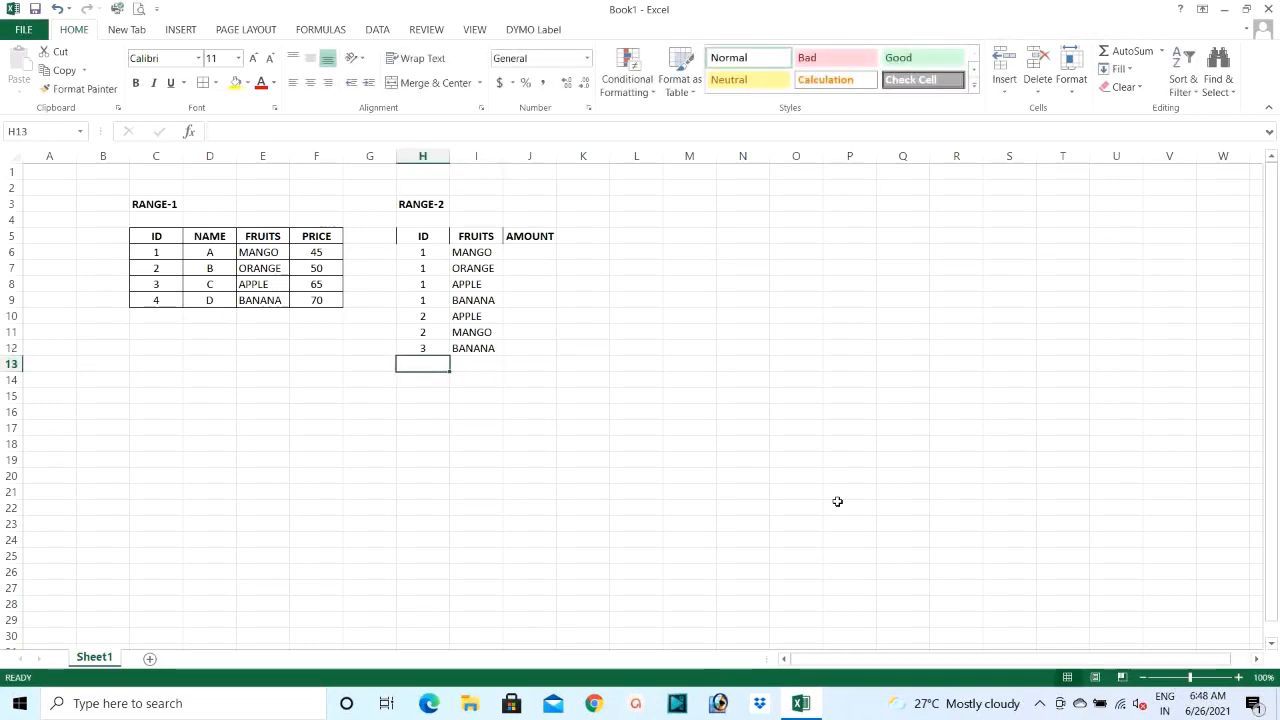
type("4")
key("Return")
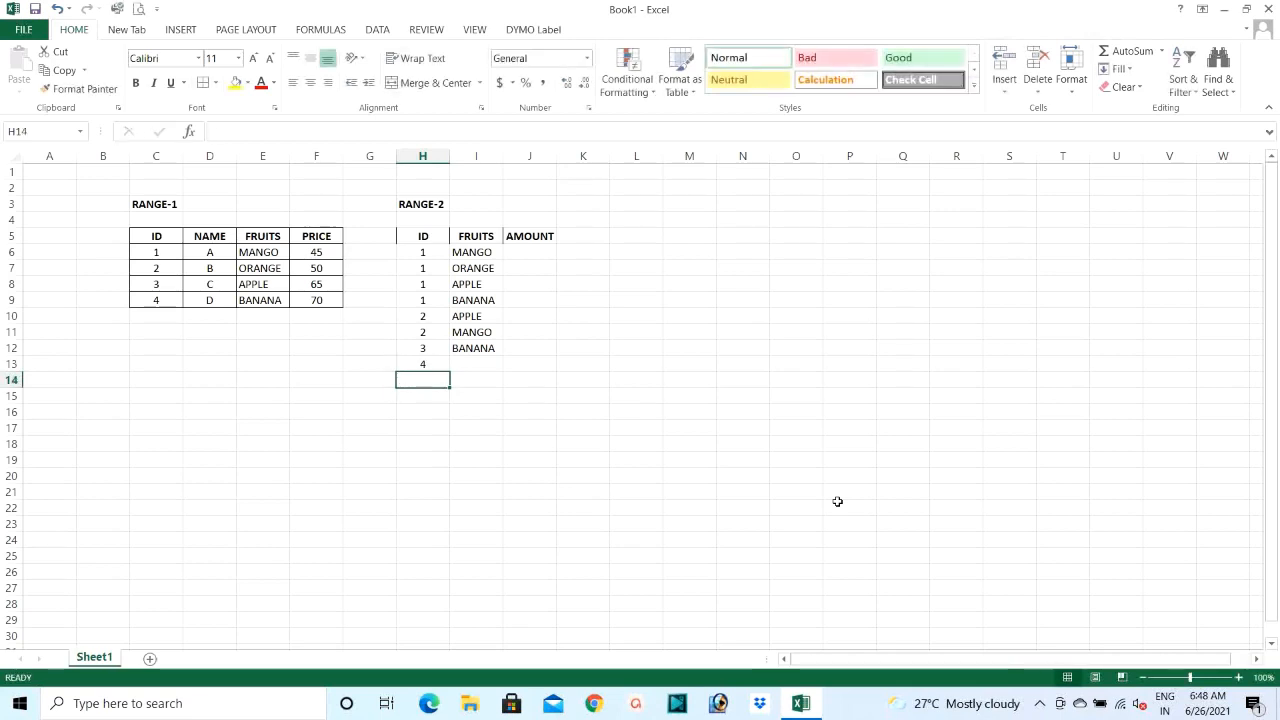
type("4")
key("Return")
type("4")
key("Return")
Step: Enter APPLE, ORANGE and MANGO in I13 to I15 as the fruits for ID 4
key("Up")
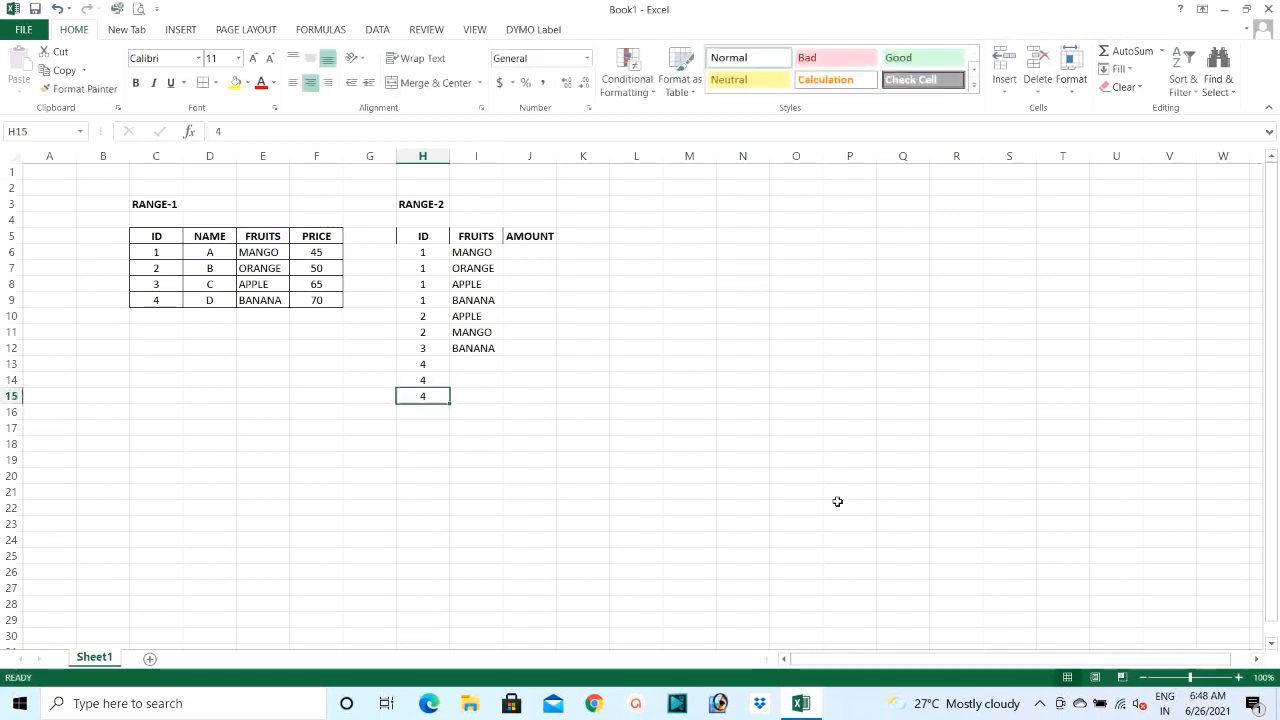
key("Right")
key("Up")
key("Up")
type("A")
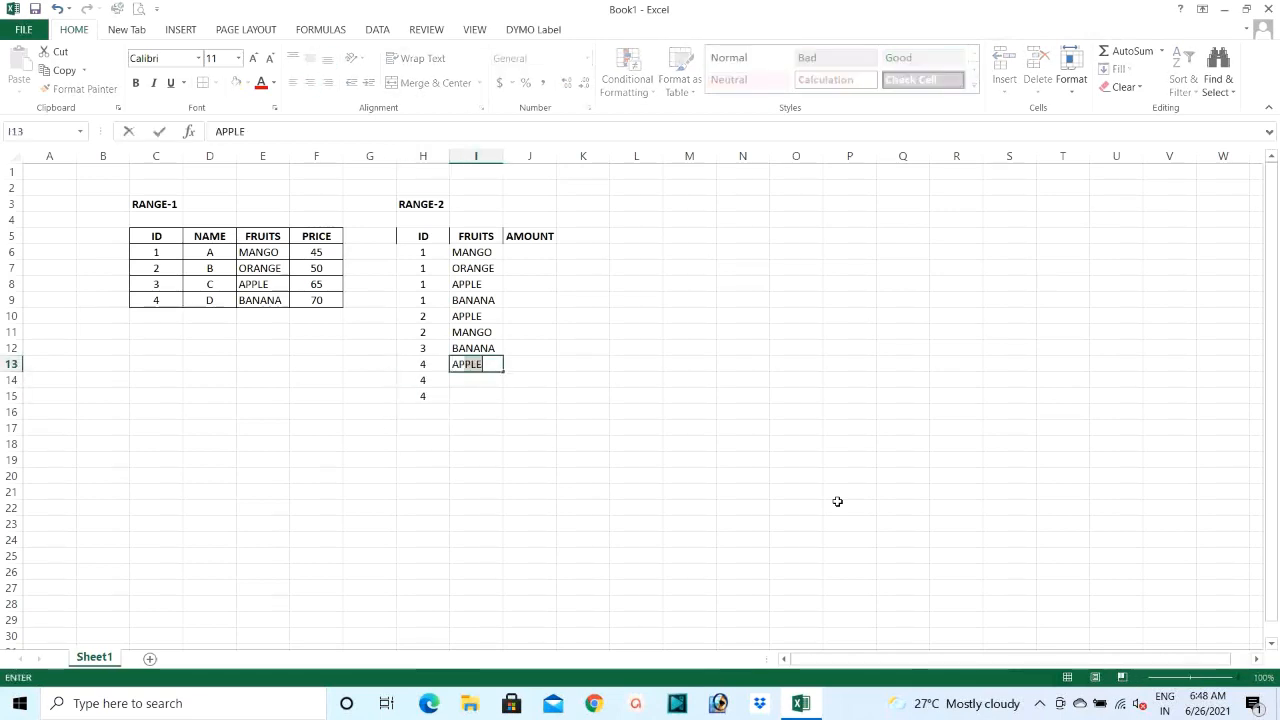
key("Return")
type("ORANGE")
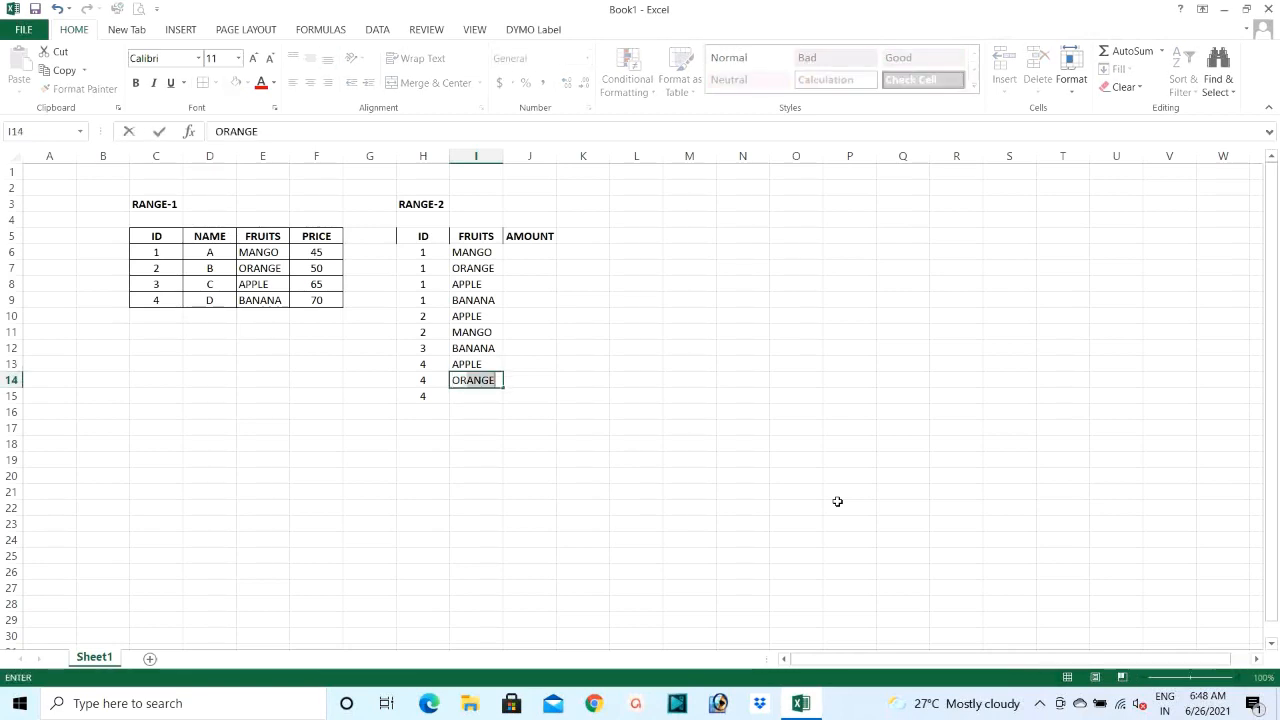
key("Return")
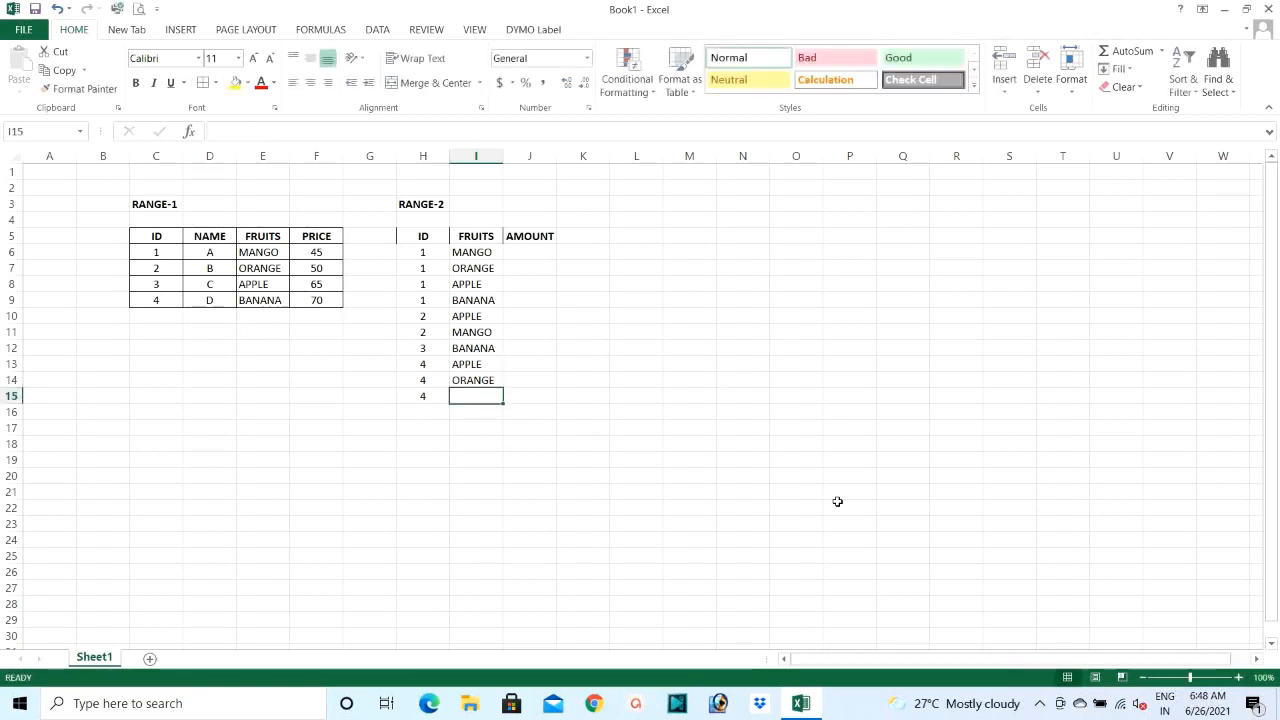
type("MANGO")
key("Return")
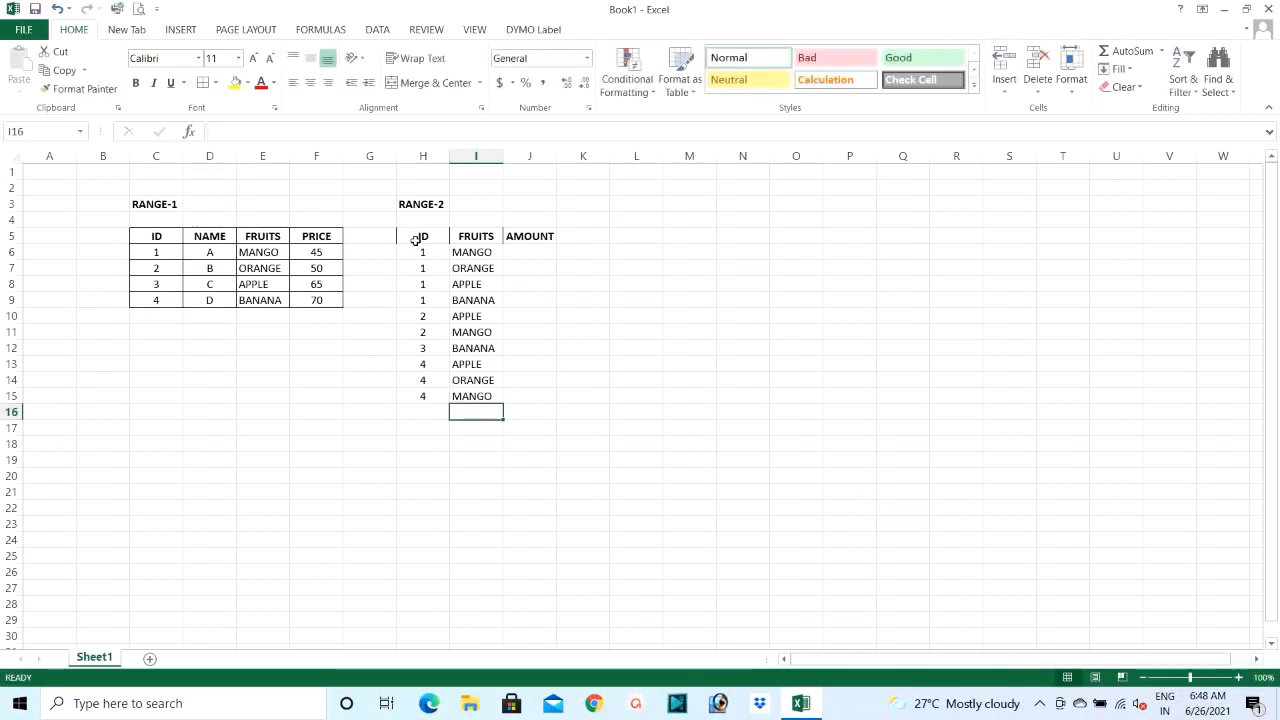
Step: Apply all borders to the RANGE-2 table in H5:J15
left_click_drag(420, 240, 546, 397)
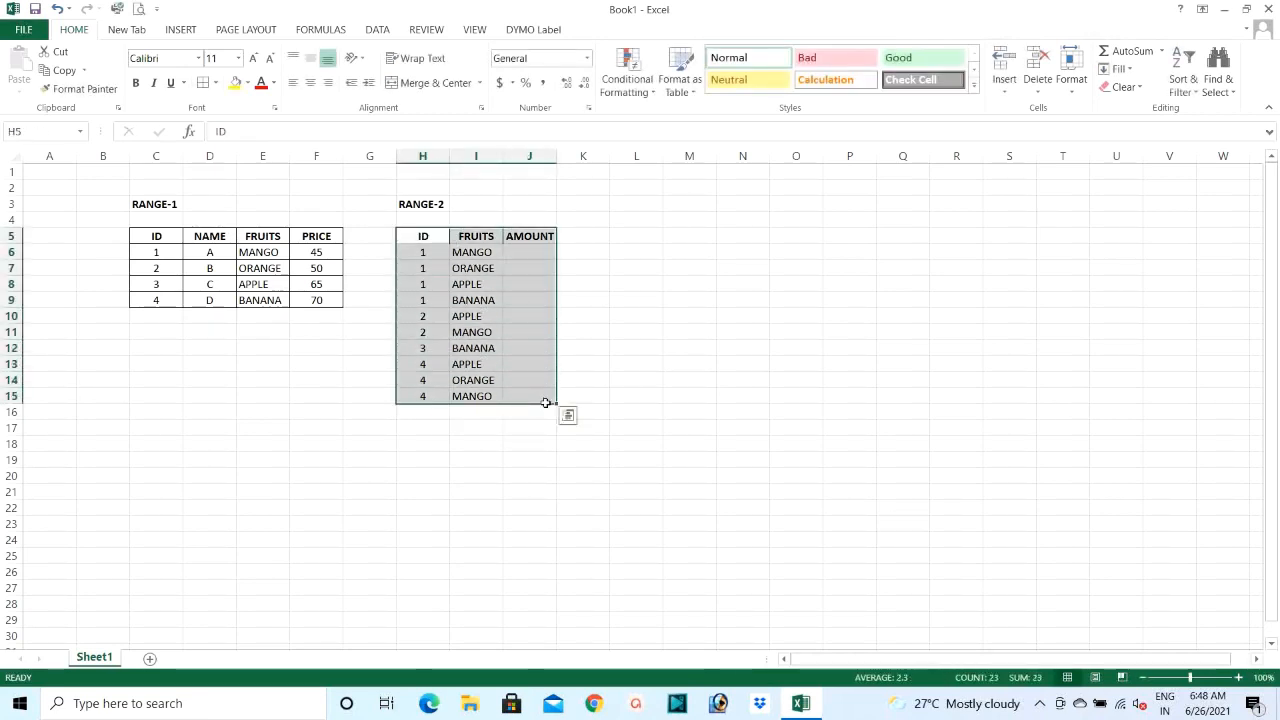
left_click(203, 83)
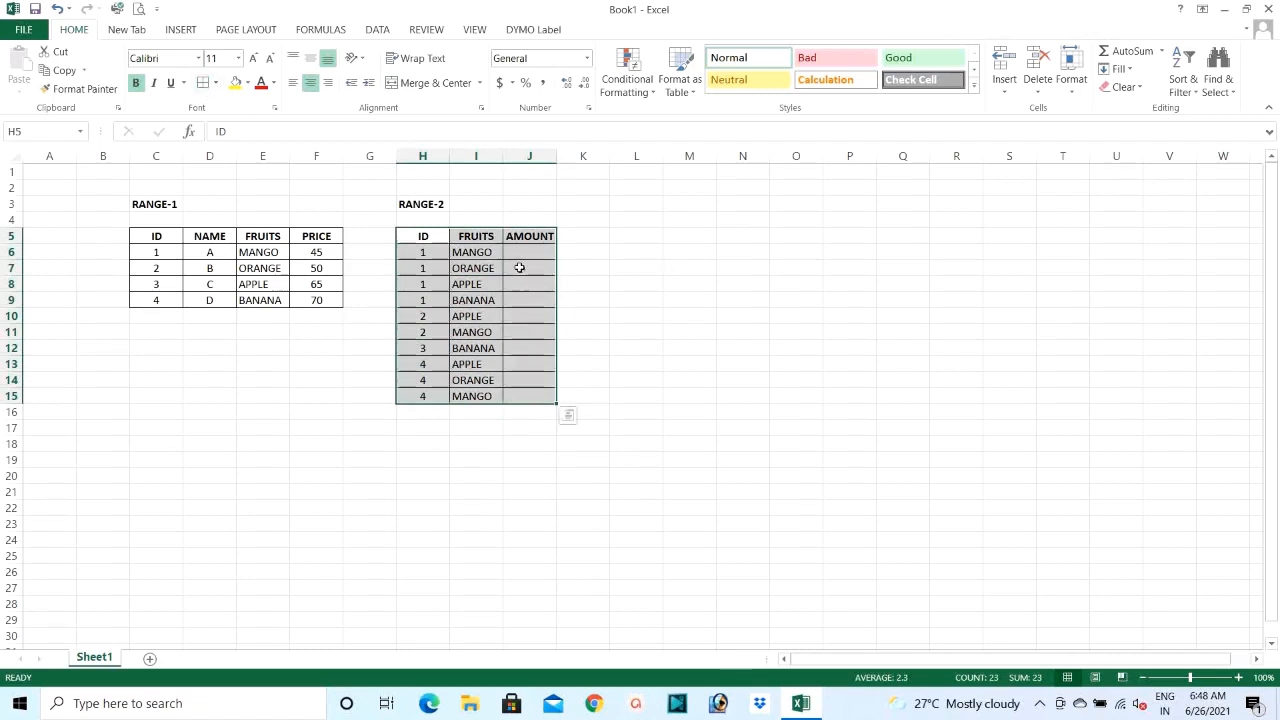
left_click(519, 253)
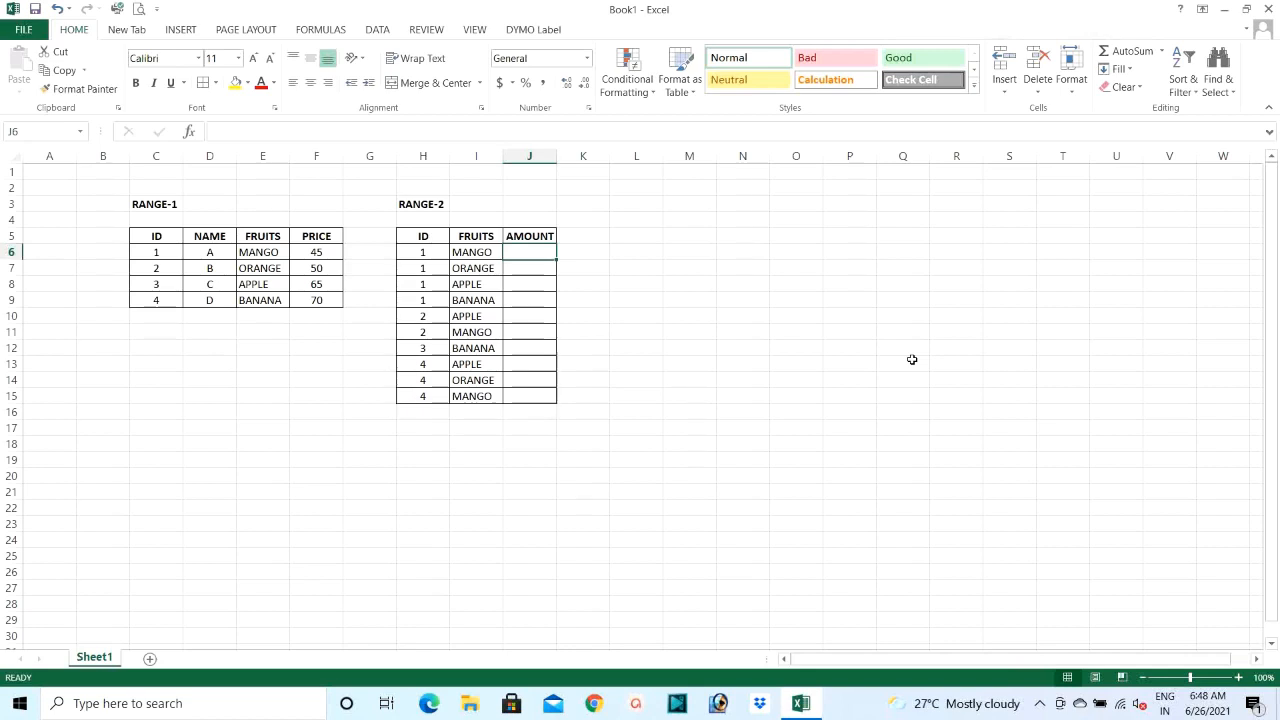
Step: Insert a new column before AMOUNT in the RANGE-2 table and give it the header QTY(KG) in J5
right_click(531, 160)
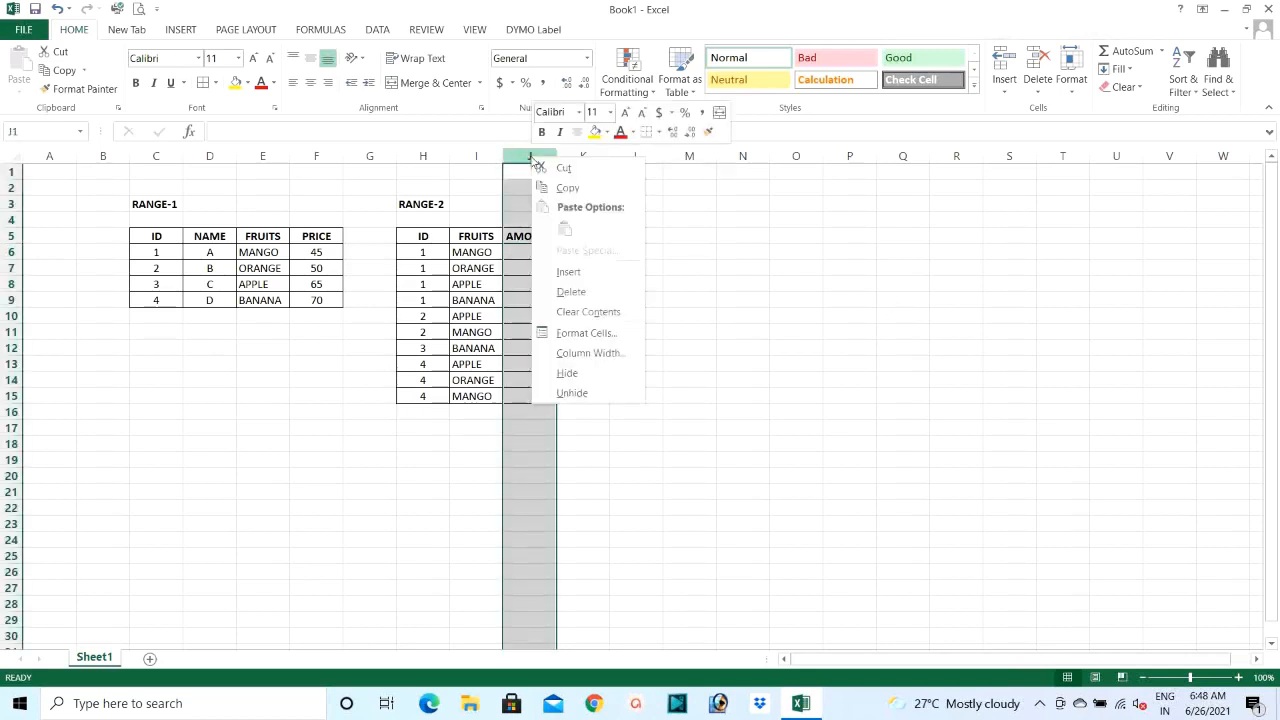
left_click(568, 272)
left_click(529, 236)
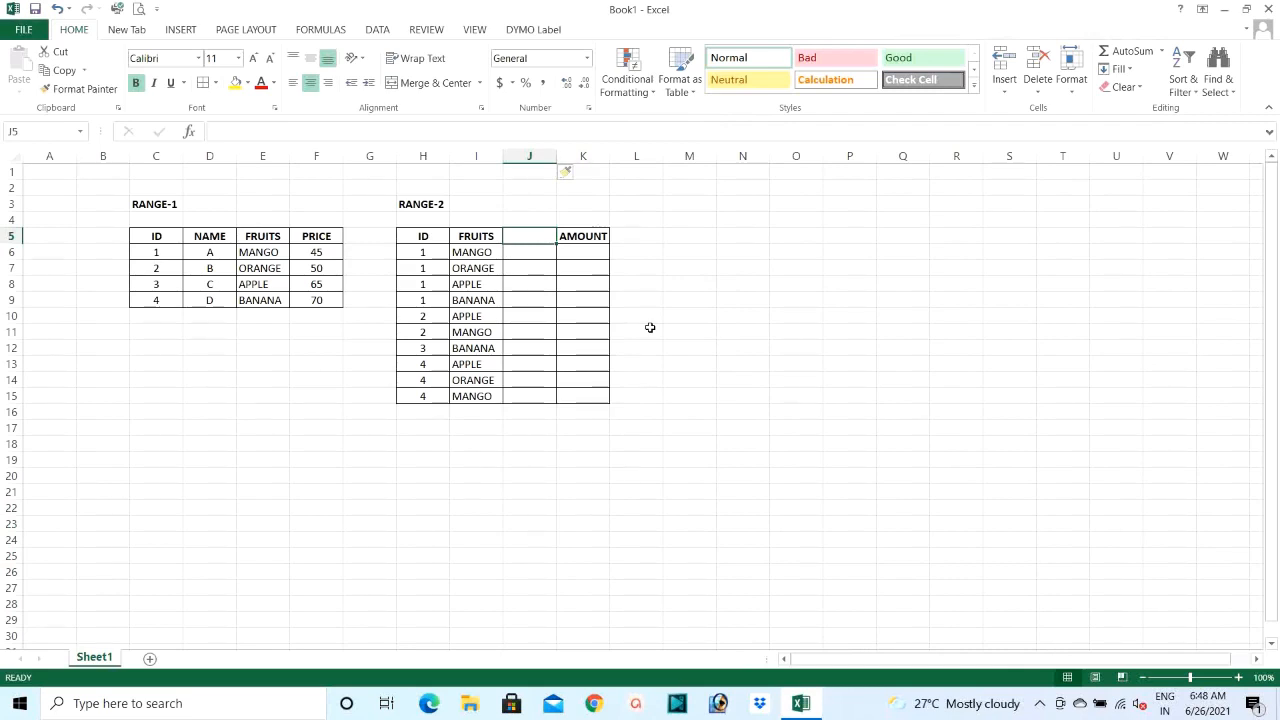
type("QTY")
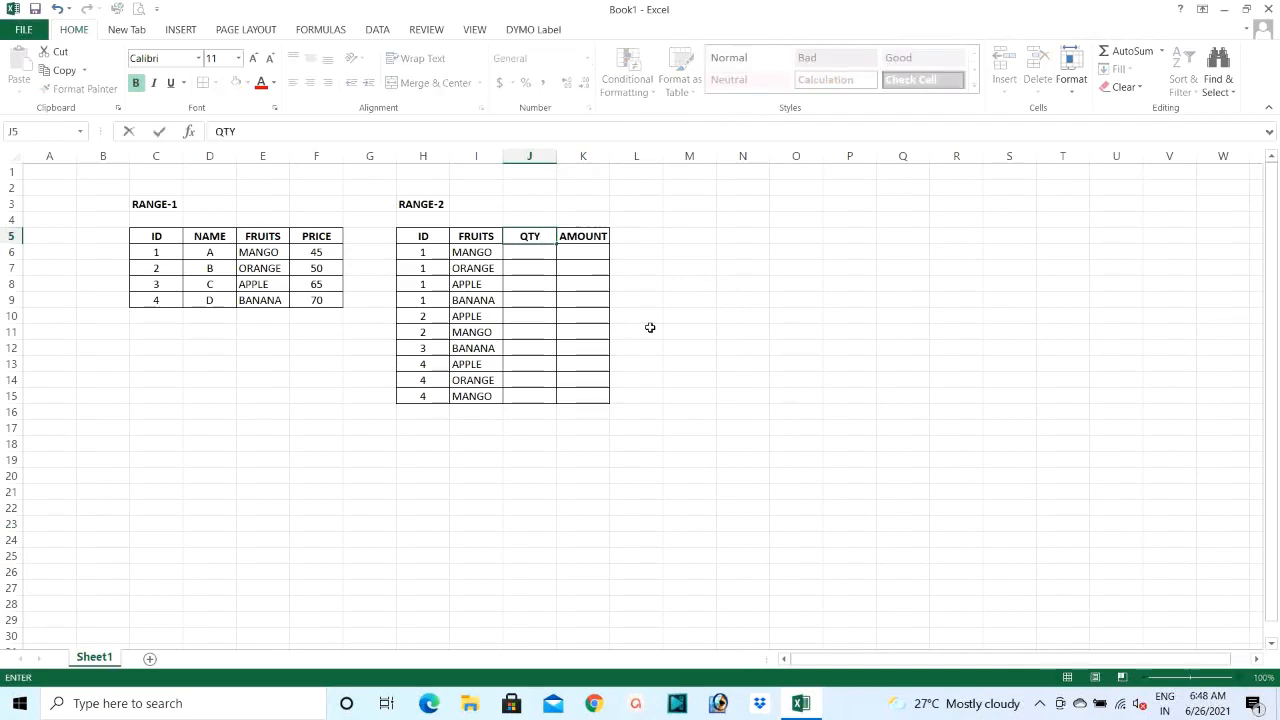
type("(")
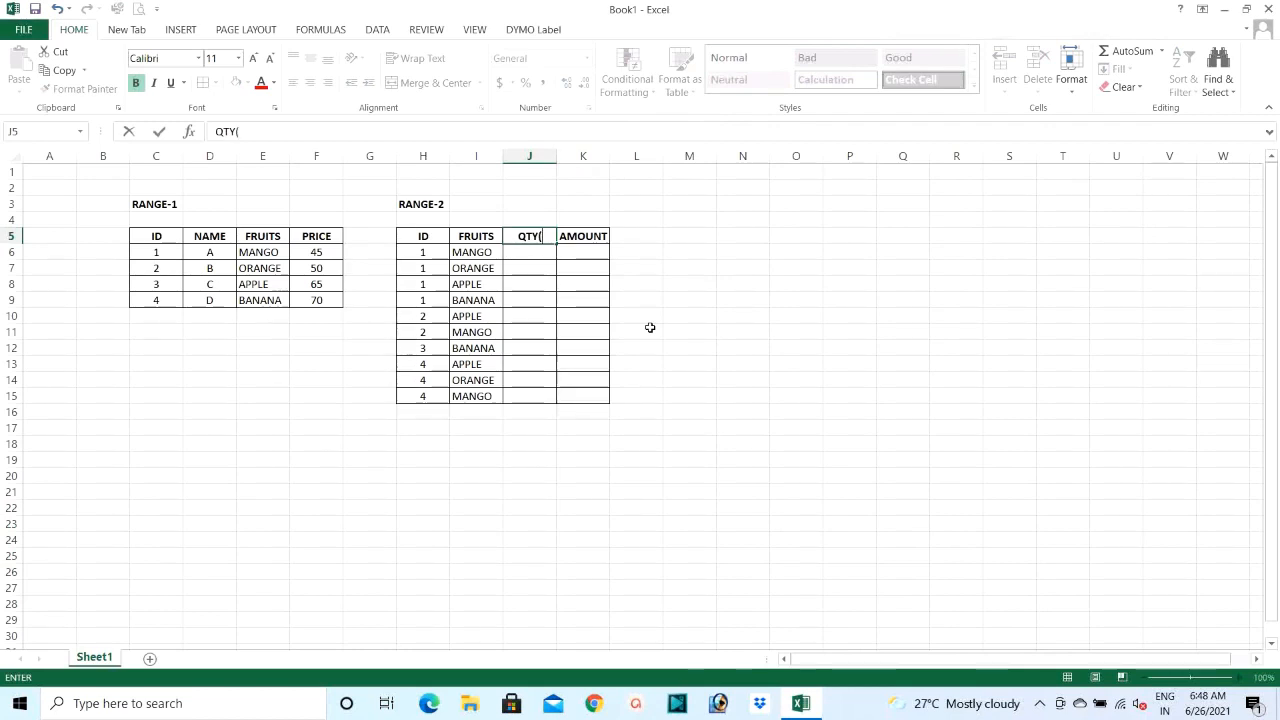
type("KG)")
key("Return")
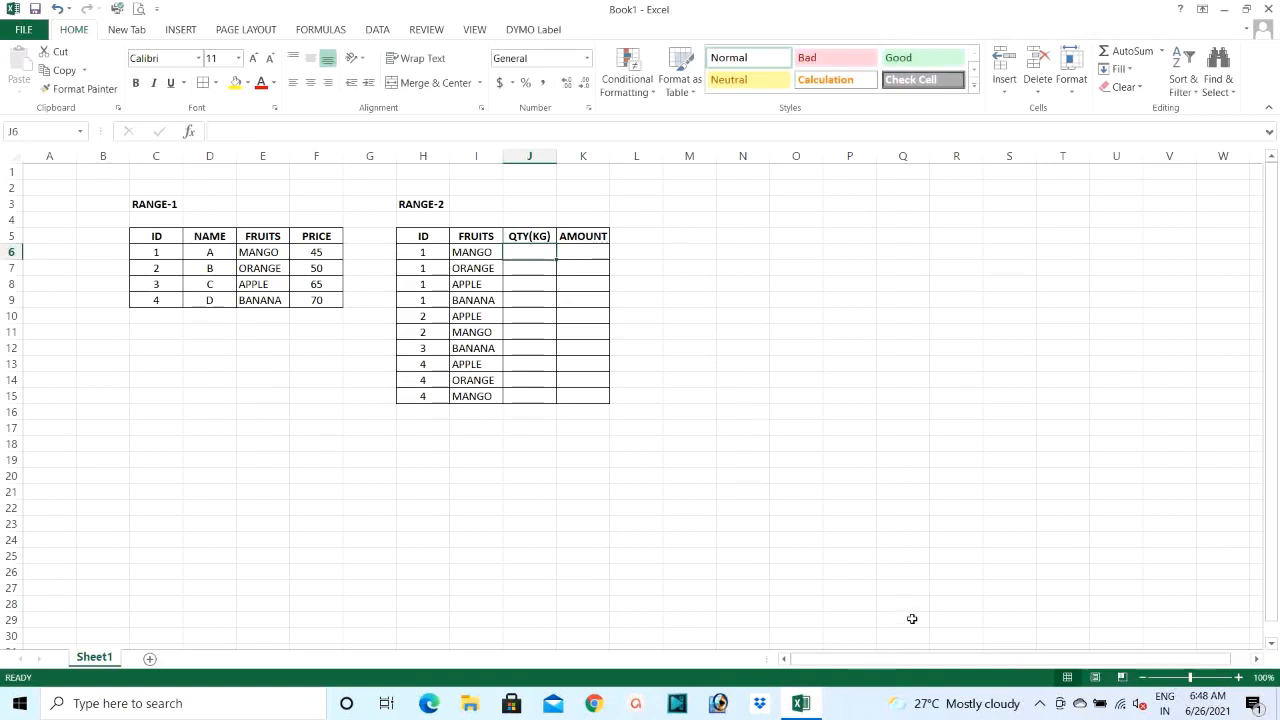
Step: Enter the quantities 2, 3, 5 and 2 in J6 to J9 and centre the cells J6:J15
type("2")
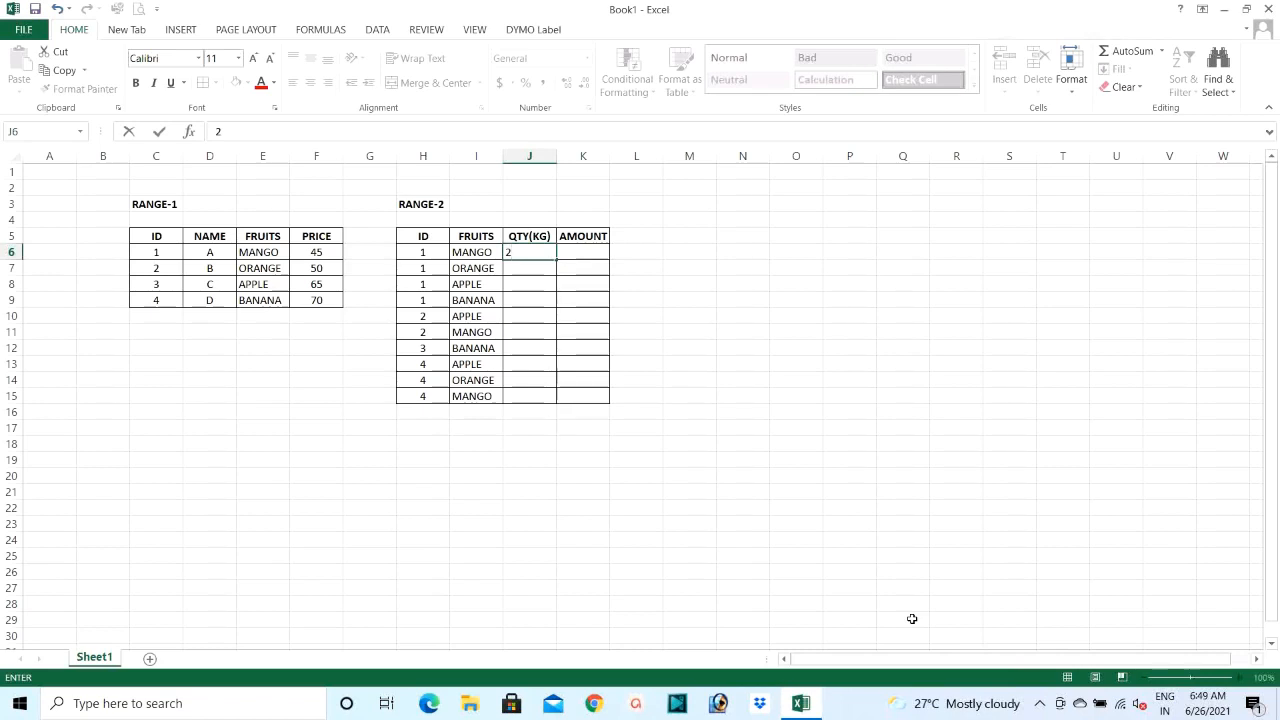
key("Return")
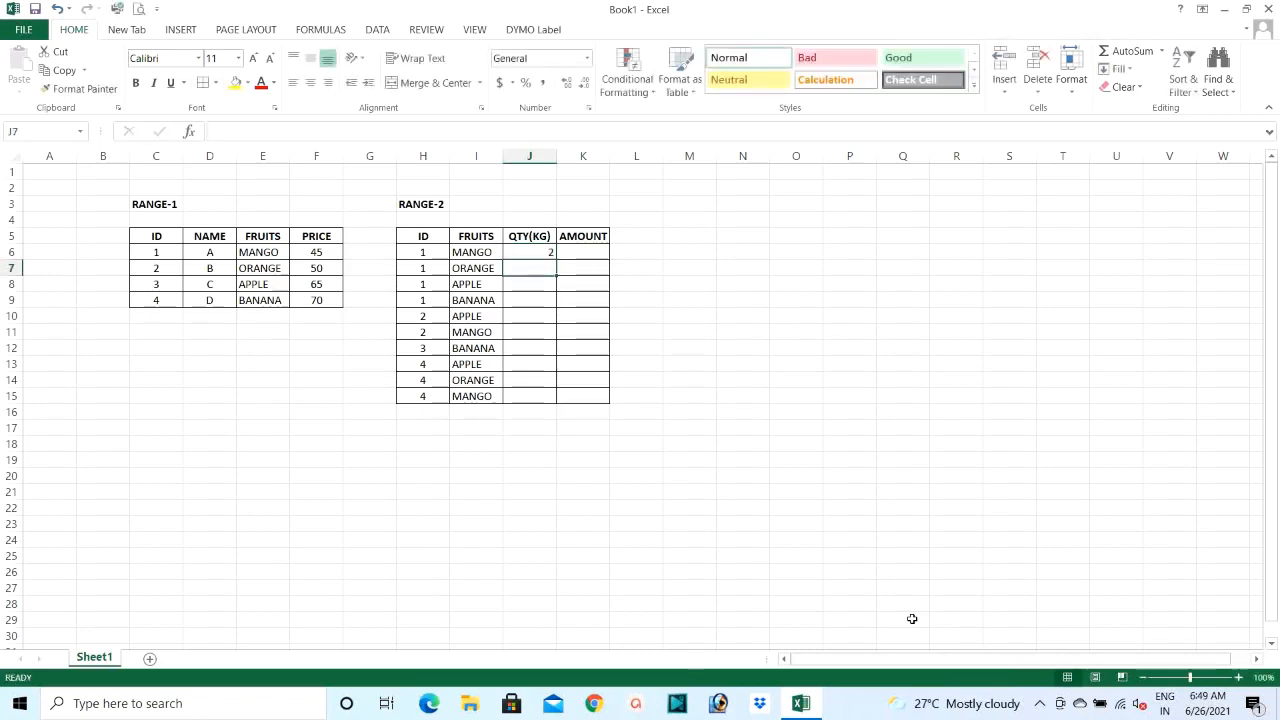
type("3")
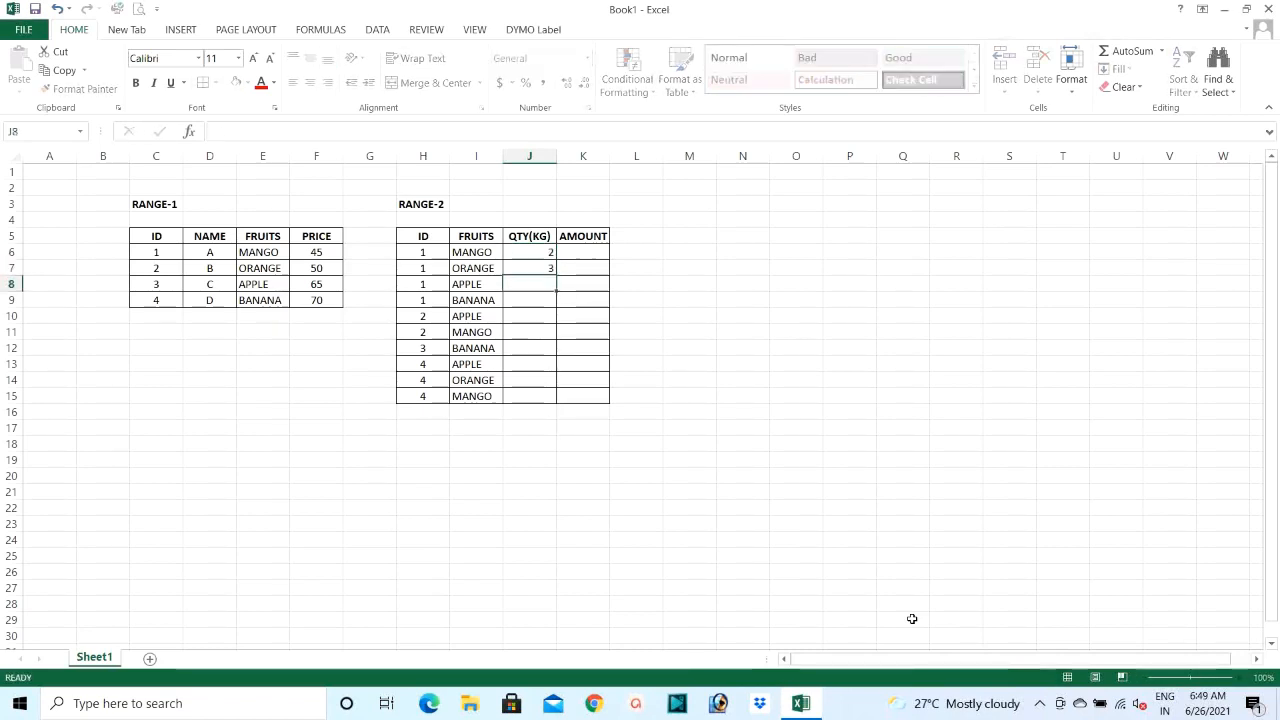
key("Return")
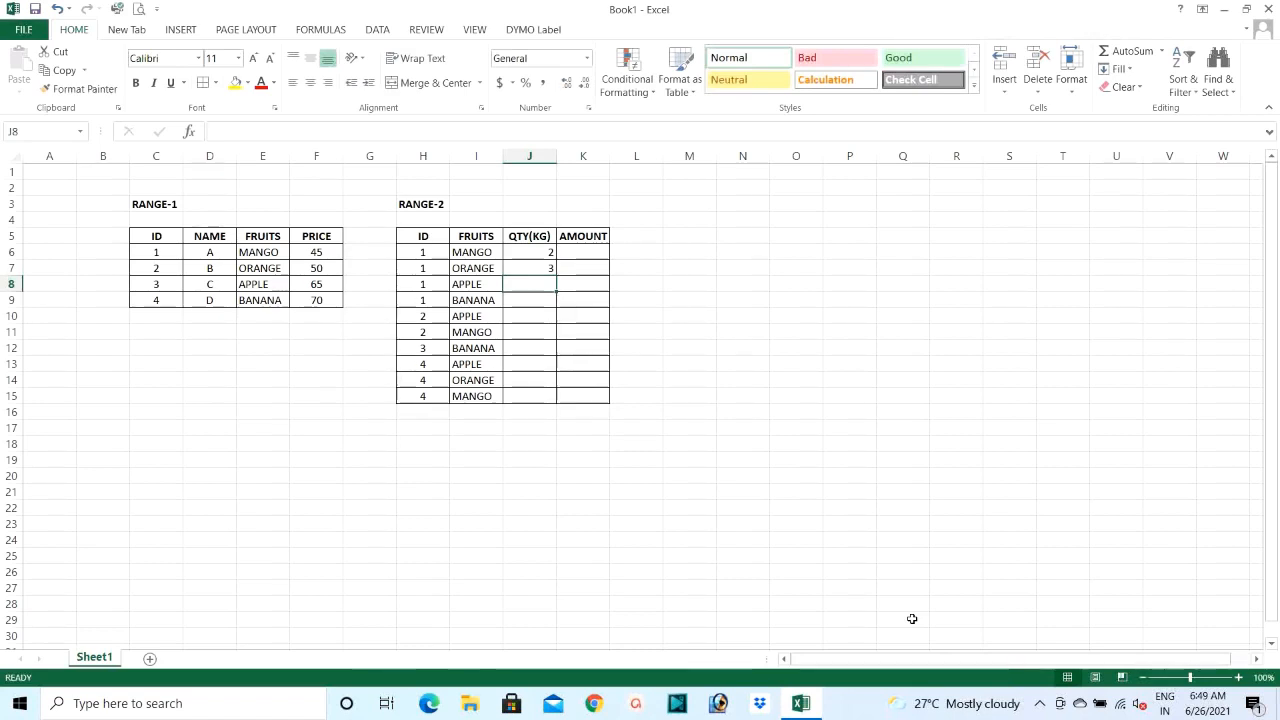
type("5")
key("Return")
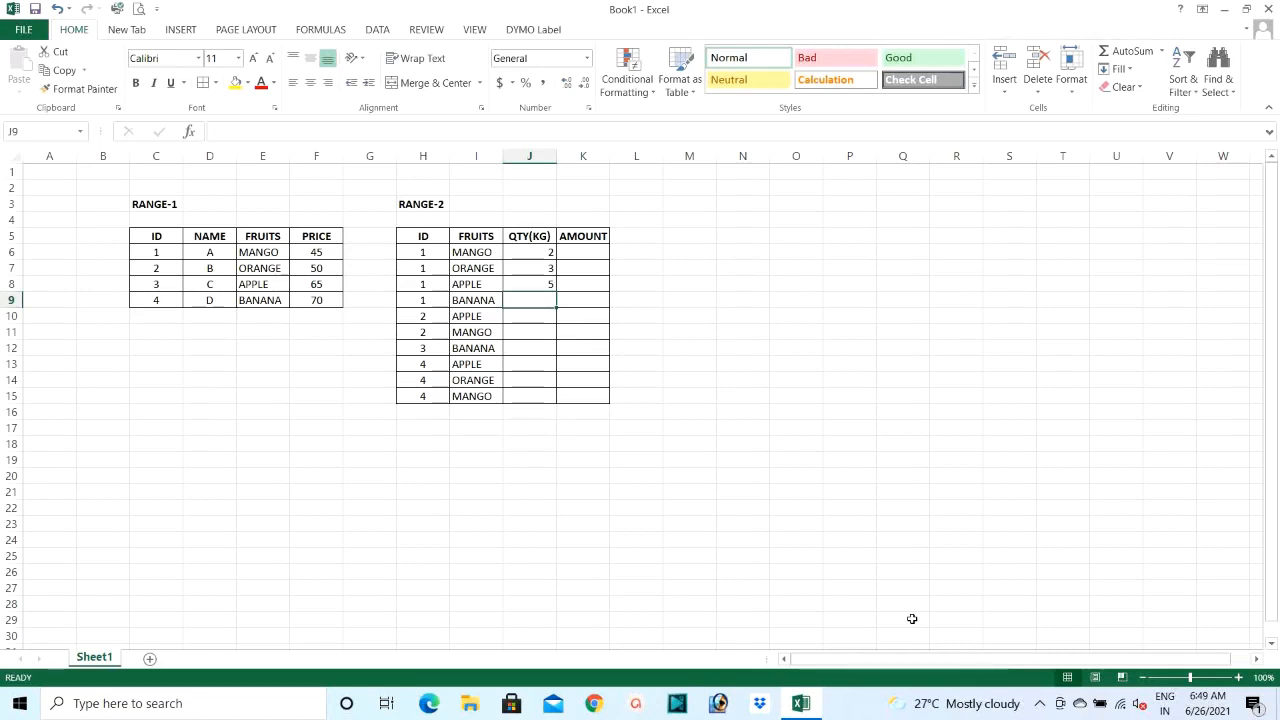
type("2")
key("Return")
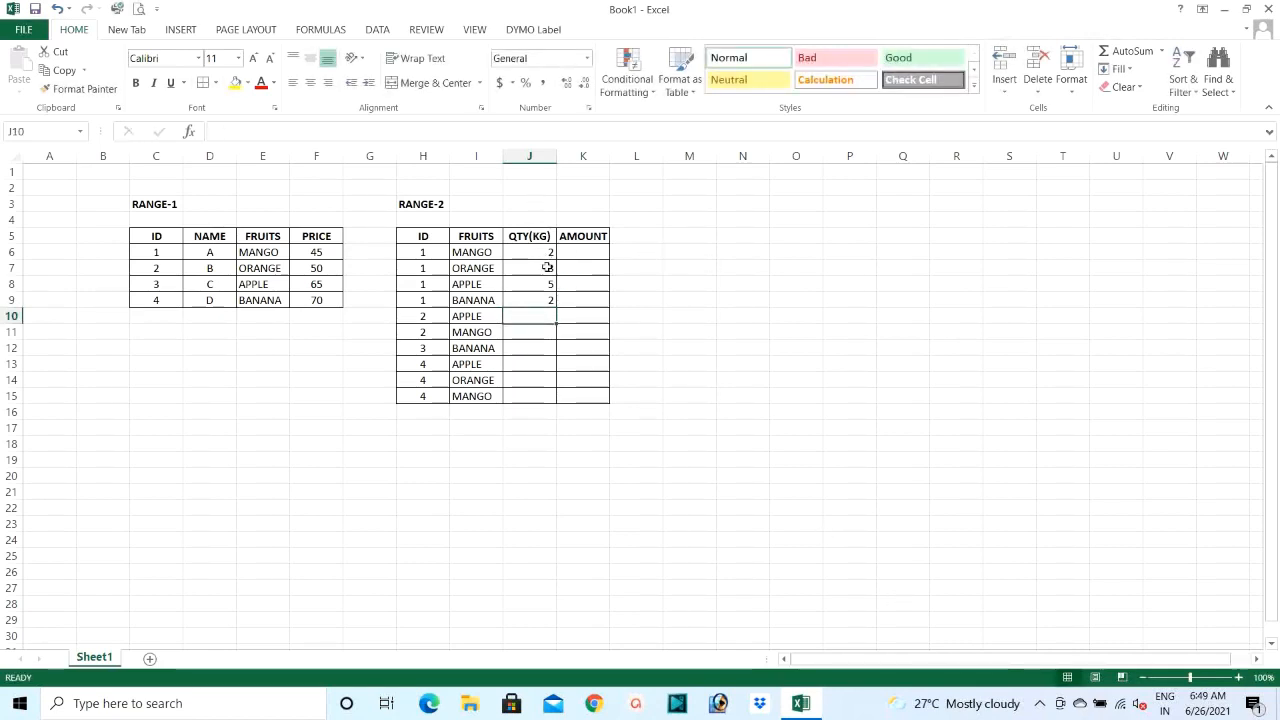
left_click_drag(529, 251, 523, 400)
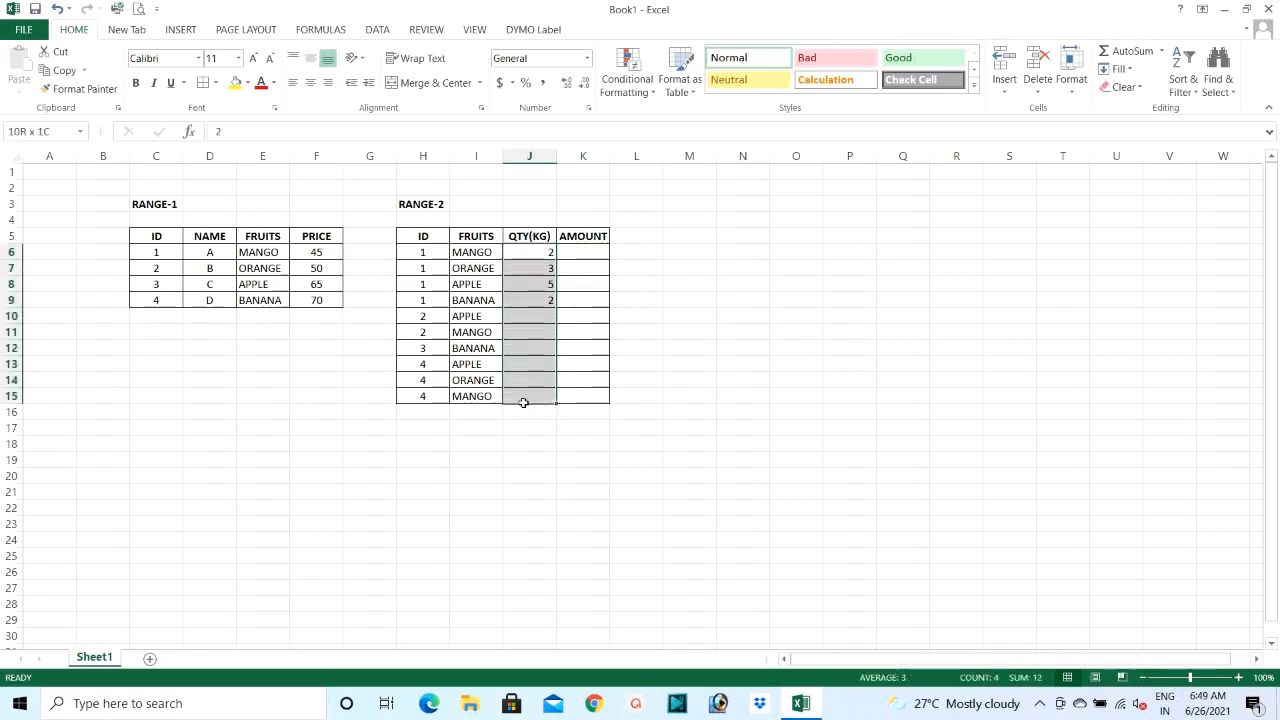
left_click(310, 82)
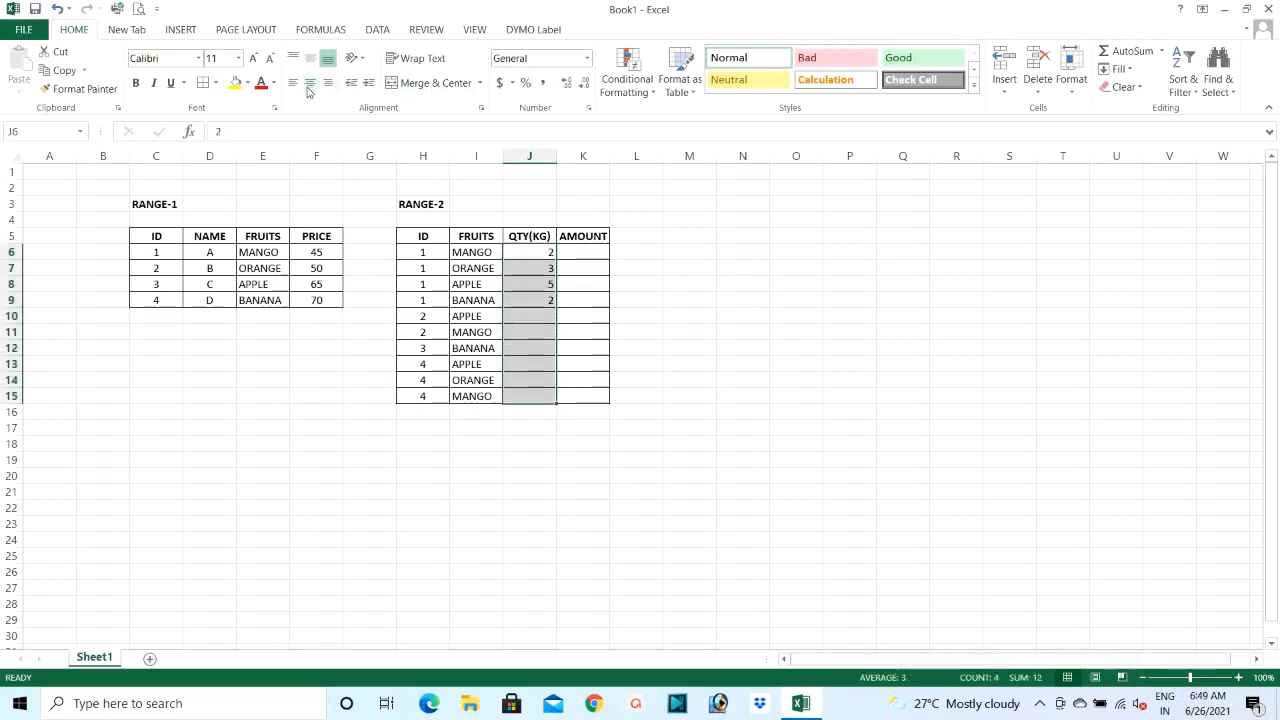
Step: Enter the quantities 5, 4, 2, 3, 4 and 1.5 in J10 to J15 of the RANGE-2 table
left_click(520, 317)
type("5")
key("Return")
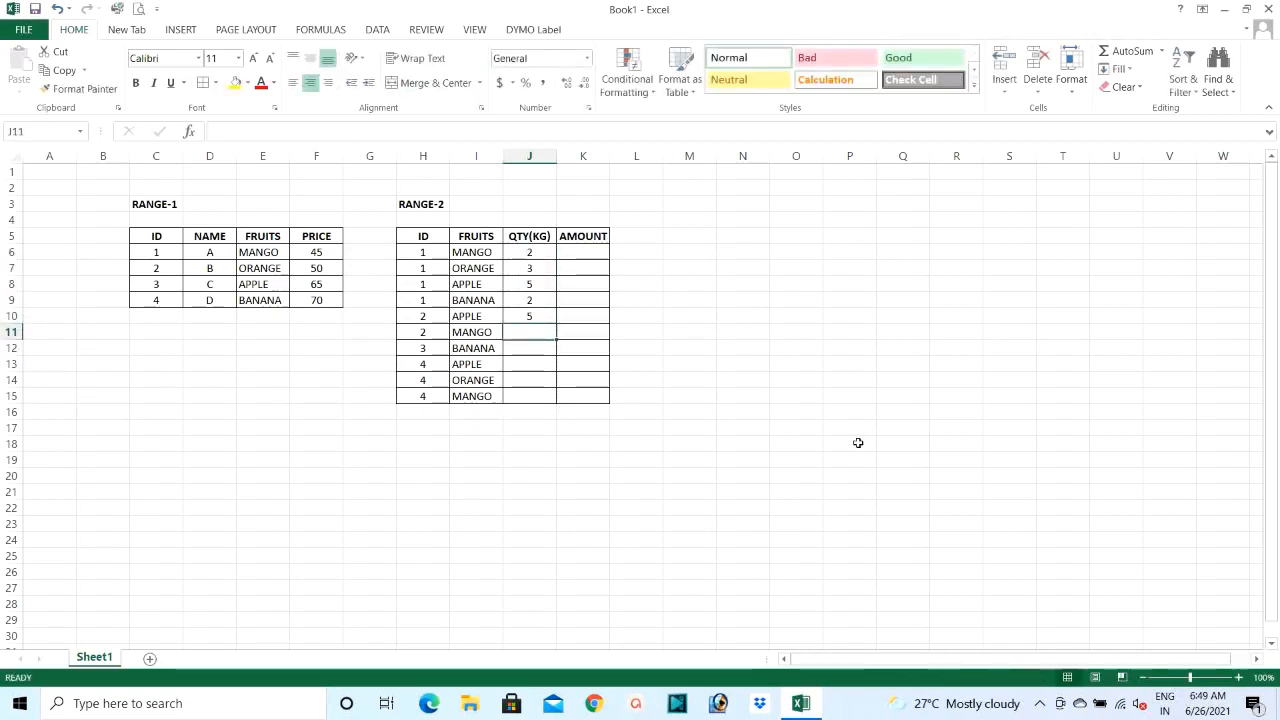
type("4")
key("Return")
type("2")
key("Return")
type("3")
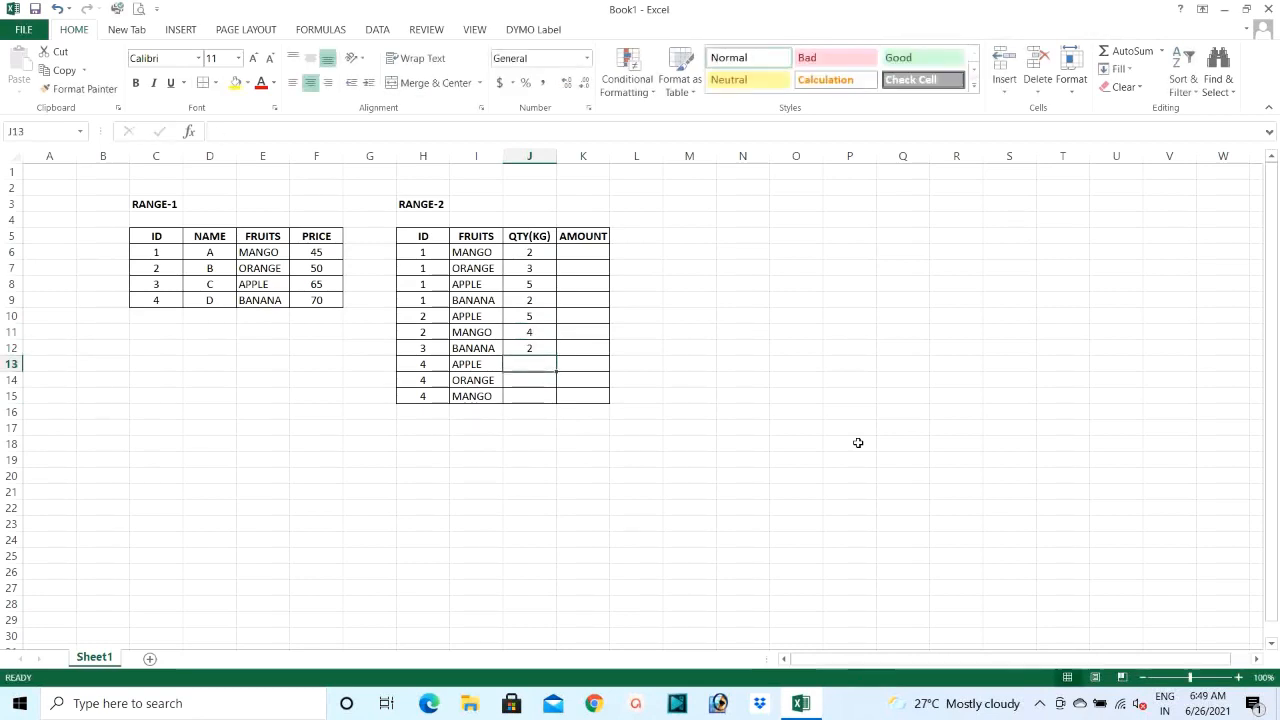
key("Return")
type("4")
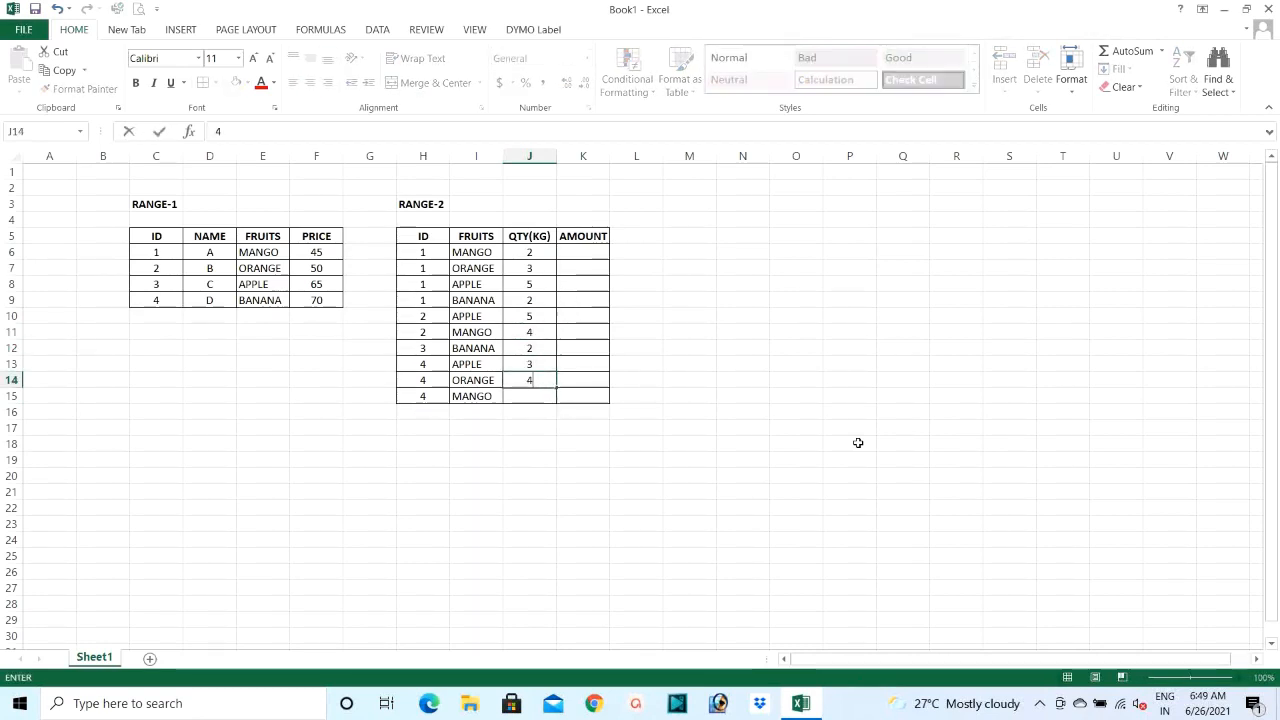
key("Return")
type("1.5")
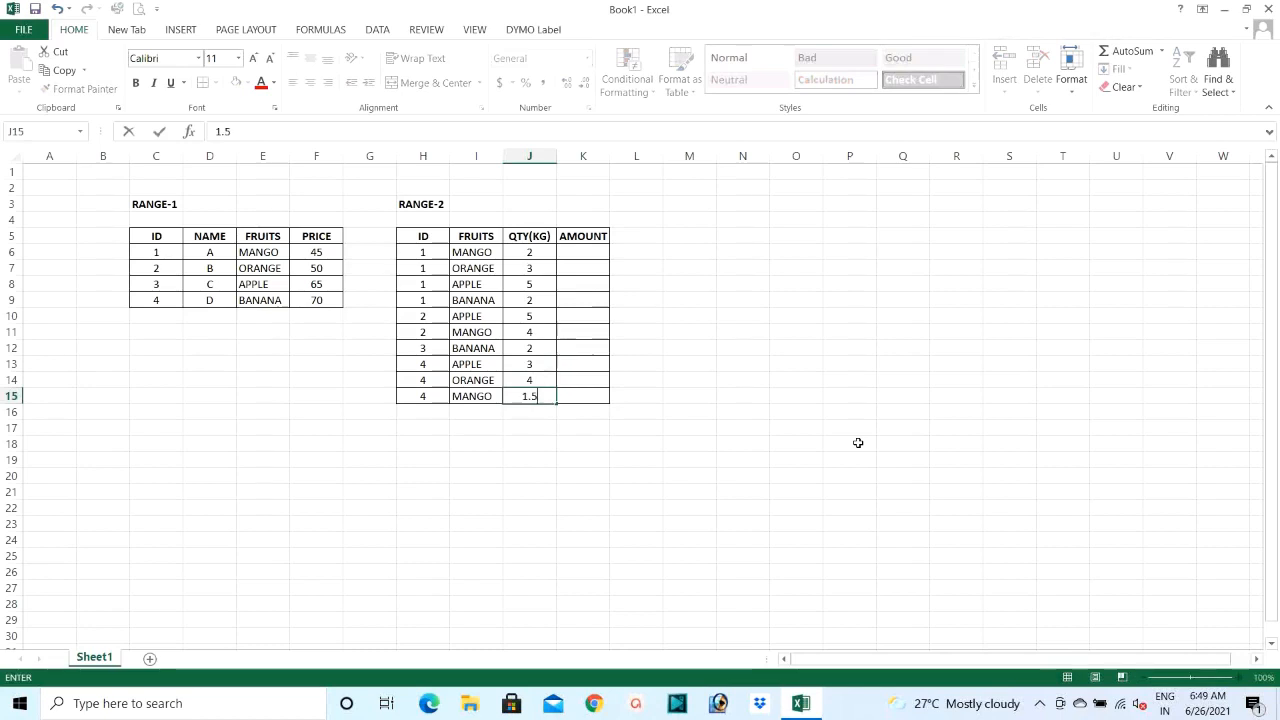
key("Return")
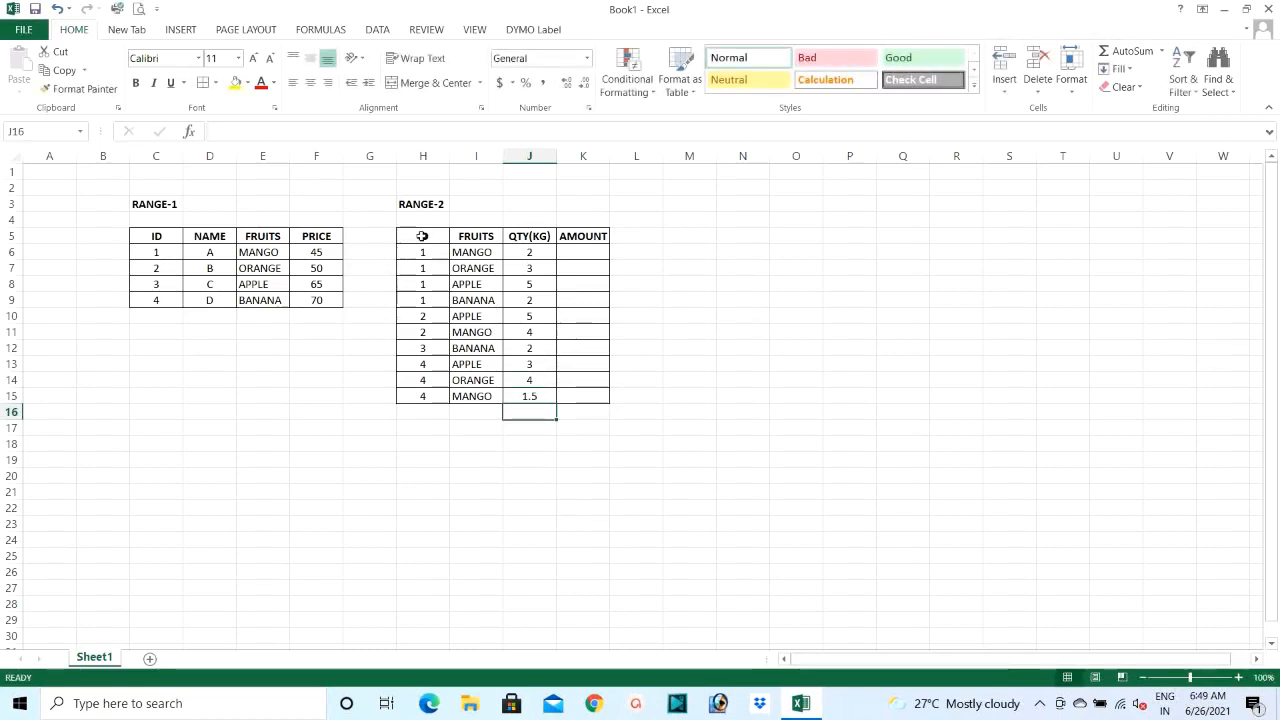
Step: Extend the RANGE-2 table by entering the ID 3 in each of the cells H16, H17 and H18
left_click_drag(419, 235, 595, 391)
left_click(434, 411)
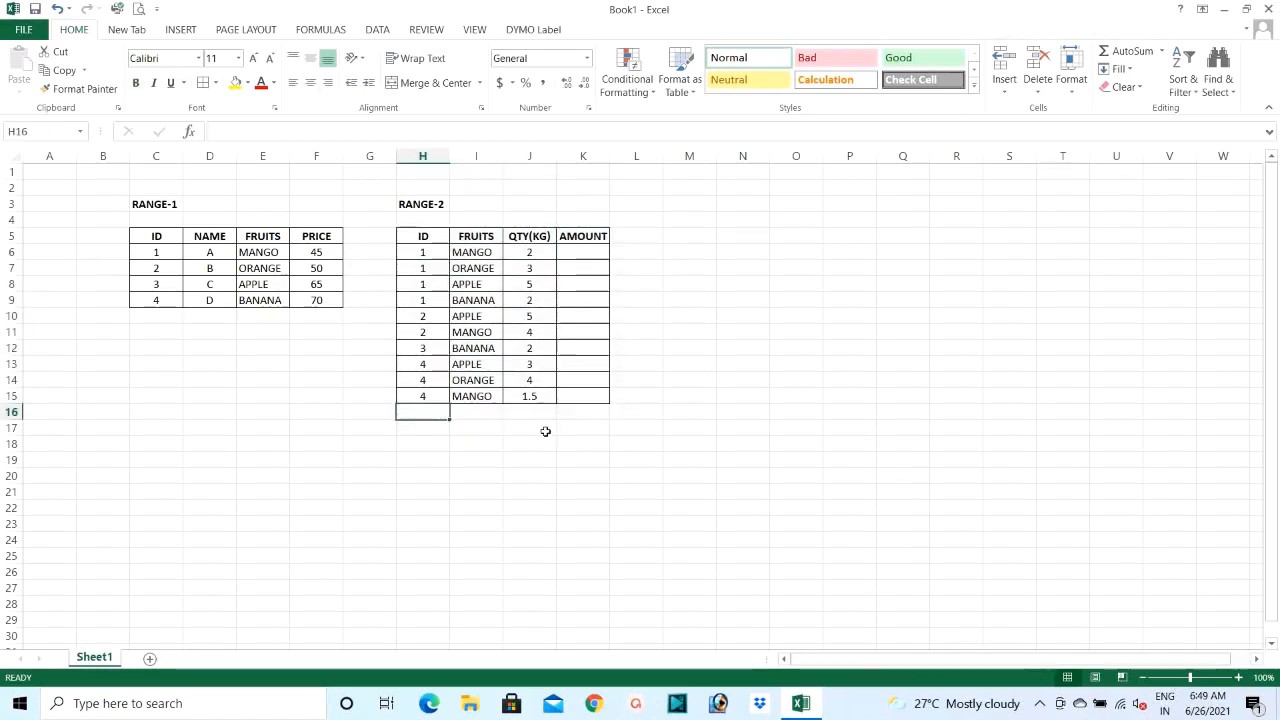
type("3")
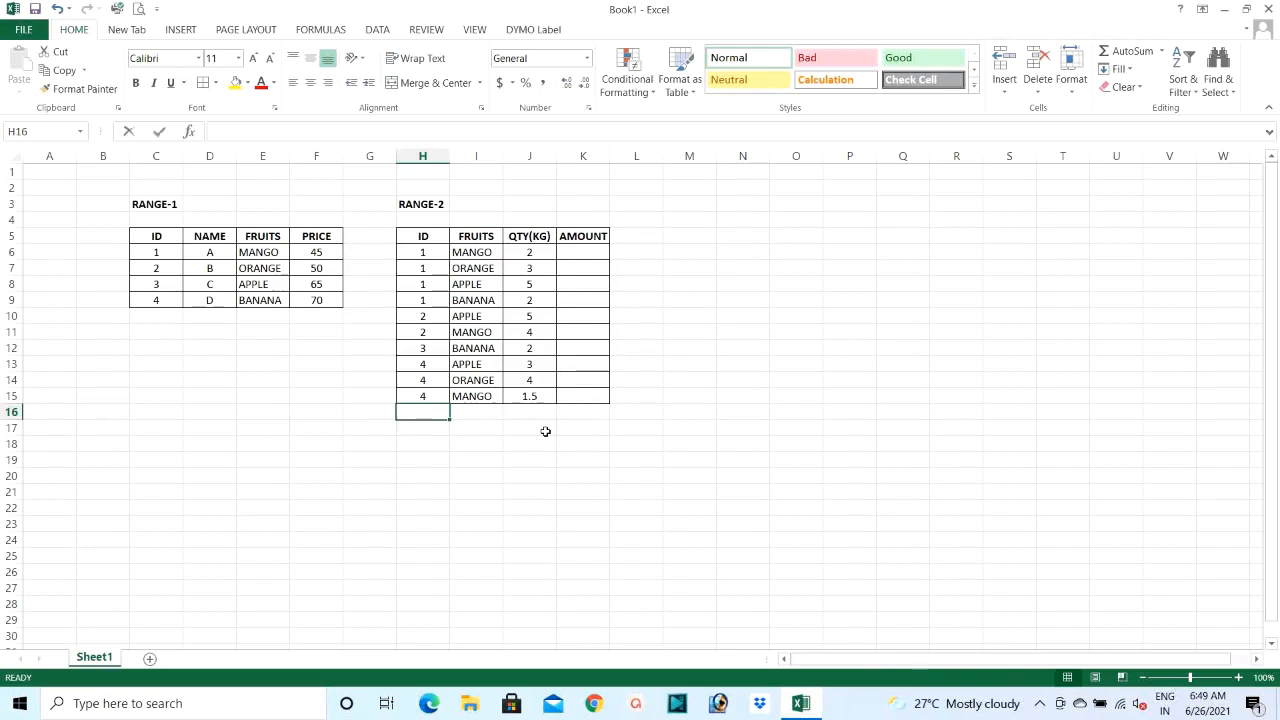
key("Return")
type("3")
key("Return")
type("3")
key("Return")
Step: Enter APPLE, MANGO and ORANGE in I16 to I18 and apply all borders to the new rows H16:K18
key("Up")
key("Up")
key("Up")
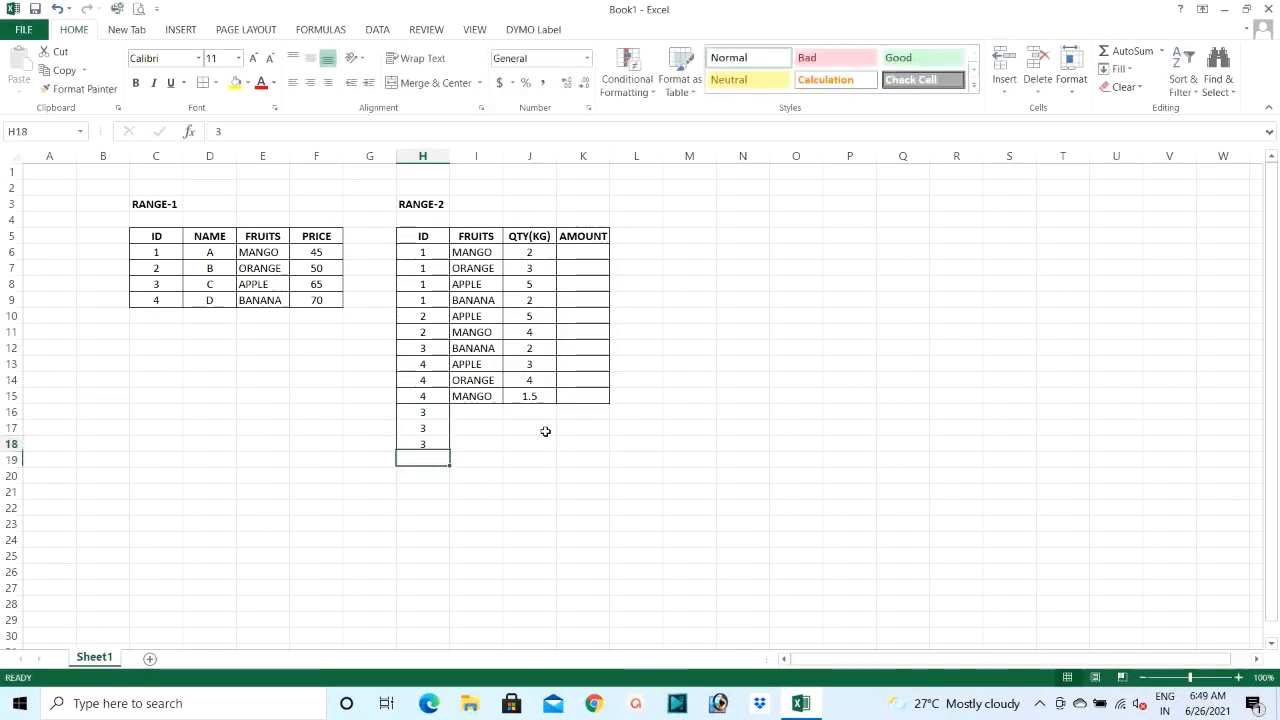
key("Right")
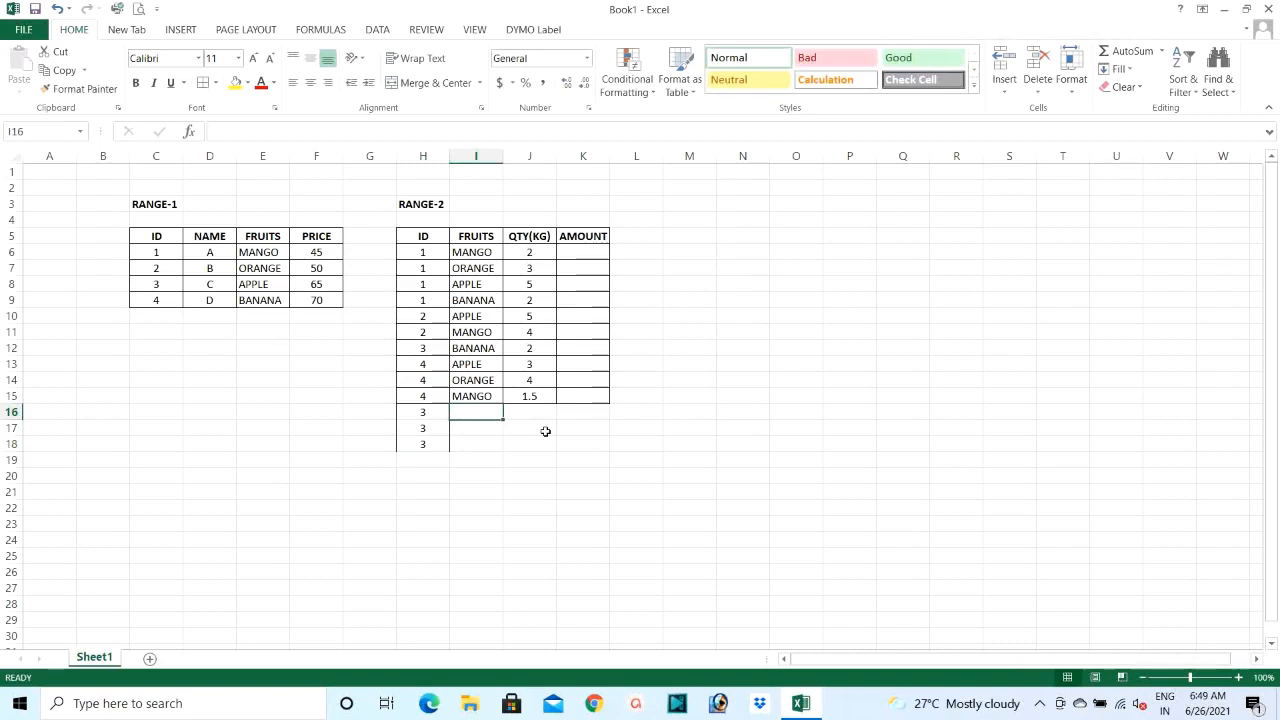
type("A")
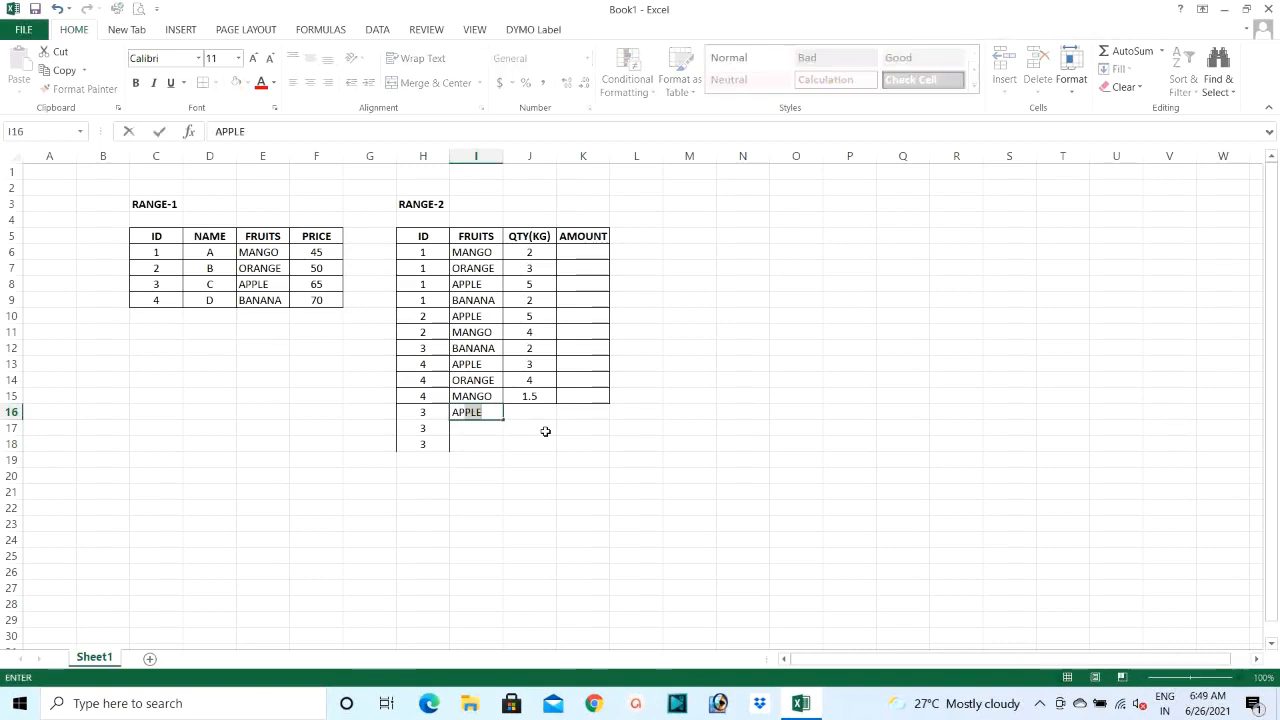
key("Return")
type("M")
key("Return")
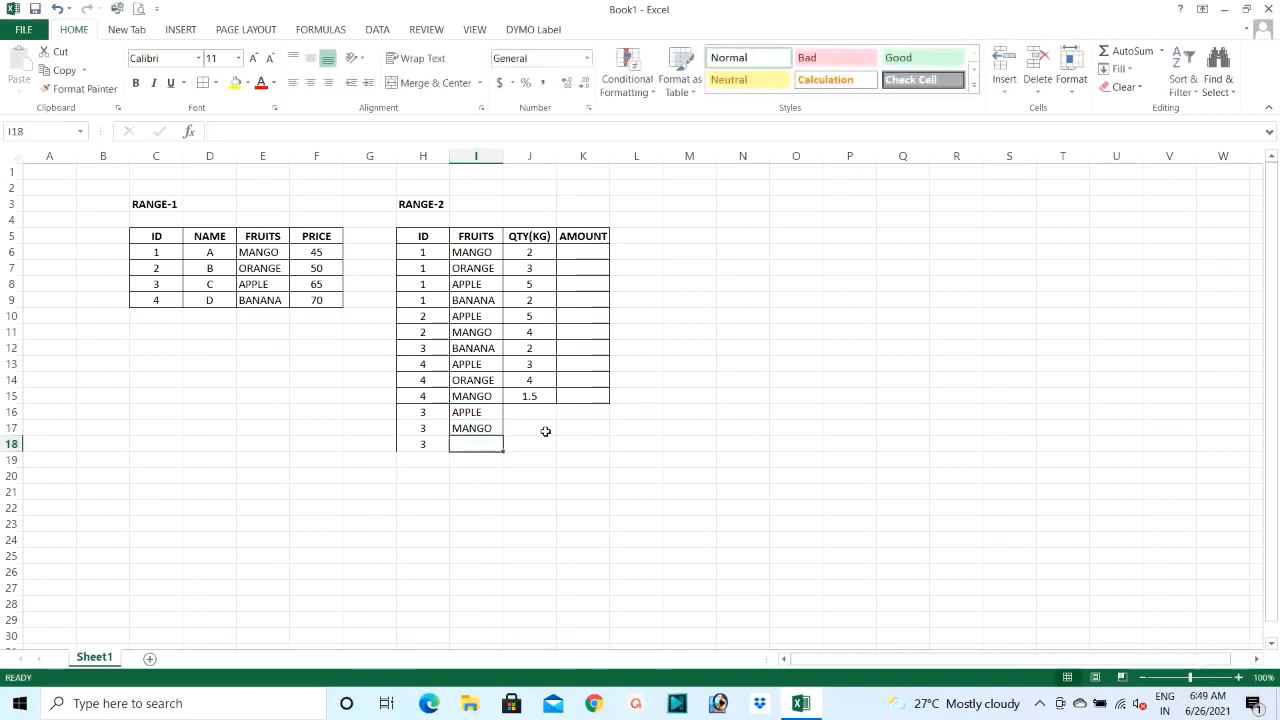
type("ORANGE")
key("Return")
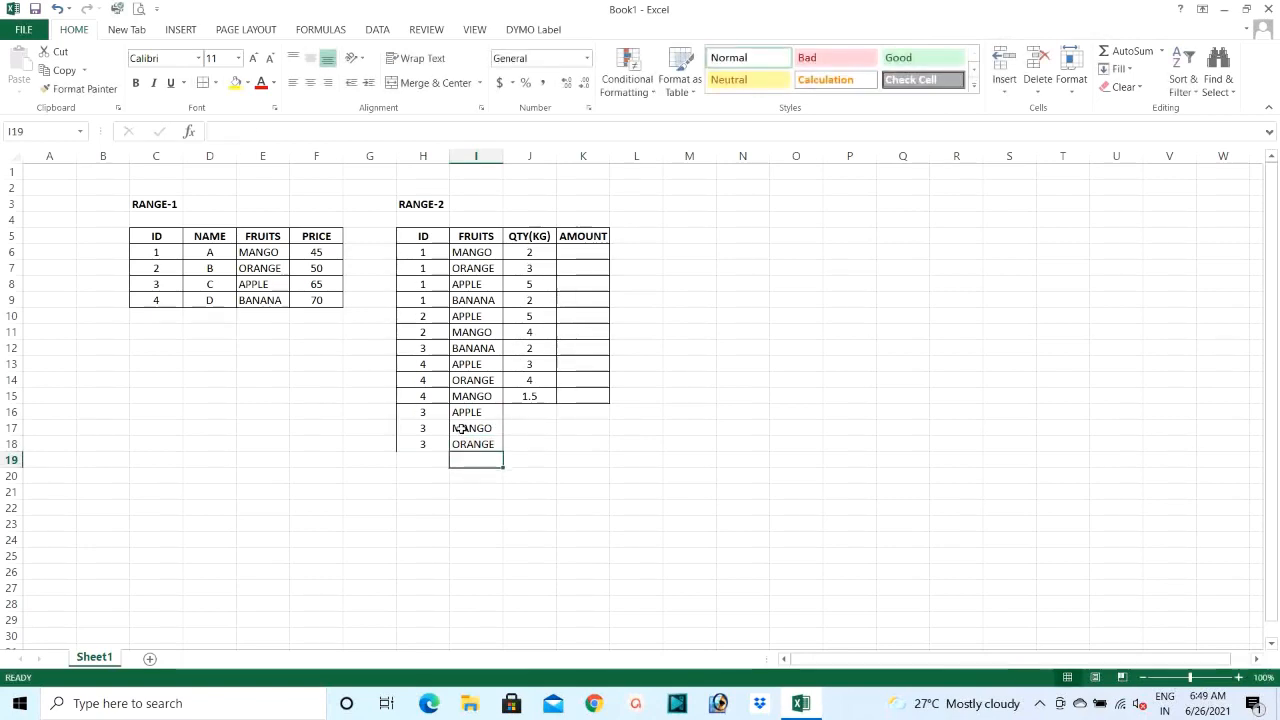
left_click_drag(417, 412, 589, 449)
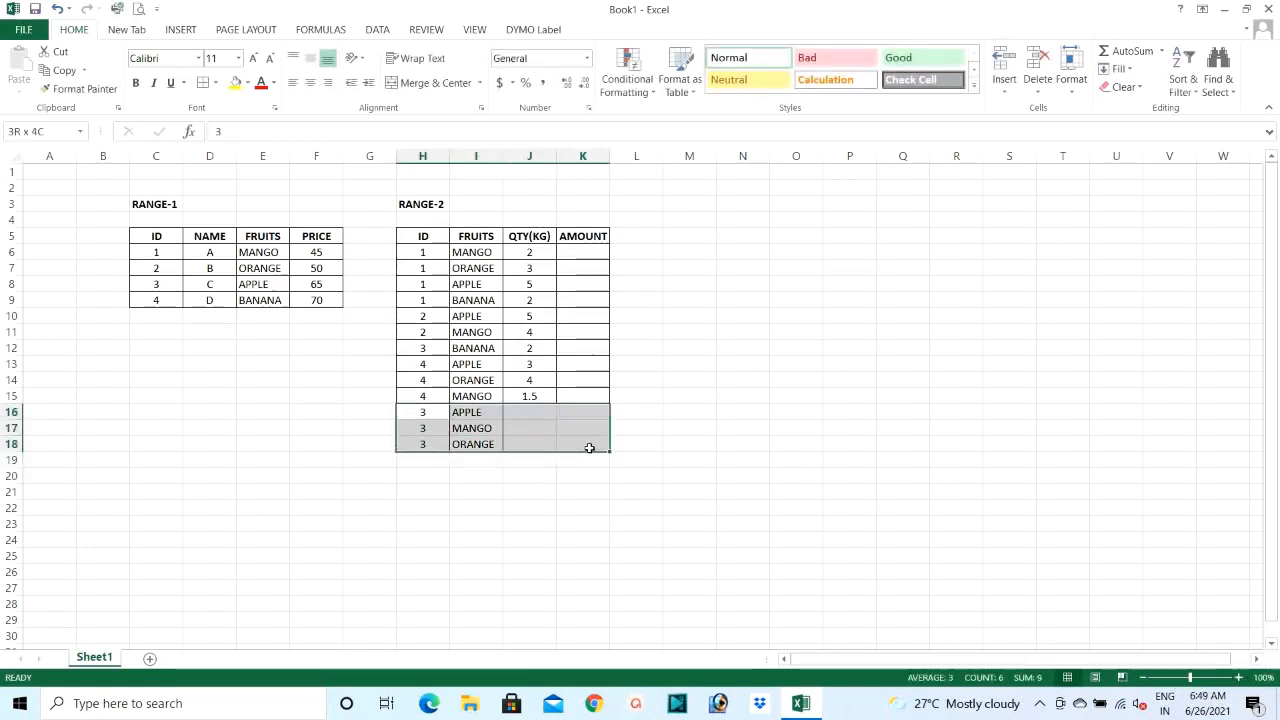
left_click(203, 86)
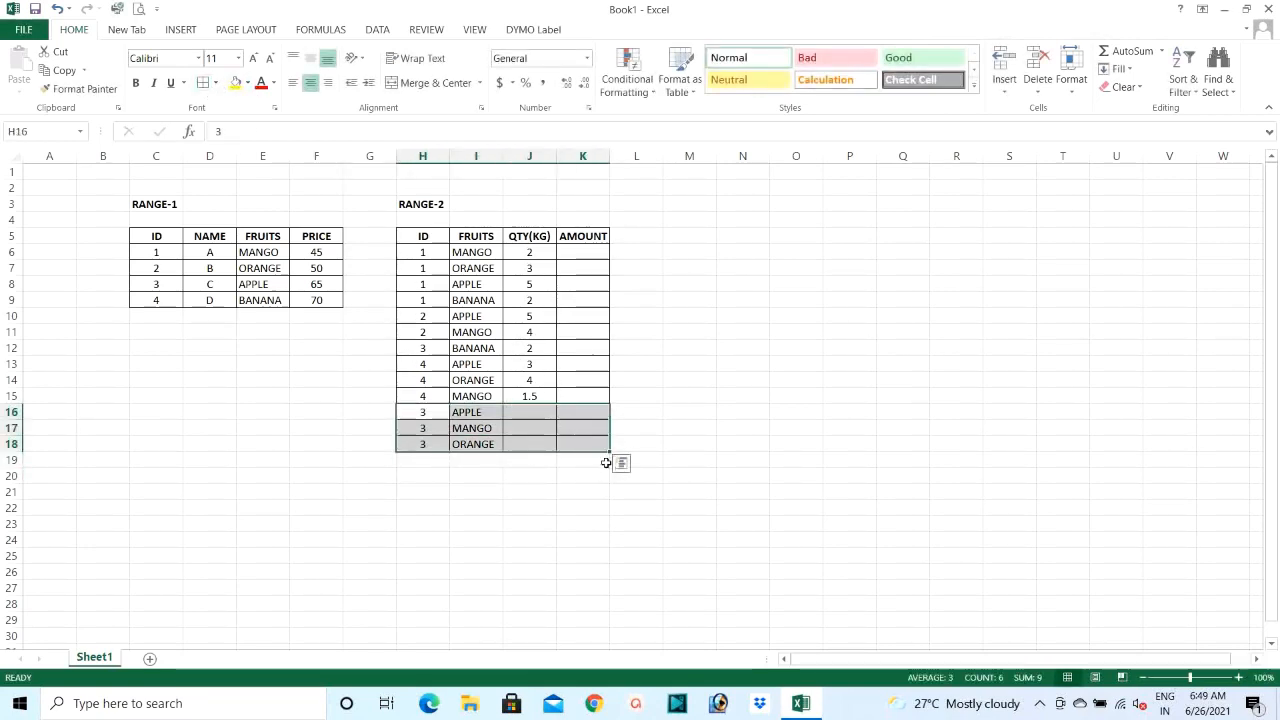
Step: Enter the quantities 2.5, 3.5 and 5 in J16 to J18 and centre the whole quantity column J6:J18
left_click(535, 414)
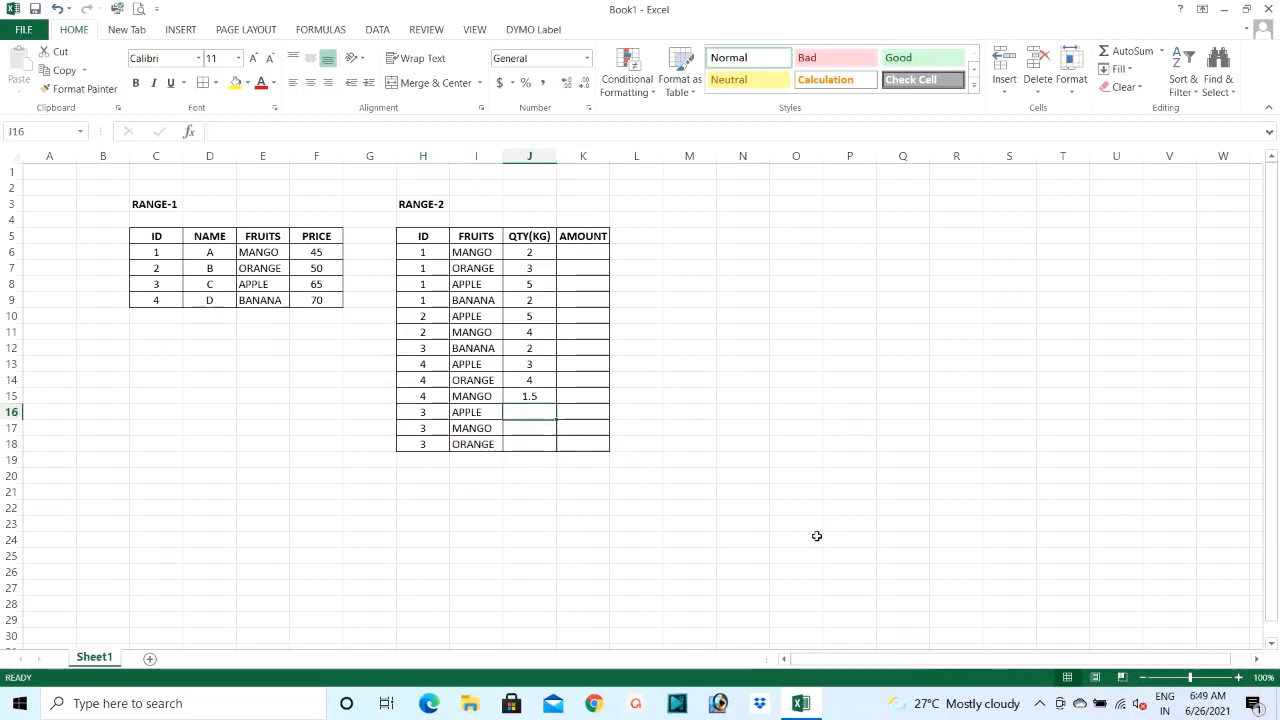
type("2.5")
key("Return")
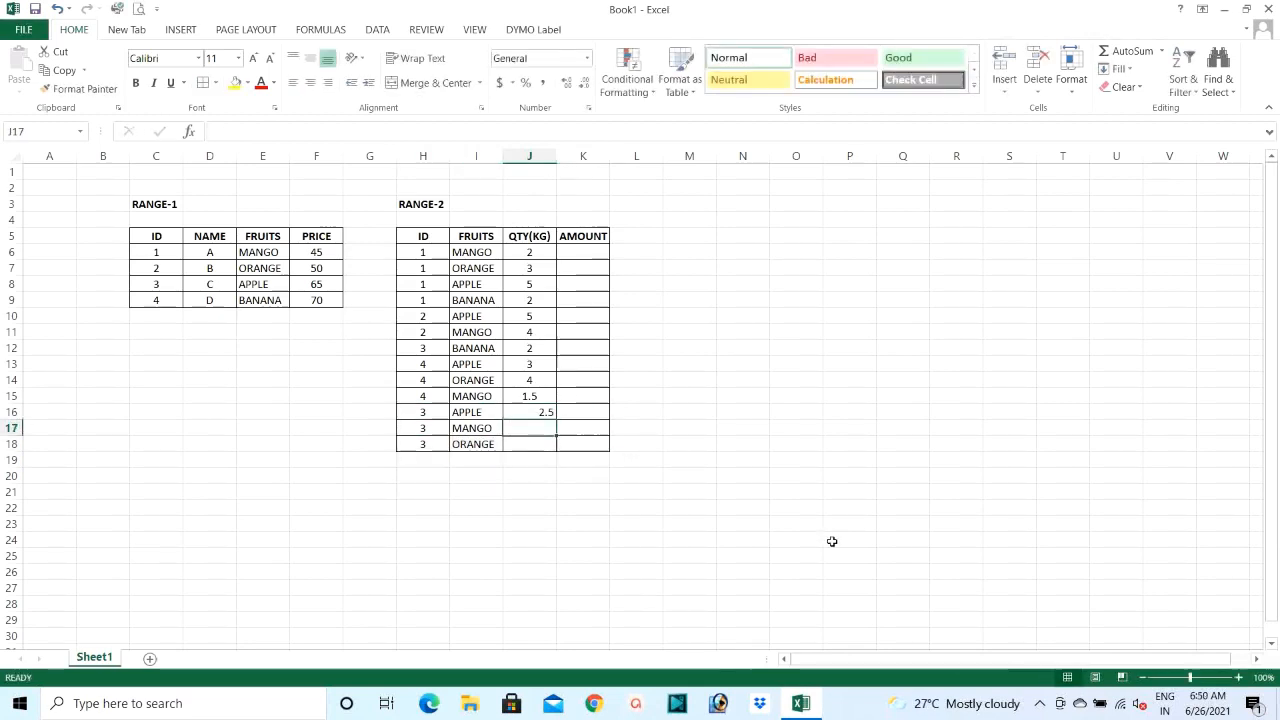
type("3.5")
key("Return")
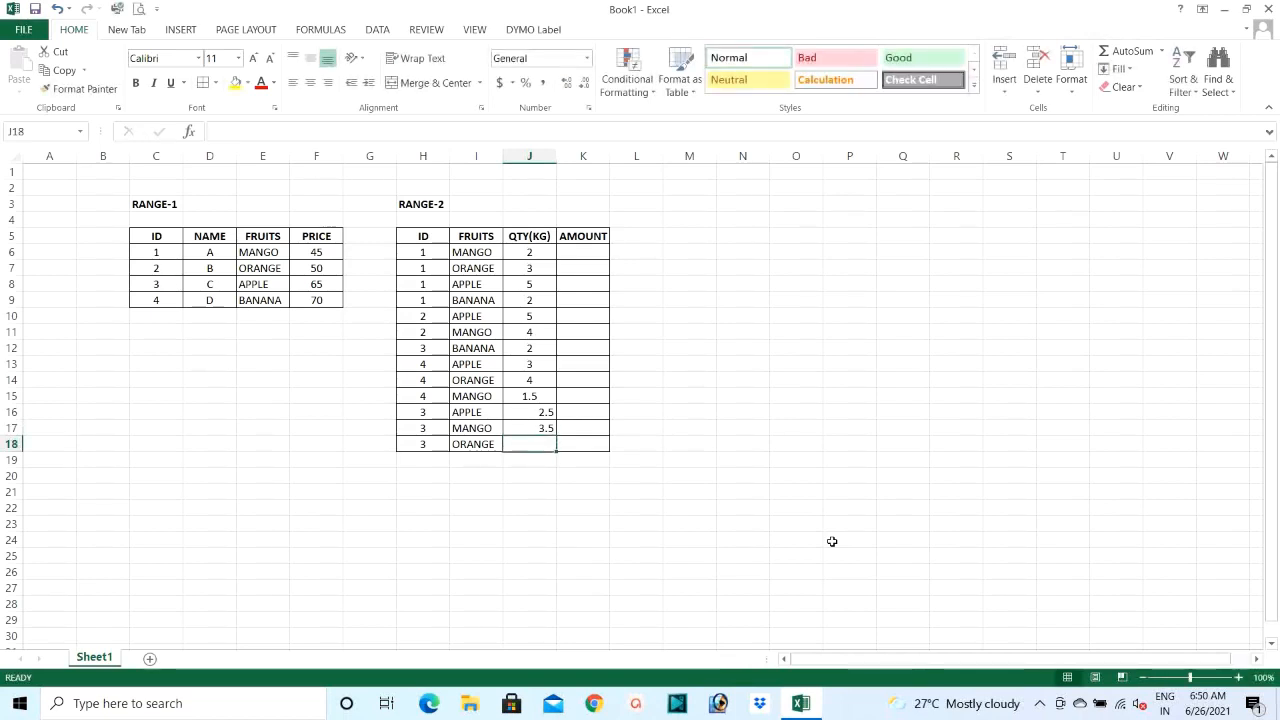
type("5")
key("Return")
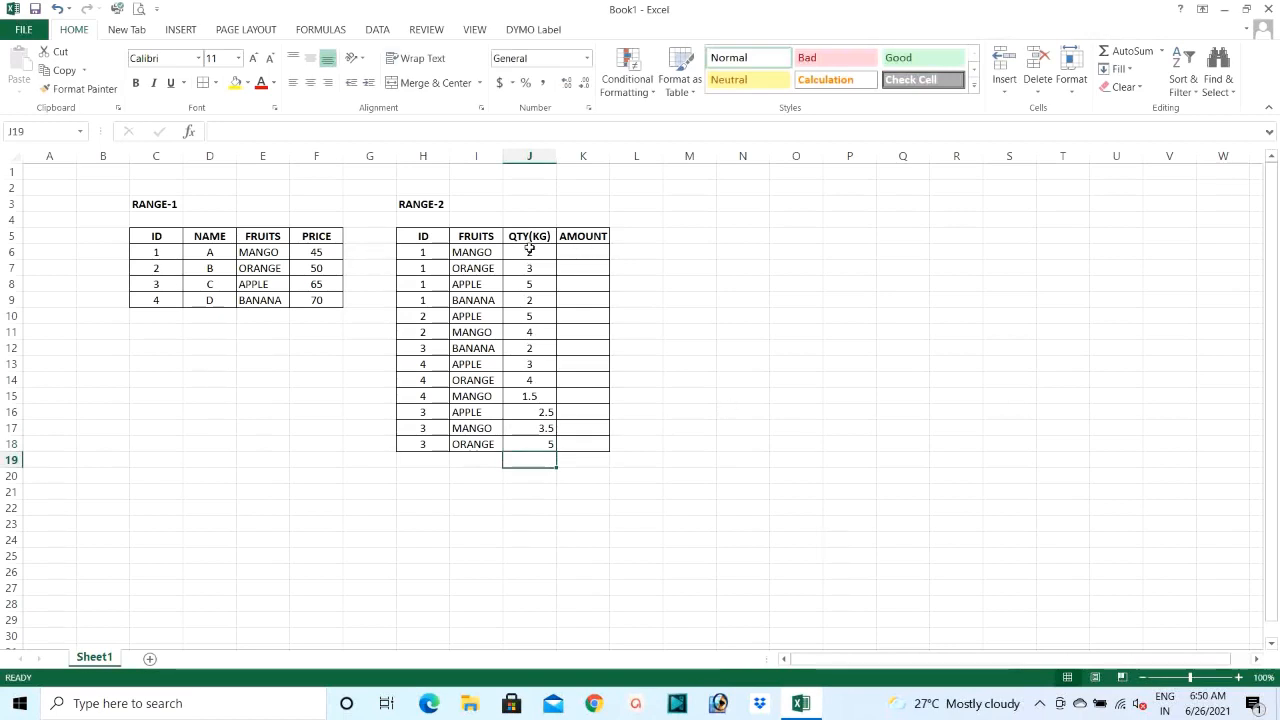
left_click_drag(529, 250, 528, 443)
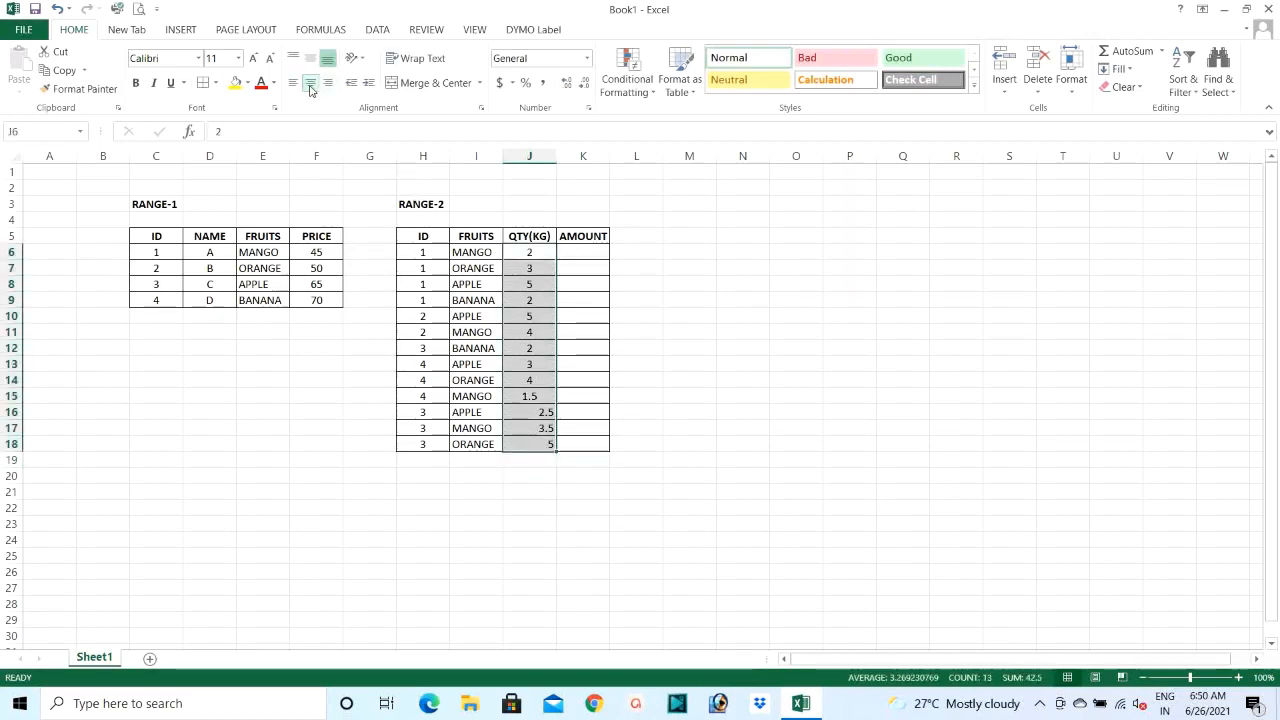
left_click(310, 85)
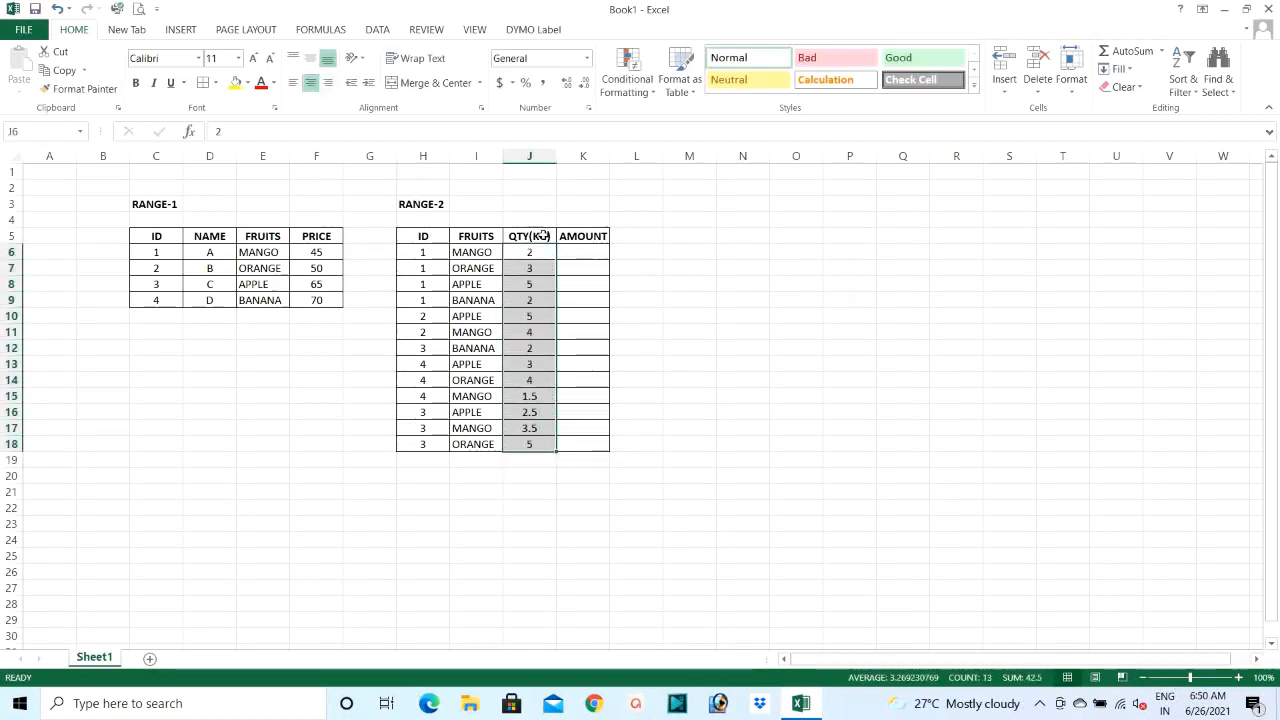
left_click(573, 253)
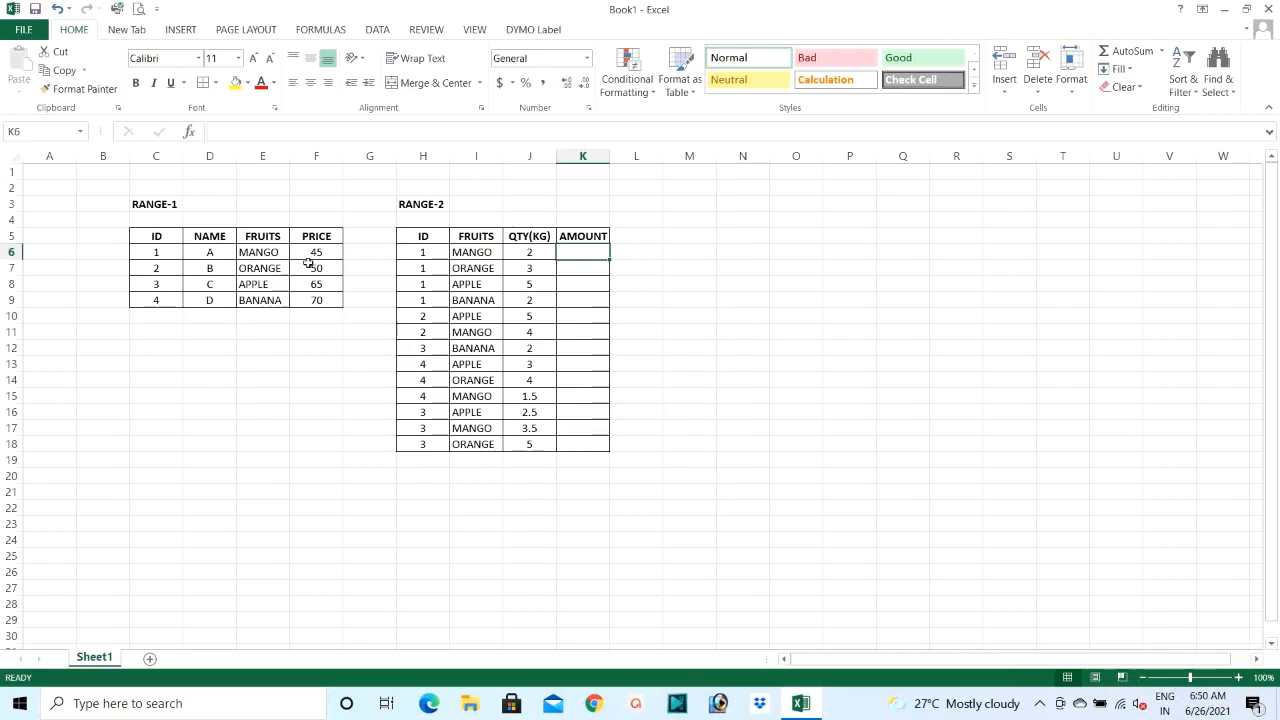
left_click_drag(160, 234, 330, 318)
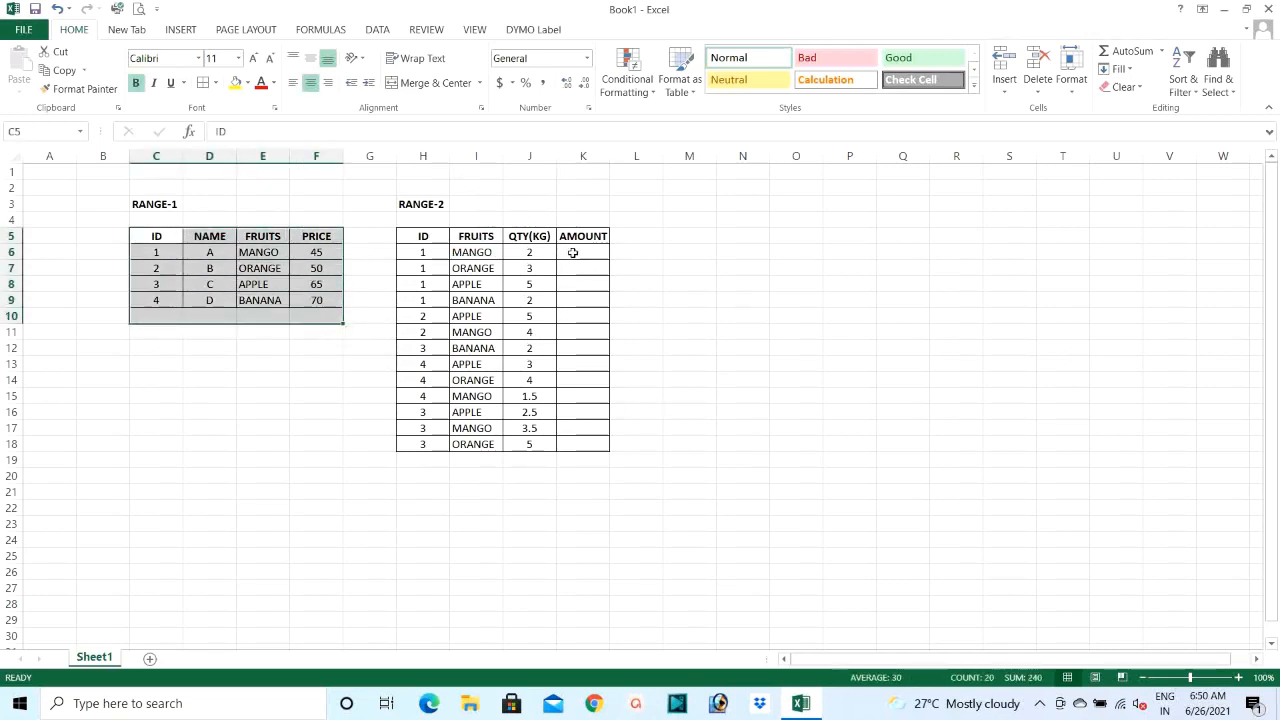
left_click(574, 252)
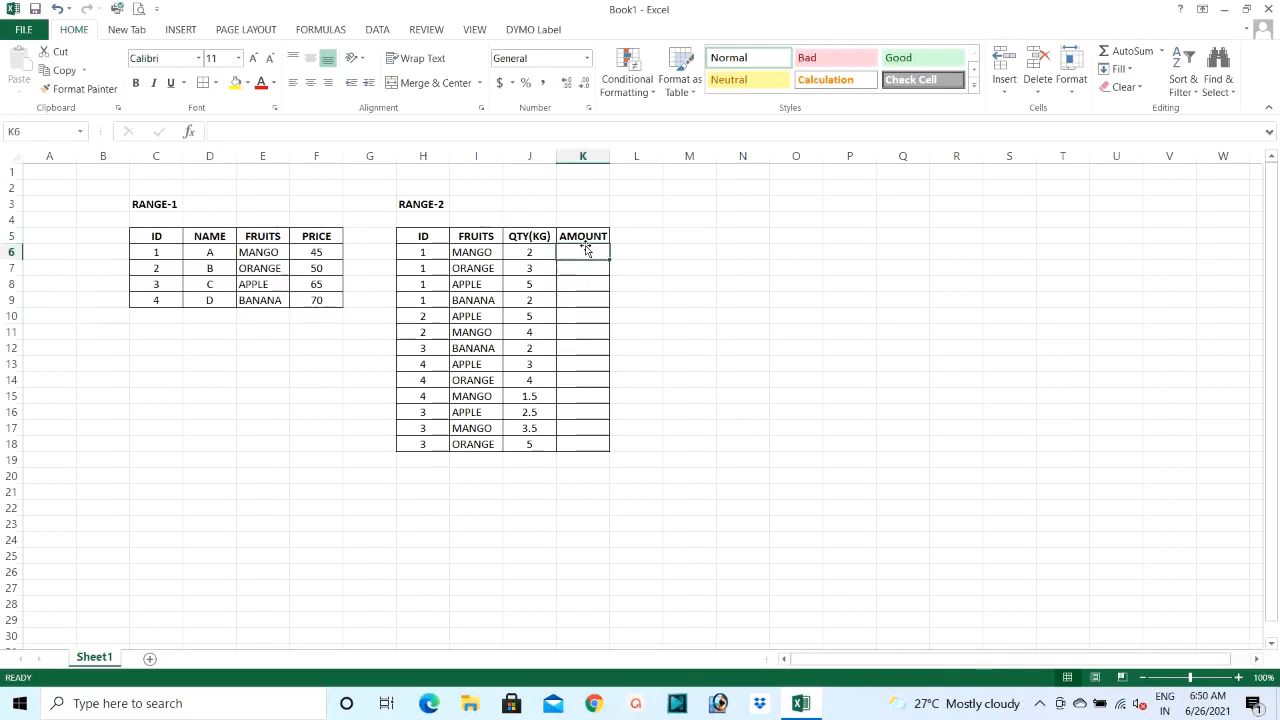
left_click(317, 252)
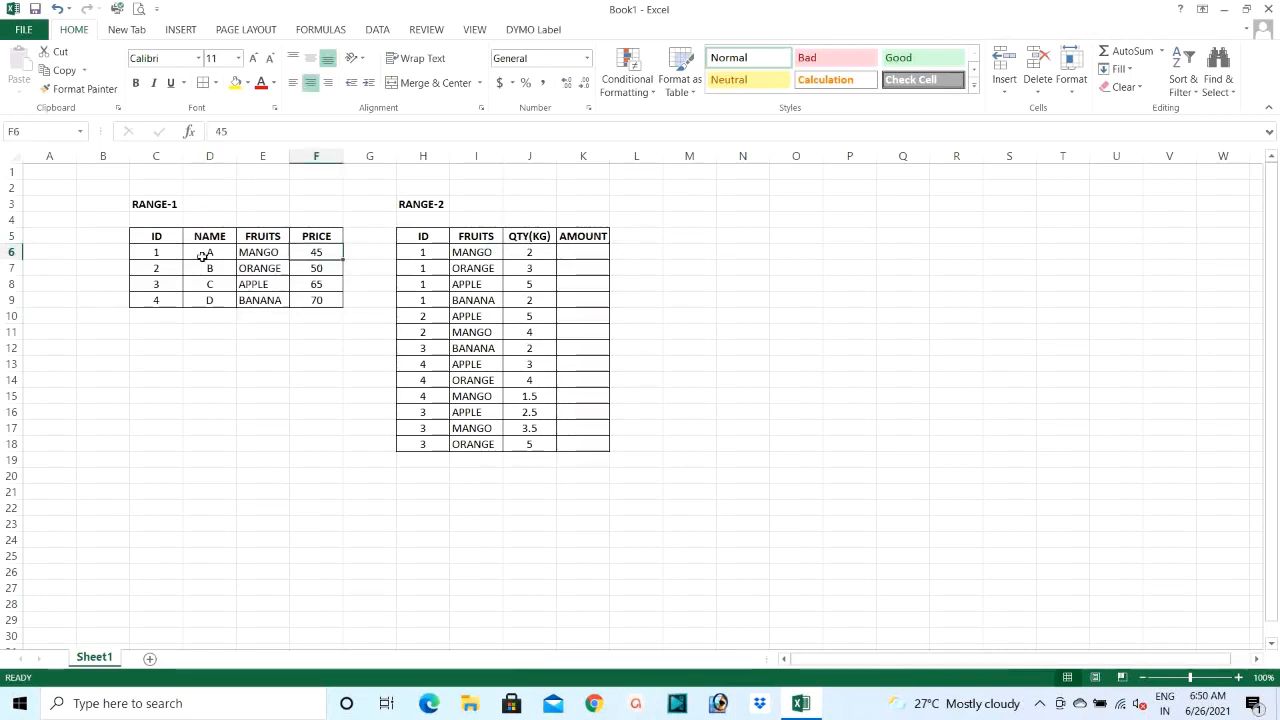
Step: Start a VLOOKUP formula in K6 with H6 as the lookup value and C5:F9 as the table array
left_click(577, 254)
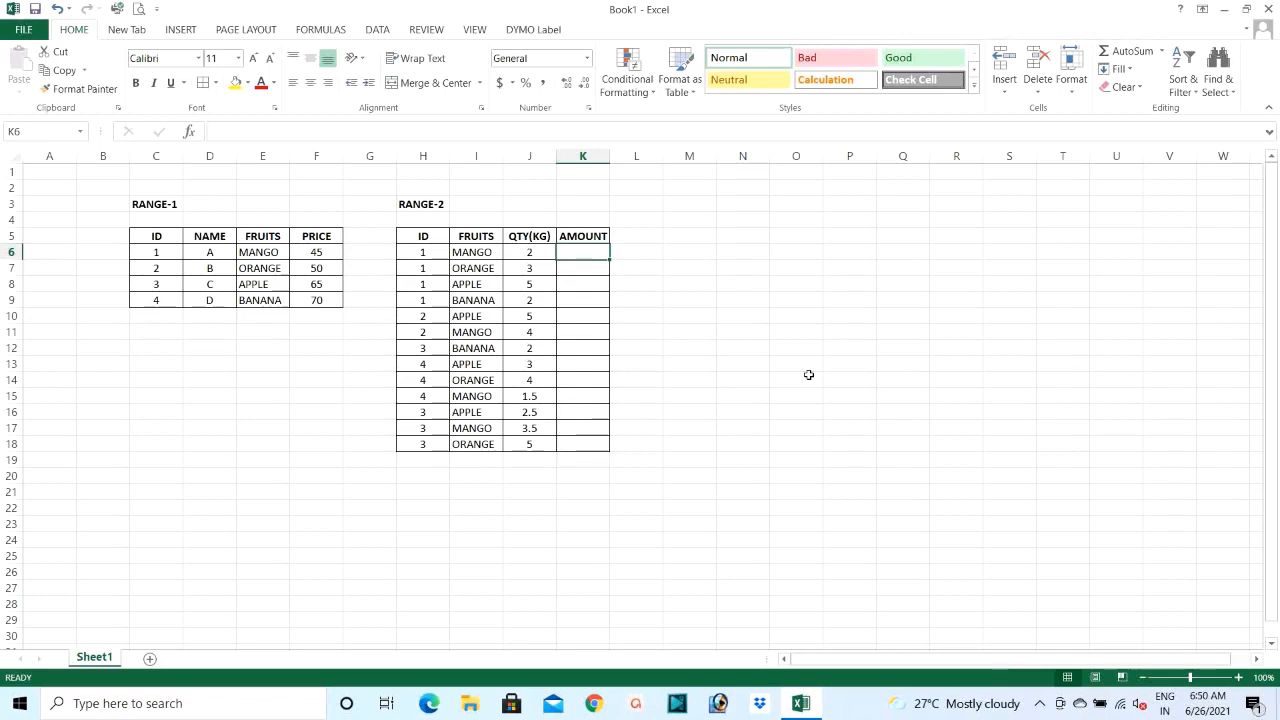
type("=V")
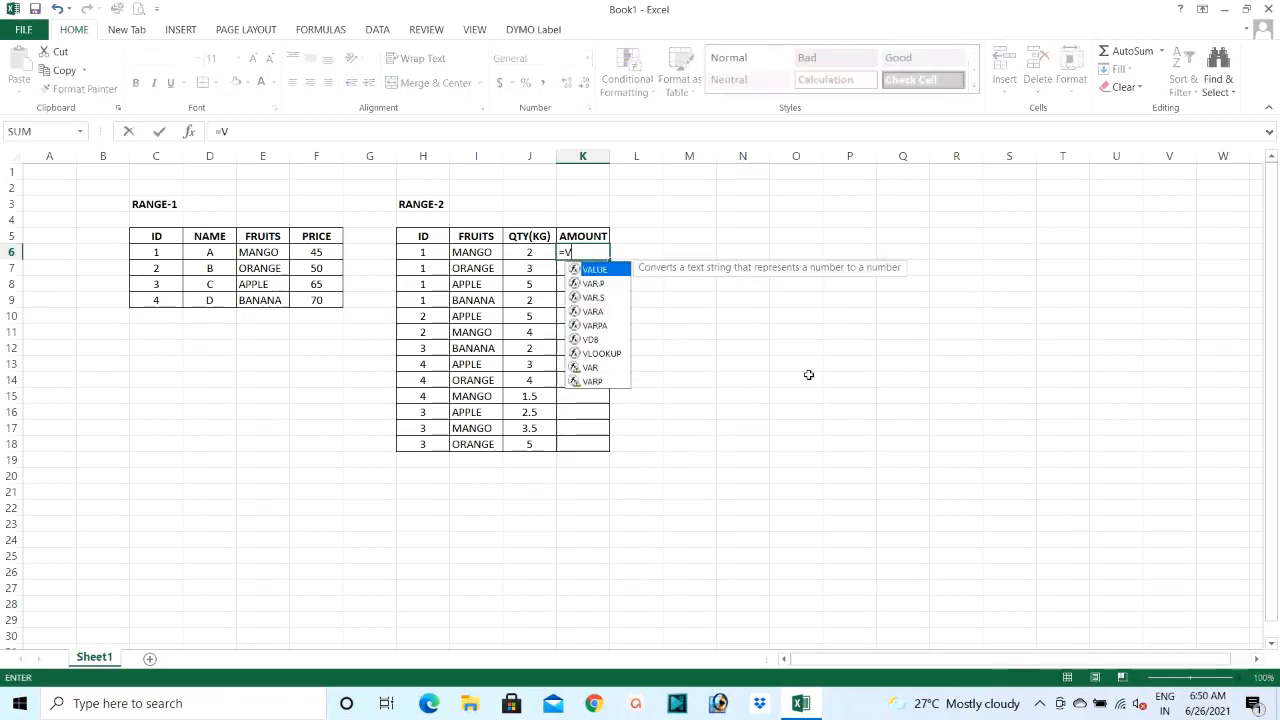
type("L")
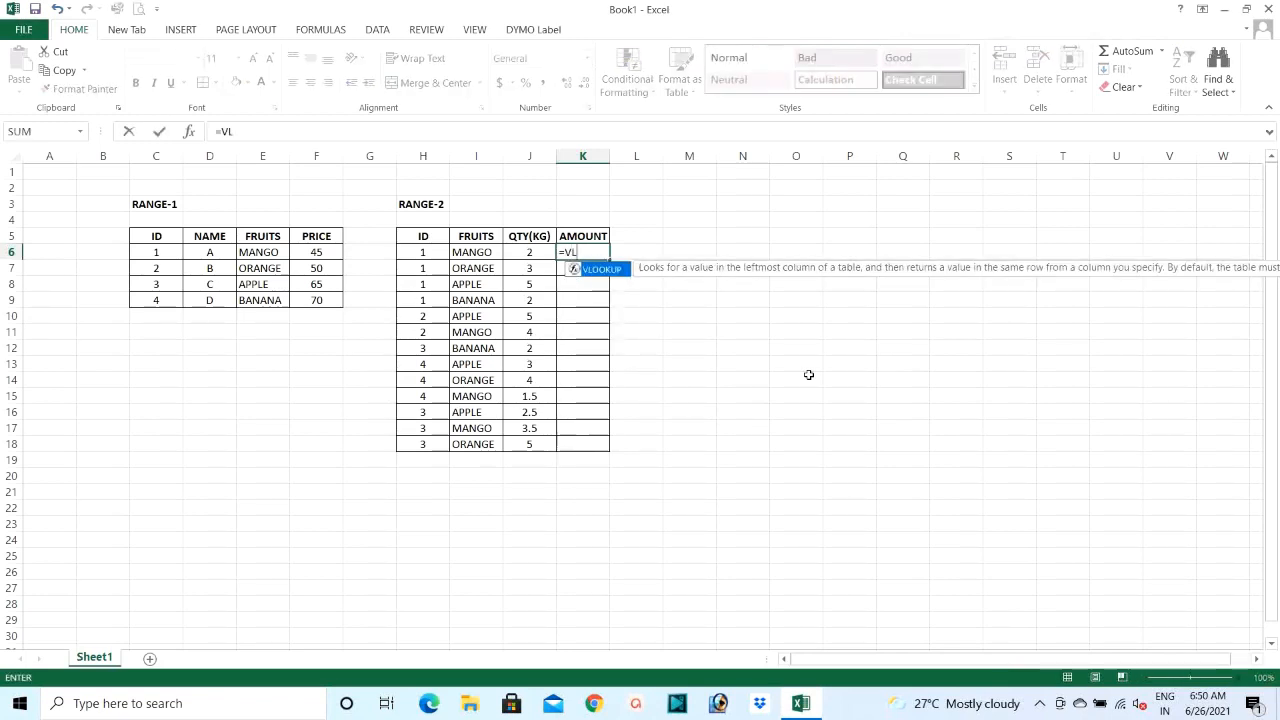
key("Tab")
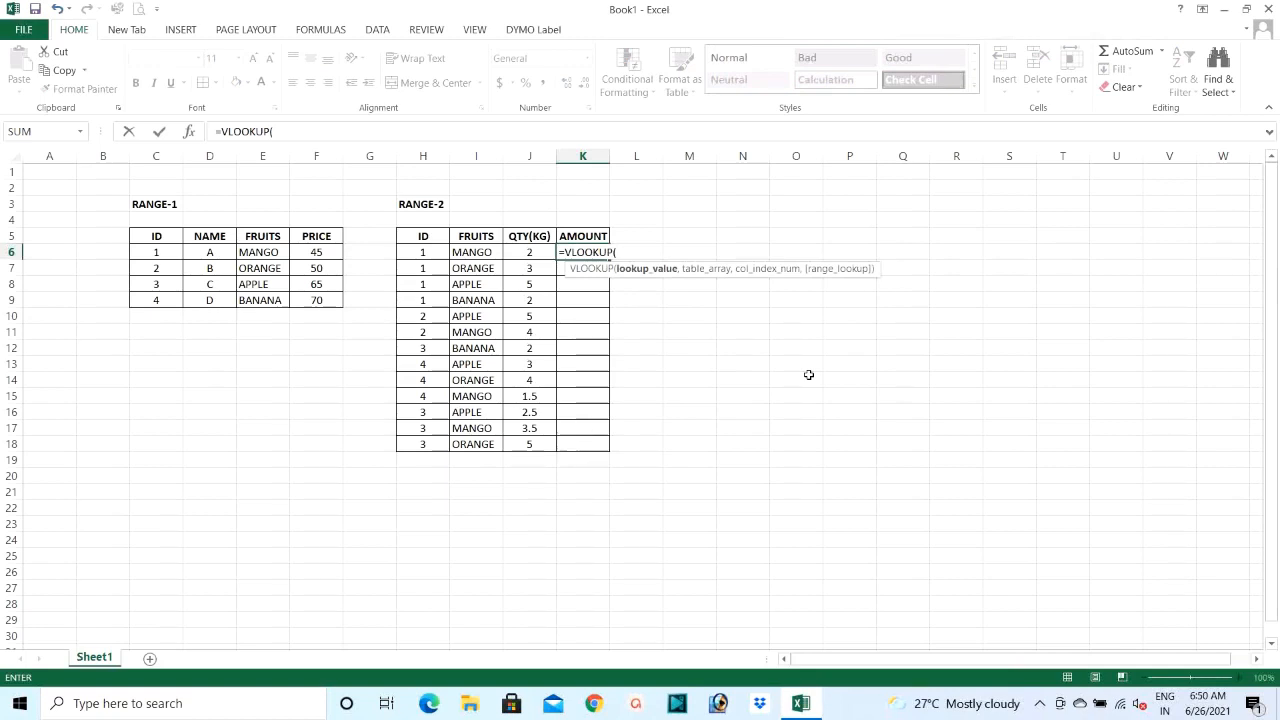
left_click(417, 254)
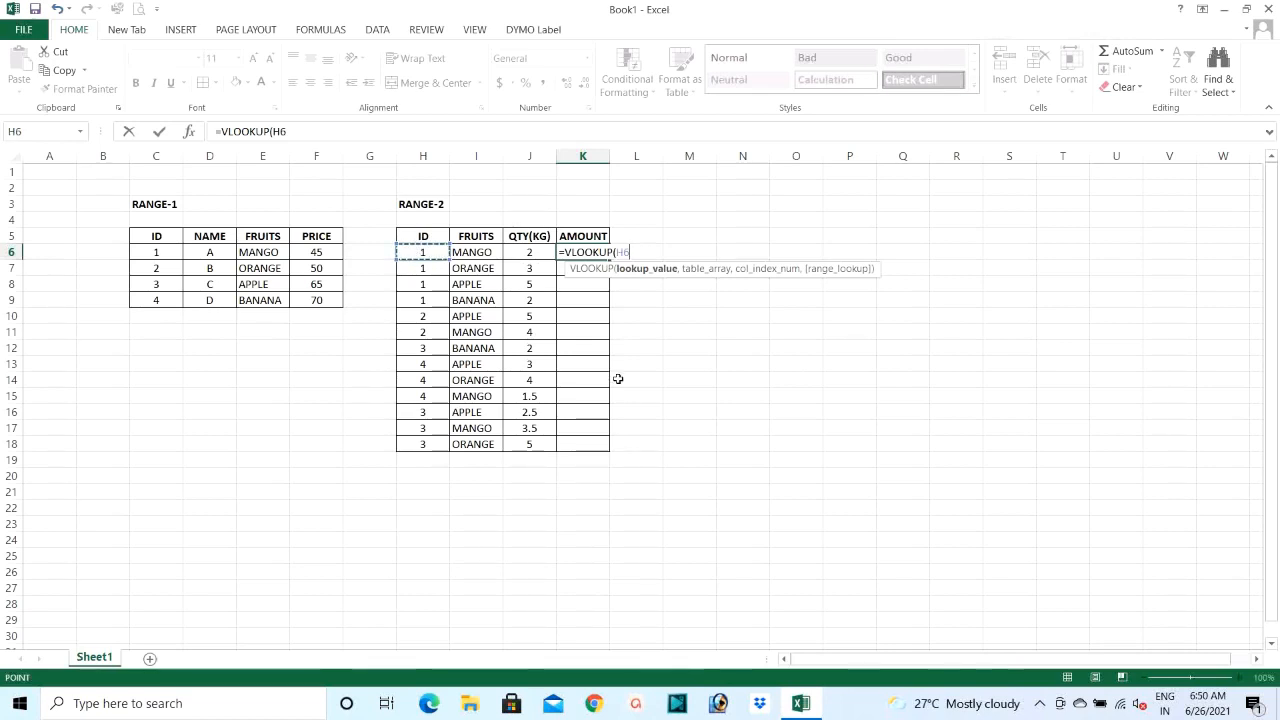
type(",")
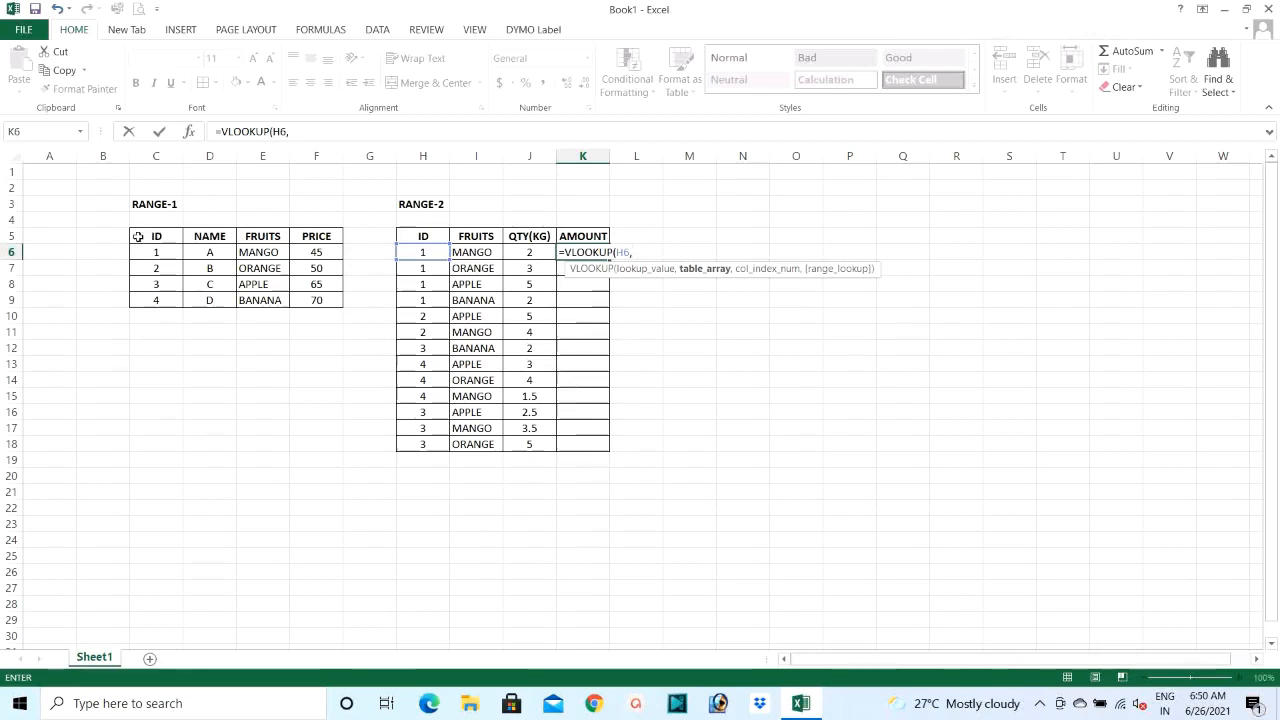
left_click_drag(140, 234, 322, 300)
type(",")
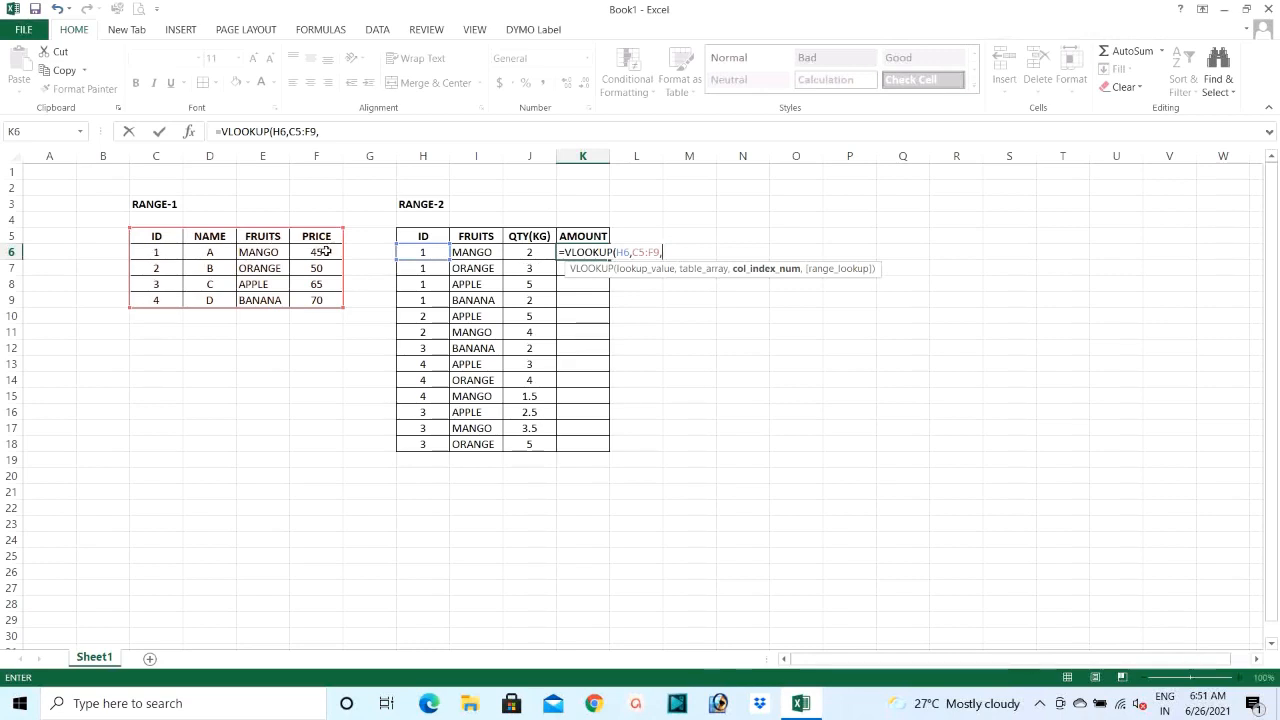
Step: Complete the K6 formula with column index 4 and exact match (FALSE), multiplying the result by the quantity in J6
type("4")
type(",")
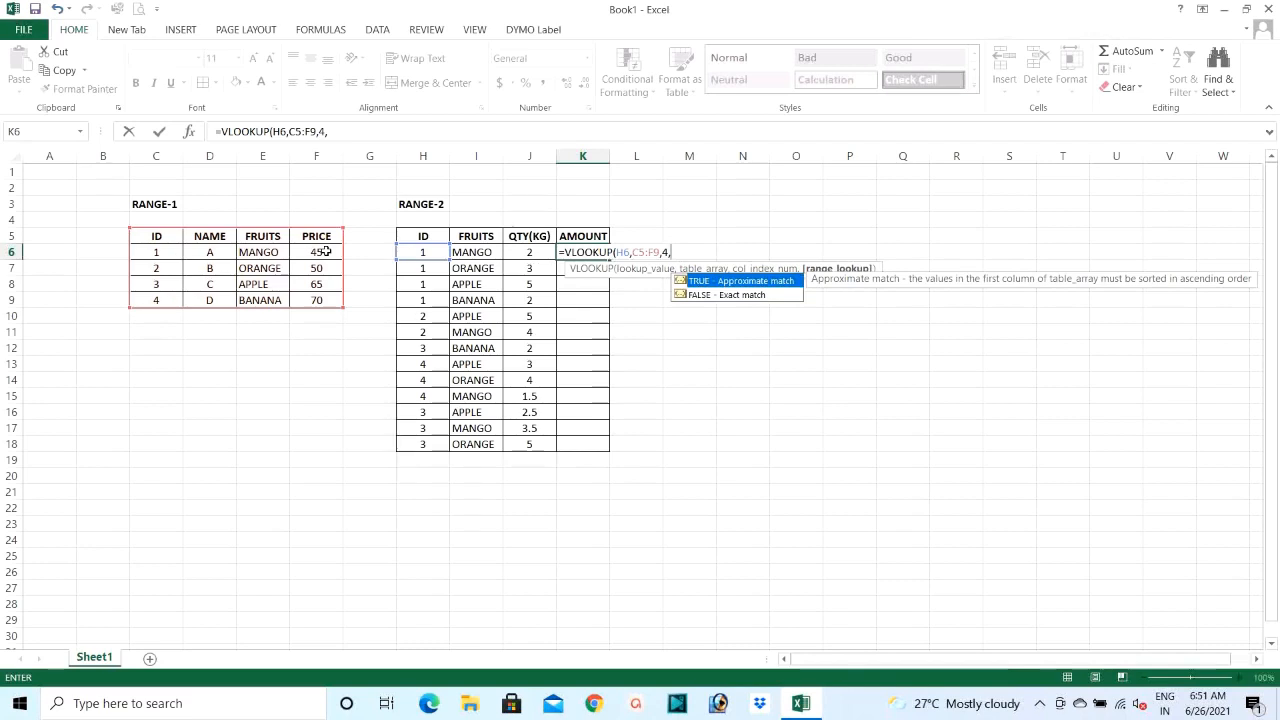
key("Down")
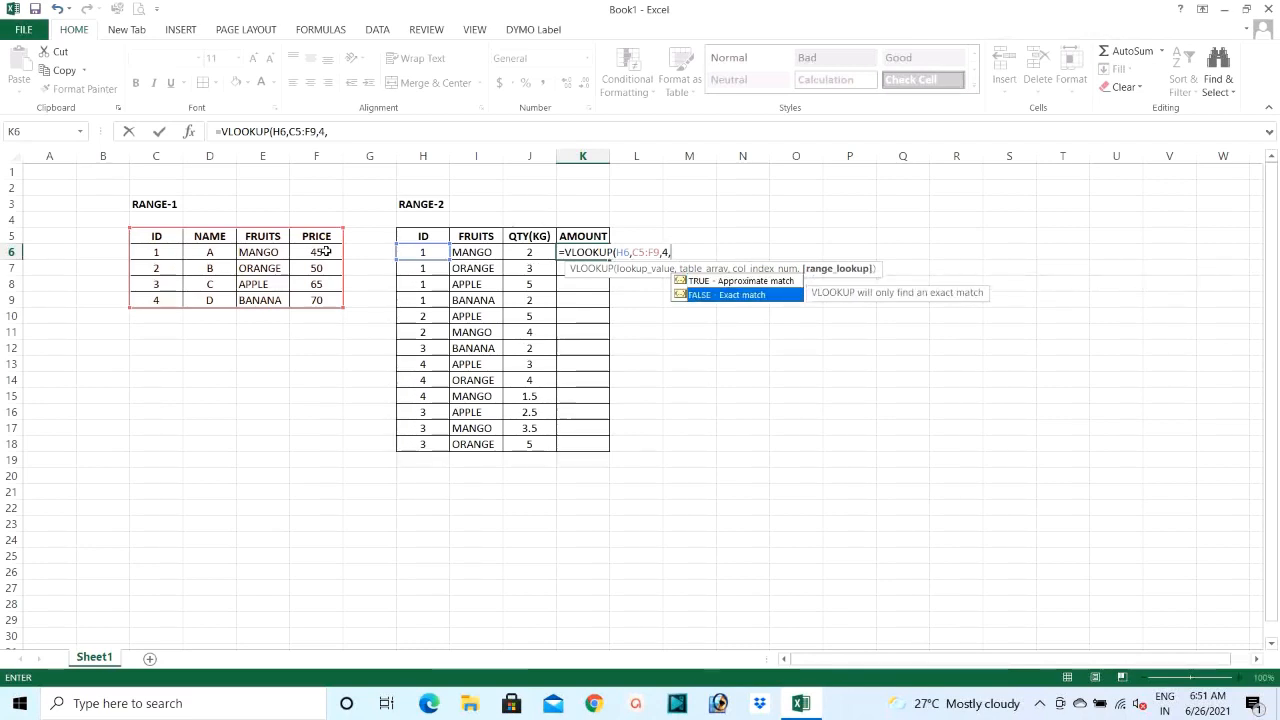
key("Tab")
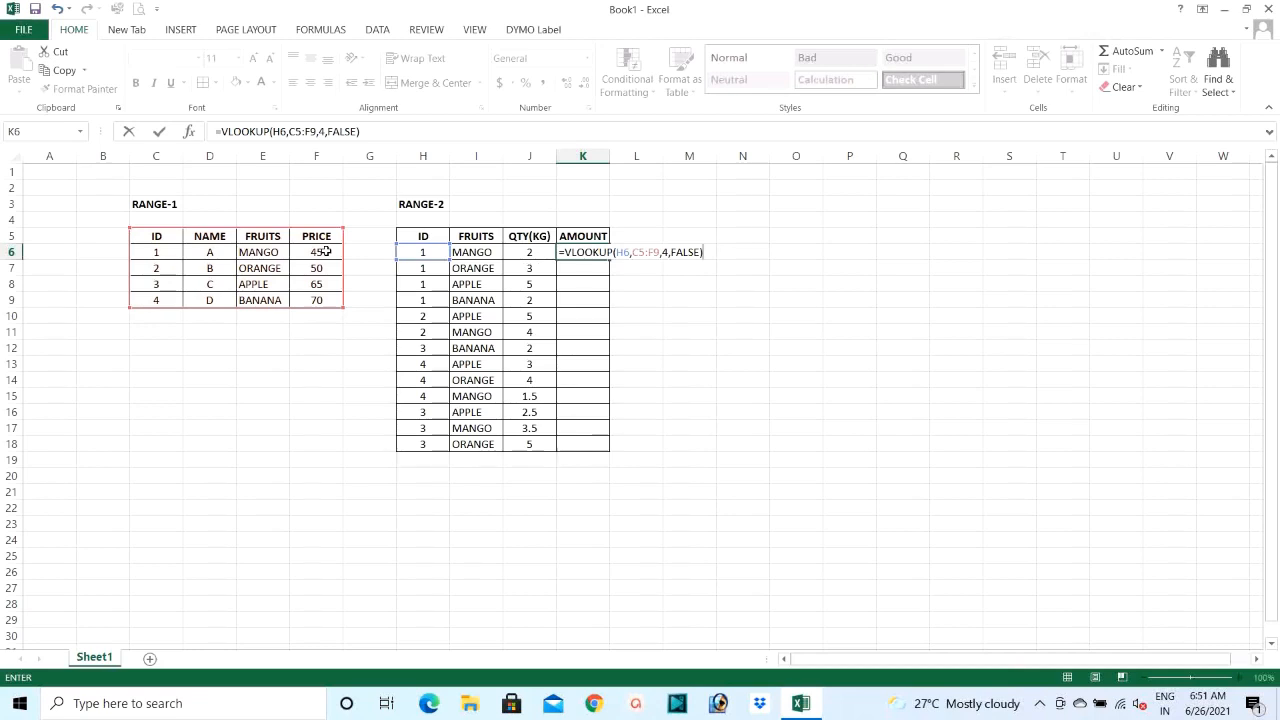
left_click(529, 252)
key("Return")
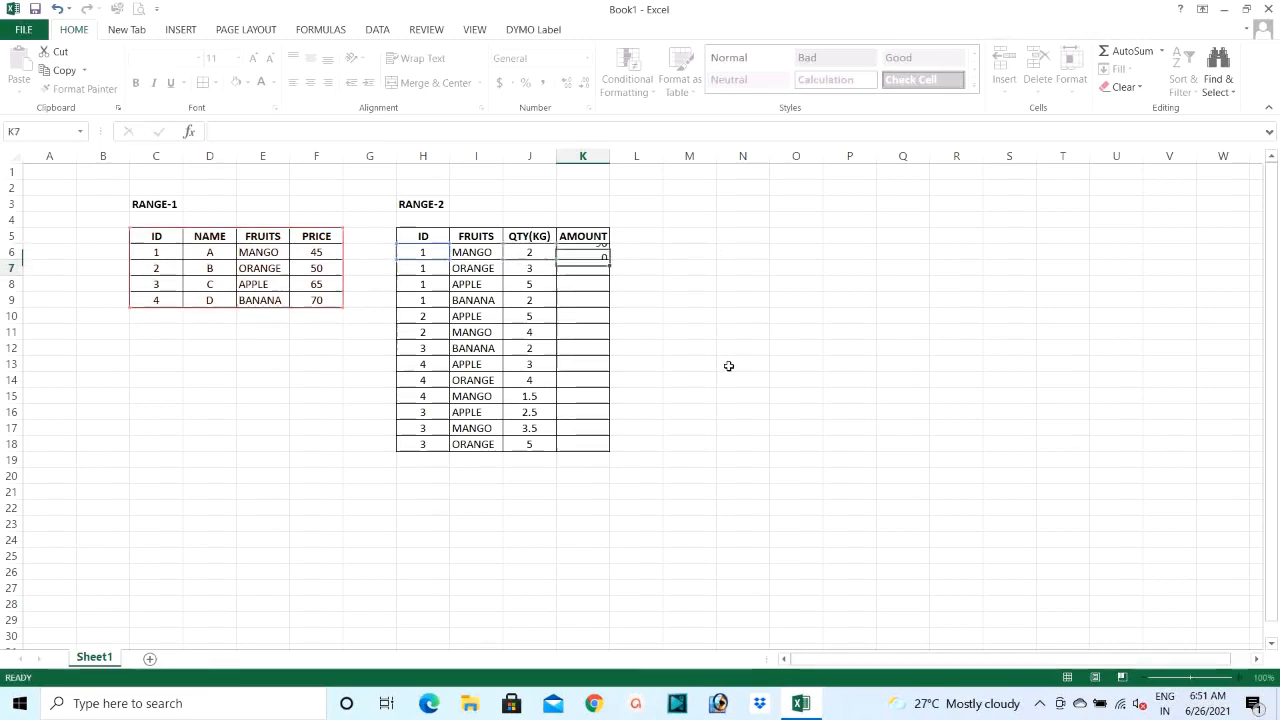
Step: Check the mango row's source cells and centre the amount in K6
left_click(260, 254)
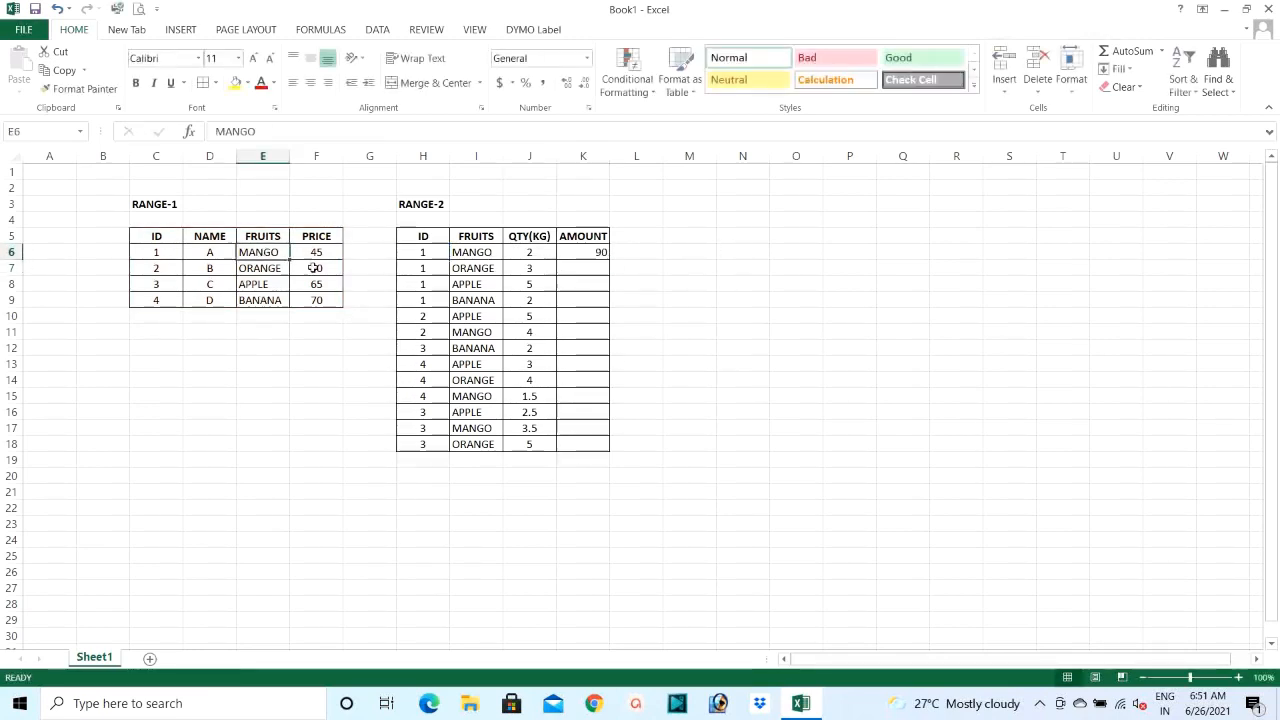
left_click(524, 253)
left_click(584, 253)
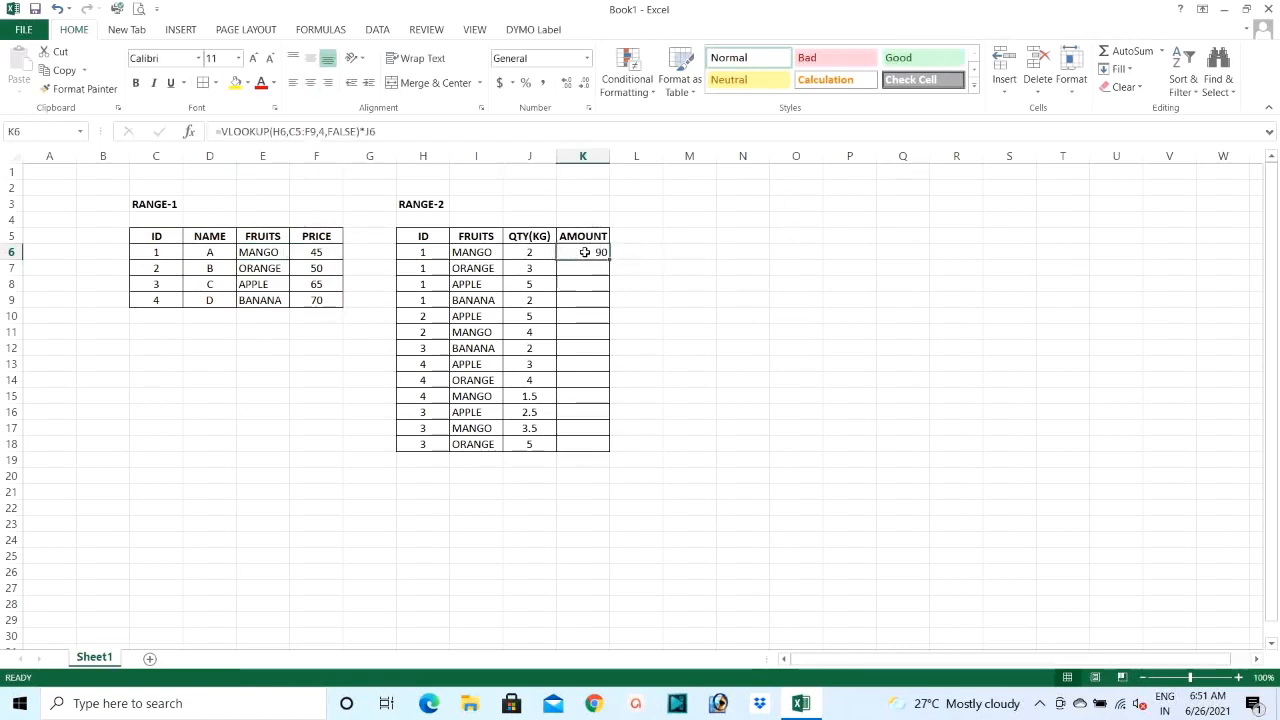
left_click(310, 82)
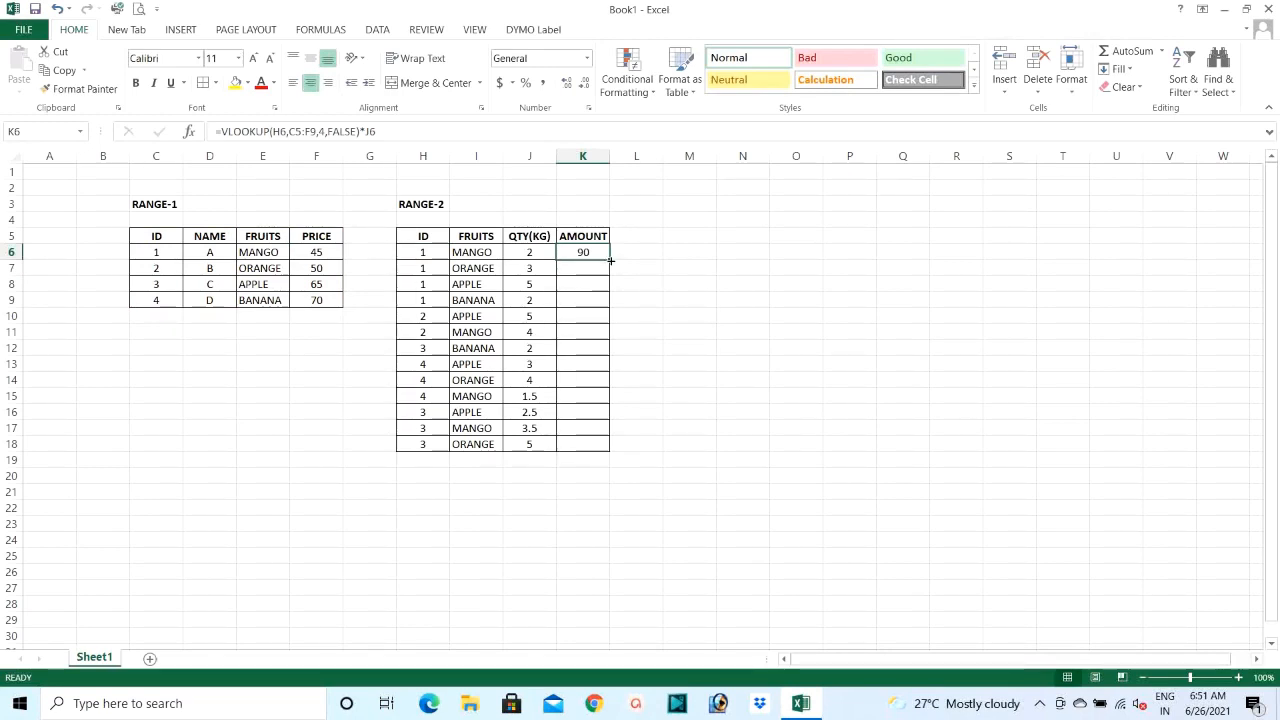
Step: Try to fill the K6 formula down to K18, undo the fill and inspect the table range used in K6
left_click_drag(611, 261, 610, 450)
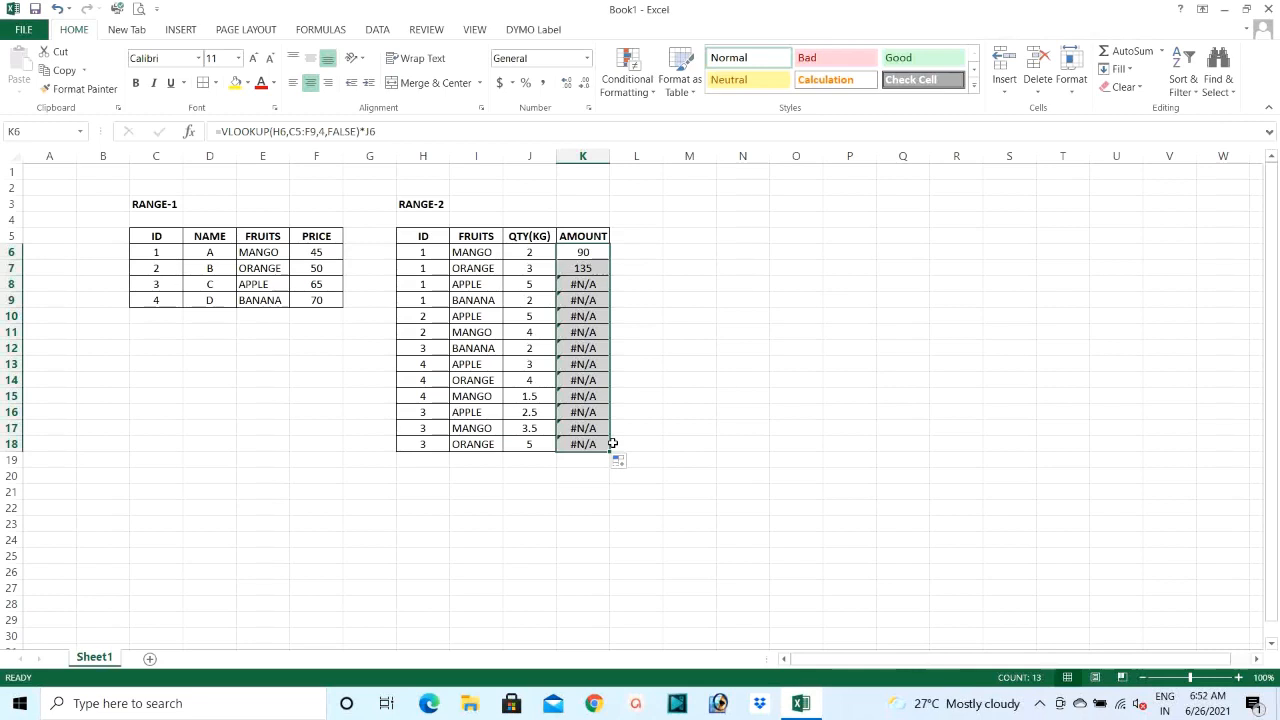
key("ctrl+z")
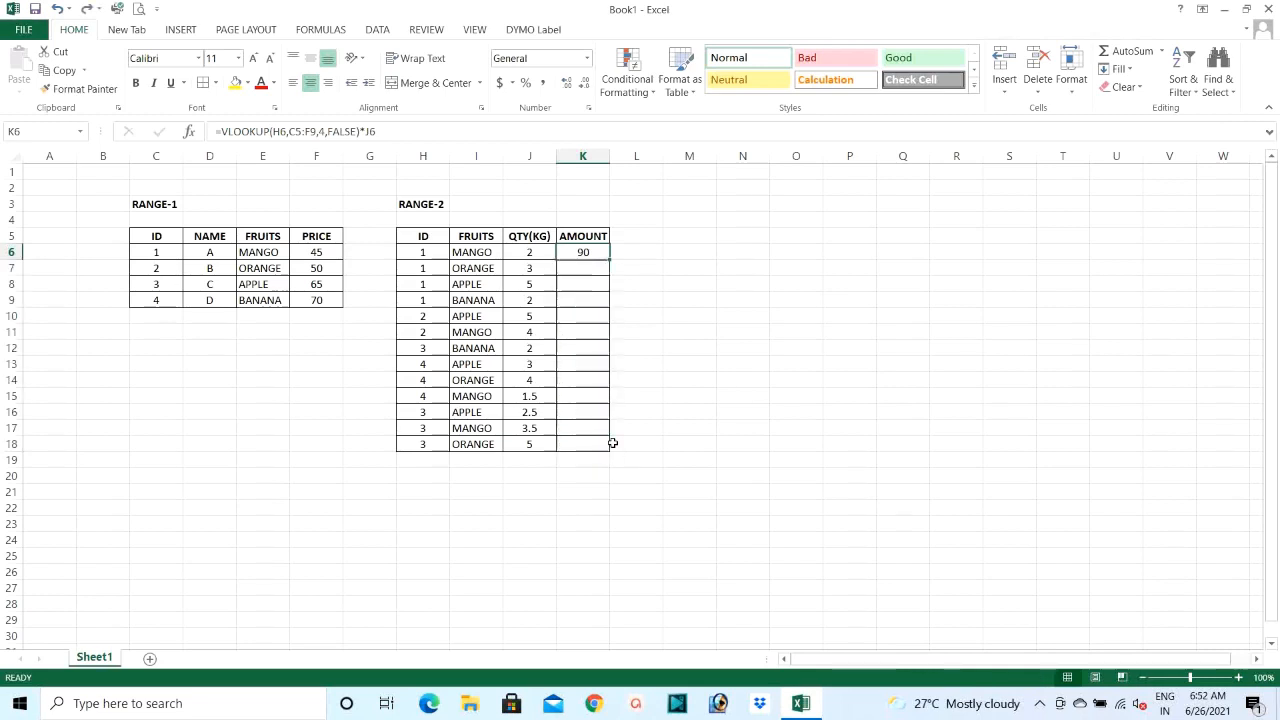
double_click(583, 251)
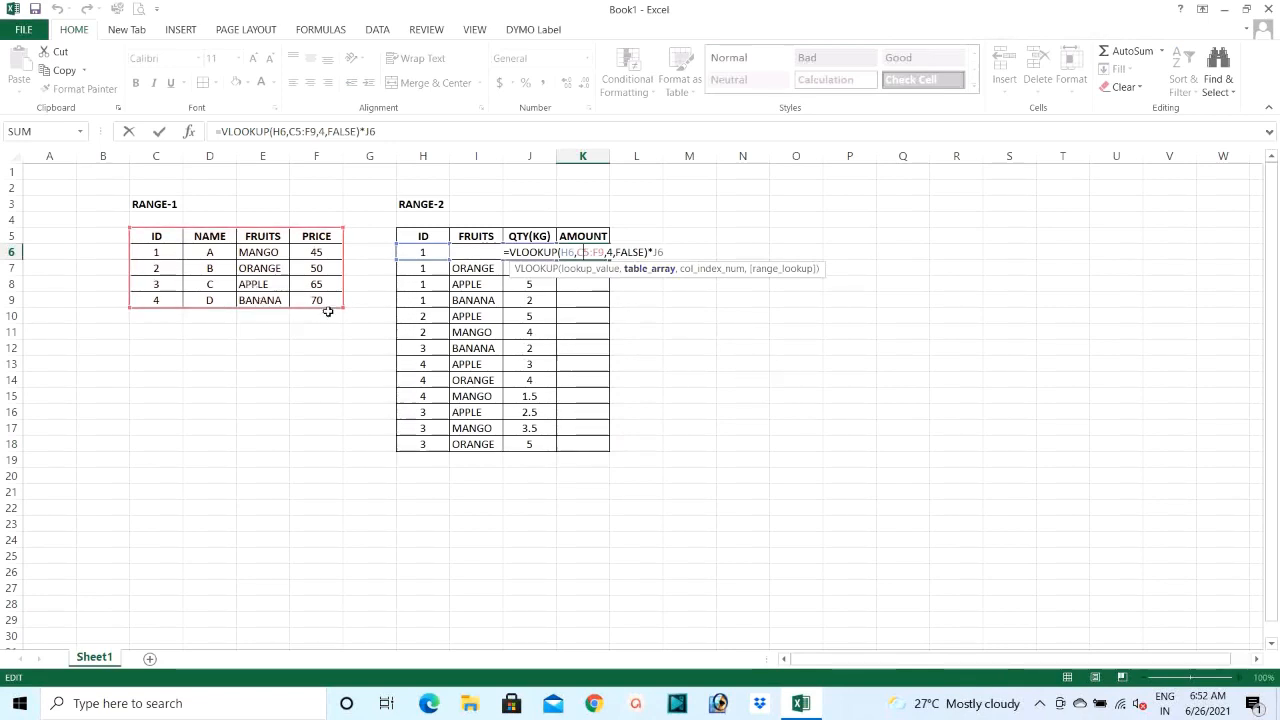
key("Escape")
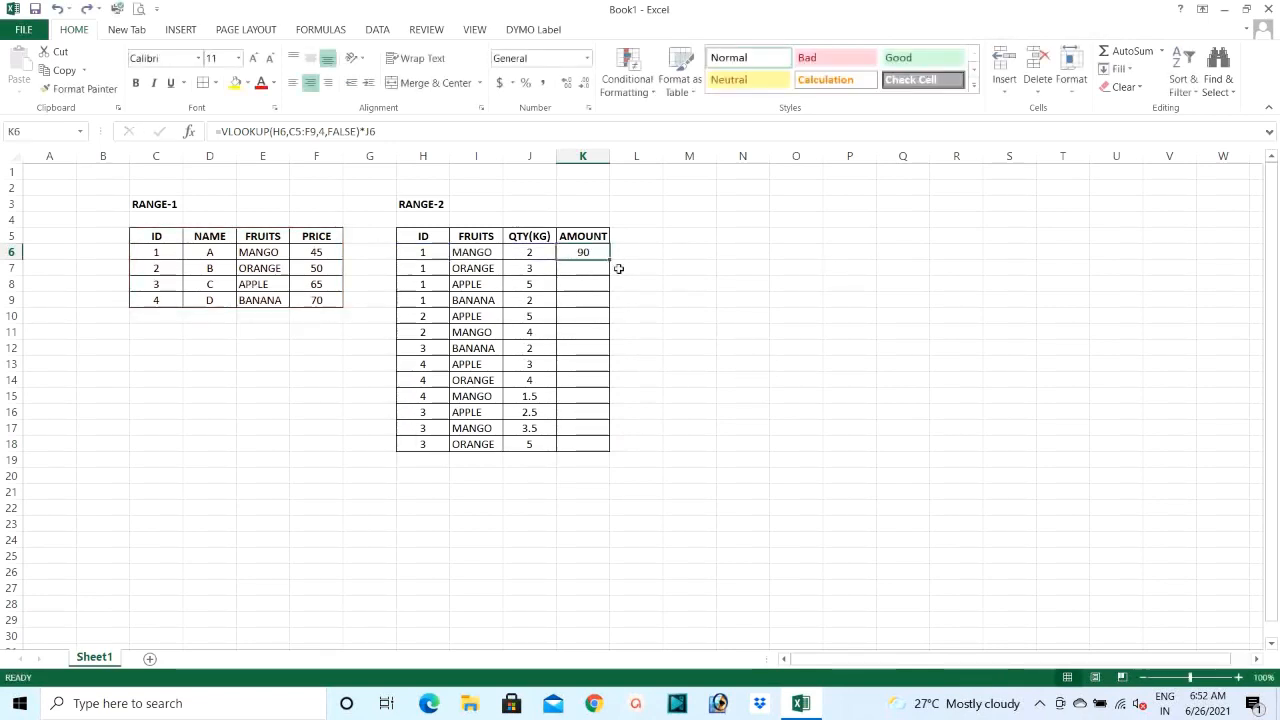
Step: Refill K7:K18 from K6 to examine the table ranges in K7, K8, K9 and K18, and undo the fill
double_click(609, 260)
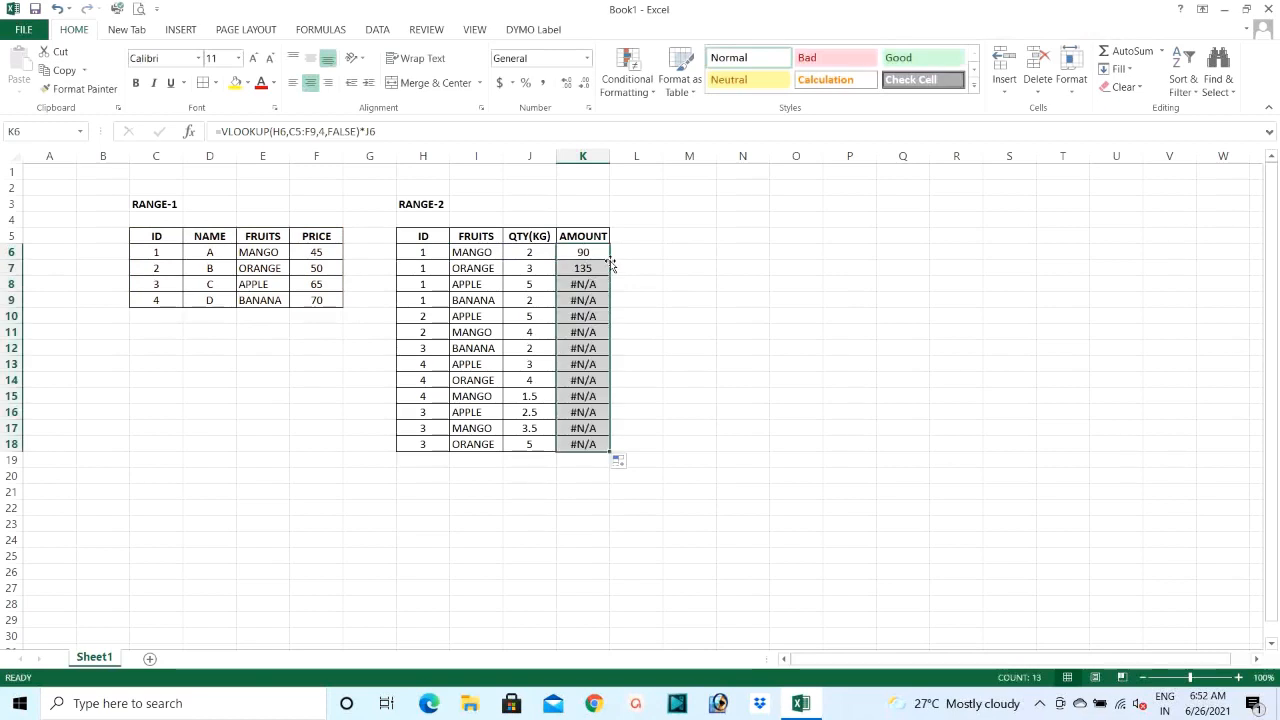
left_click(582, 271)
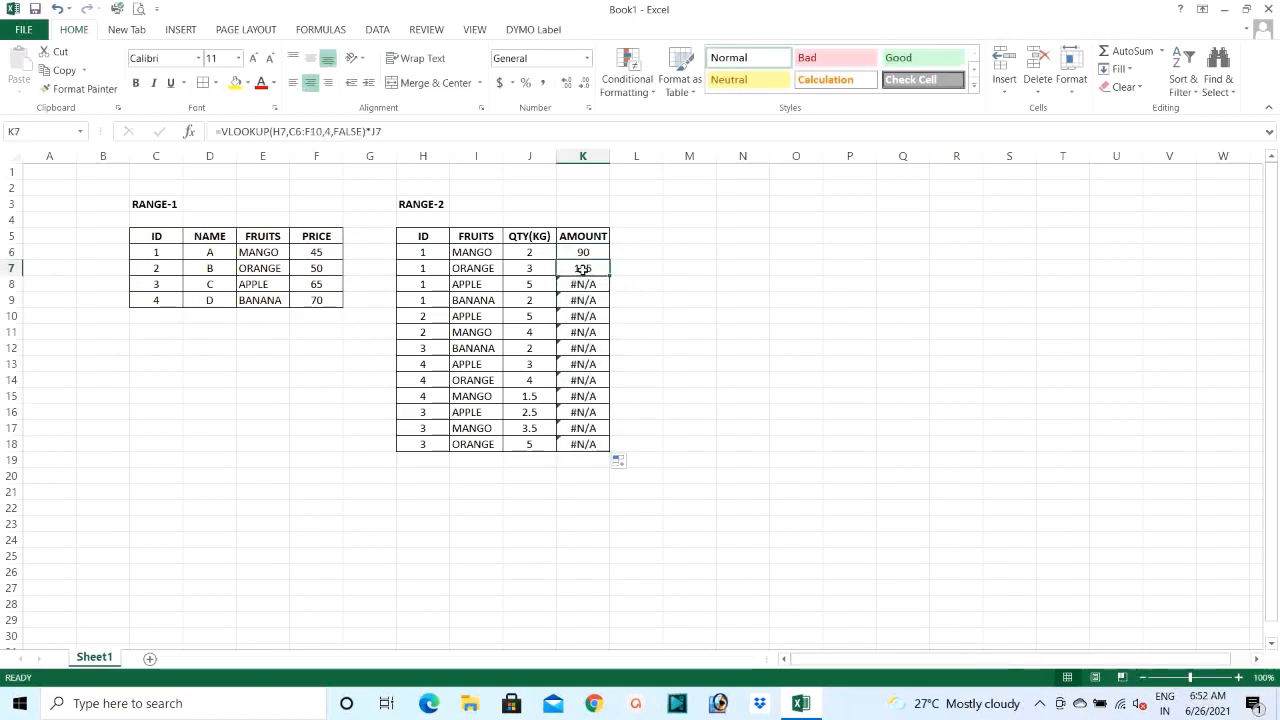
double_click(582, 268)
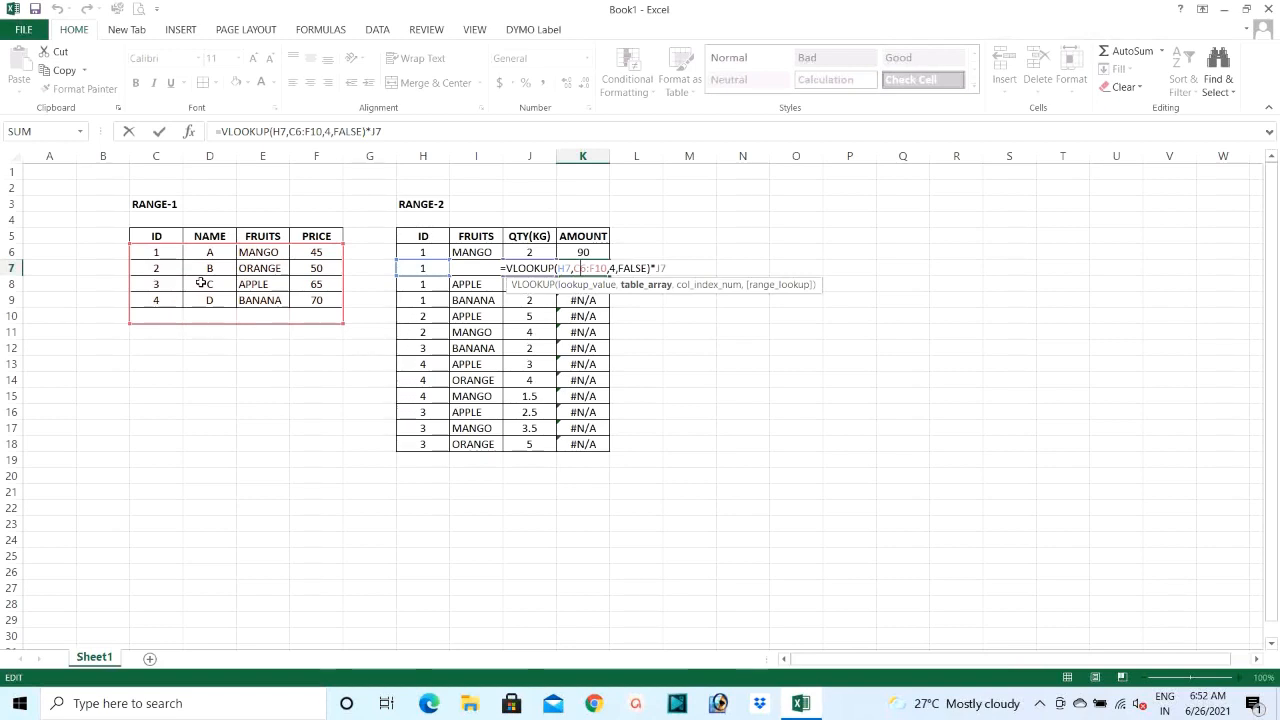
key("Return")
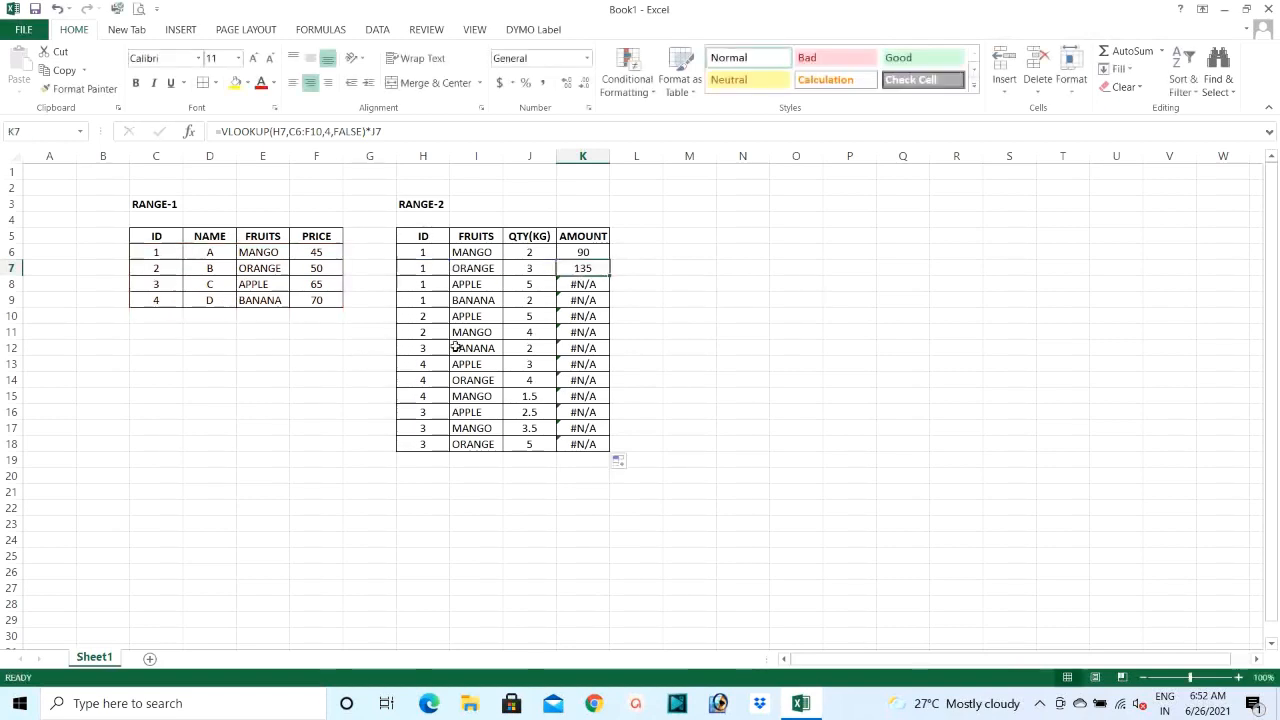
double_click(582, 284)
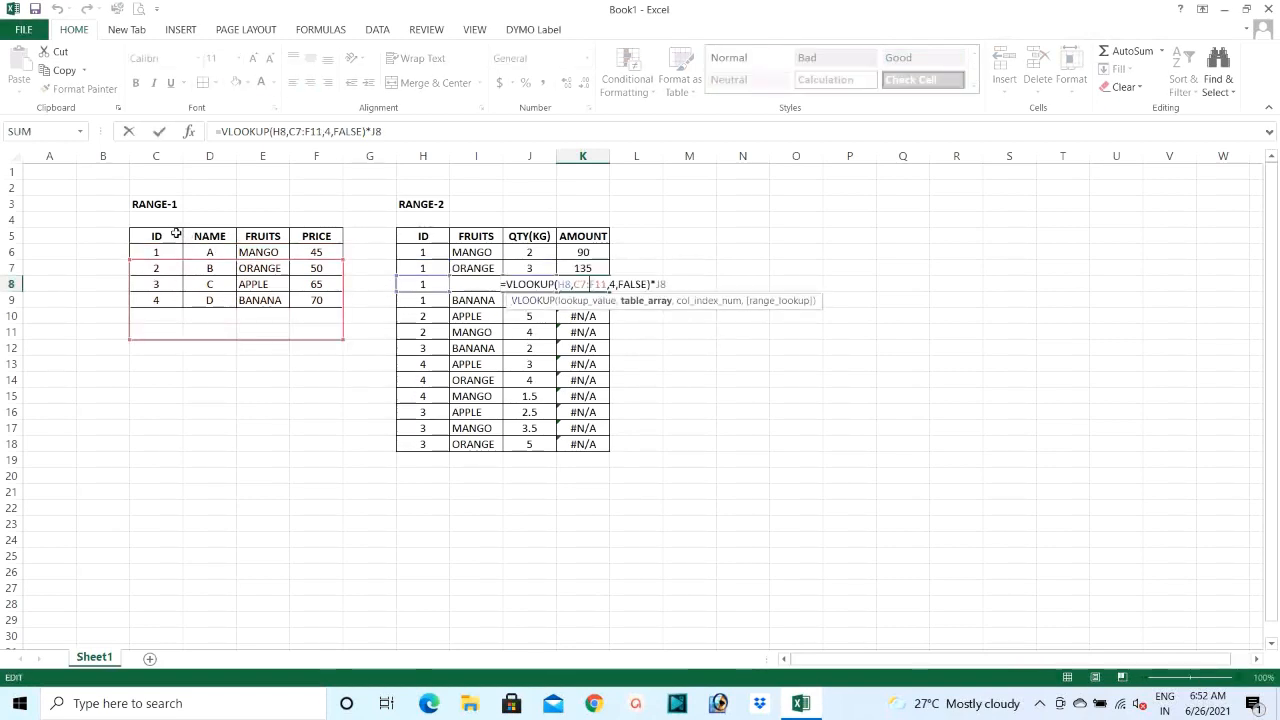
key("Return")
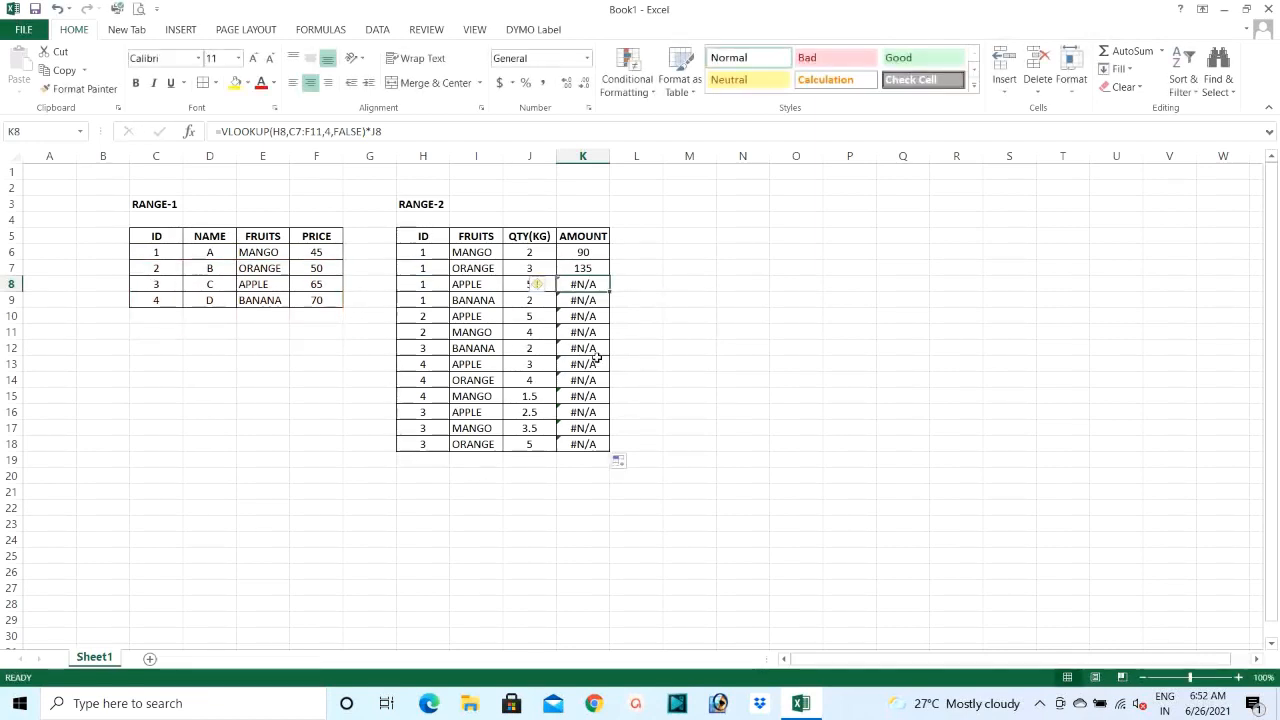
double_click(582, 300)
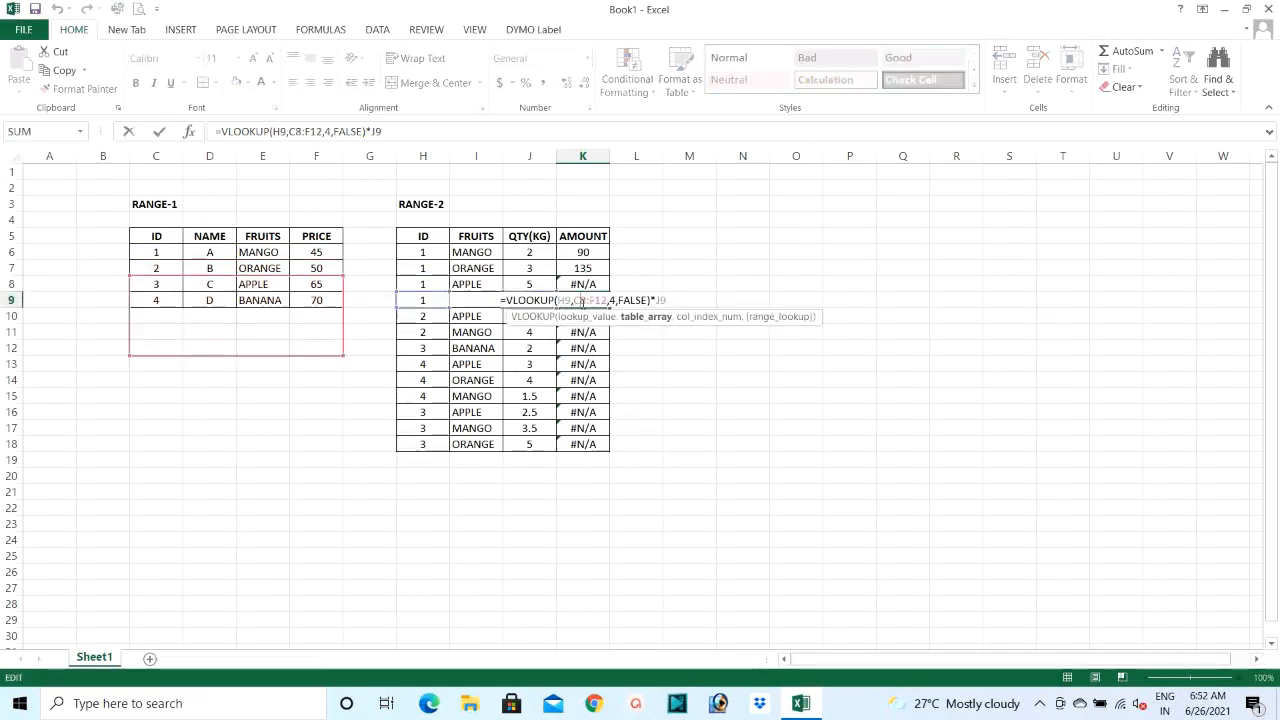
key("Escape")
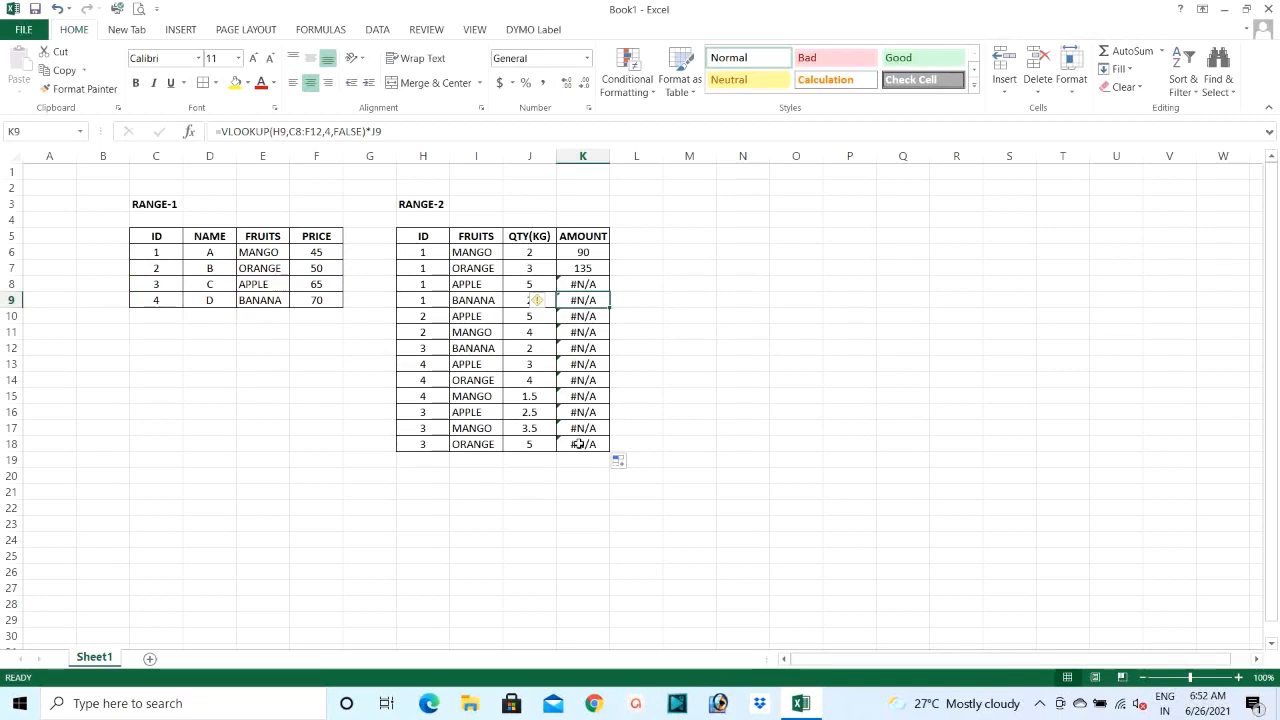
double_click(579, 444)
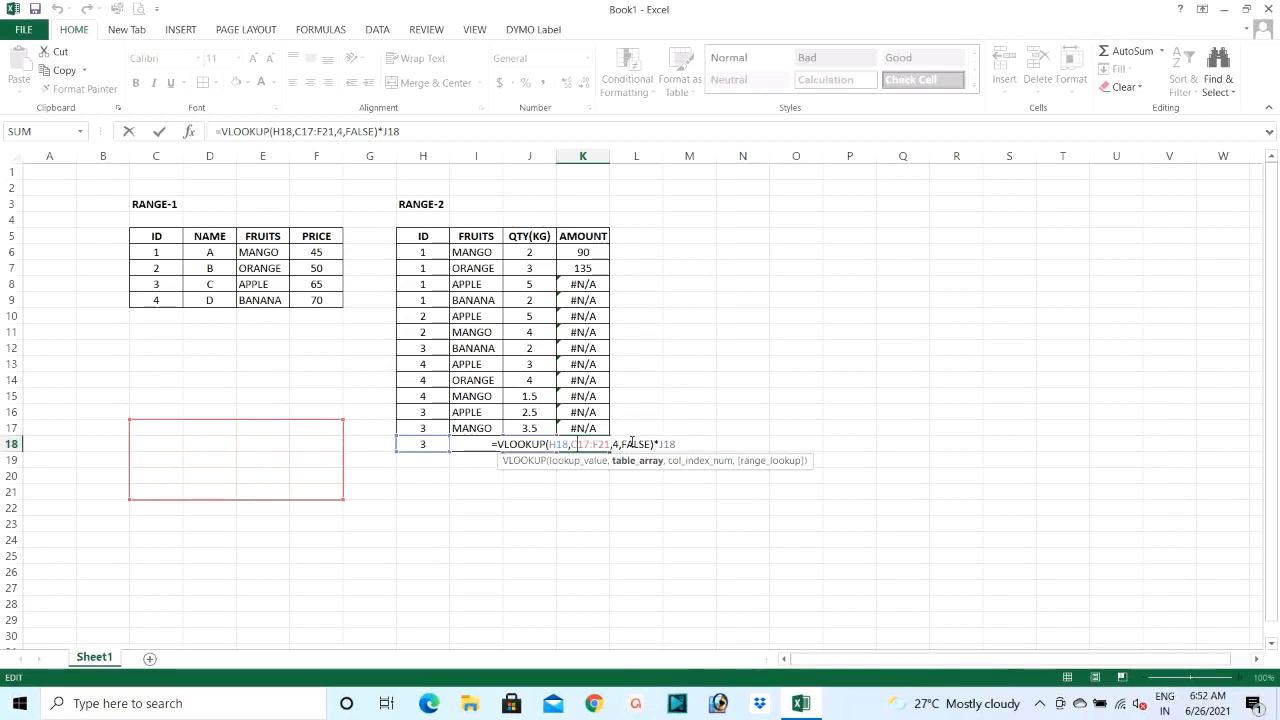
key("Escape")
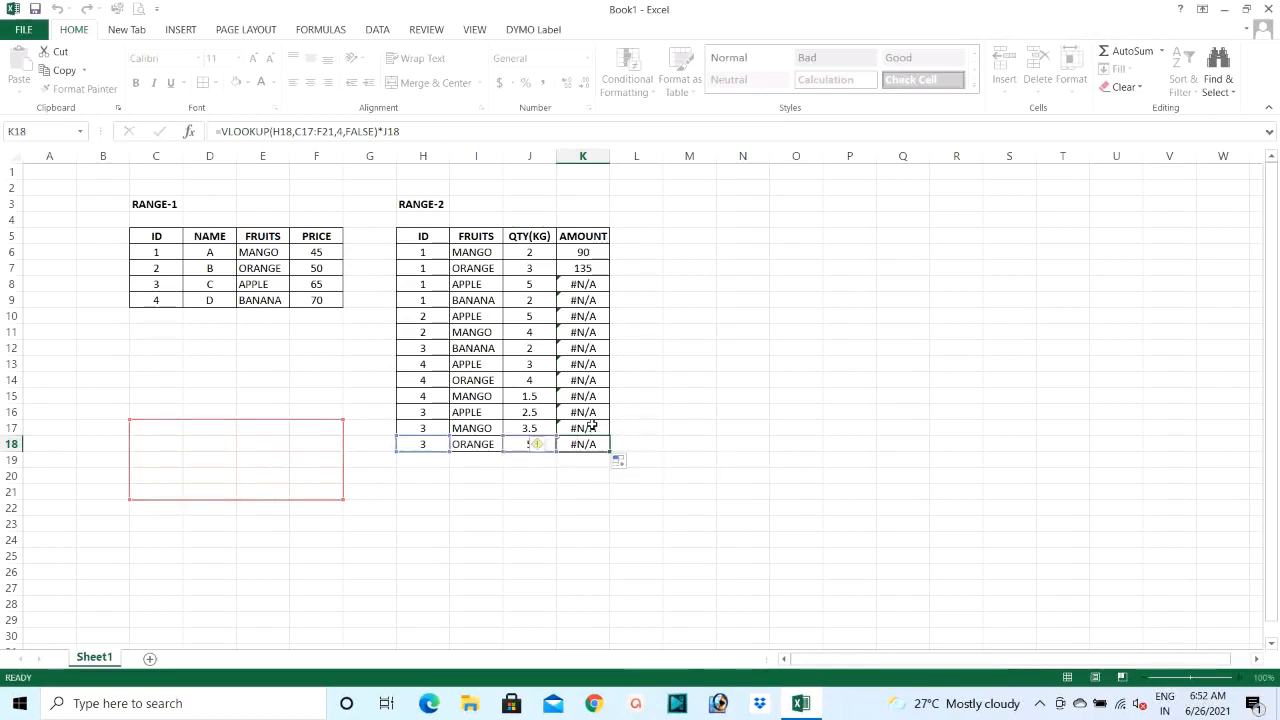
key("ctrl+z")
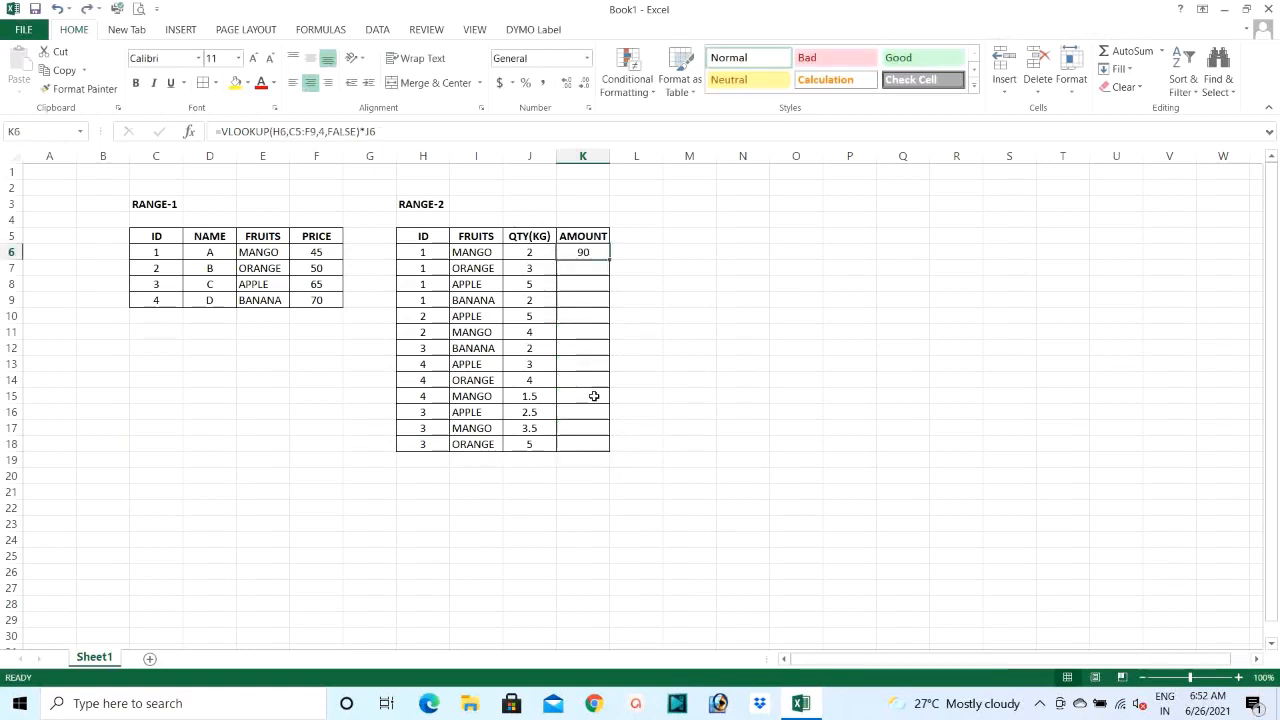
Step: Make the table array in the K6 formula absolute as $C$5:$F$9 and fill the formula down to K18
double_click(583, 252)
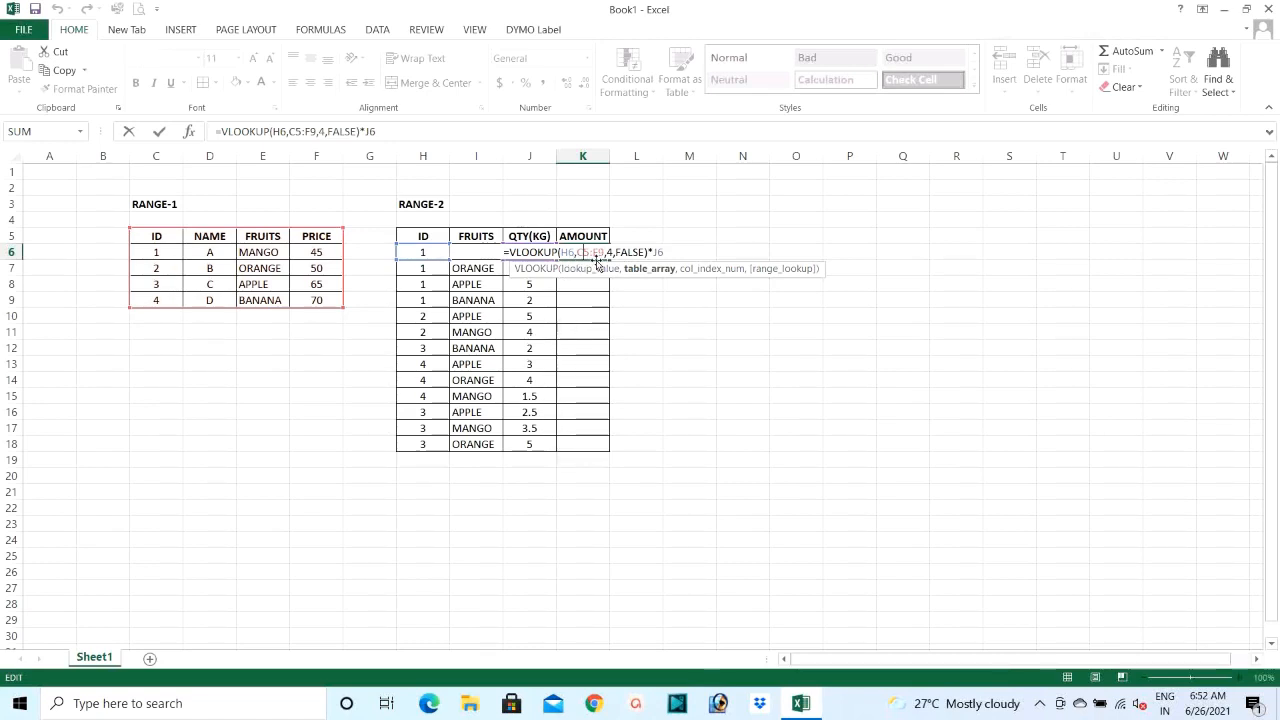
key("F4")
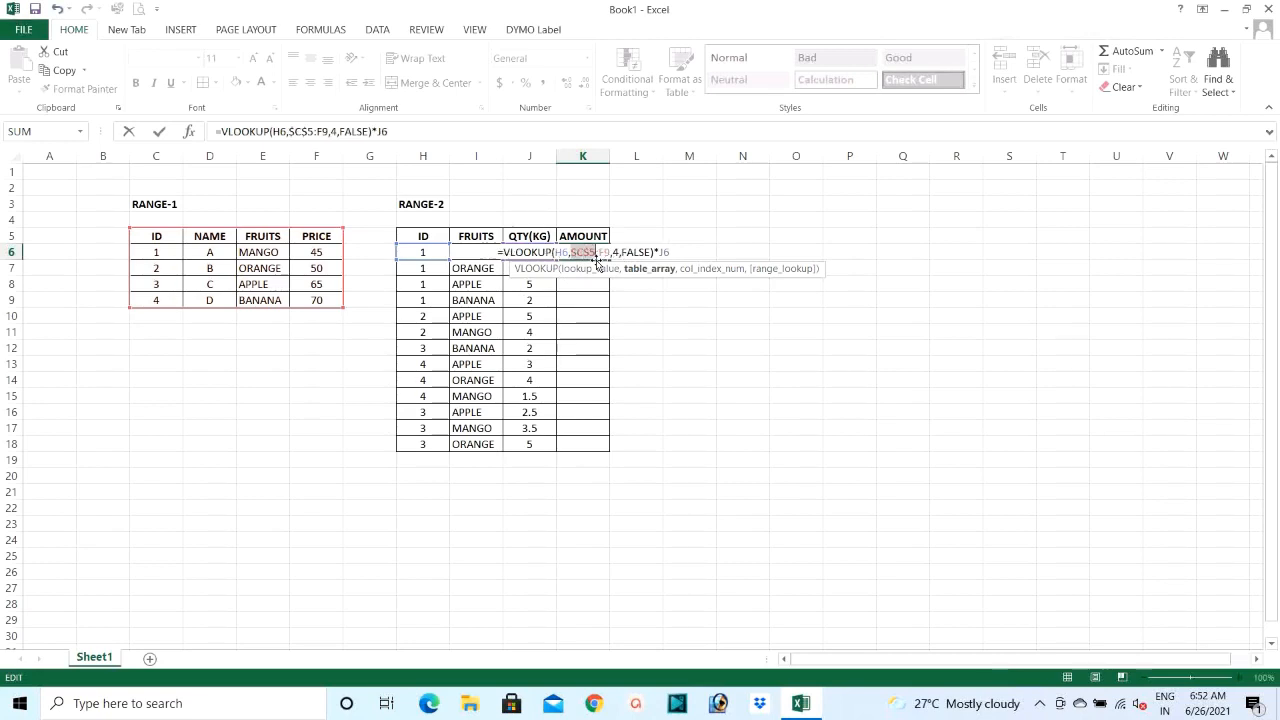
left_click(606, 252)
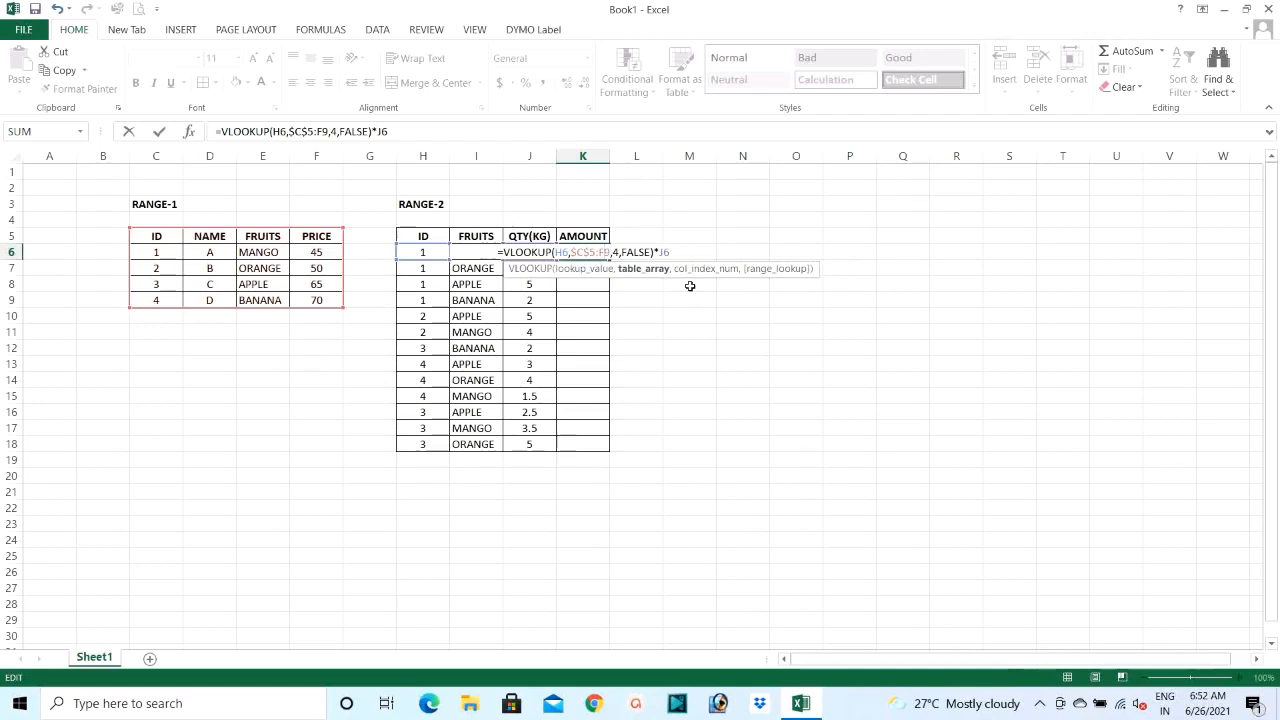
key("F4")
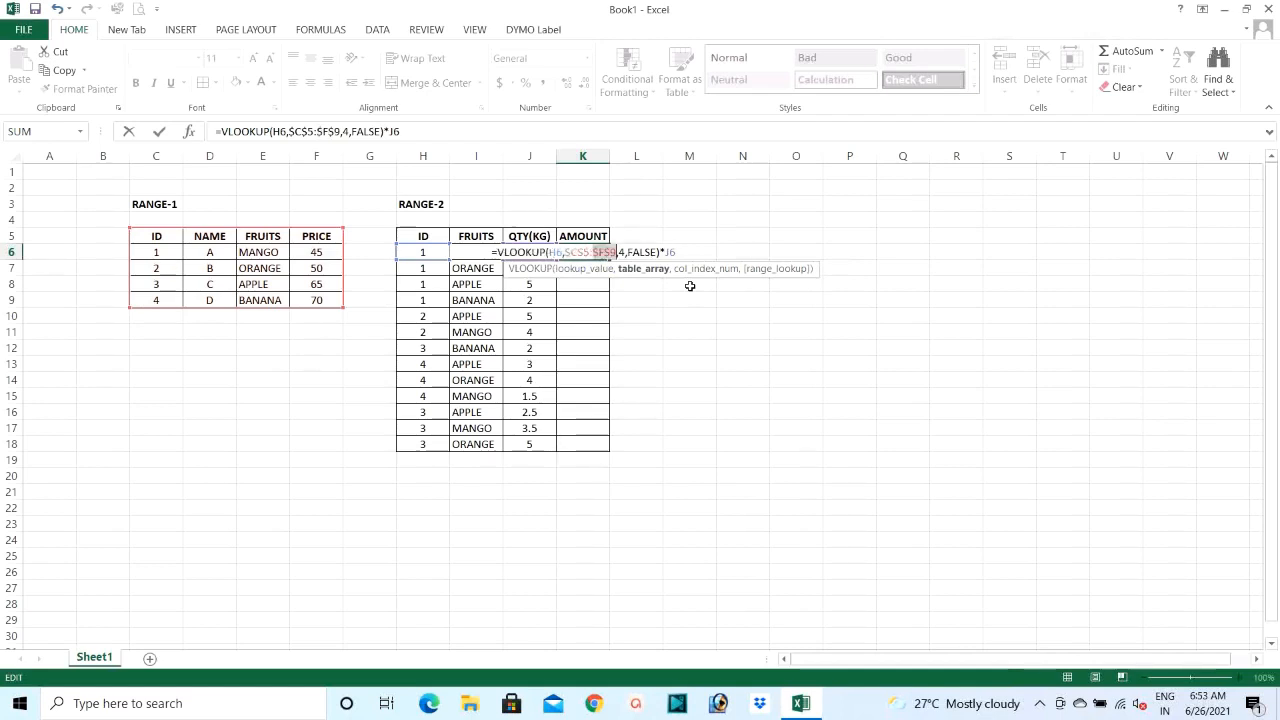
key("Return")
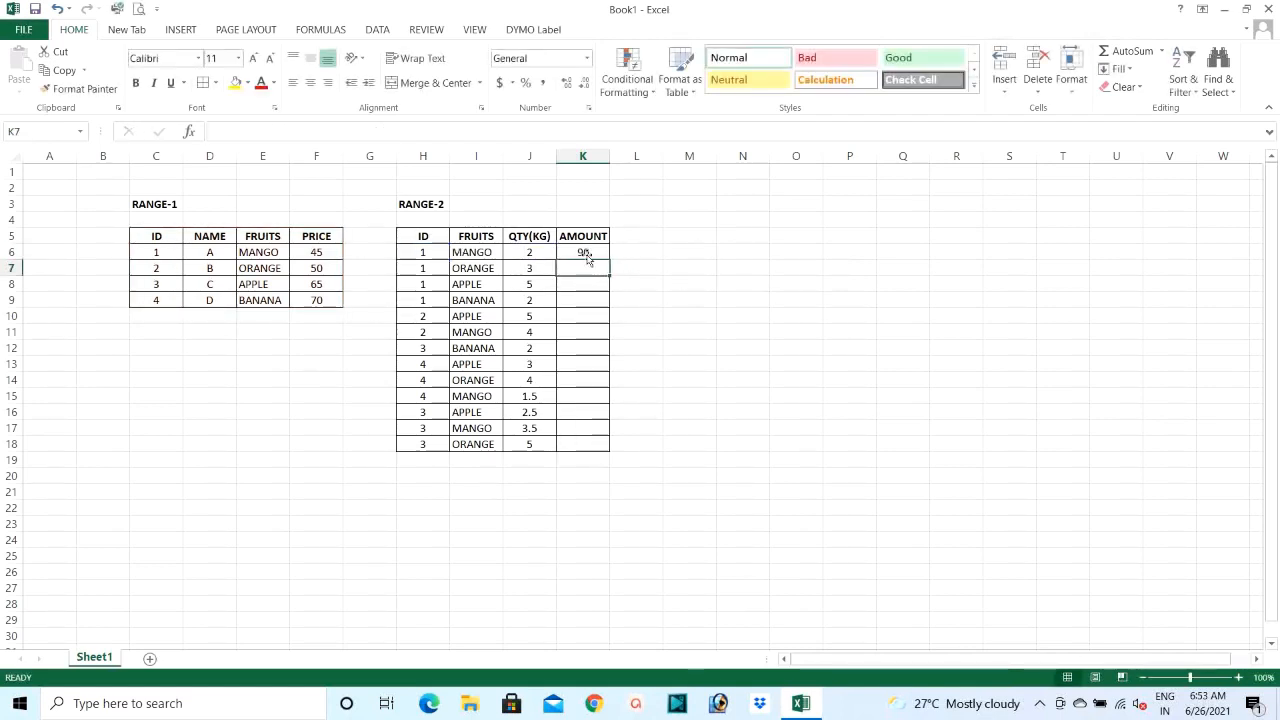
left_click(588, 257)
double_click(609, 260)
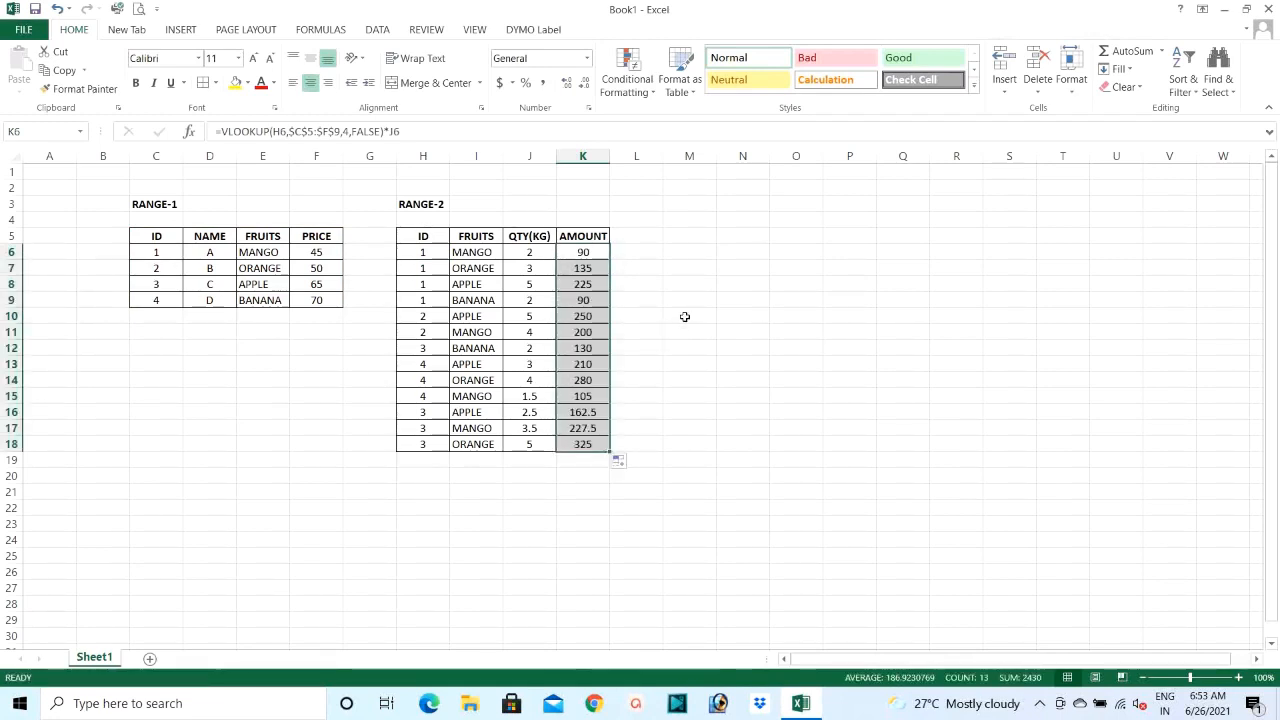
Step: Check the mango row and the VLOOKUP formula behind its amount in K6
left_click(475, 253)
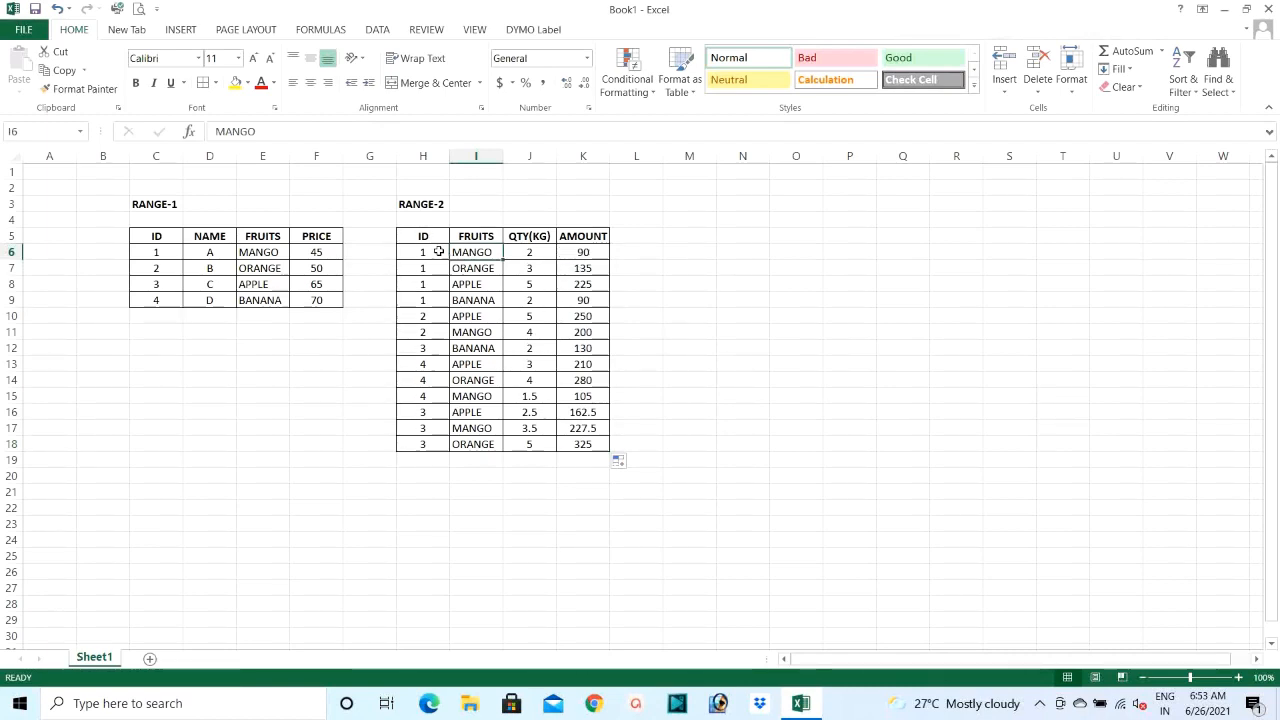
left_click(581, 254)
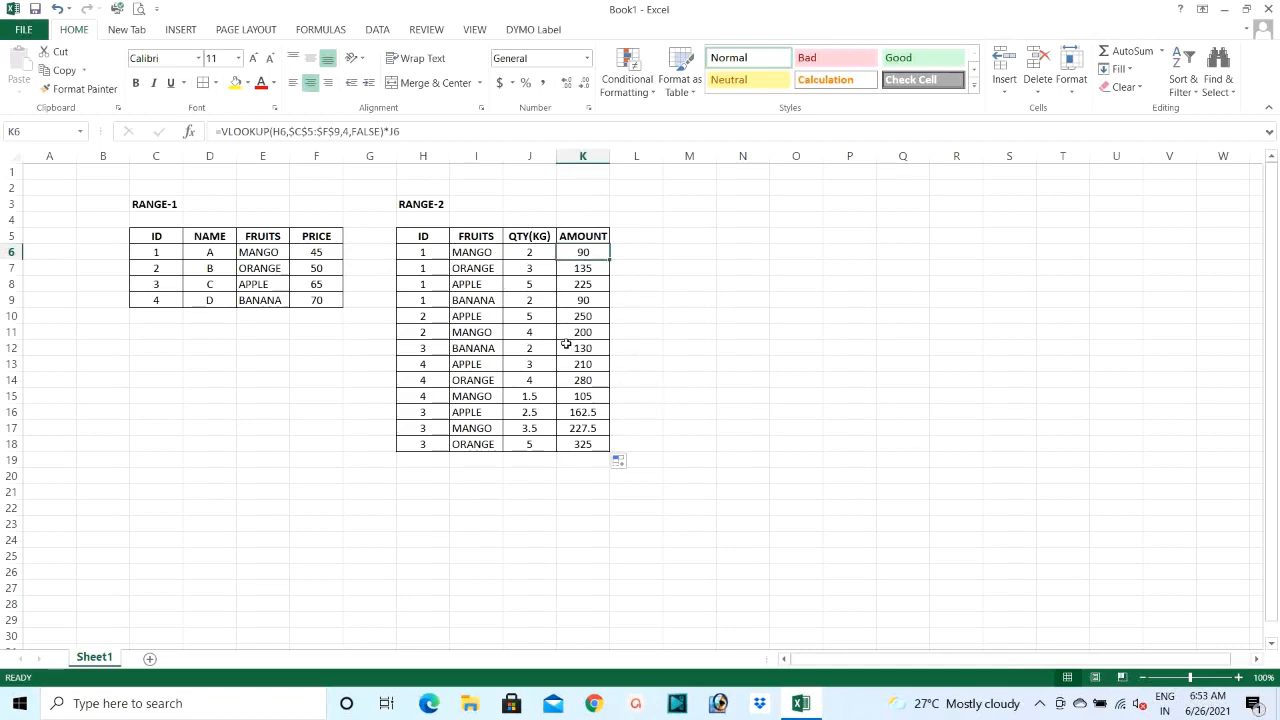
Step: Create a PivotTable from RANGE-1 (C5:F9) at M5 of the existing worksheet, adding the data to the Data Model
left_click(673, 235)
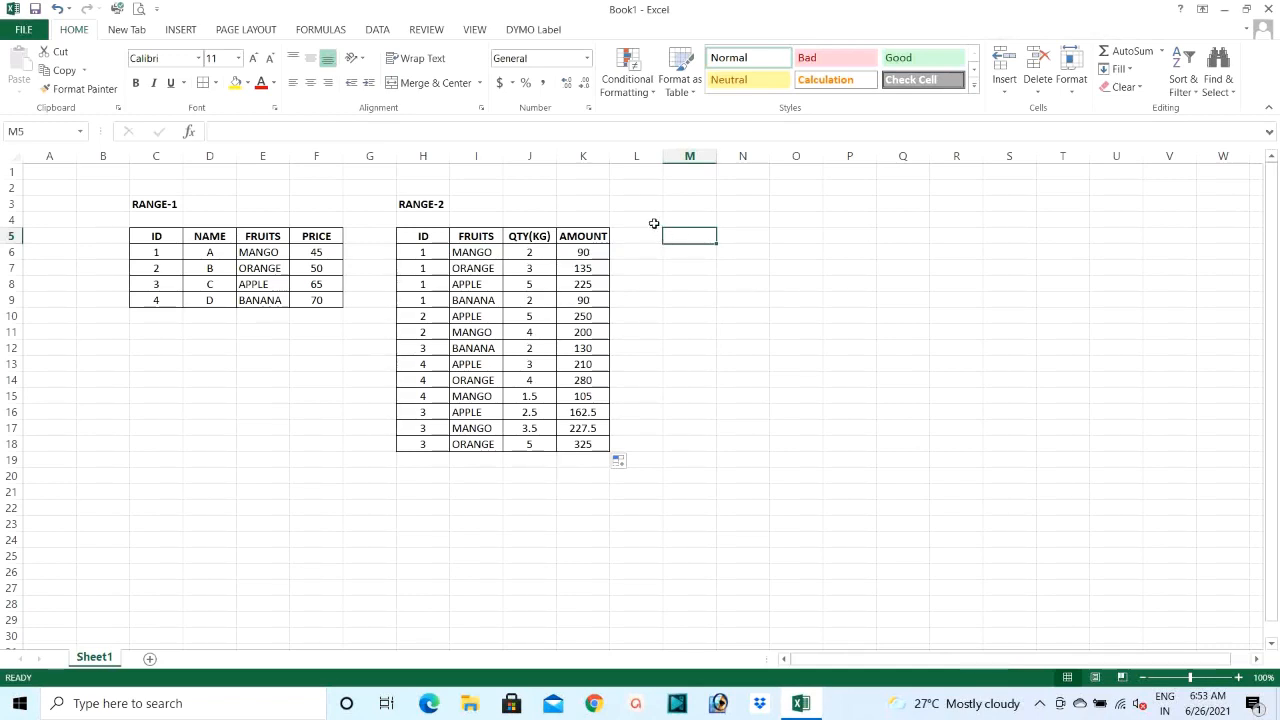
left_click(177, 32)
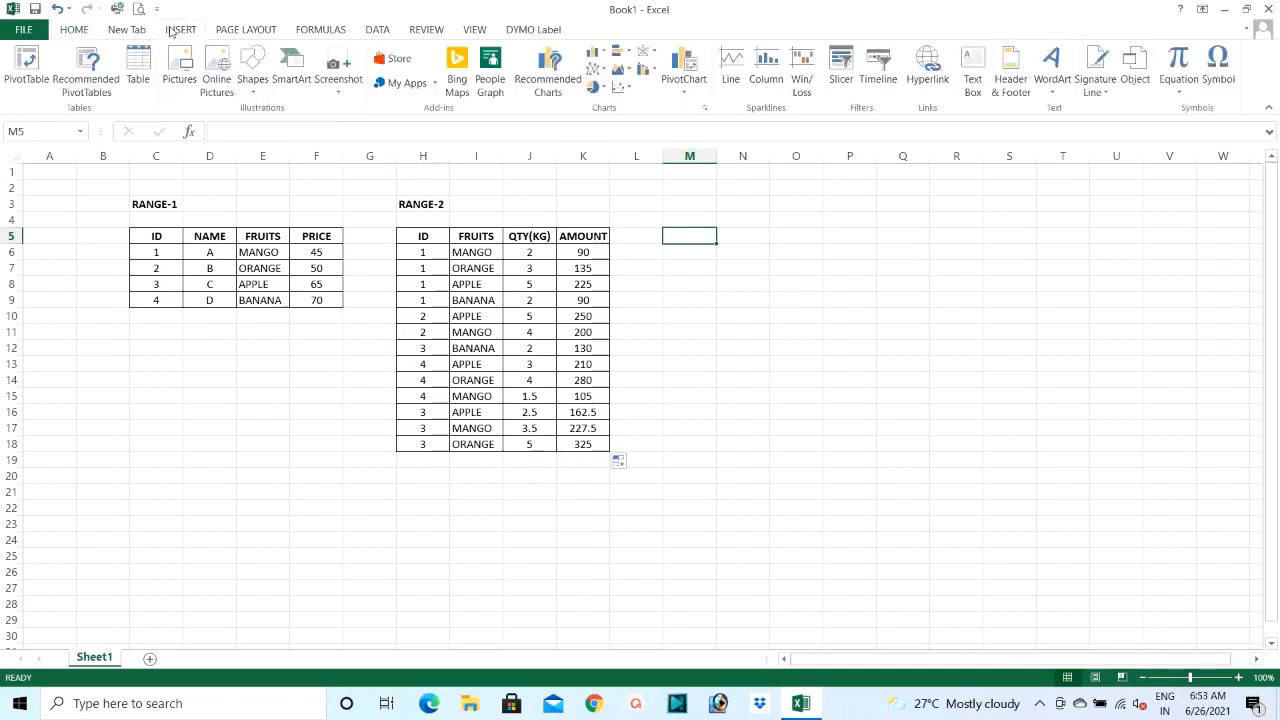
left_click(28, 78)
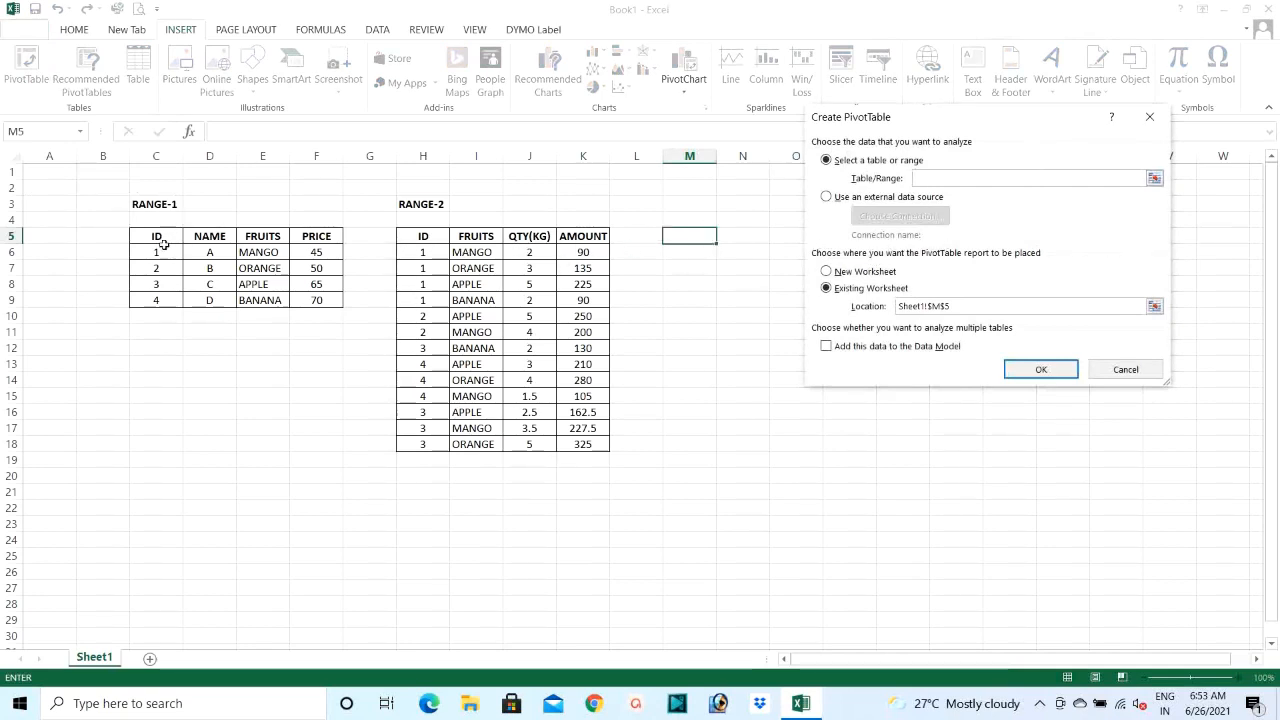
left_click_drag(156, 237, 314, 299)
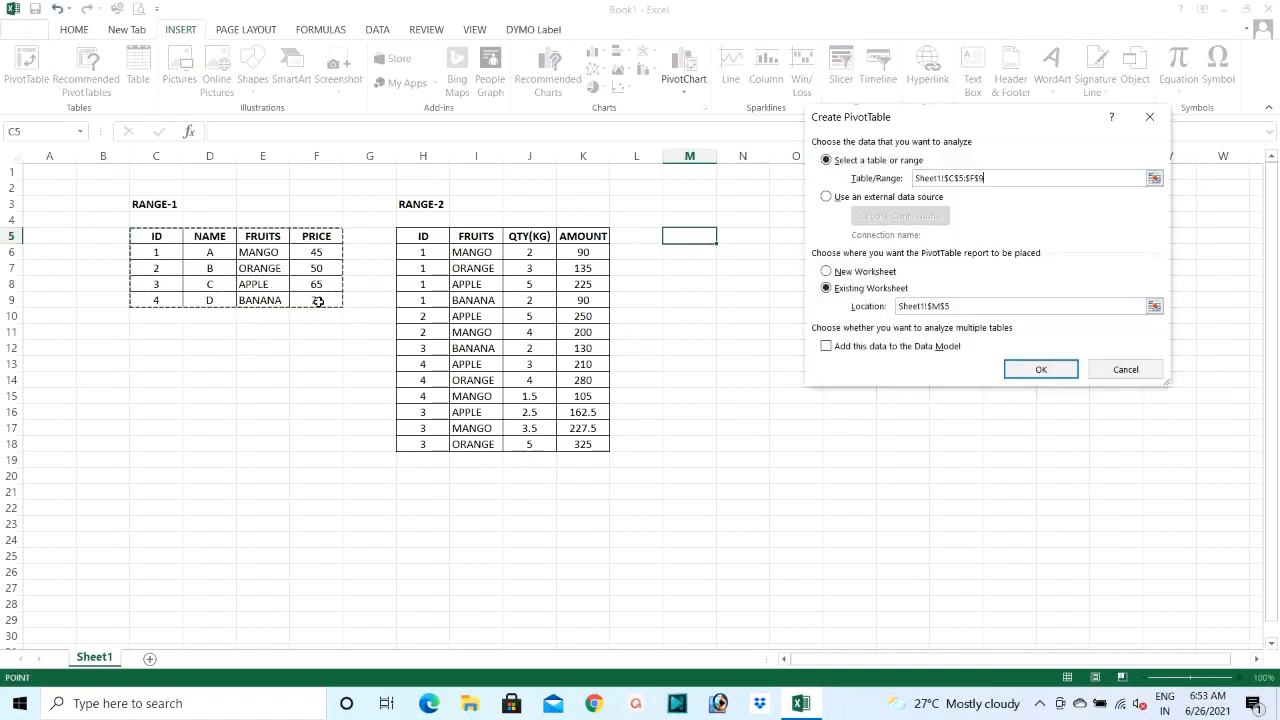
left_click(826, 347)
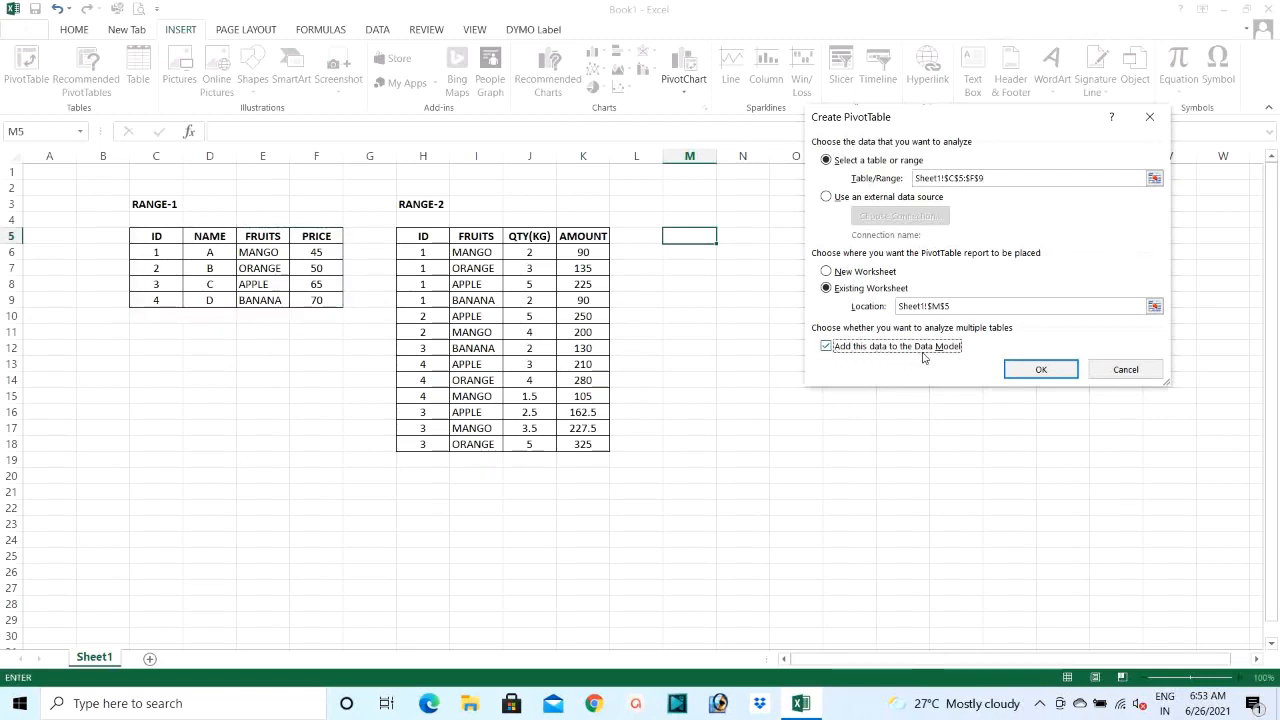
left_click(1038, 370)
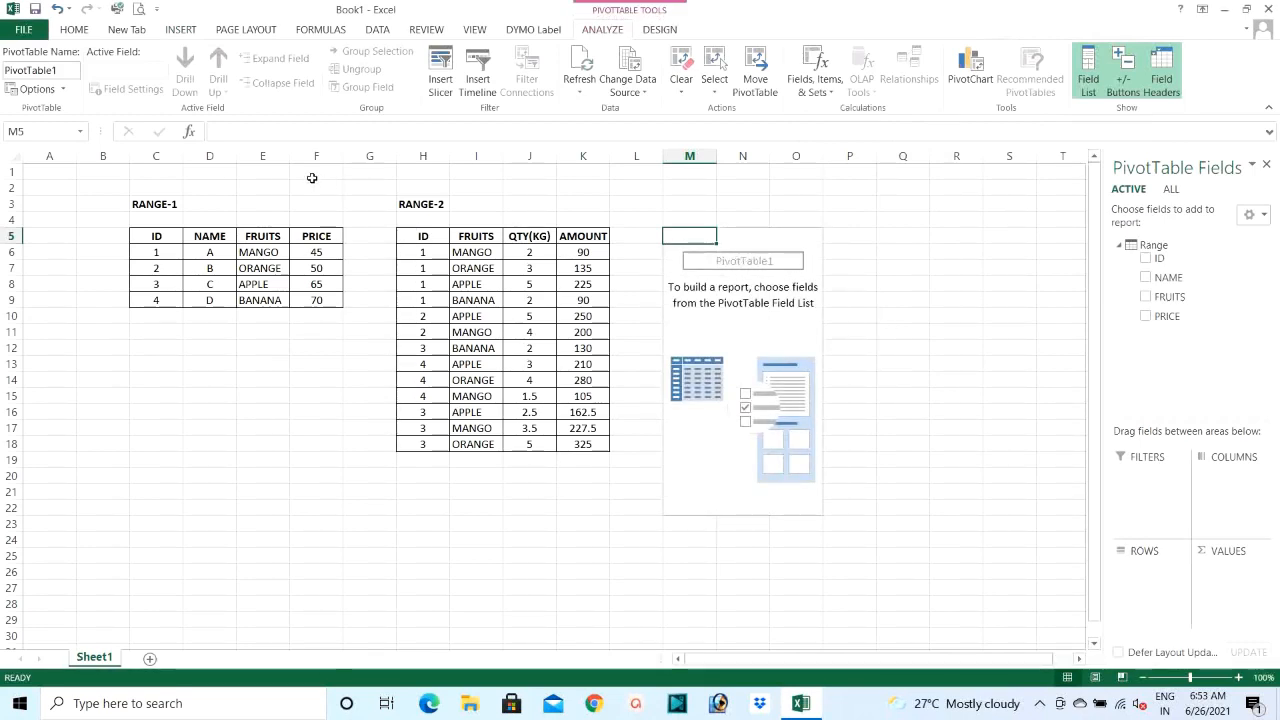
left_click(182, 32)
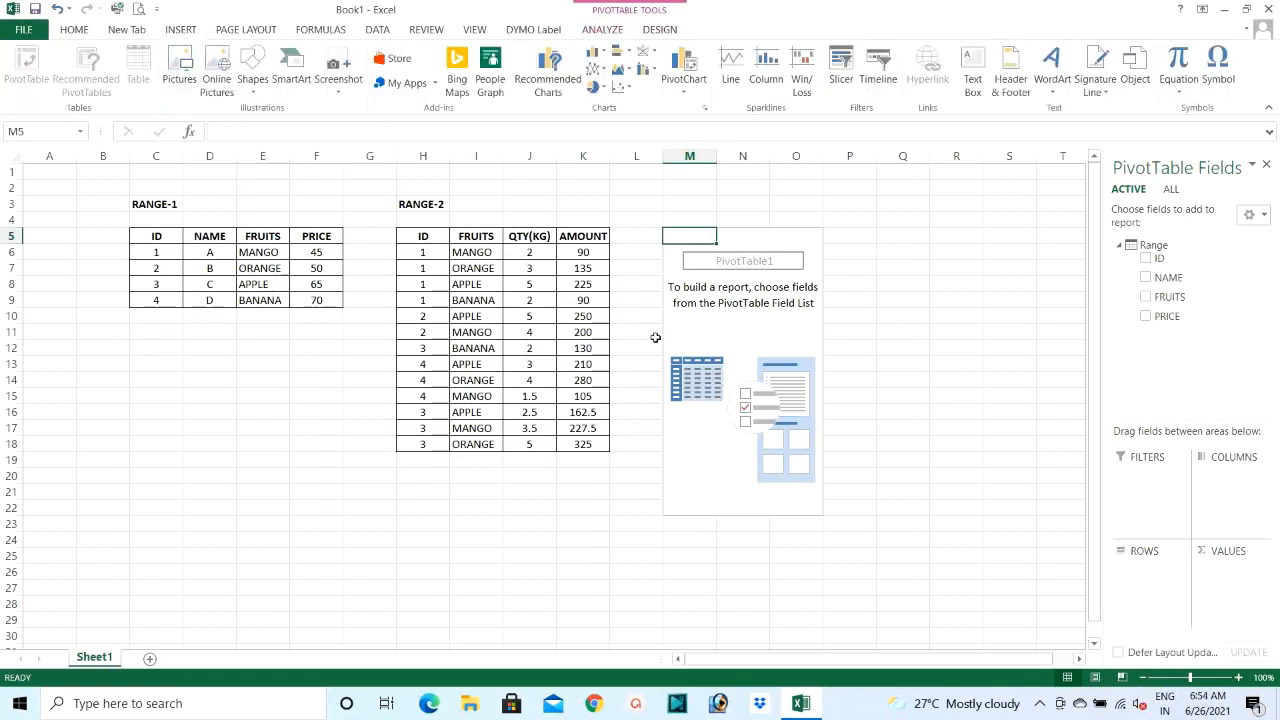
left_click(466, 254)
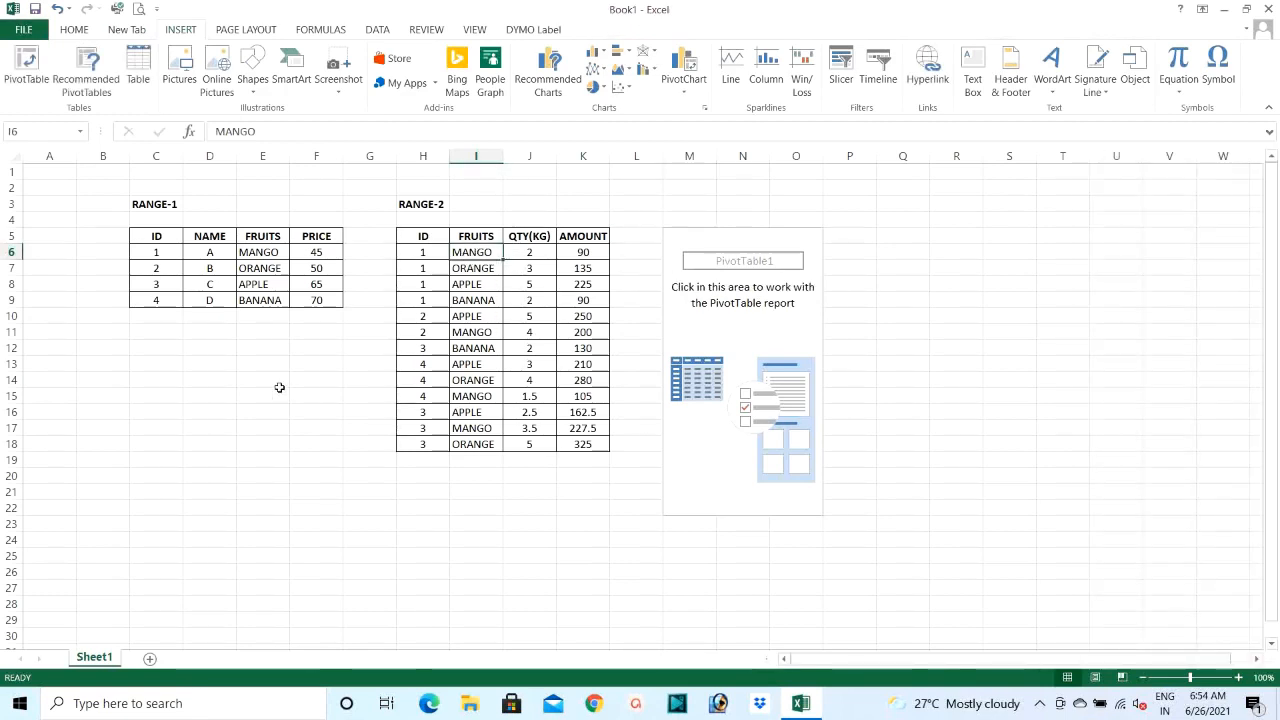
left_click(279, 387)
left_click(721, 250)
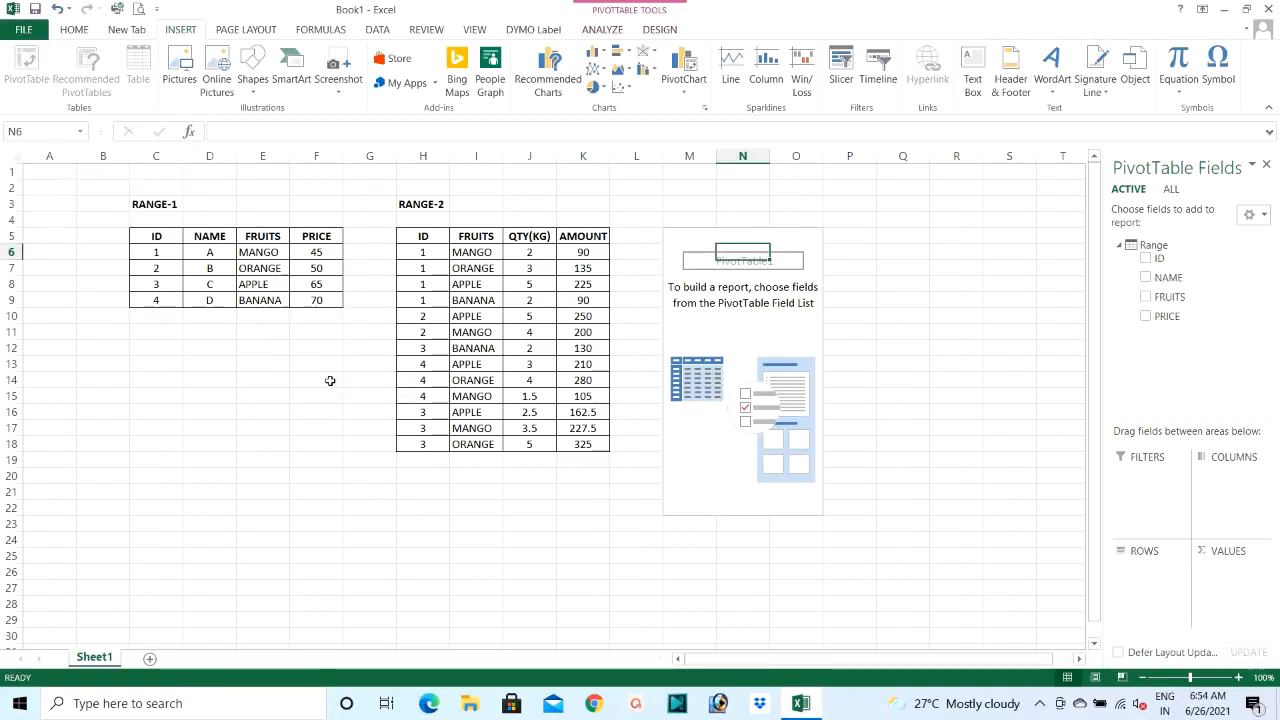
left_click(480, 238)
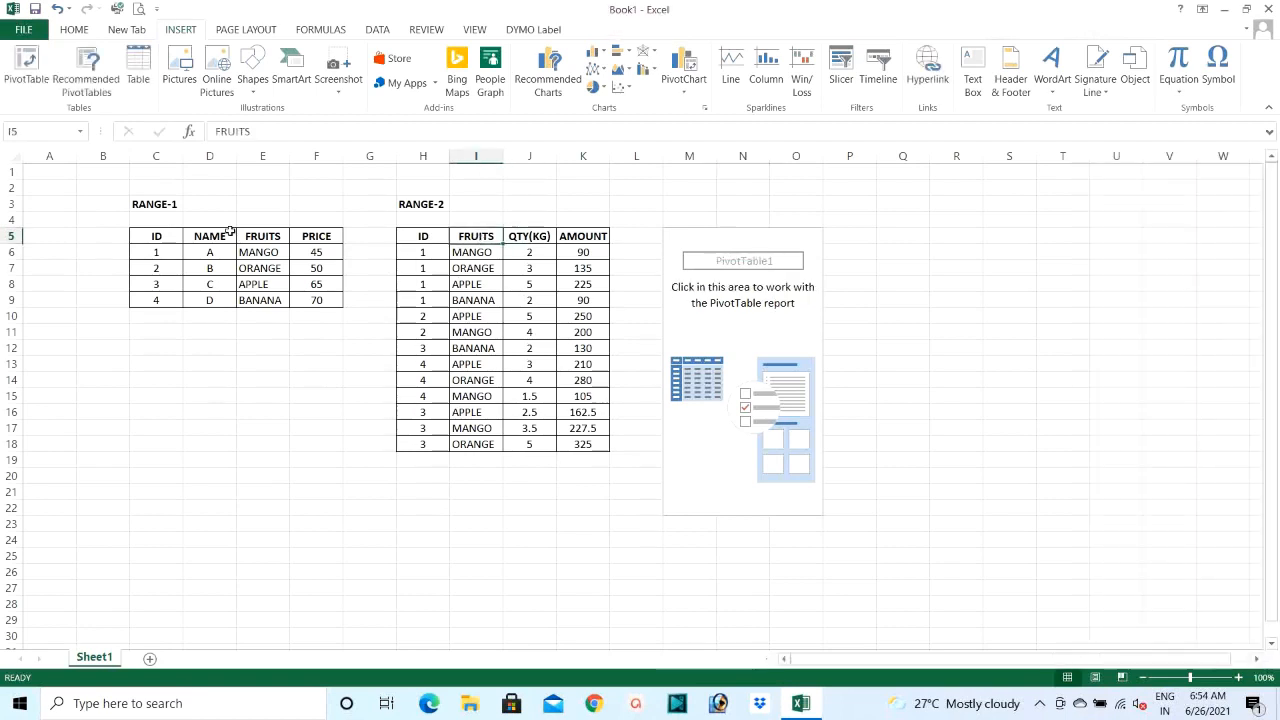
left_click(22, 67)
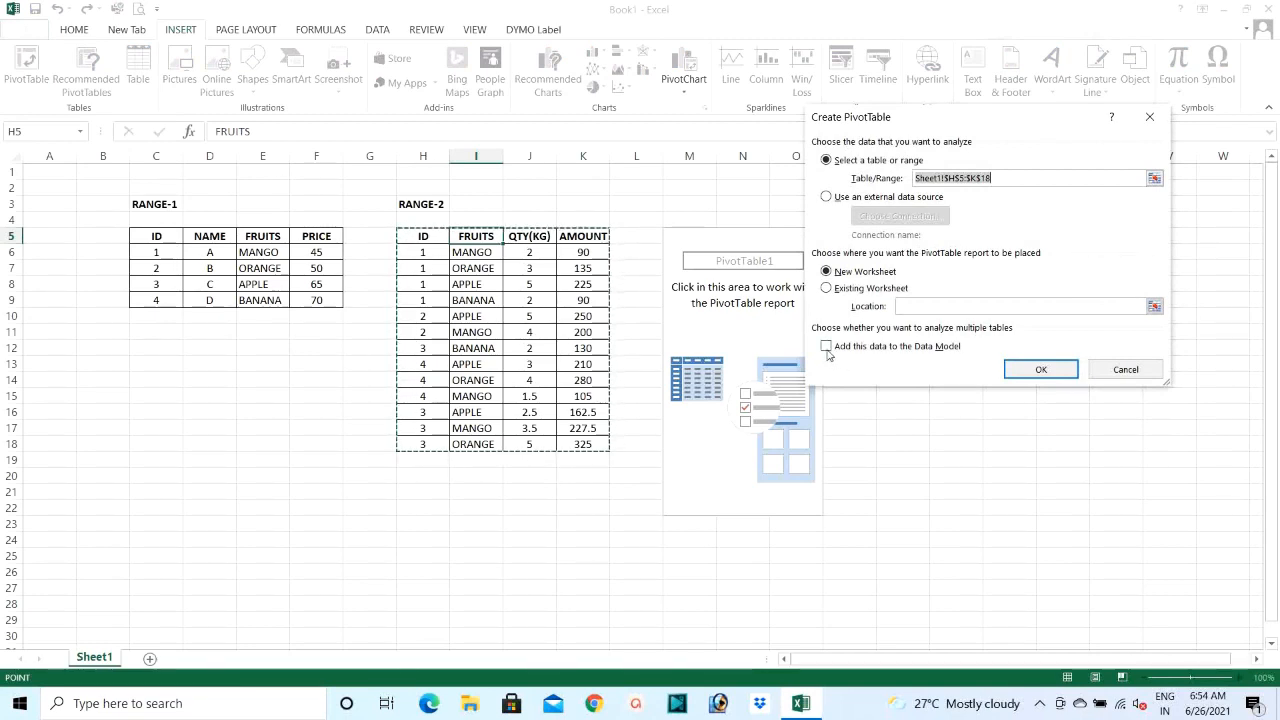
left_click(1125, 370)
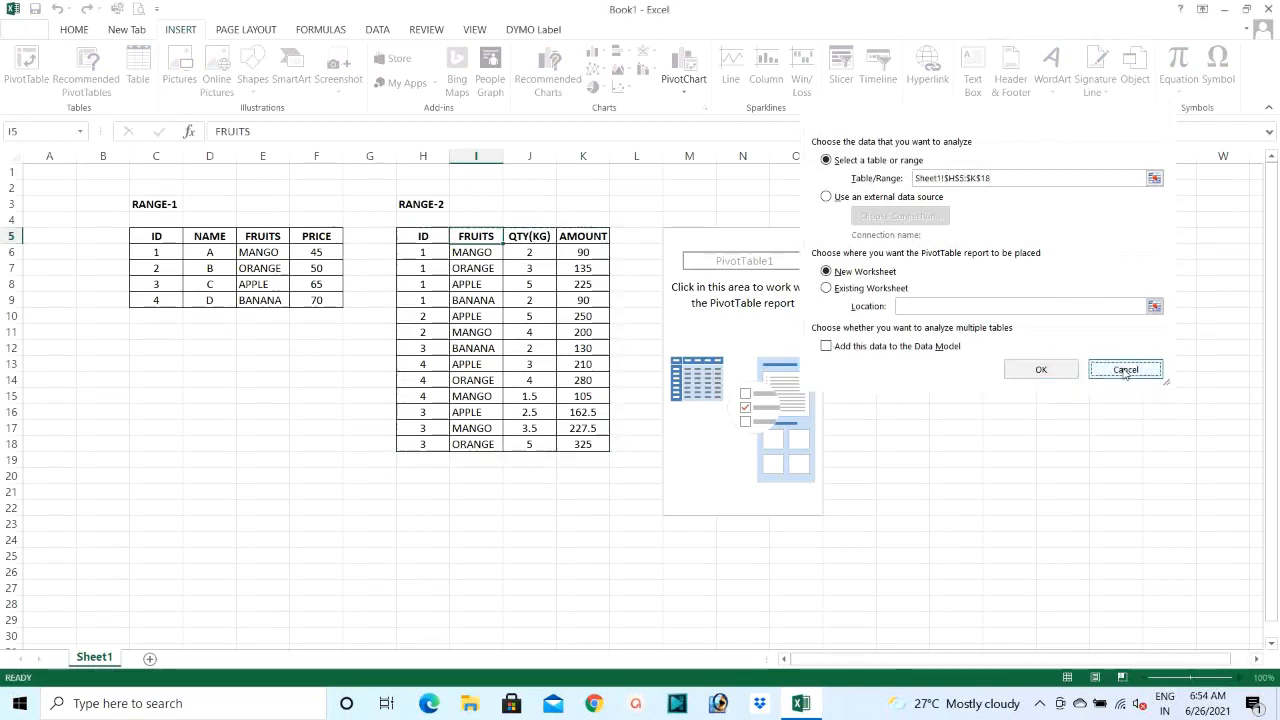
Step: Examine which source tables the M5 PivotTable's field list offers in its active and all-tables views
left_click(713, 241)
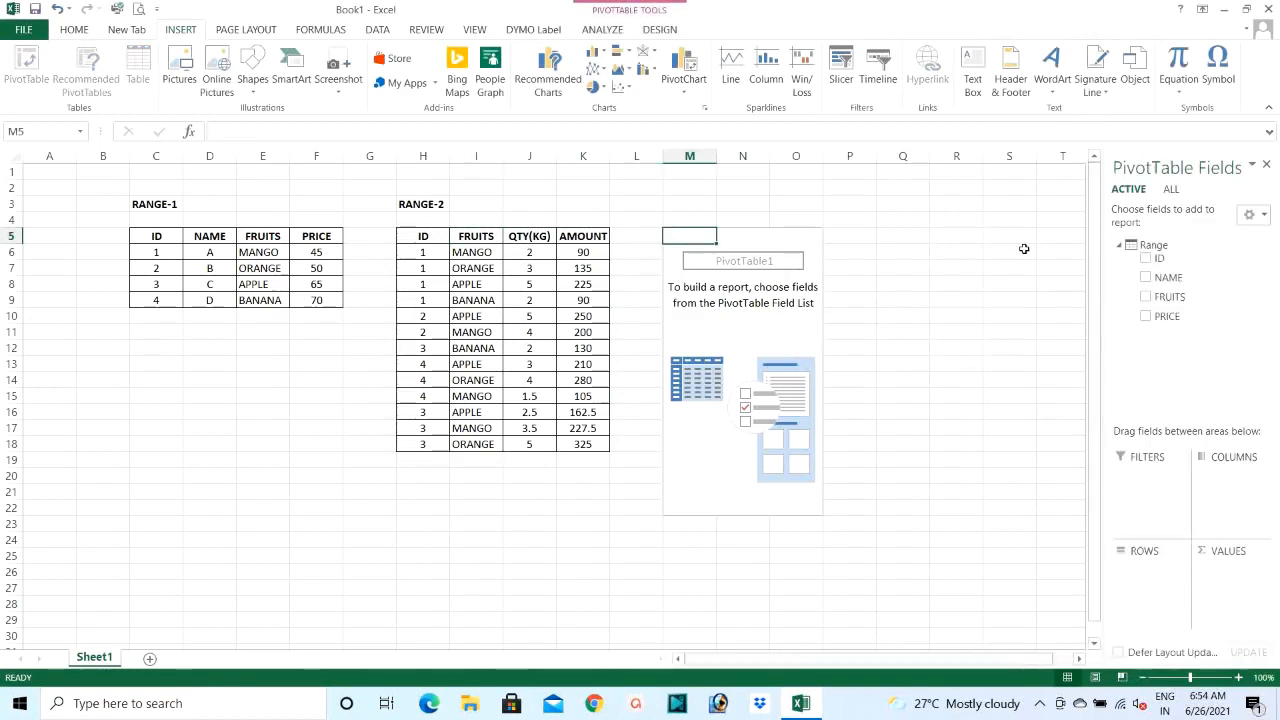
left_click(1172, 192)
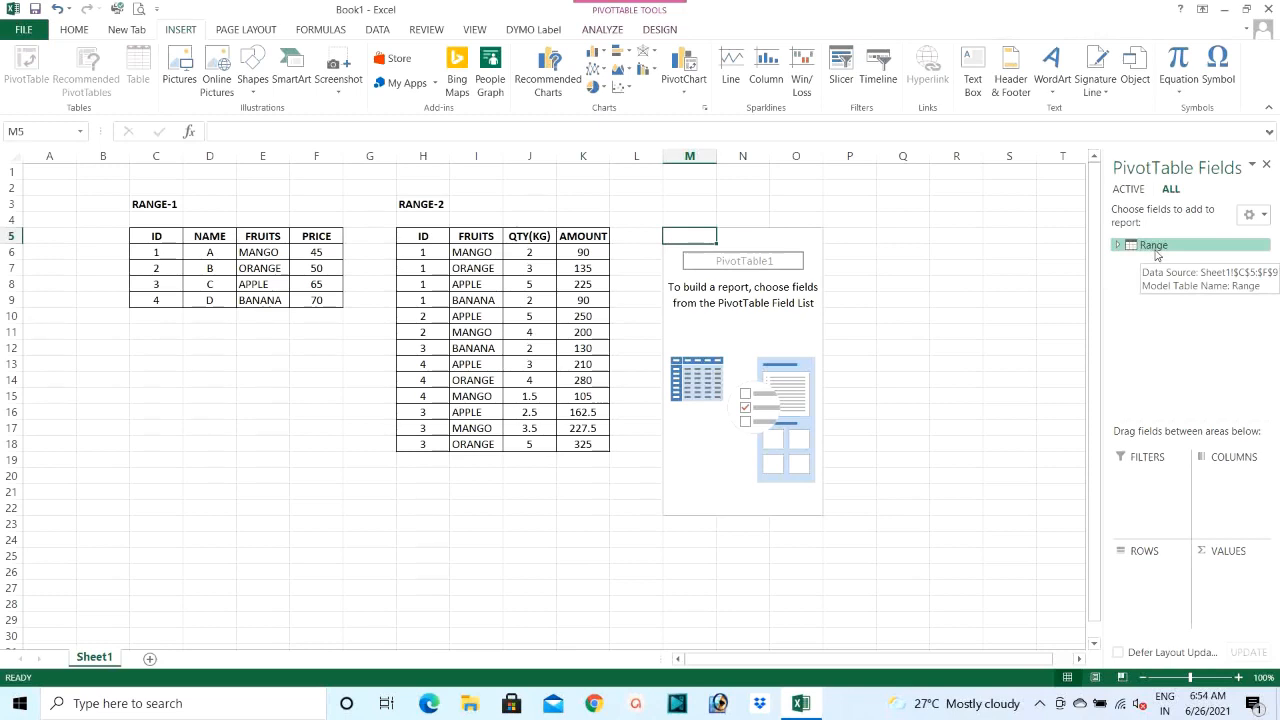
left_click(1128, 189)
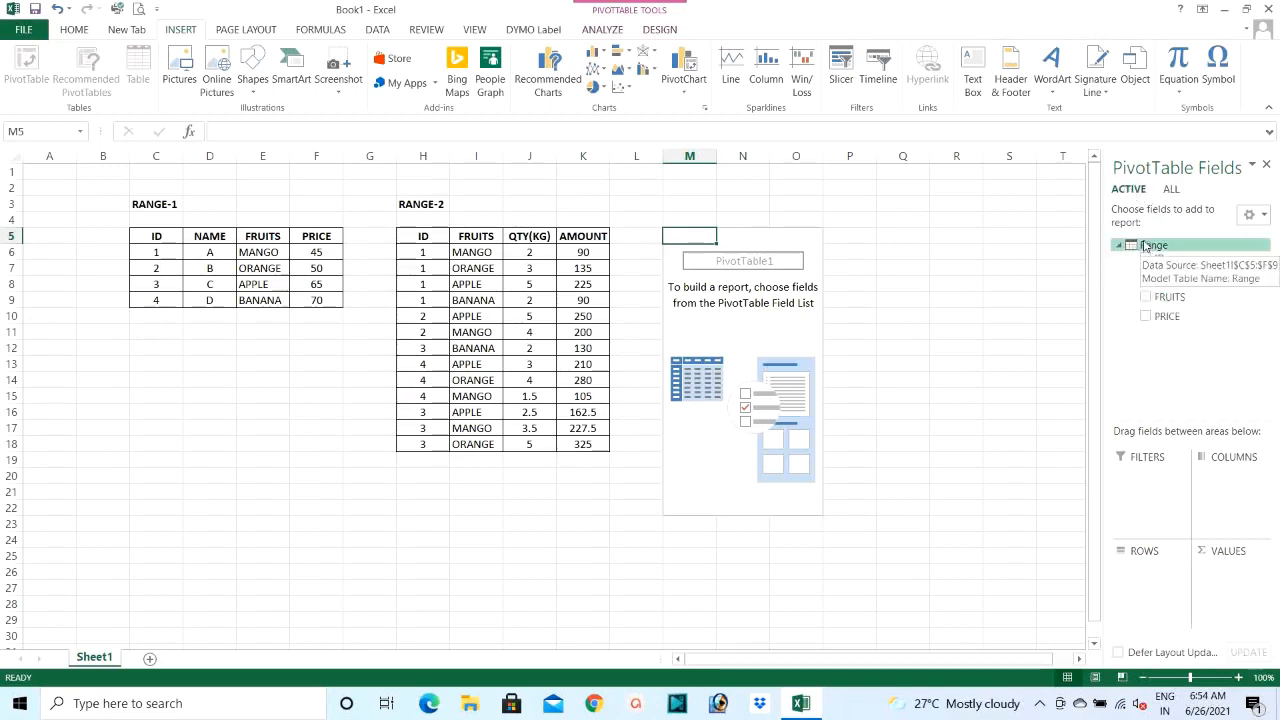
left_click(1171, 190)
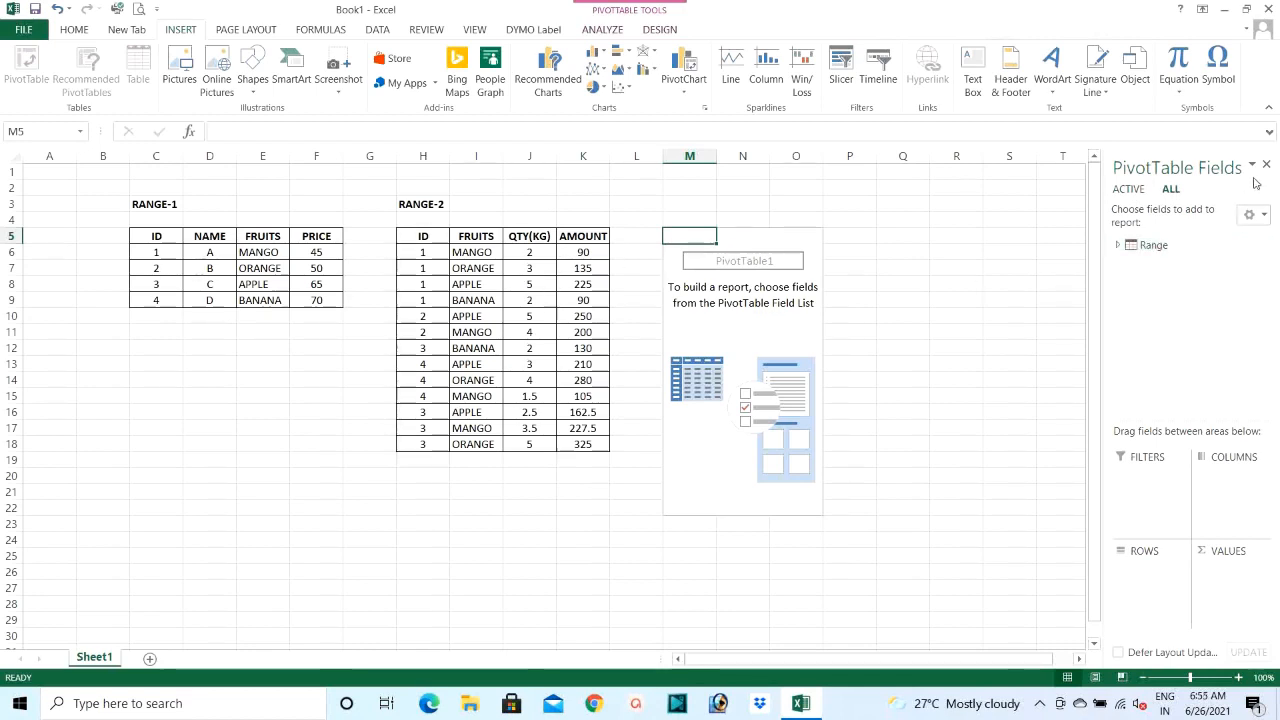
Step: Try creating a PivotTable from RANGE-2 (H5:K18) on a new worksheet with the Data Model option, and delete that worksheet
left_click(478, 250)
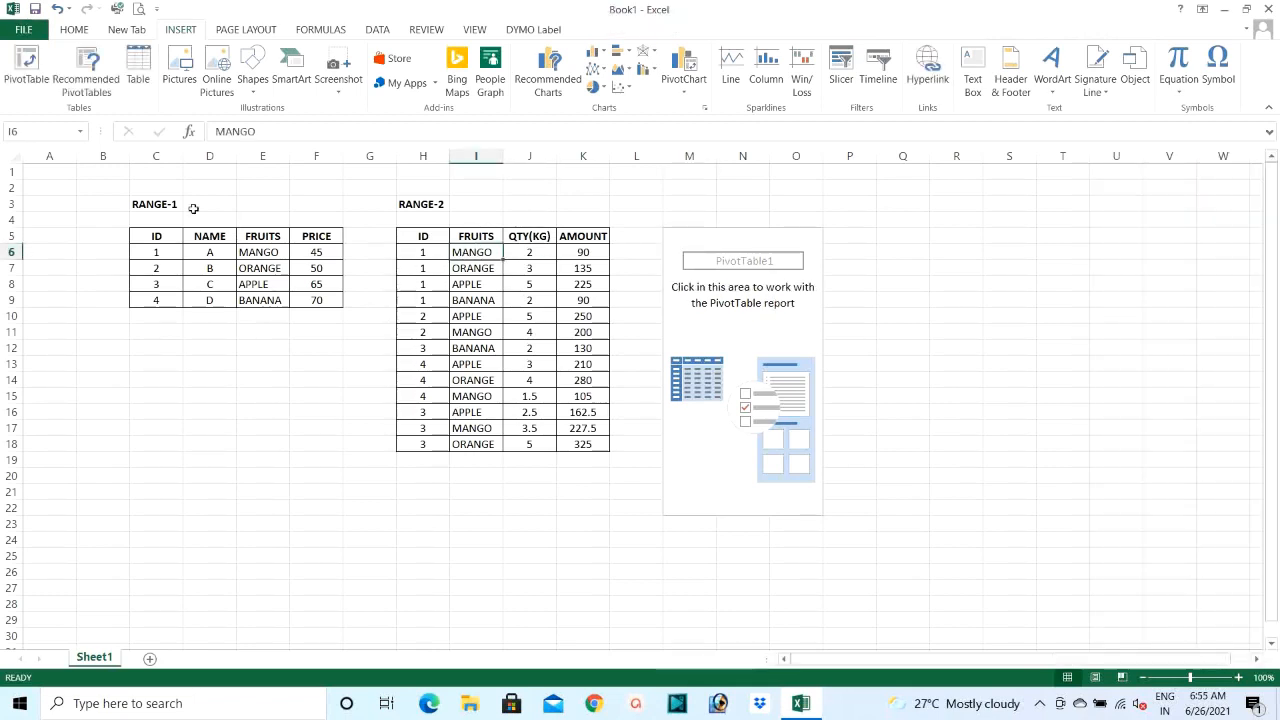
left_click(26, 62)
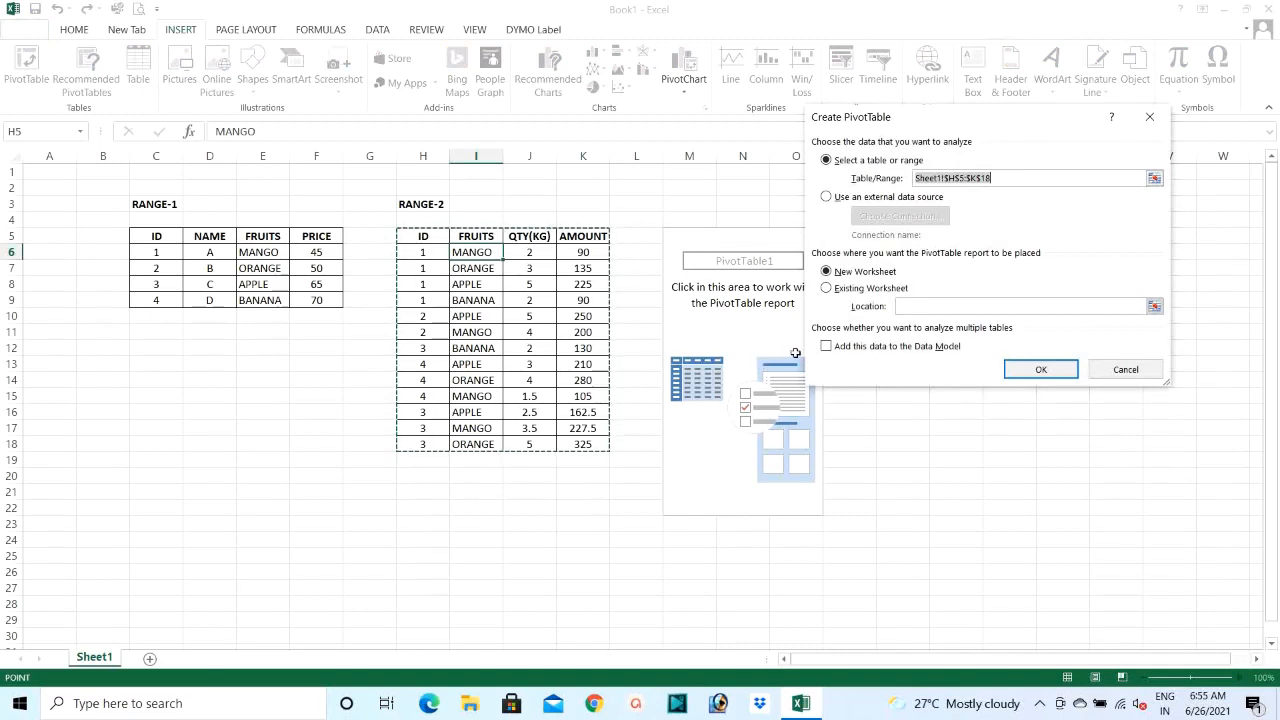
left_click(827, 347)
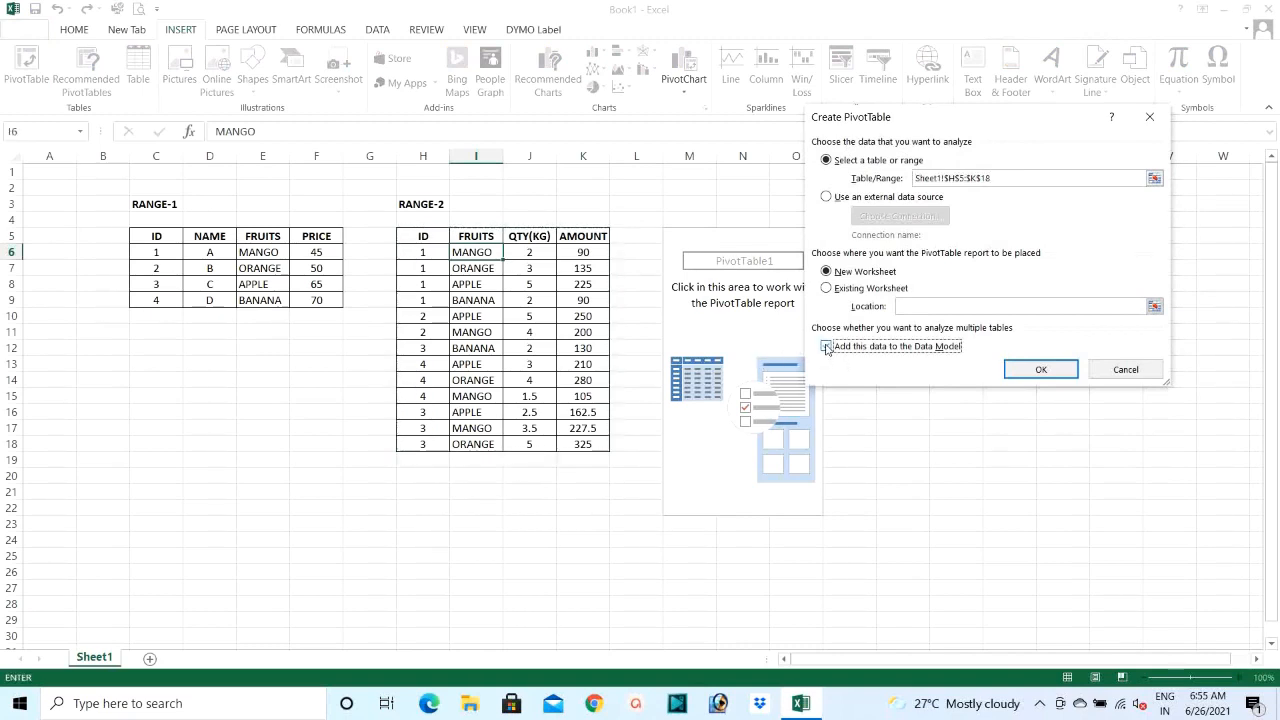
left_click(827, 347)
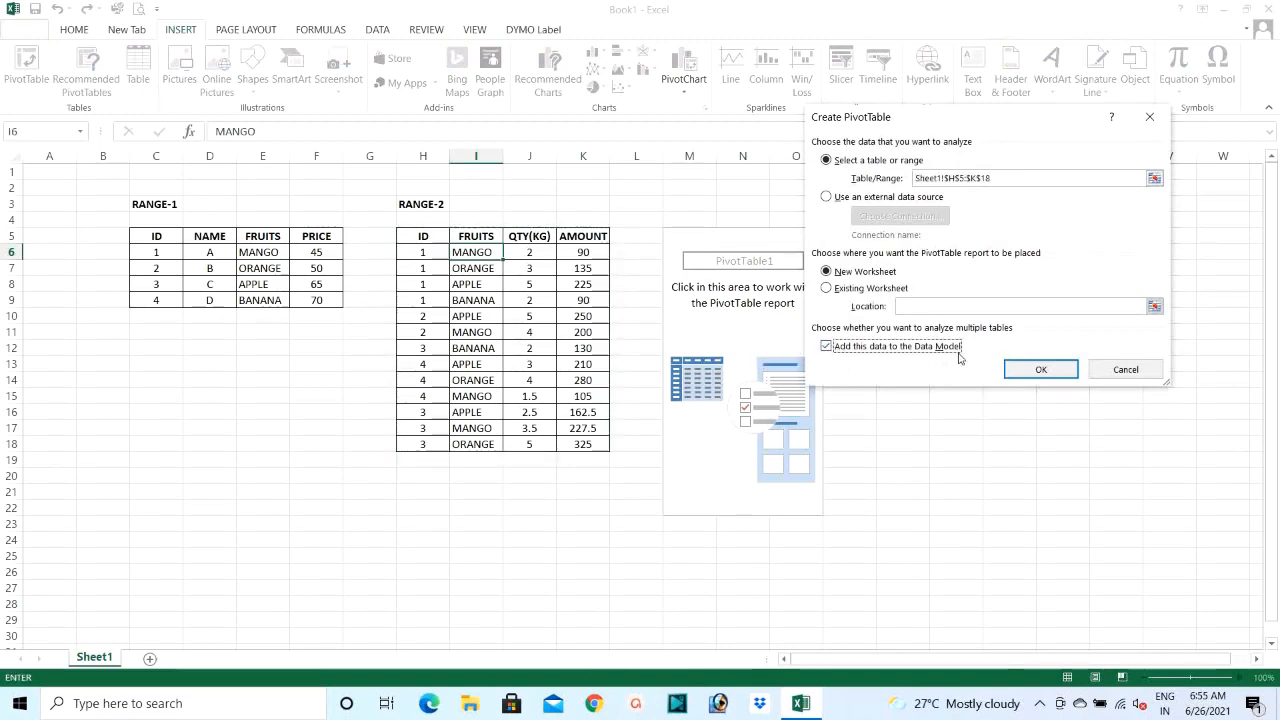
left_click(1037, 370)
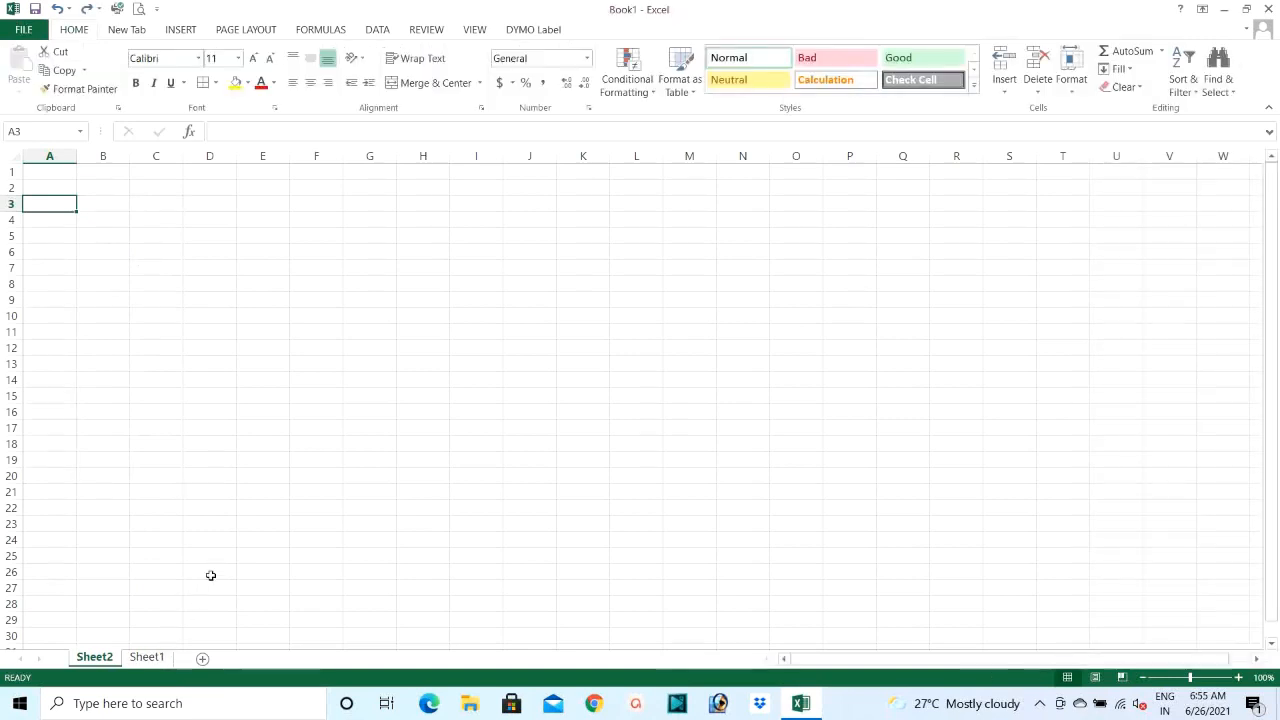
right_click(90, 660)
left_click(124, 484)
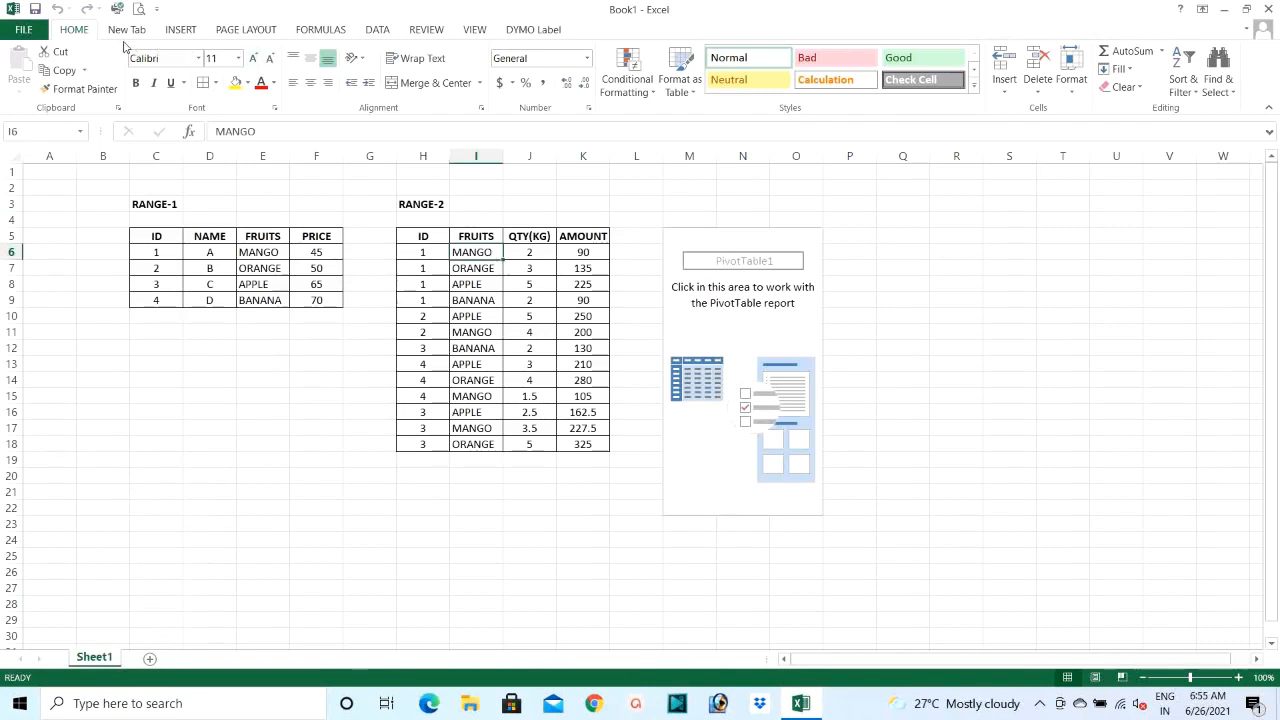
Step: Create a PivotTable from RANGE-2 (H5:K18) at Q5 of the existing worksheet, adding the data to the Data Model
left_click(179, 30)
left_click(25, 65)
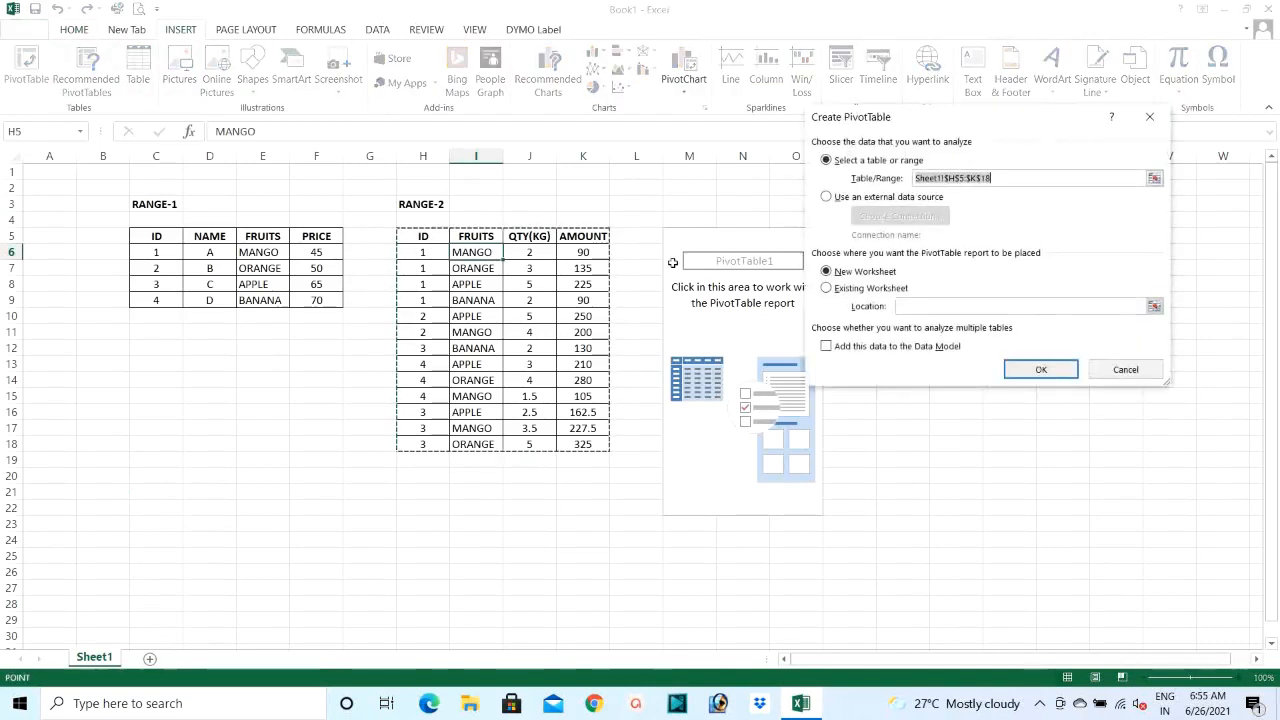
left_click(828, 293)
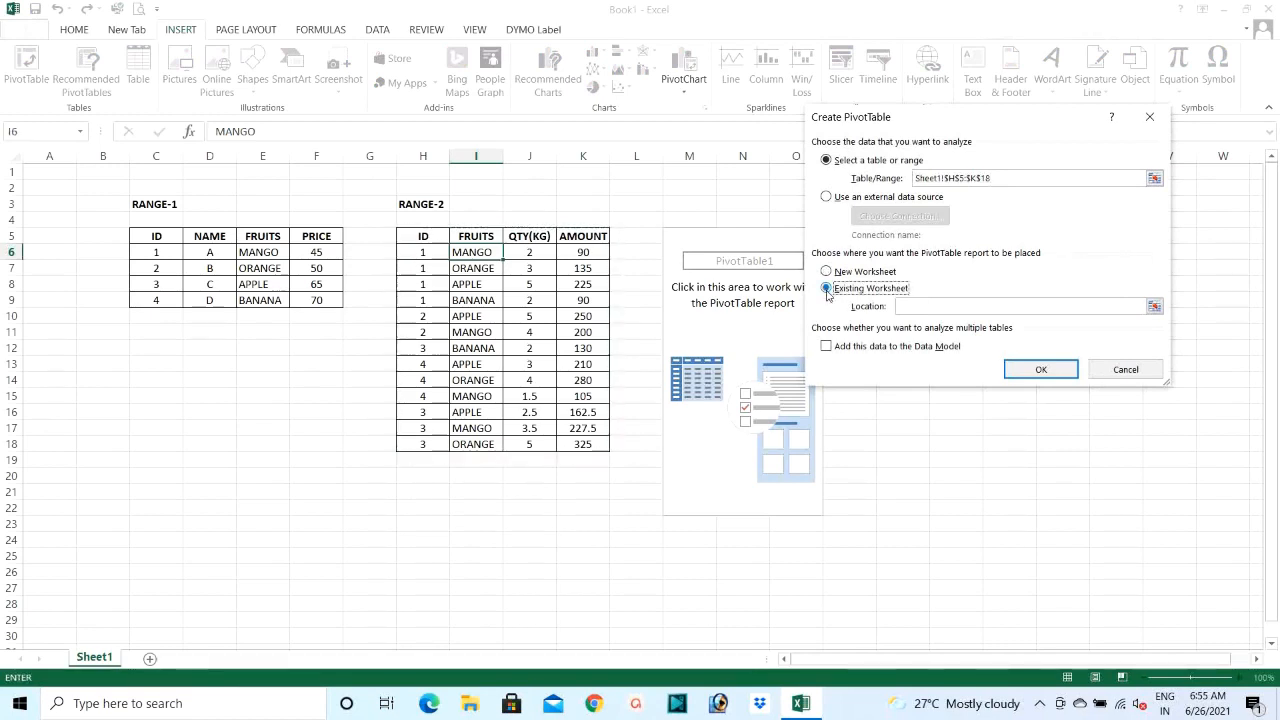
left_click(826, 347)
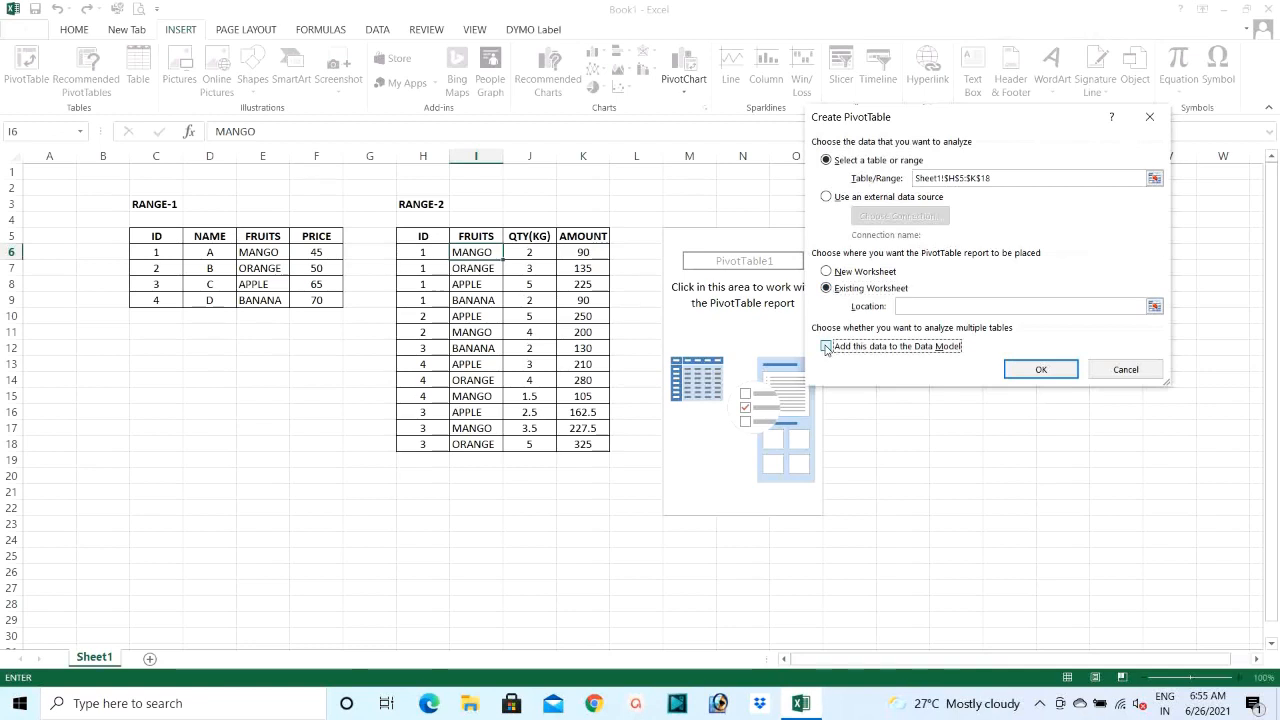
left_click(1154, 307)
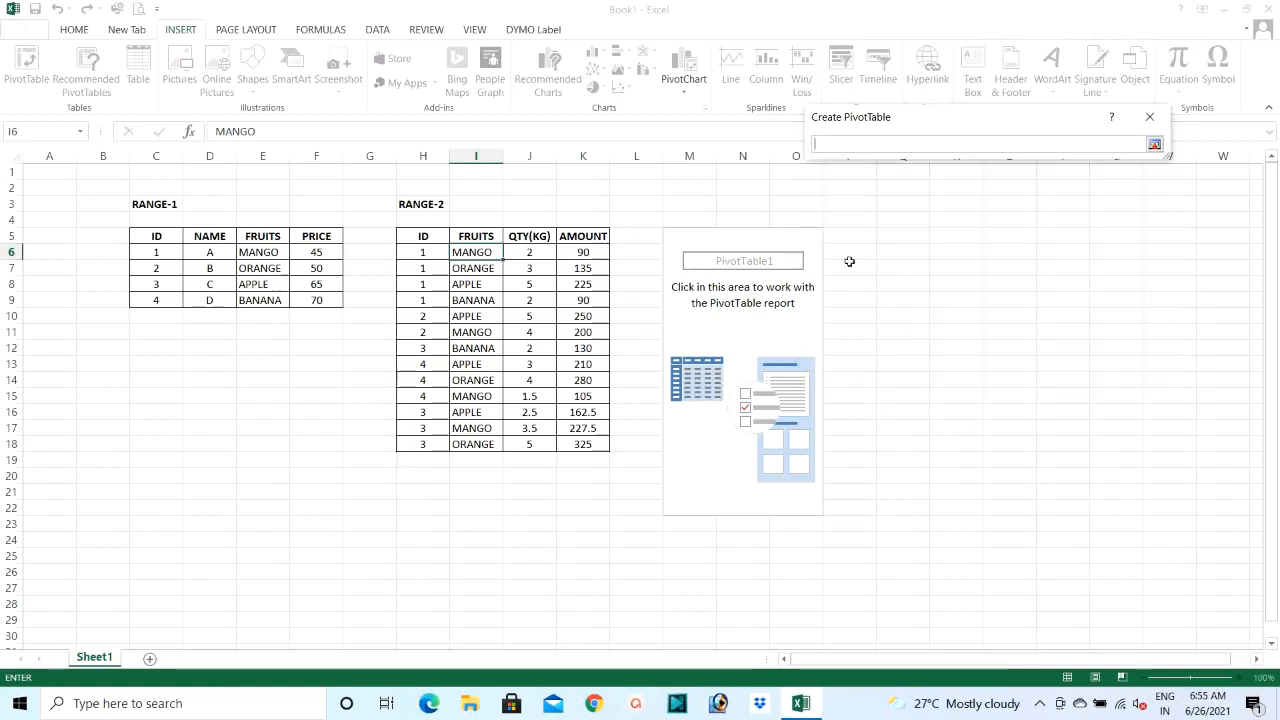
left_click(898, 236)
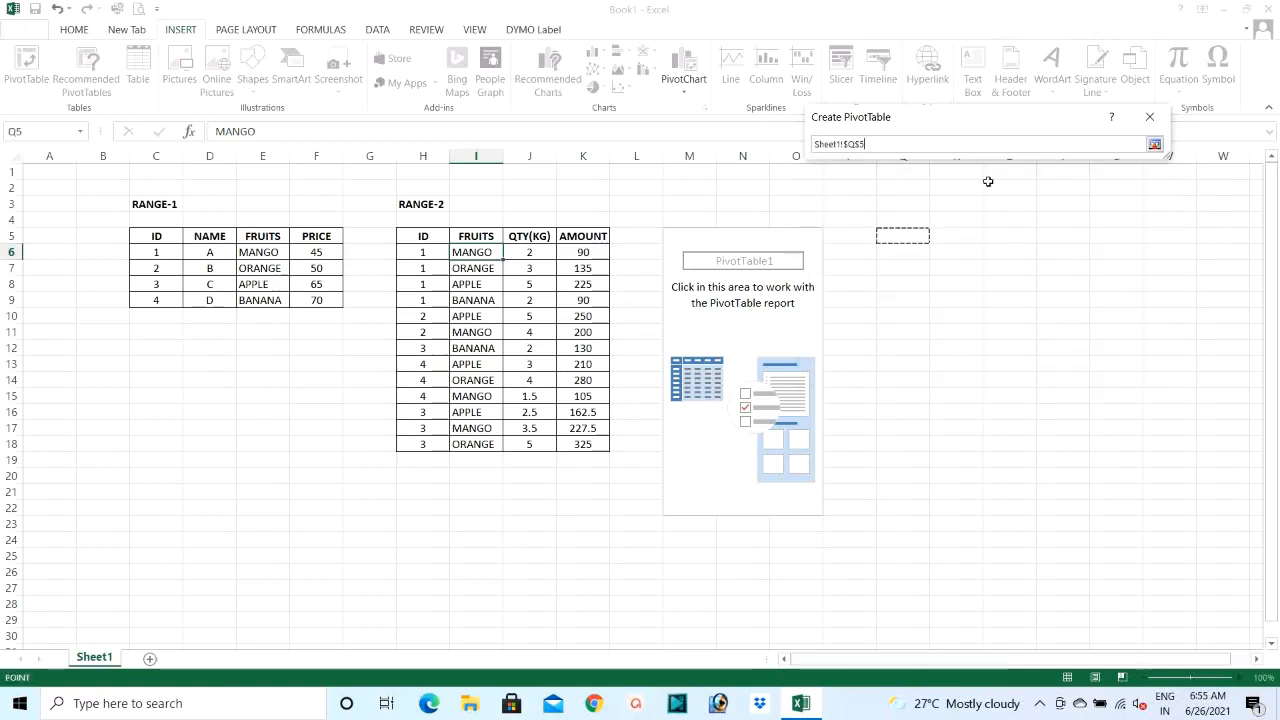
left_click(1154, 144)
left_click(1040, 370)
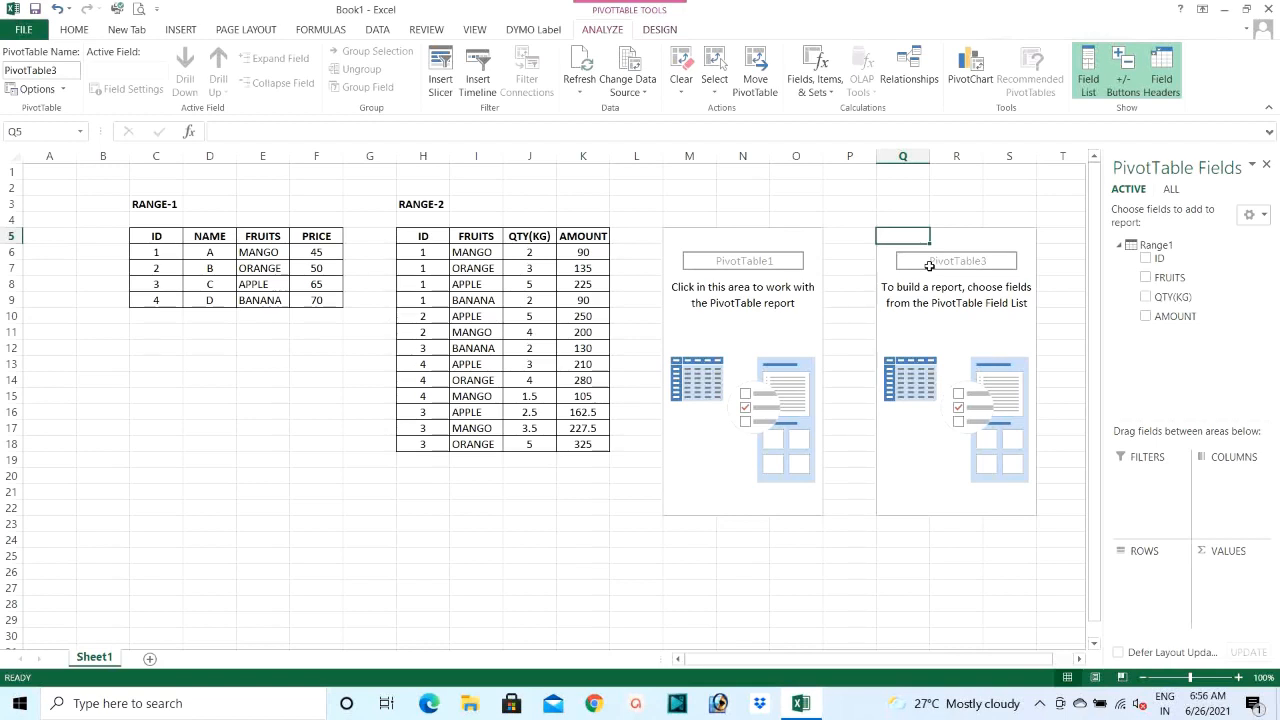
Step: Examine the fields of both Data Model tables, Range and Range1, in the Q5 PivotTable's full field list
left_click(1171, 190)
left_click(1118, 245)
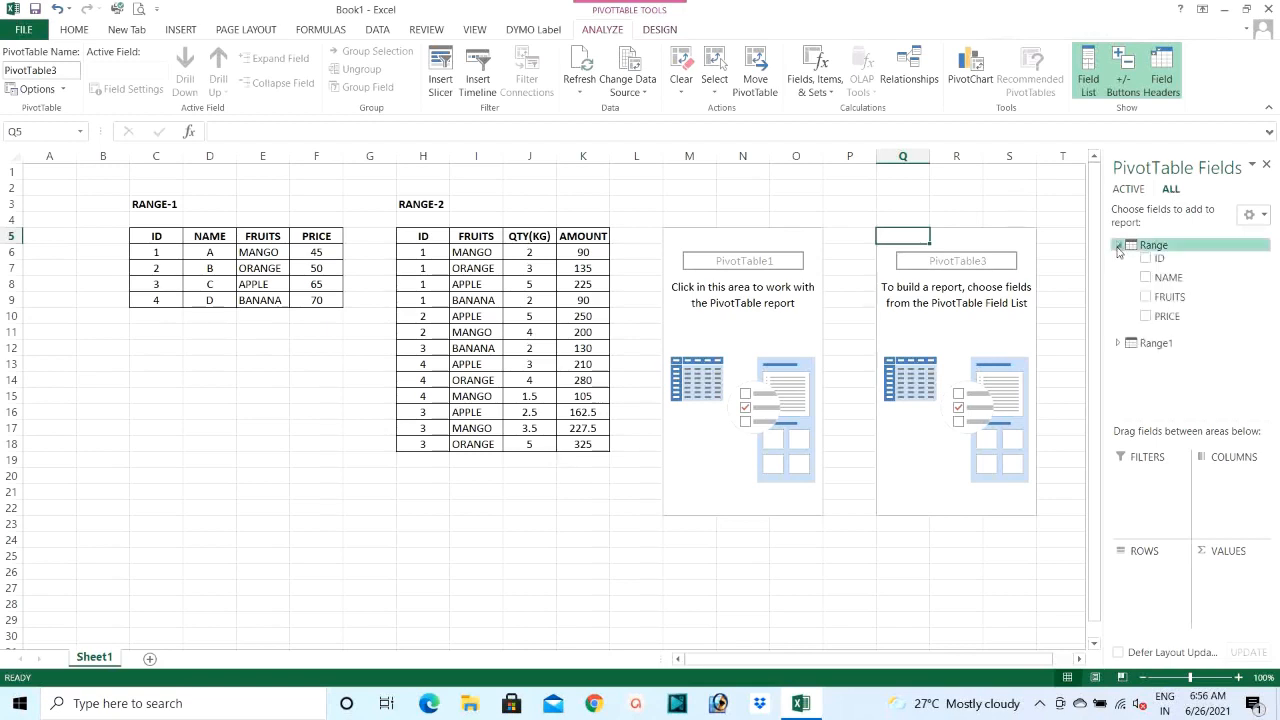
left_click(1118, 245)
left_click(1118, 268)
left_click(1118, 268)
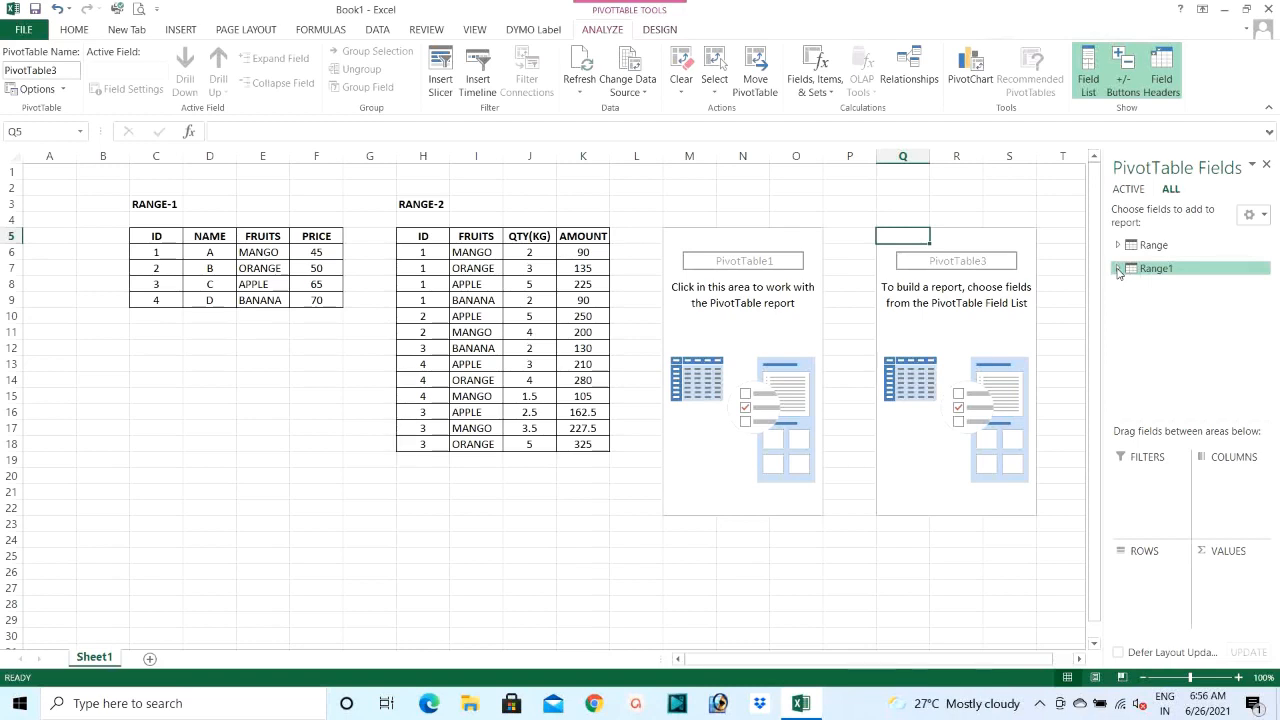
Step: Add Range1's ID to the Q5 PivotTable as a row field instead of a summed value
left_click(1130, 189)
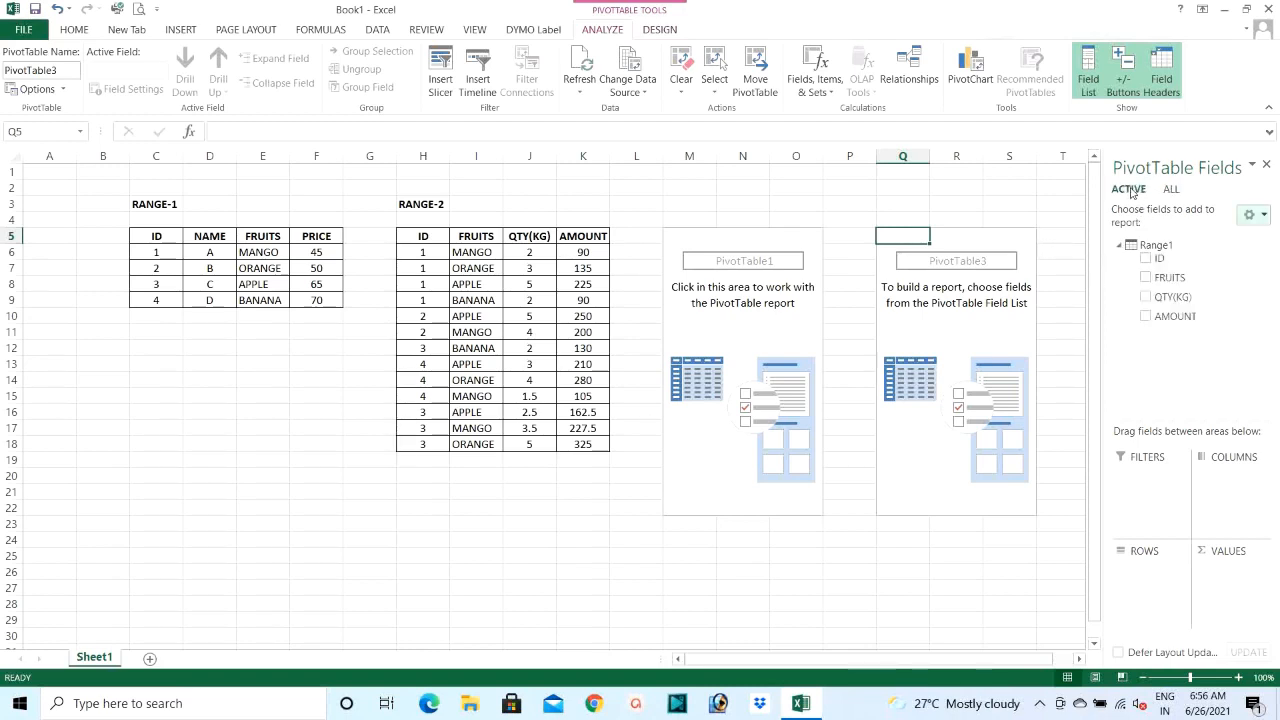
left_click(1145, 260)
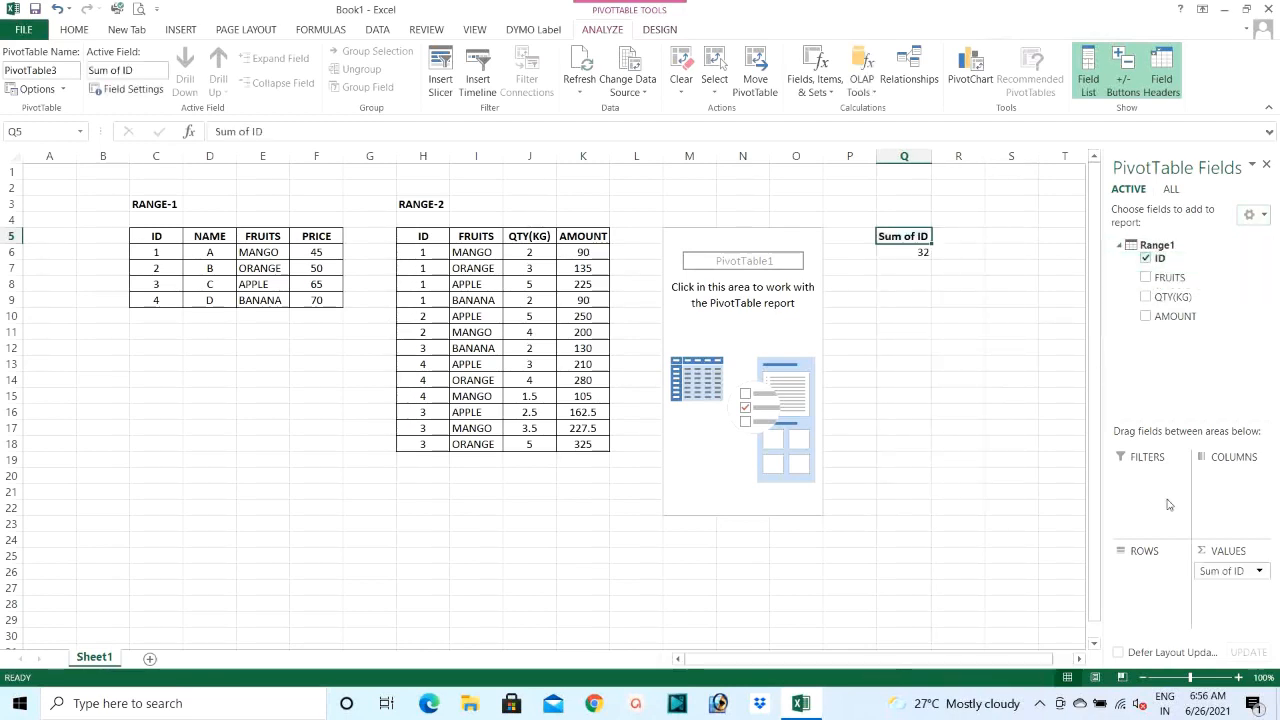
left_click_drag(1232, 578, 1150, 580)
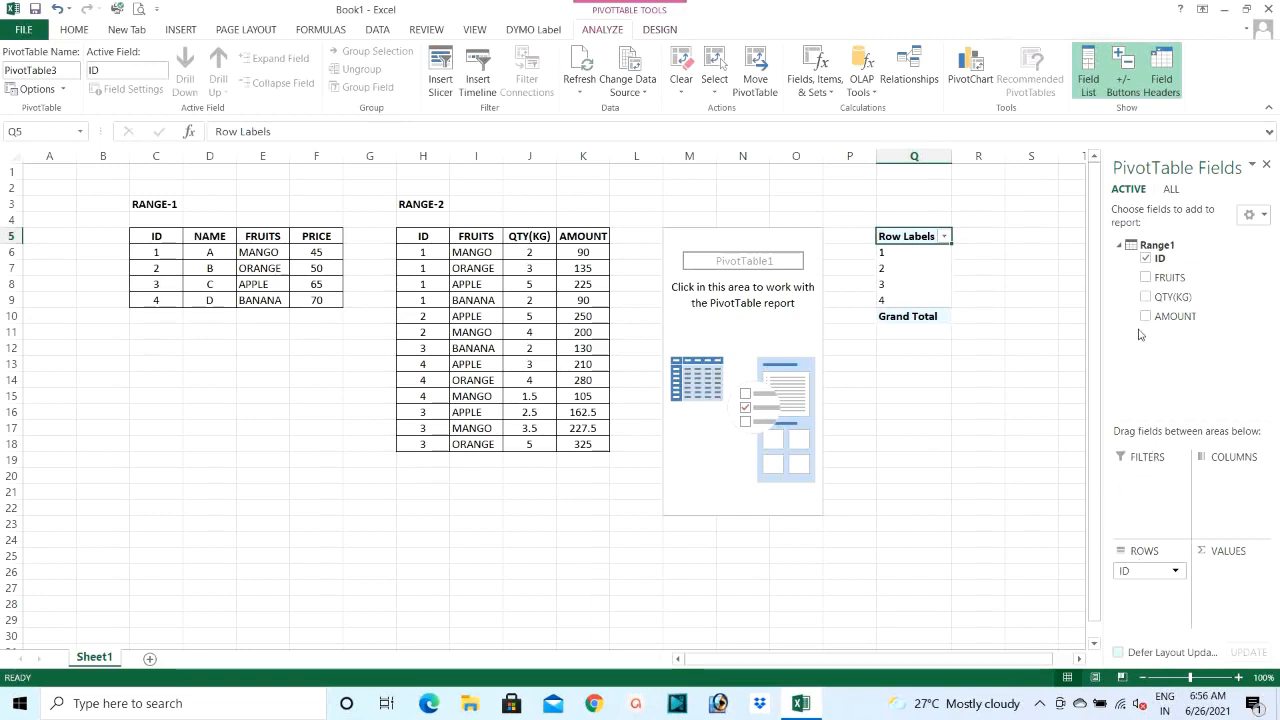
Step: Add Range's NAME to the Q5 PivotTable's rows and remove Range1's ID from the report
left_click(1121, 245)
left_click(1121, 245)
left_click(1171, 189)
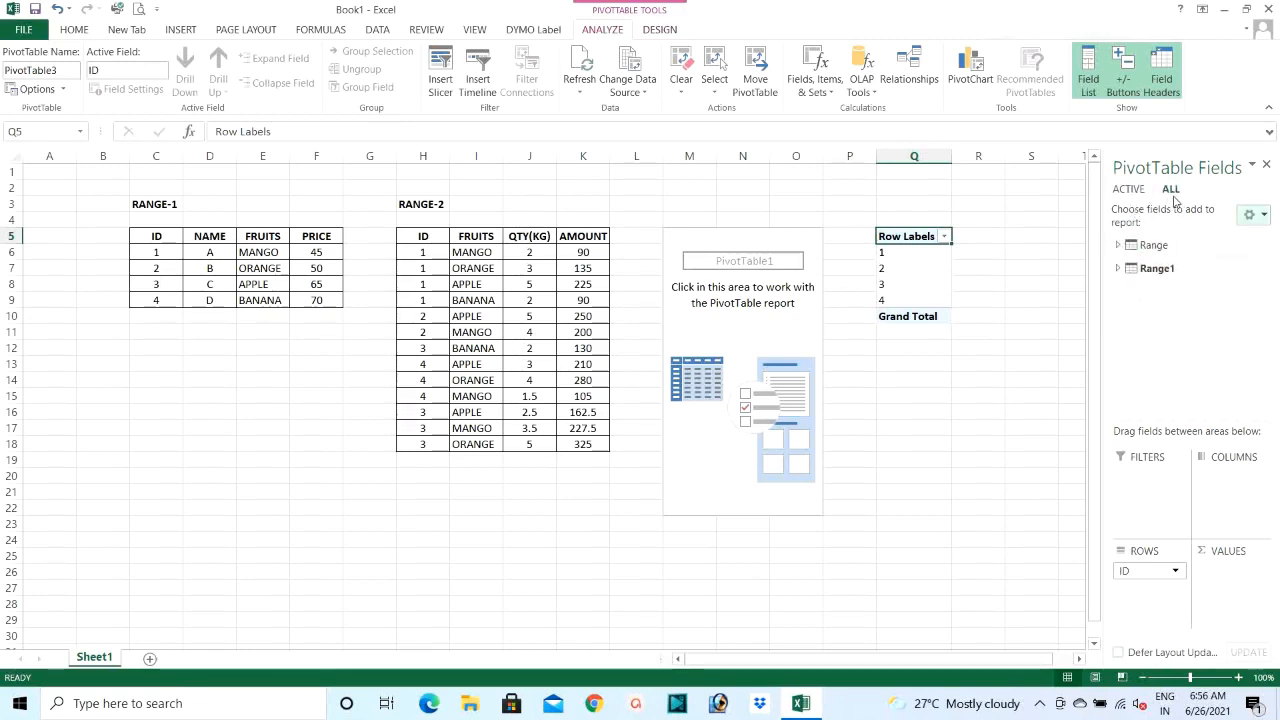
left_click(1117, 247)
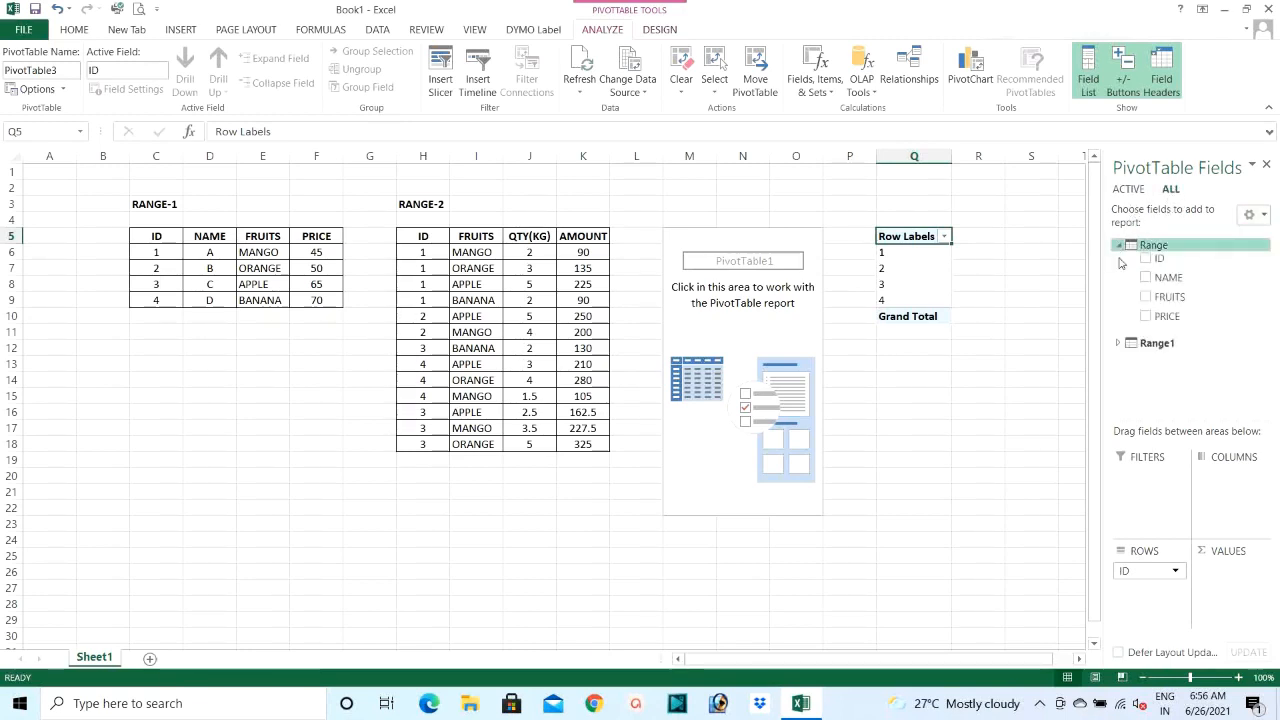
left_click(1146, 278)
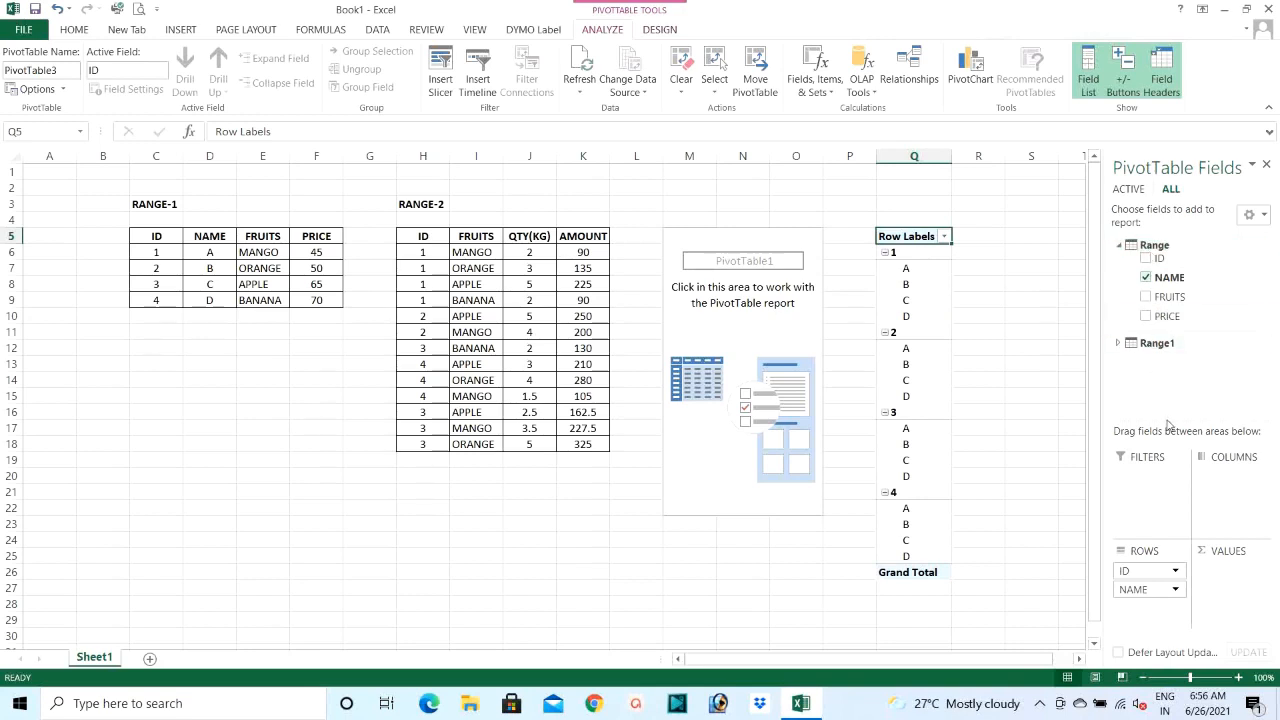
left_click(1121, 343)
left_click(1147, 346)
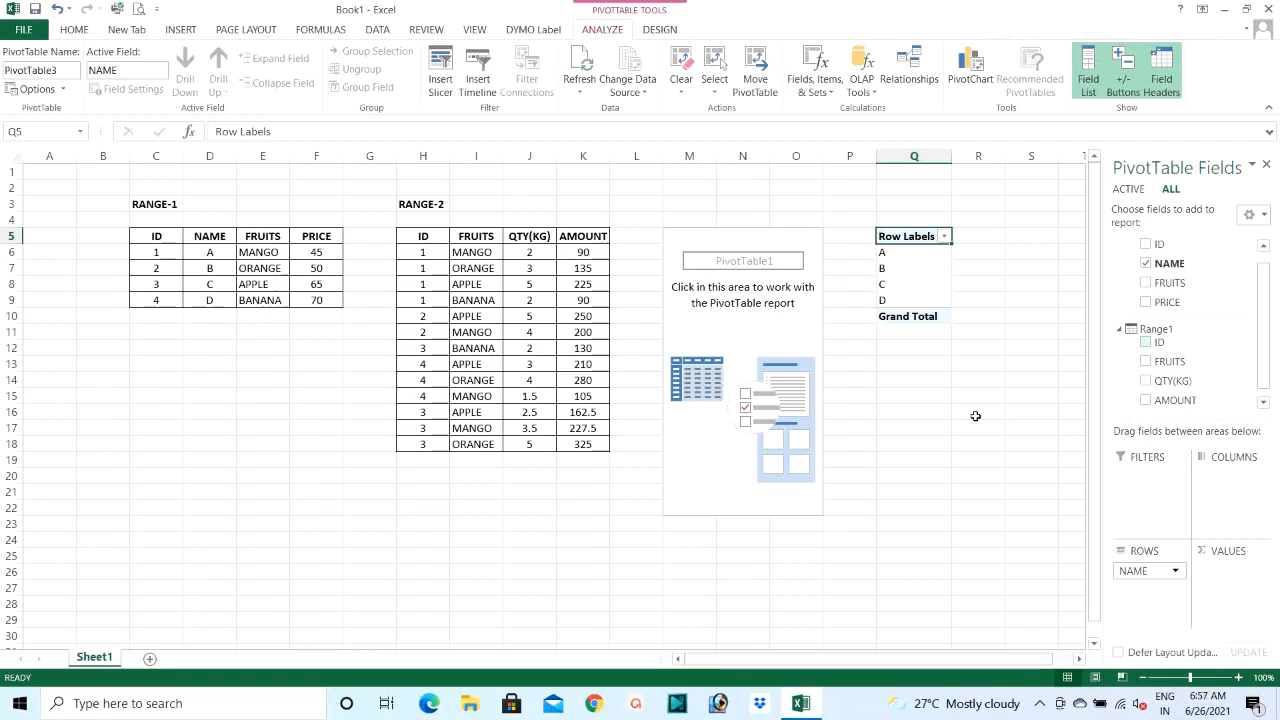
Step: Add Range1's QTY(KG) and AMOUNT to the Q5 PivotTable as summed values
left_click(1146, 382)
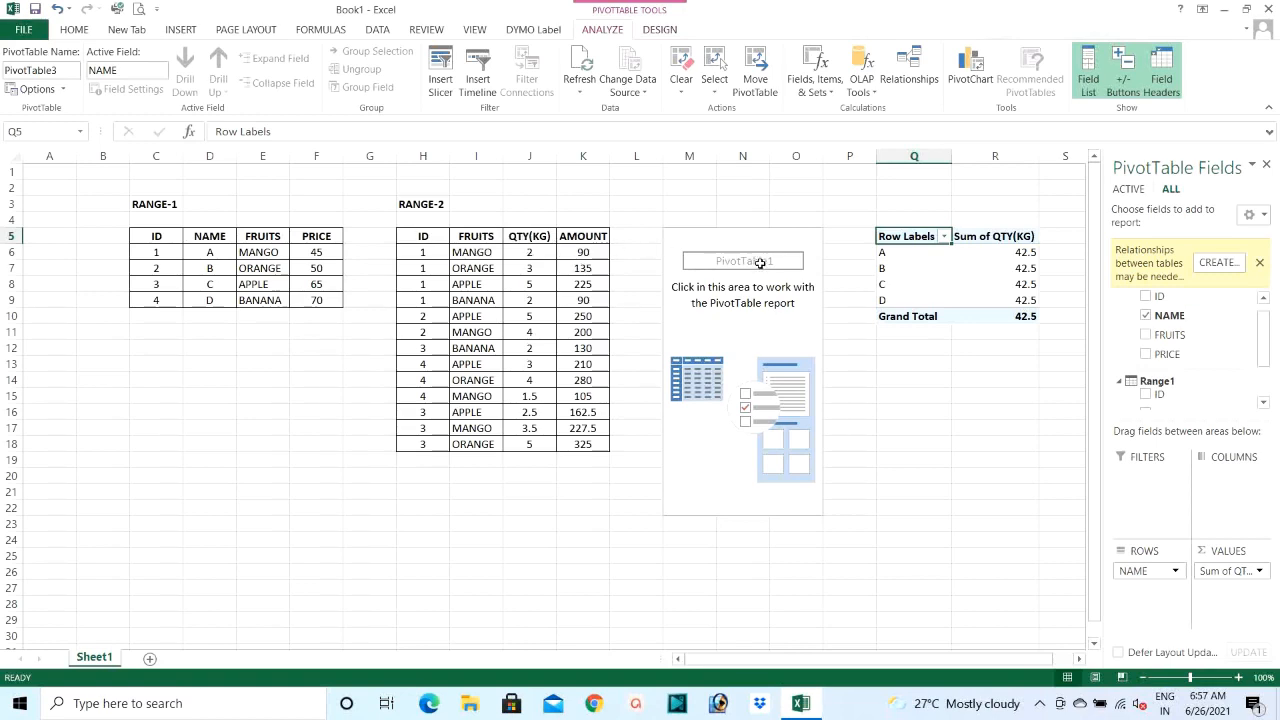
scroll(1268, 338, "down", 1)
scroll(1270, 343, "down", 1)
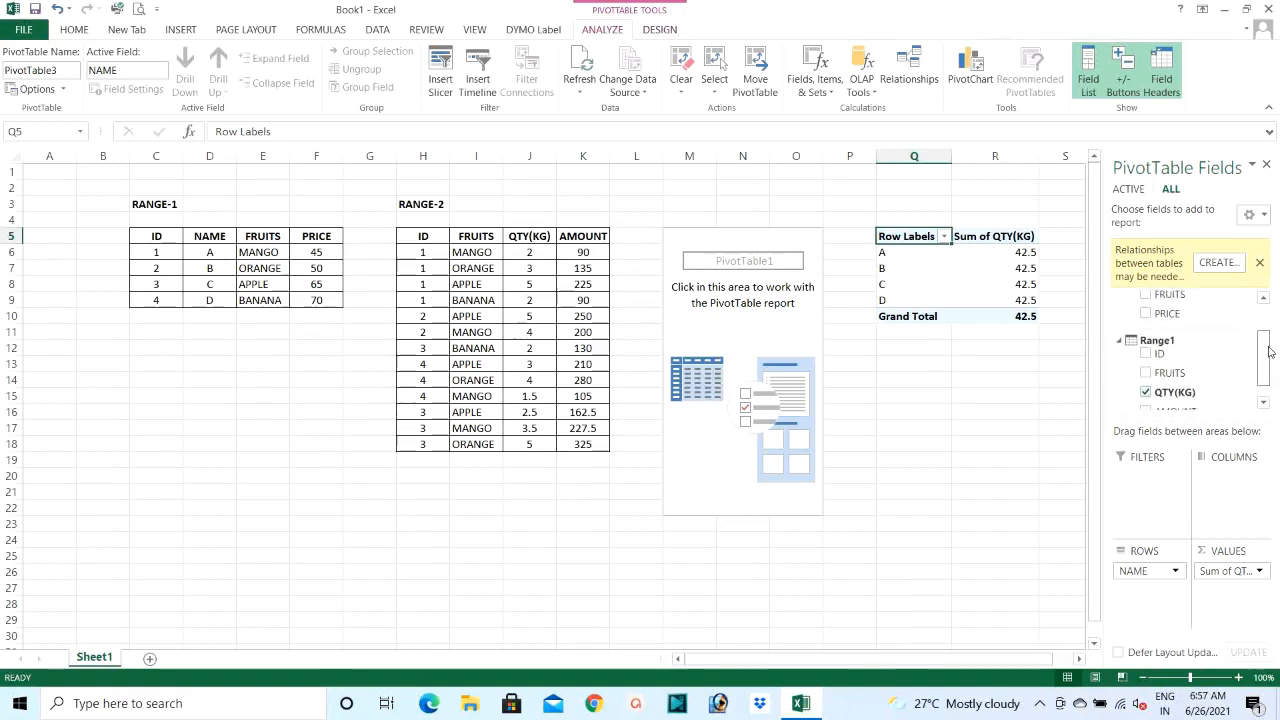
left_click(1147, 392)
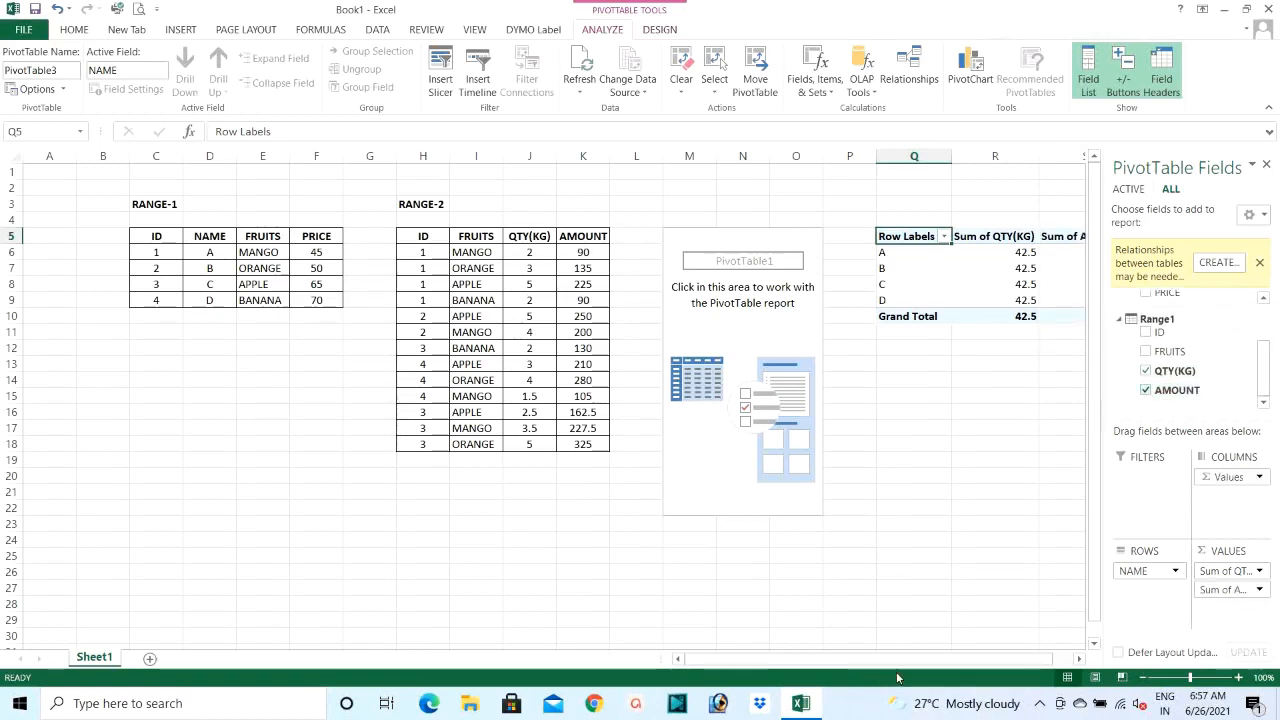
left_click_drag(896, 660, 964, 664)
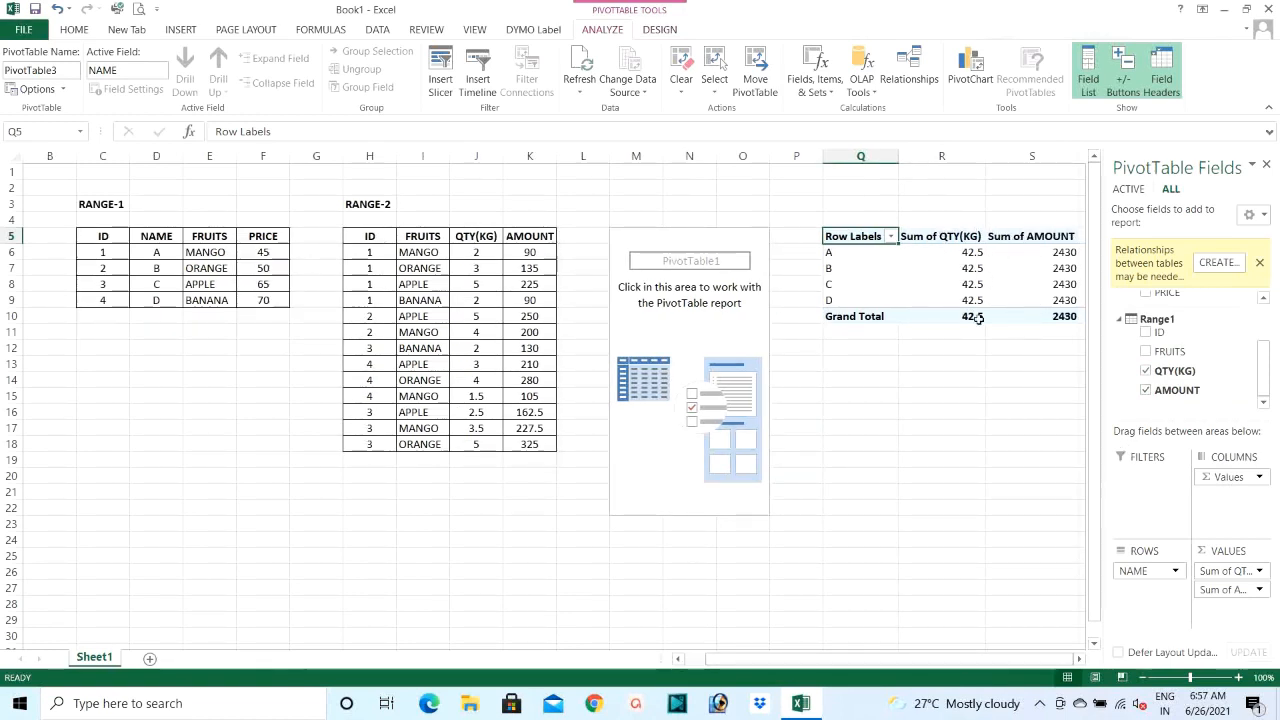
Step: Create a relationship from table Range, foreign column ID, to related table Range1, primary column ID, accepting the reverse direction
mouse_move(965, 311)
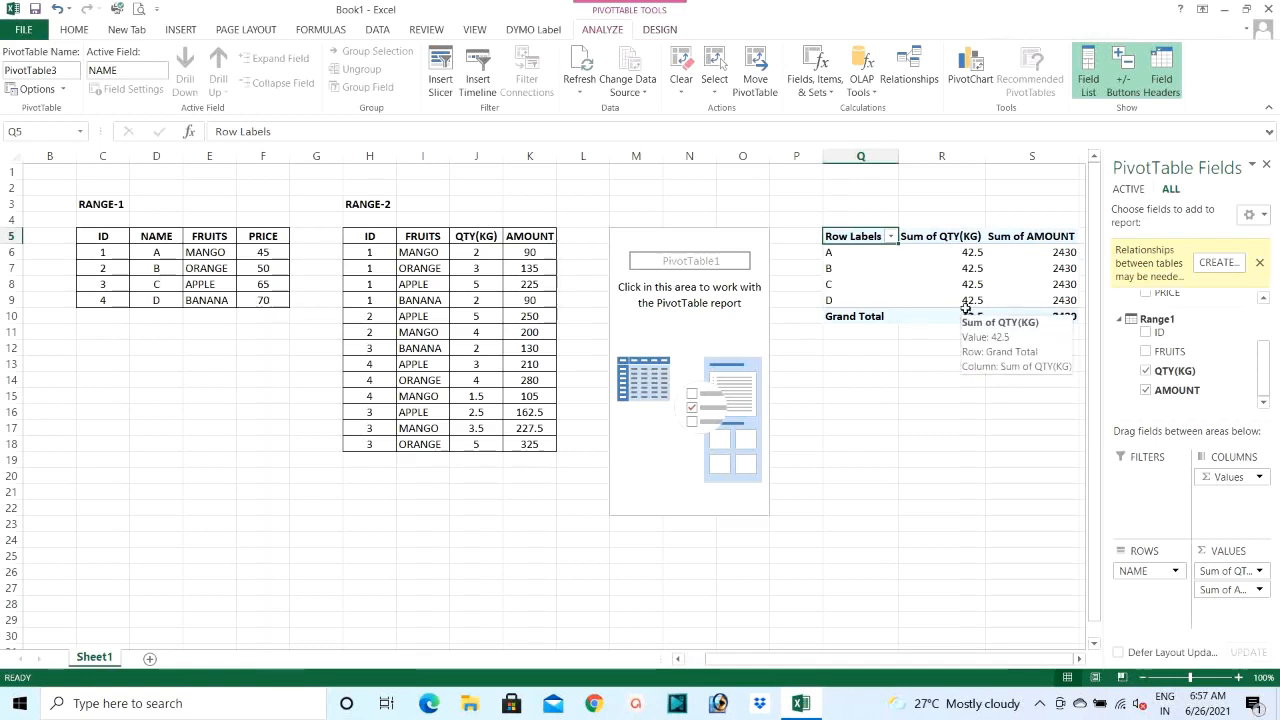
mouse_move(1063, 273)
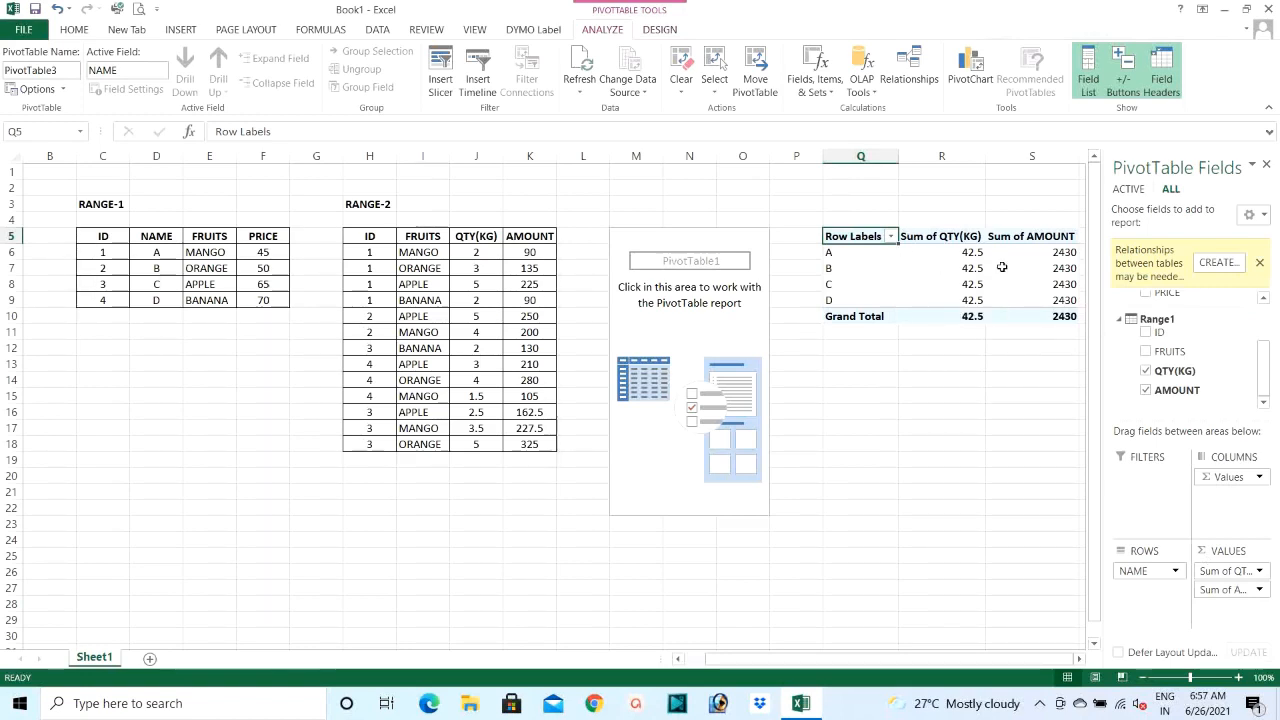
mouse_move(962, 262)
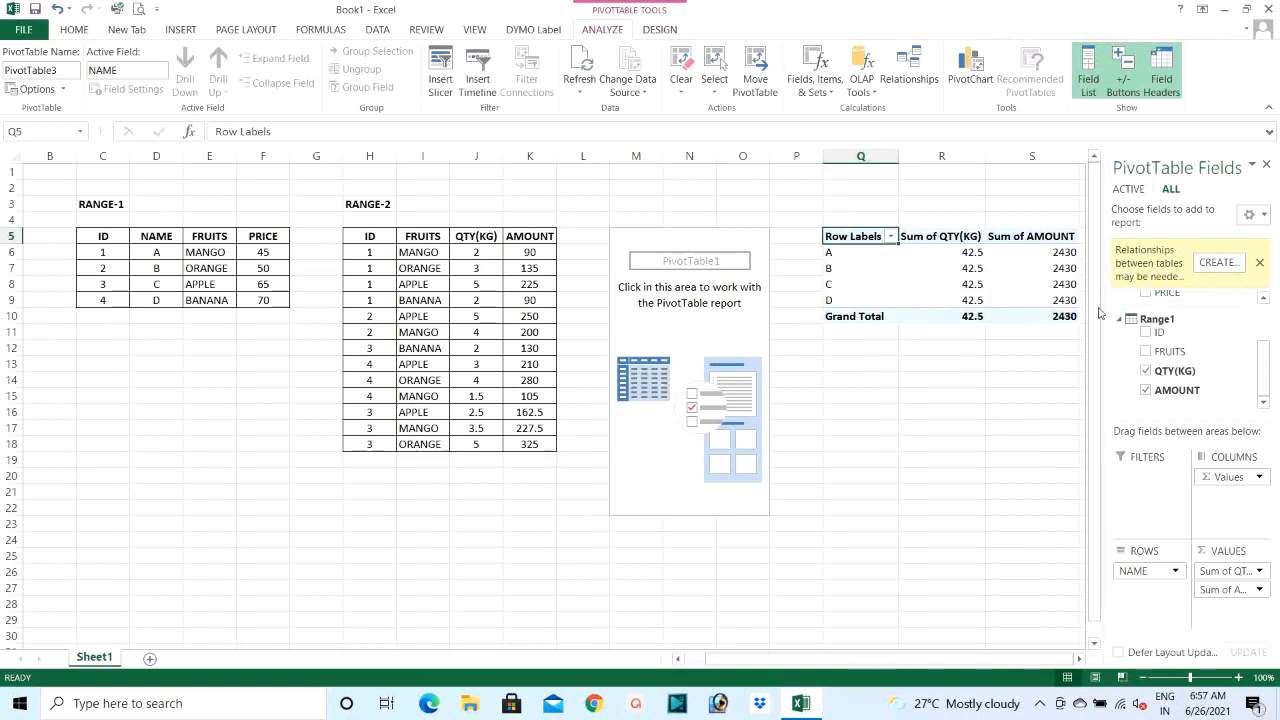
left_click(1215, 265)
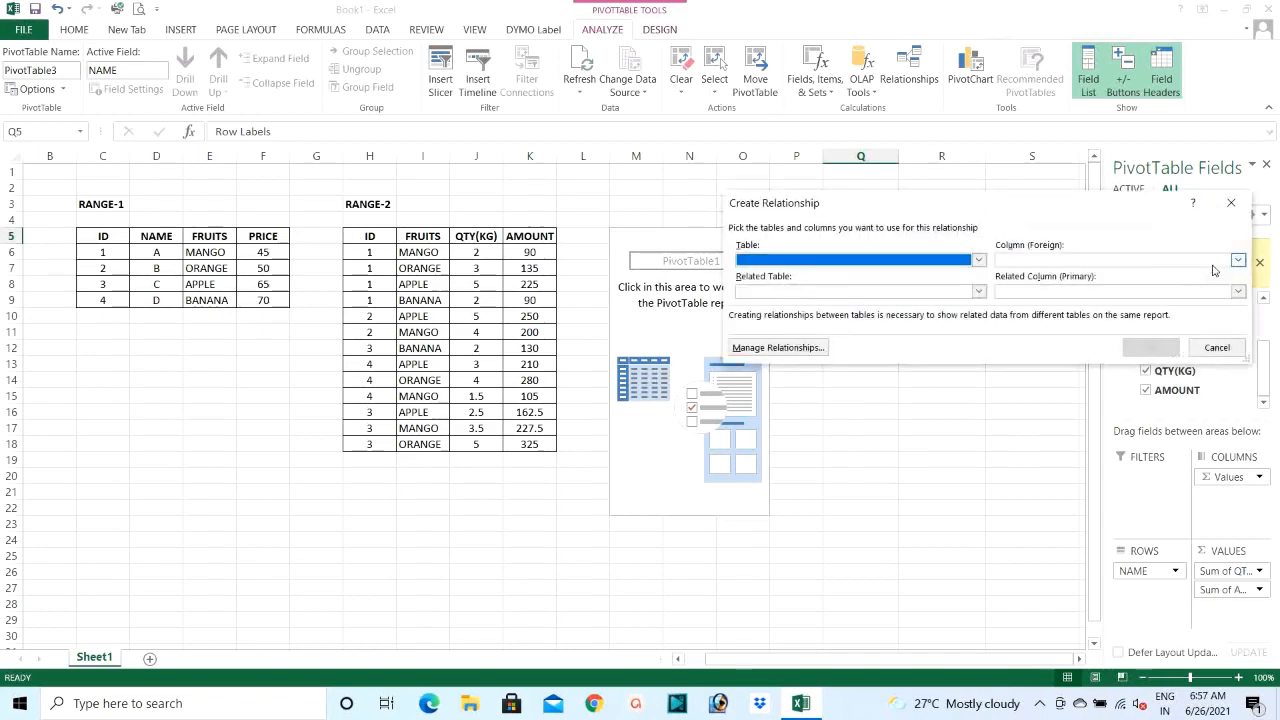
left_click_drag(1040, 210, 850, 79)
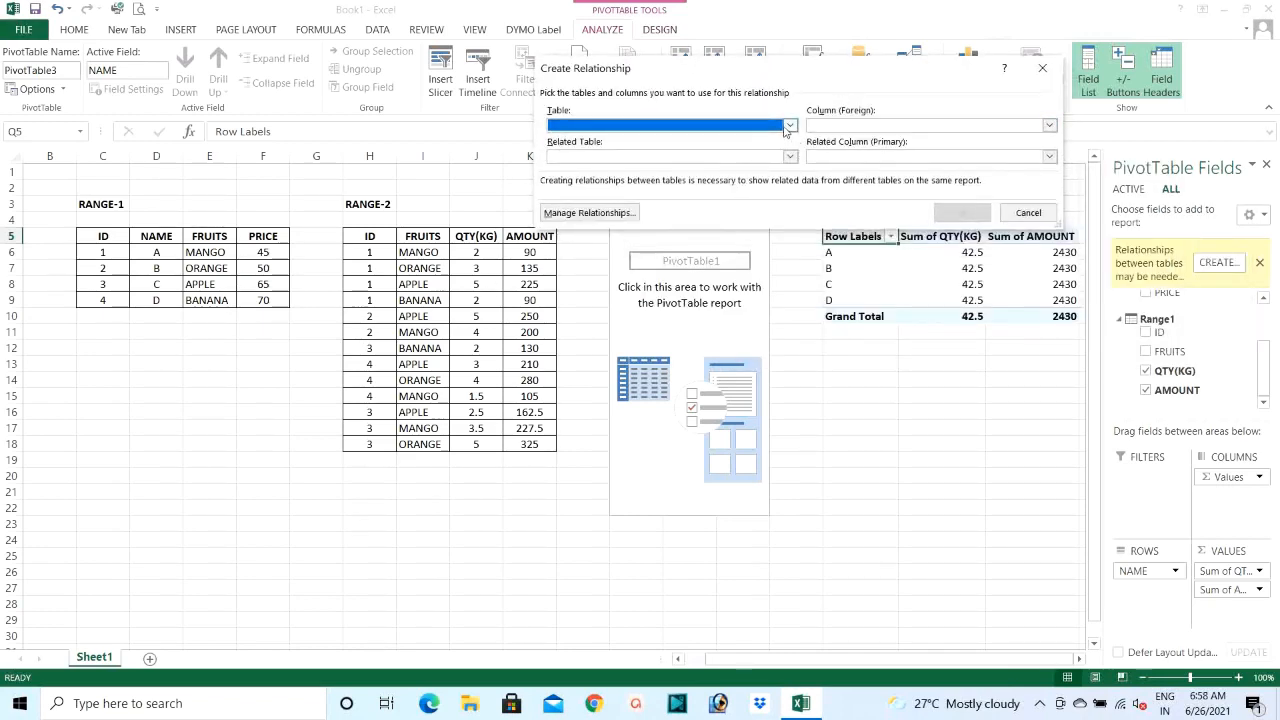
left_click(790, 126)
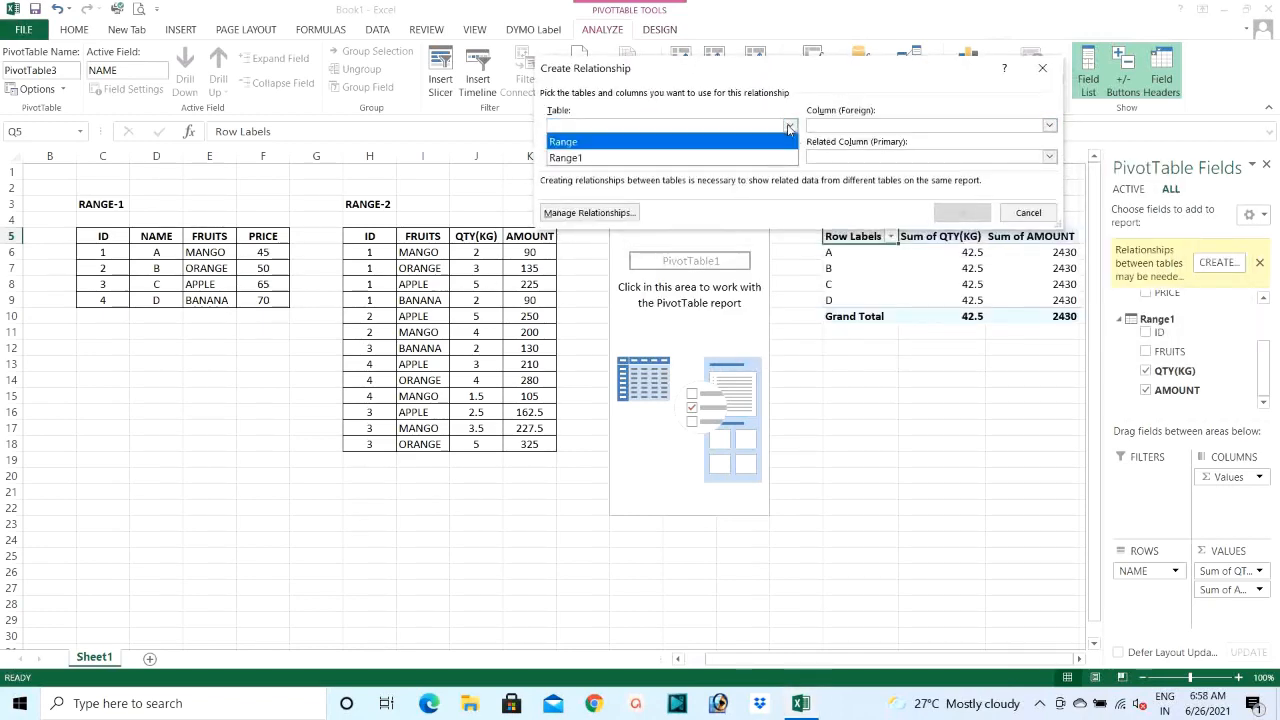
left_click(568, 143)
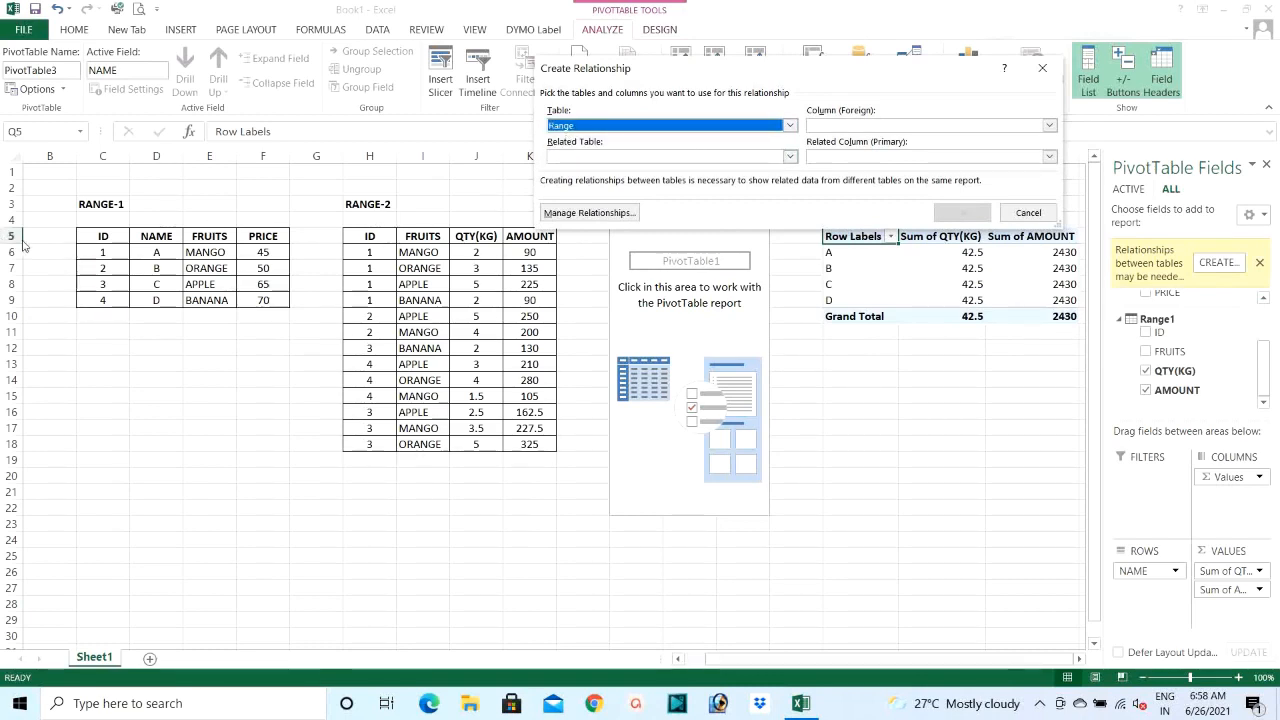
left_click(1049, 126)
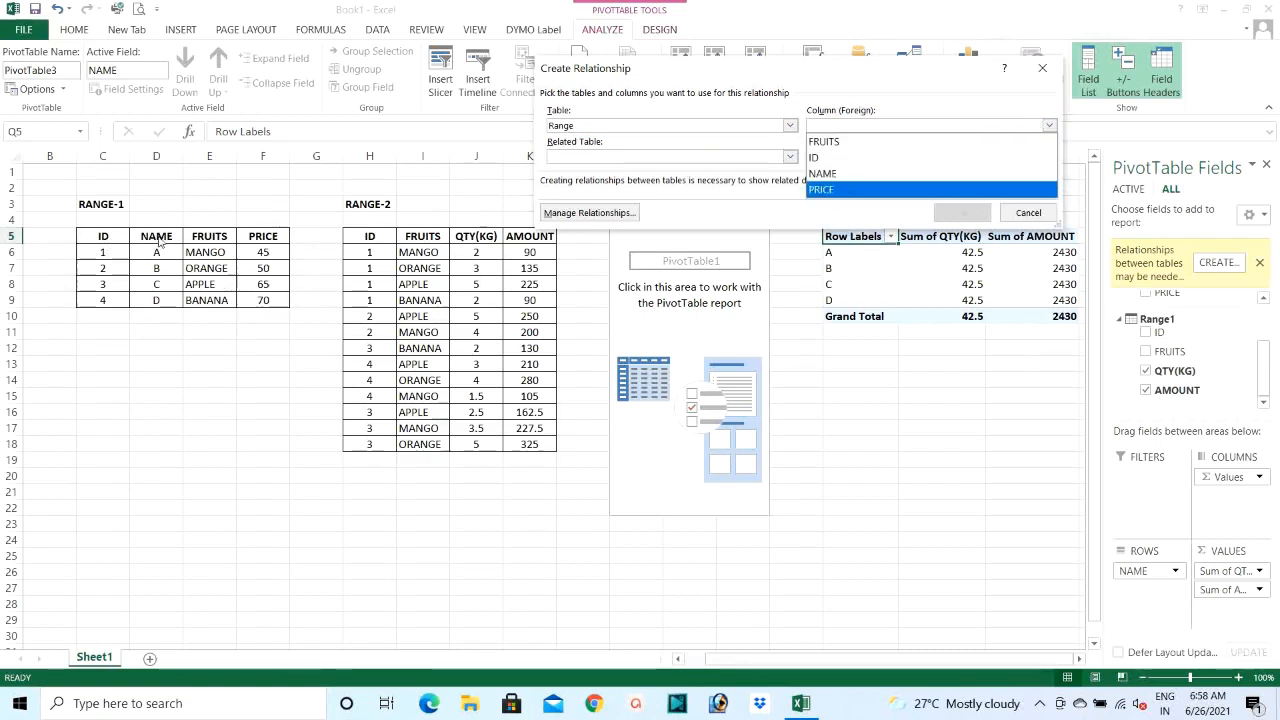
left_click(816, 158)
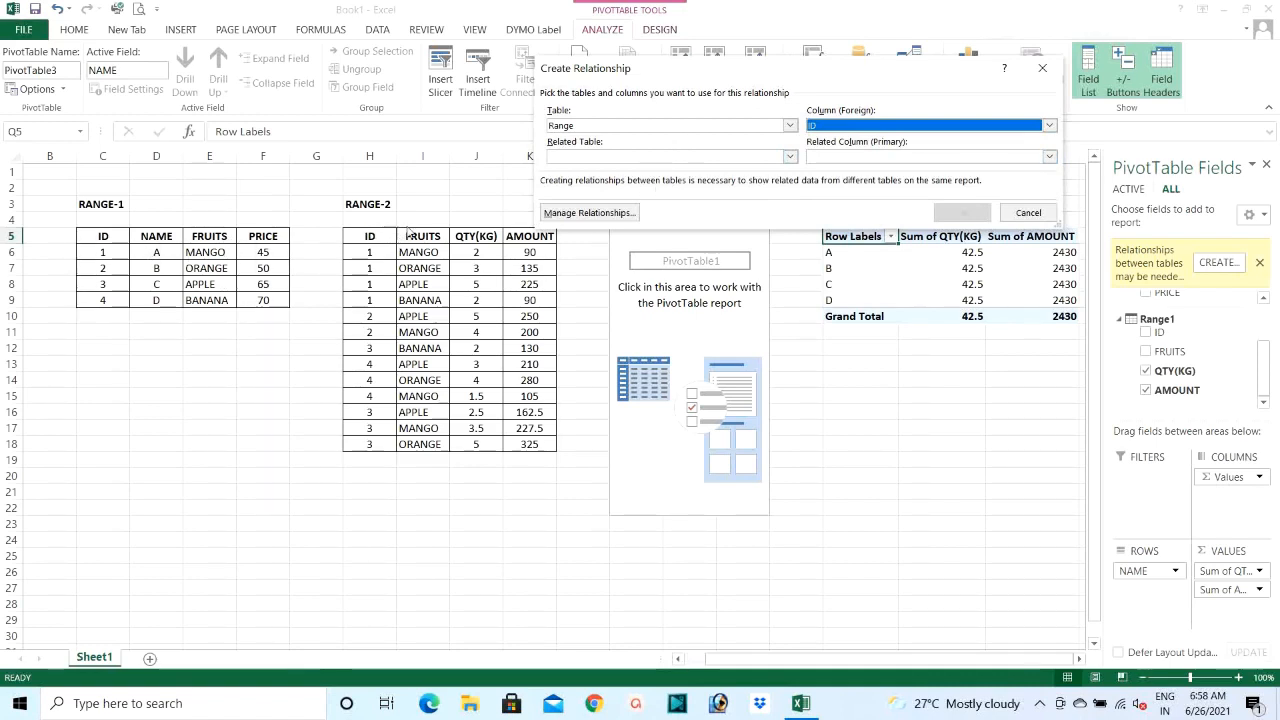
left_click(789, 157)
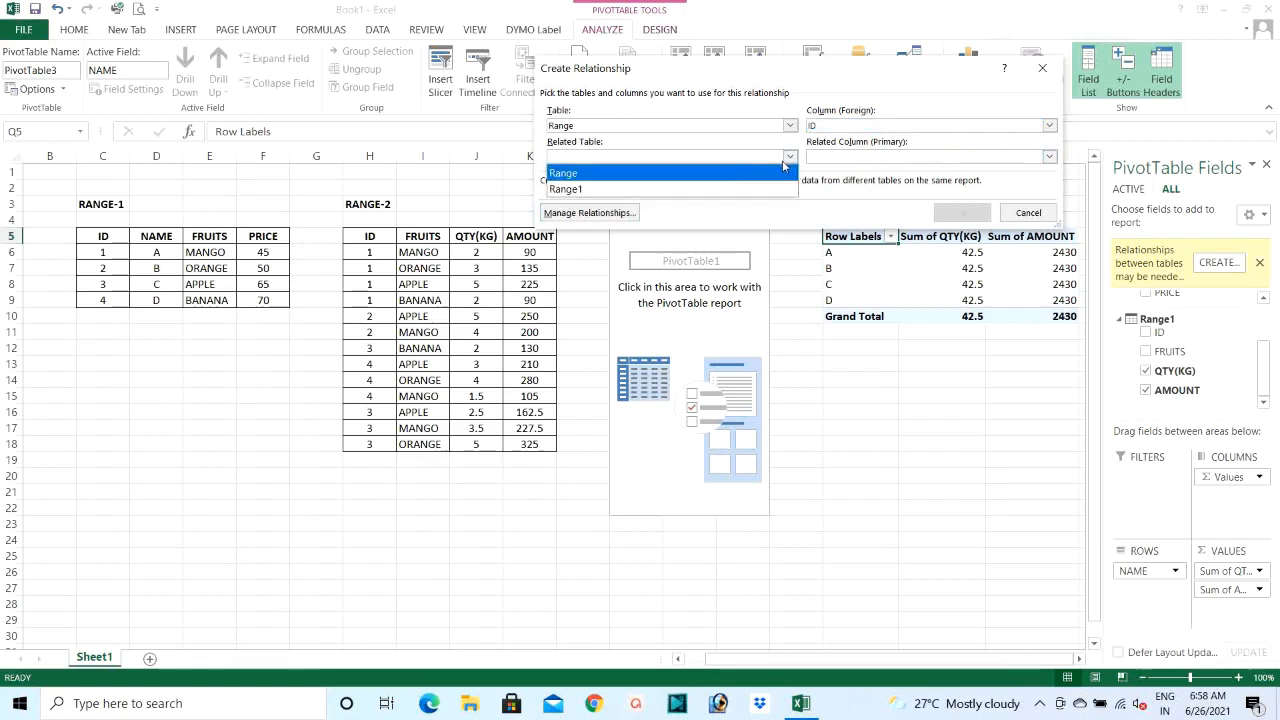
left_click(598, 190)
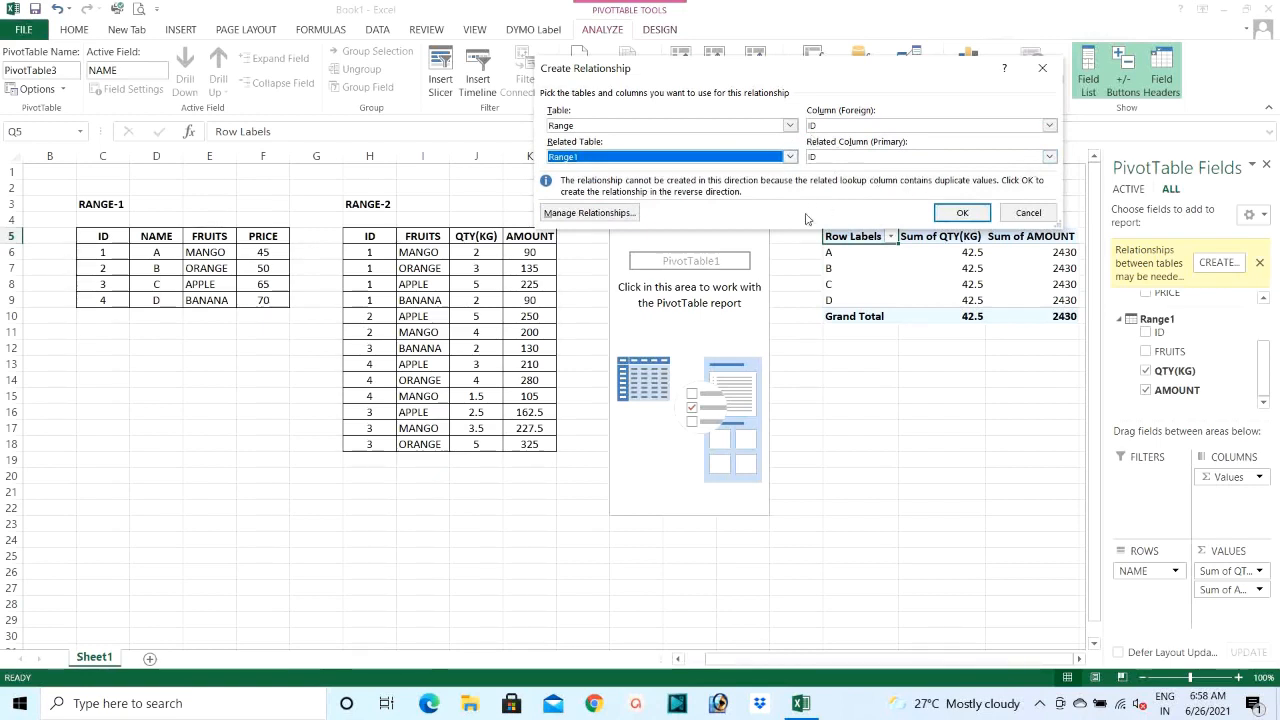
left_click(958, 213)
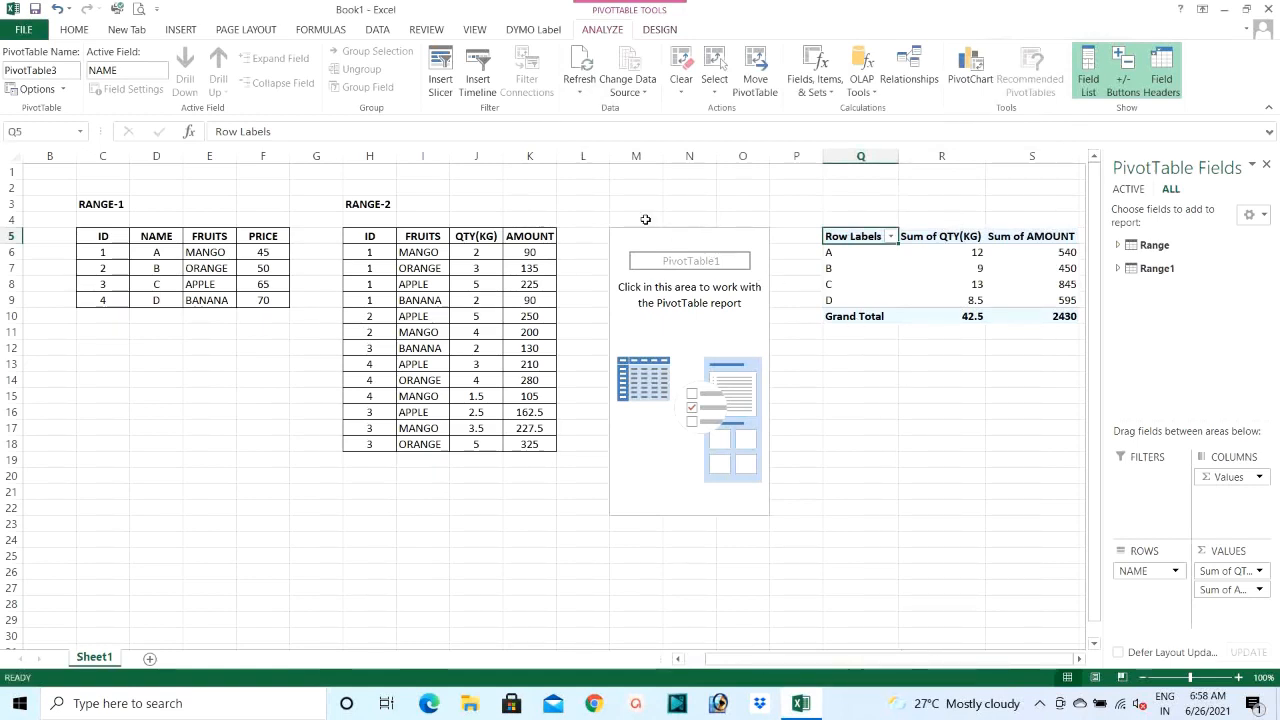
Step: Narrow the empty spacer columns B, L and G to bring the two ranges and the PivotTables closer together
left_click_drag(77, 158, 37, 158)
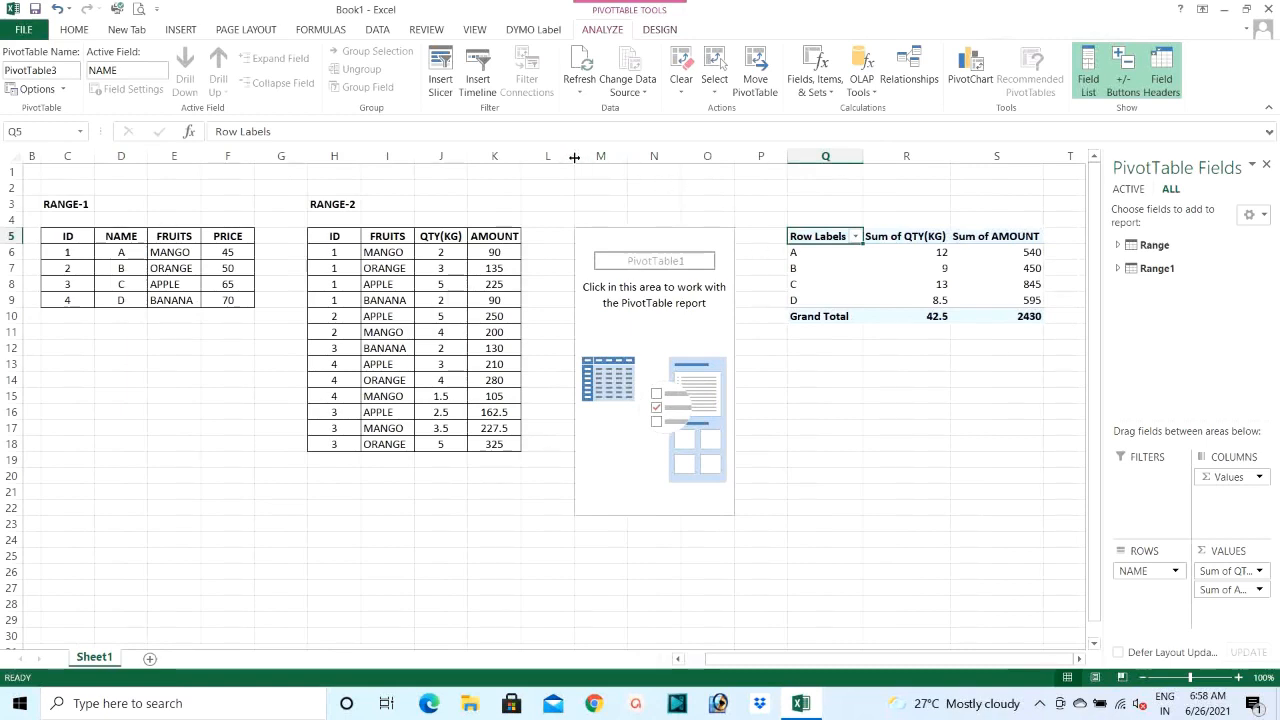
left_click_drag(574, 156, 557, 156)
left_click_drag(308, 156, 280, 156)
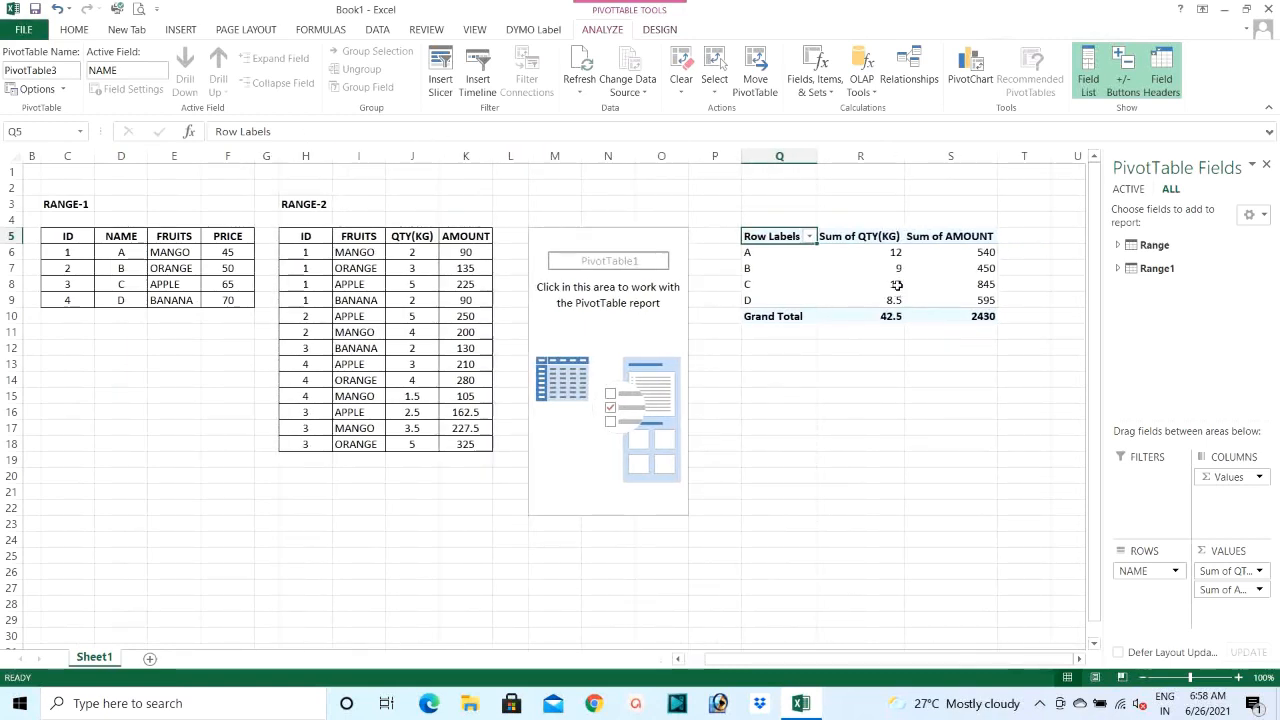